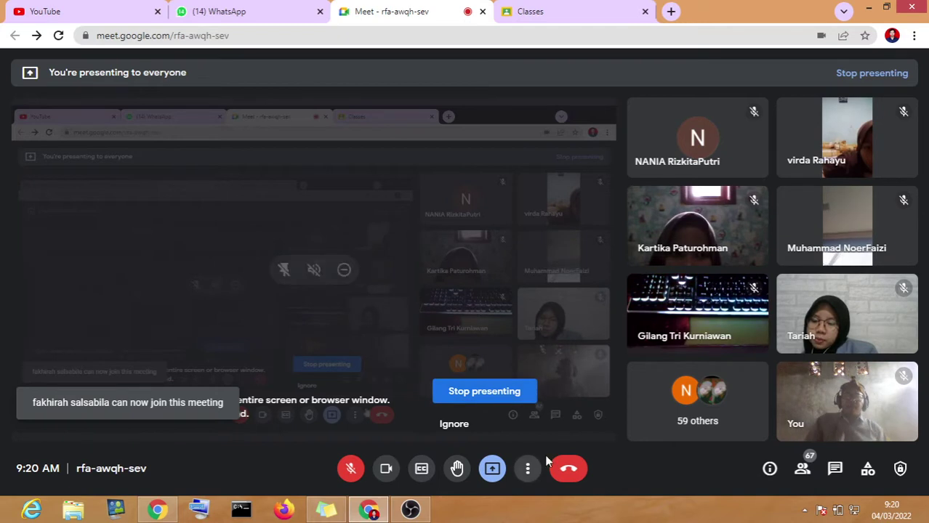
{"action": "mouse_move", "coordinate": [379, 257]}
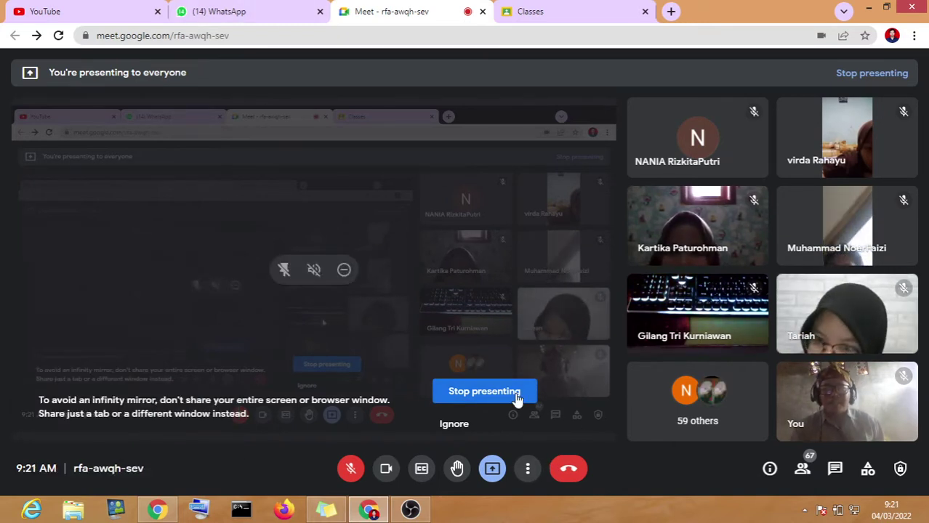
{"action": "left_click", "coordinate": [531, 476]}
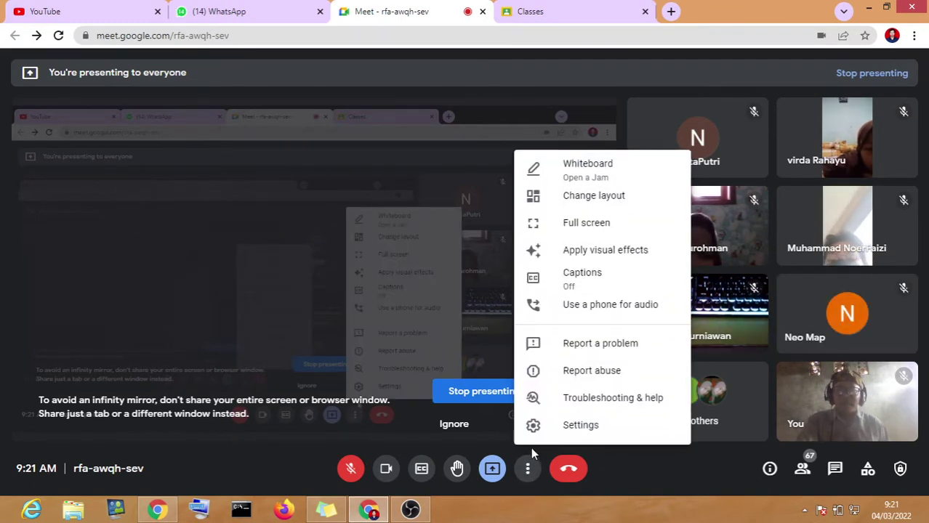
{"action": "key", "text": "alt+Tab"}
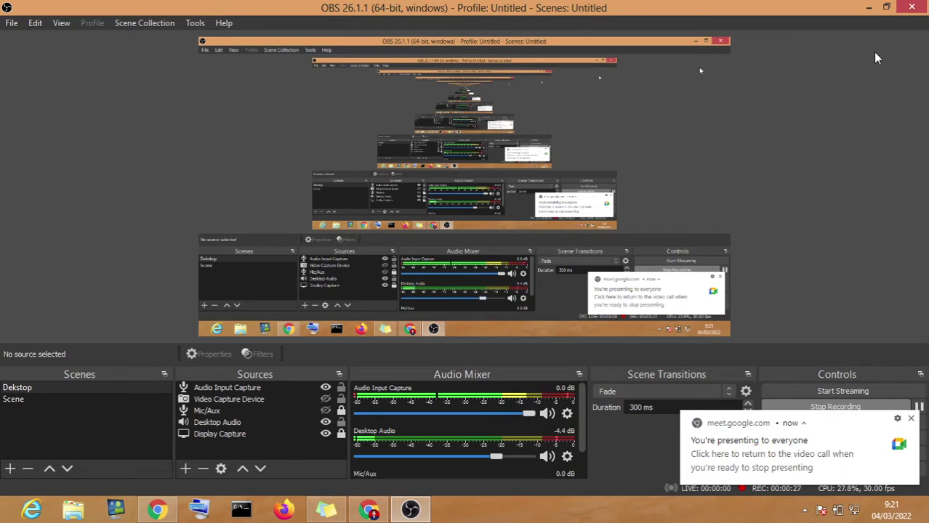
{"action": "left_click", "coordinate": [869, 7]}
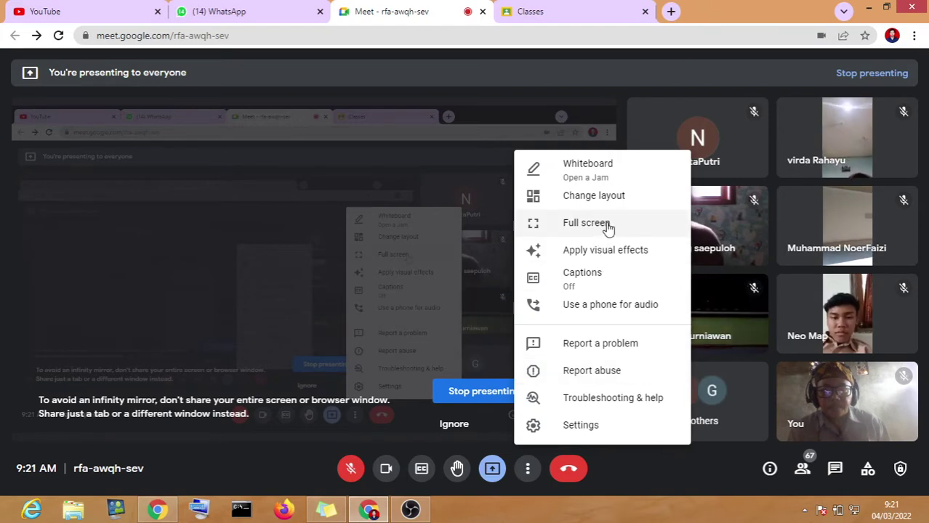
{"action": "left_click", "coordinate": [529, 470]}
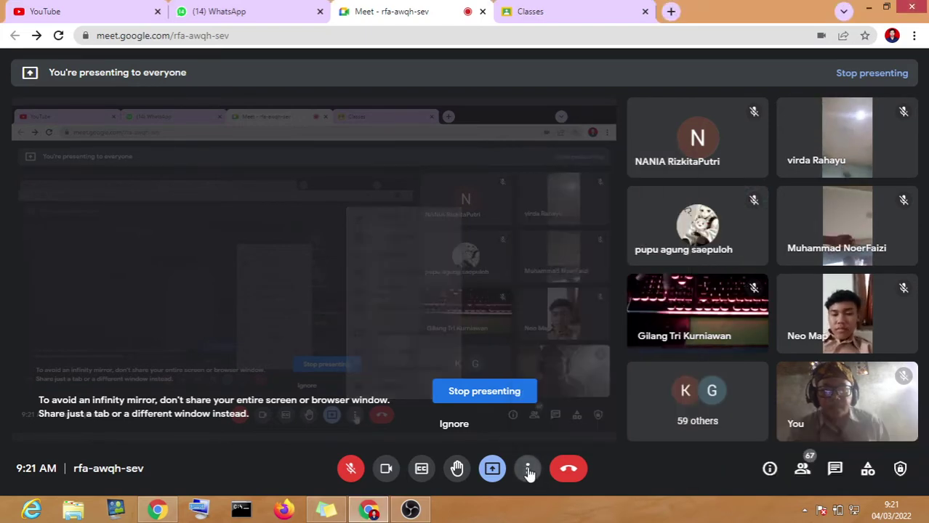
Step: Check the available microphone devices in the meeting's audio settings and unmute the microphone
{"action": "left_click", "coordinate": [528, 470]}
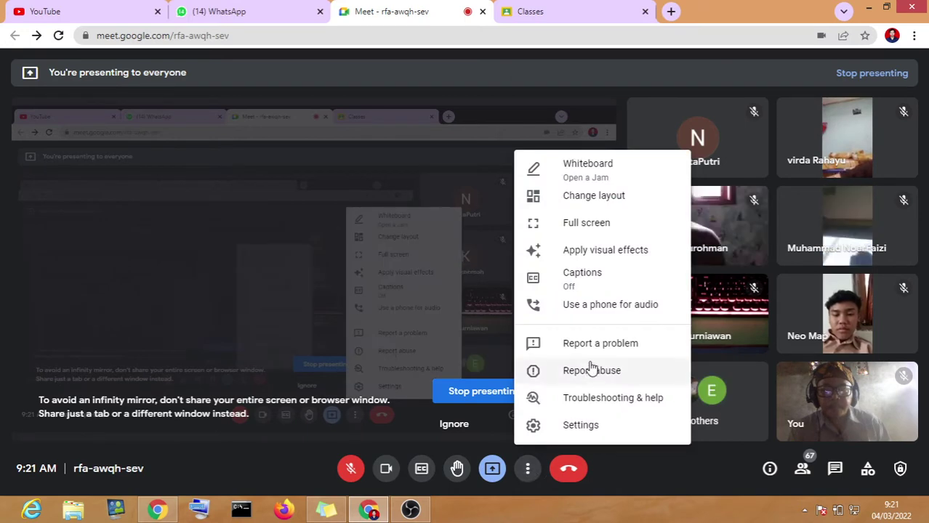
{"action": "left_click", "coordinate": [617, 432]}
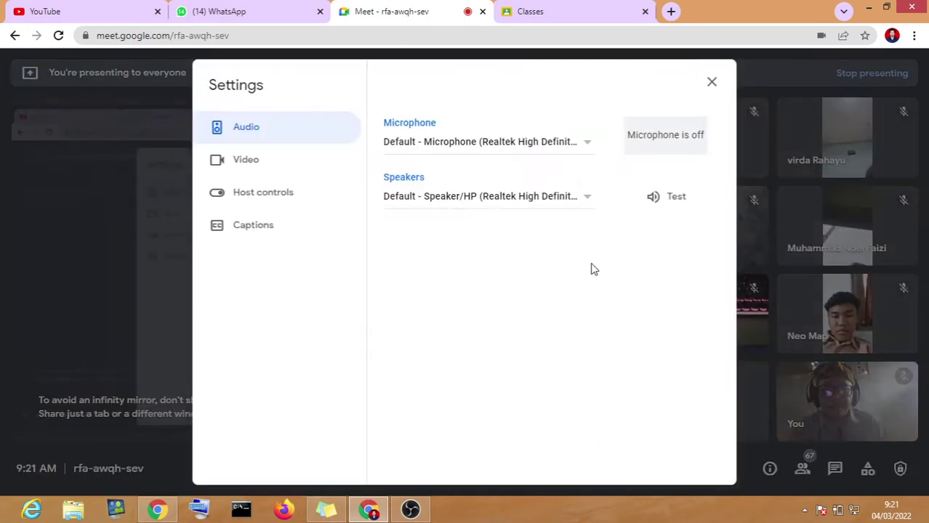
{"action": "left_click", "coordinate": [520, 145]}
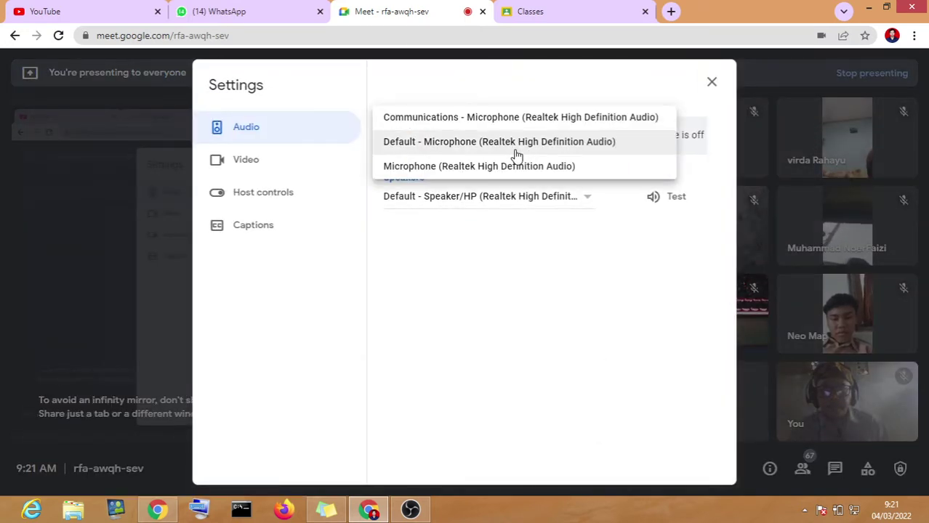
{"action": "left_click", "coordinate": [515, 152]}
{"action": "left_click", "coordinate": [524, 146]}
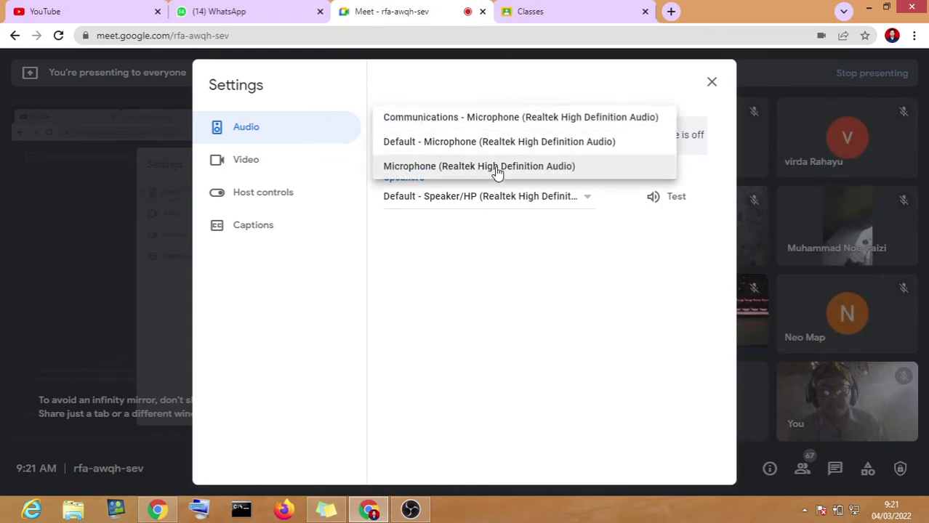
{"action": "left_click", "coordinate": [680, 181]}
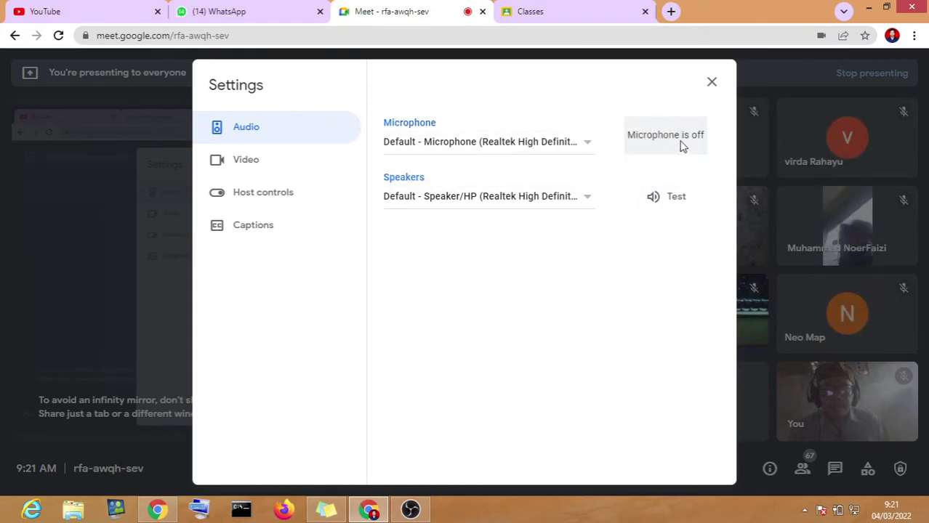
{"action": "left_click", "coordinate": [711, 82]}
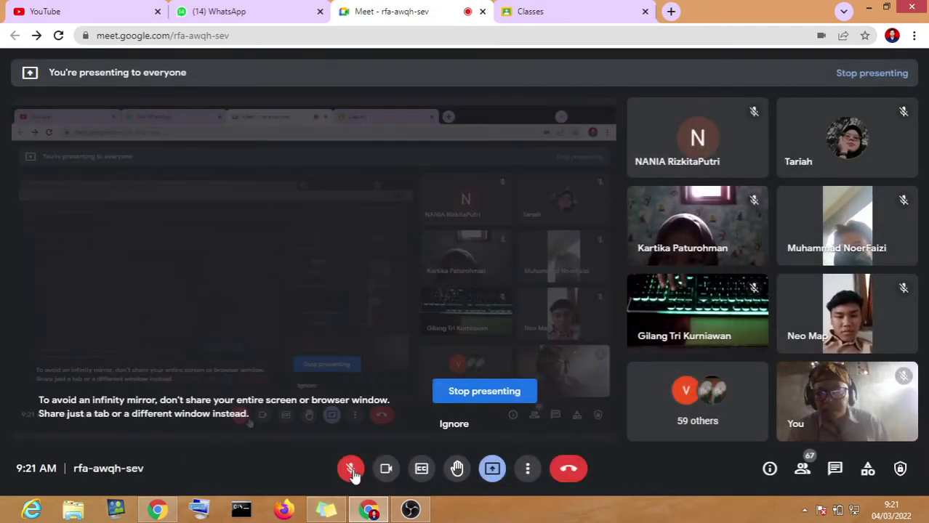
{"action": "left_click", "coordinate": [356, 469]}
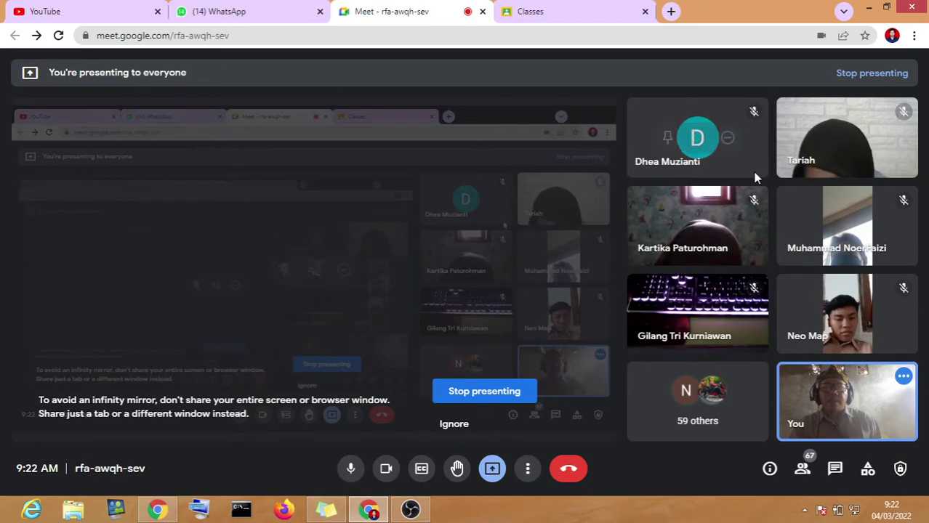
Step: Minimize the meeting window and point out the CorelDRAW X7 and Corel PHOTO-PAINT X7 shortcuts on the desktop
{"action": "left_click", "coordinate": [872, 8]}
{"action": "left_click", "coordinate": [476, 230]}
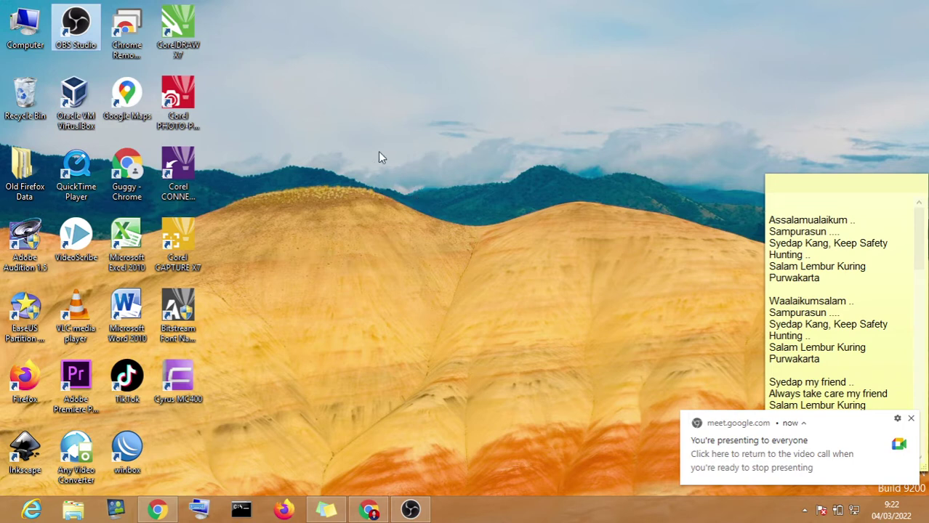
{"action": "left_click", "coordinate": [179, 30]}
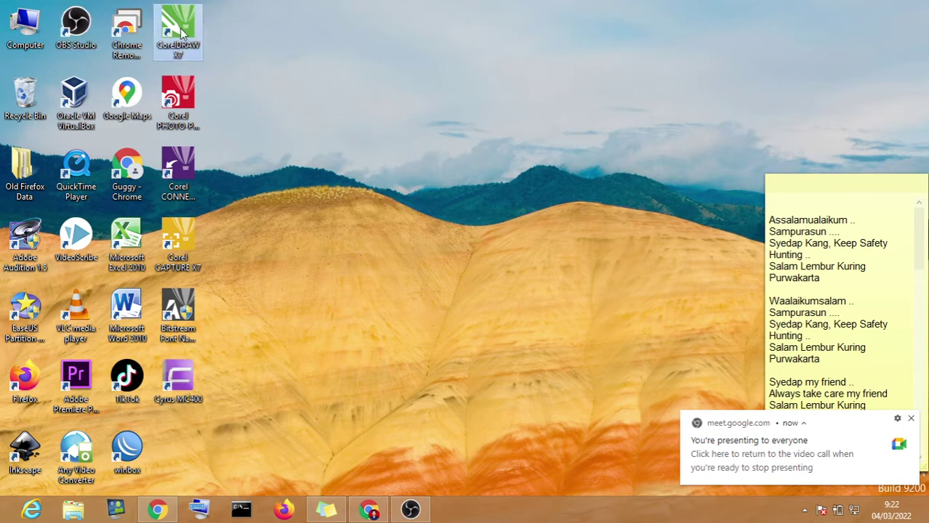
{"action": "left_click", "coordinate": [338, 117]}
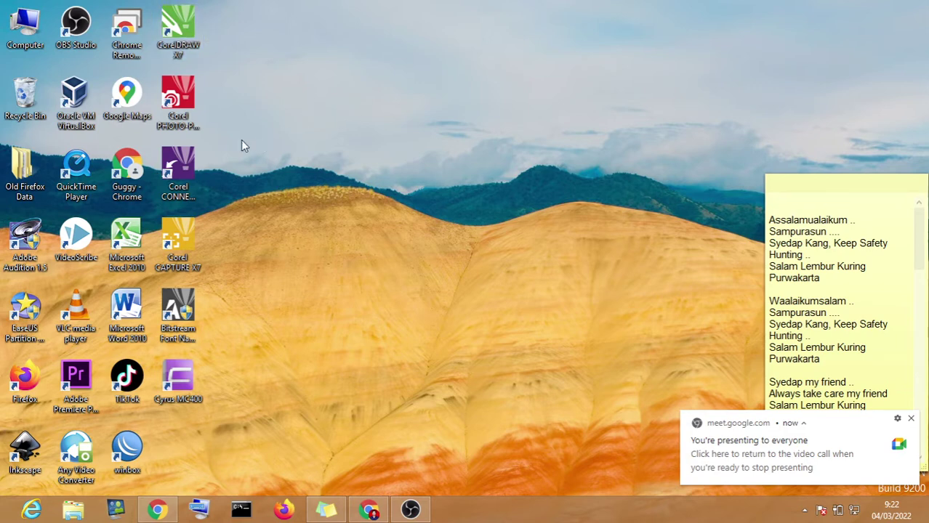
{"action": "left_click", "coordinate": [190, 102]}
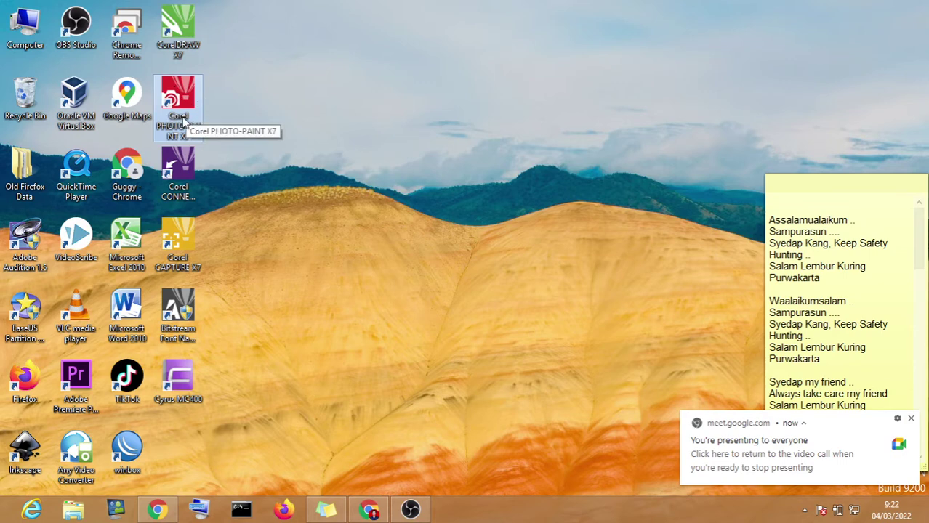
{"action": "left_click", "coordinate": [303, 179]}
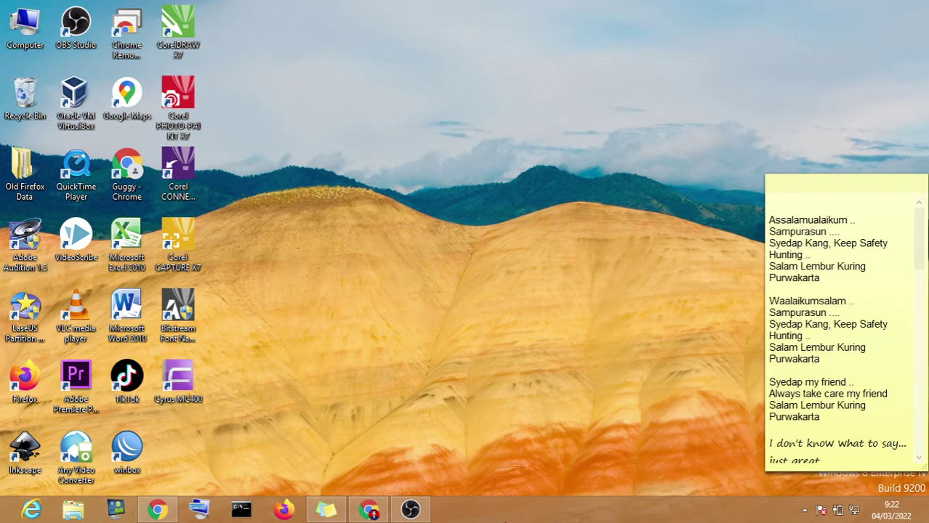
Step: Return to the Google Meet call and stop the current screen presentation
{"action": "mouse_move", "coordinate": [371, 513]}
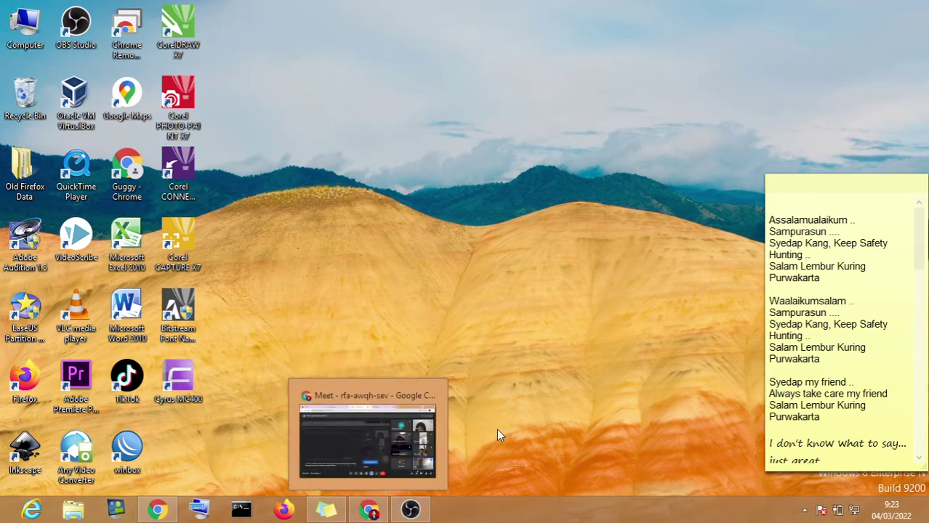
{"action": "left_click", "coordinate": [371, 512]}
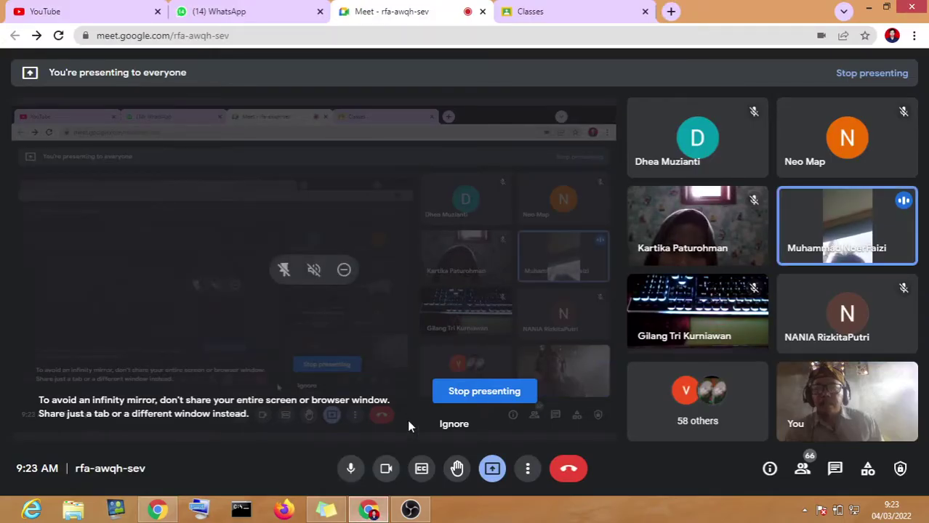
{"action": "left_click", "coordinate": [871, 8]}
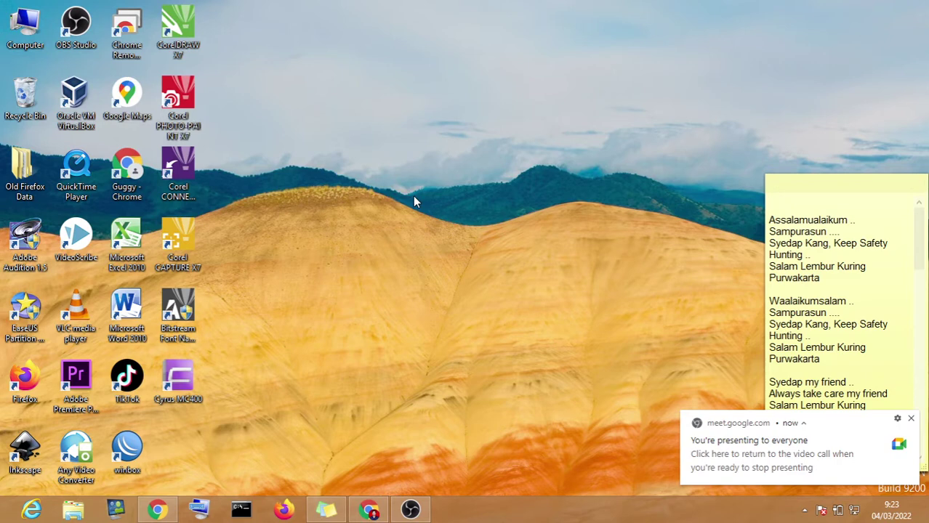
{"action": "left_click", "coordinate": [369, 510]}
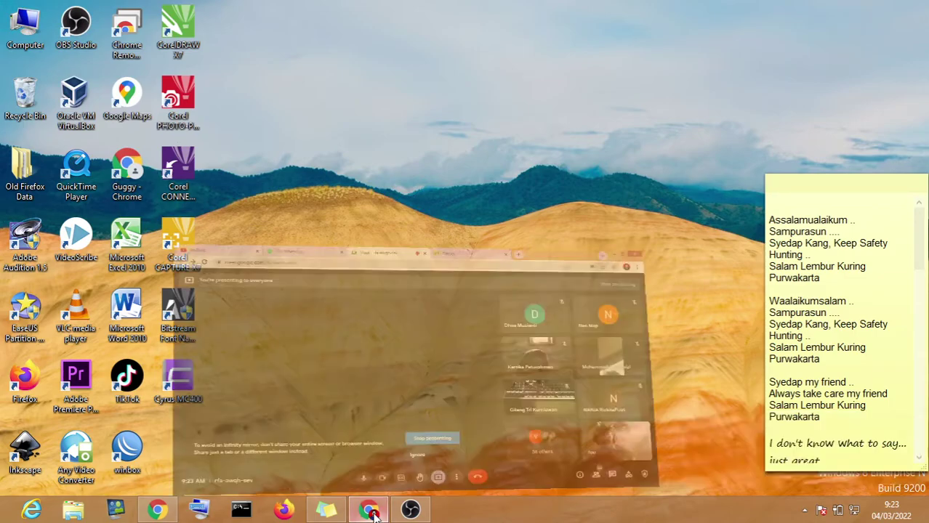
{"action": "left_click", "coordinate": [491, 471]}
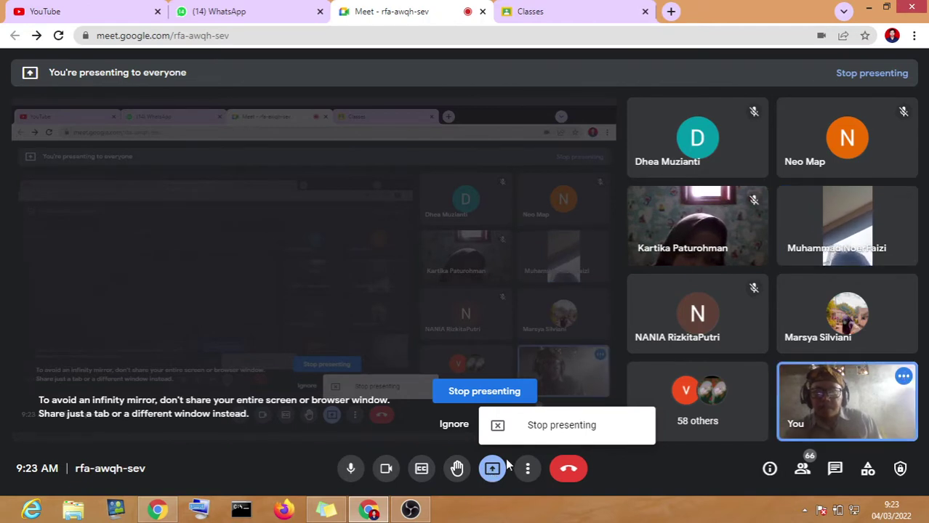
{"action": "left_click", "coordinate": [542, 429]}
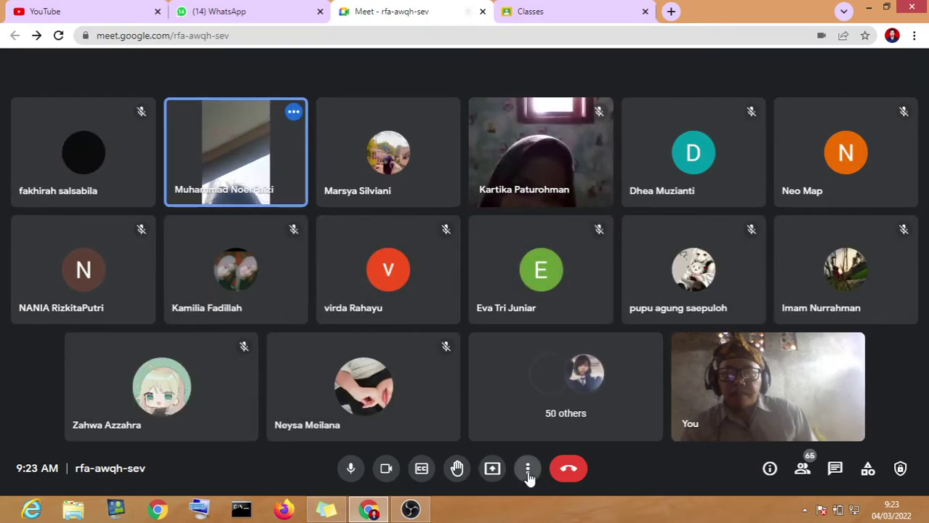
Step: Present the entire screen to the meeting again and hide the screen-sharing notice
{"action": "left_click", "coordinate": [528, 474]}
{"action": "left_click", "coordinate": [492, 471]}
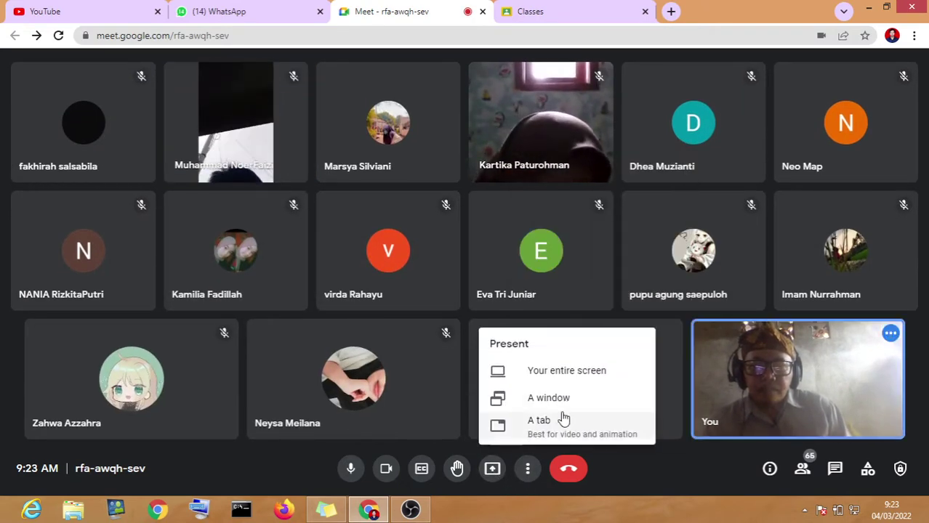
{"action": "left_click", "coordinate": [588, 375]}
{"action": "left_click", "coordinate": [491, 262]}
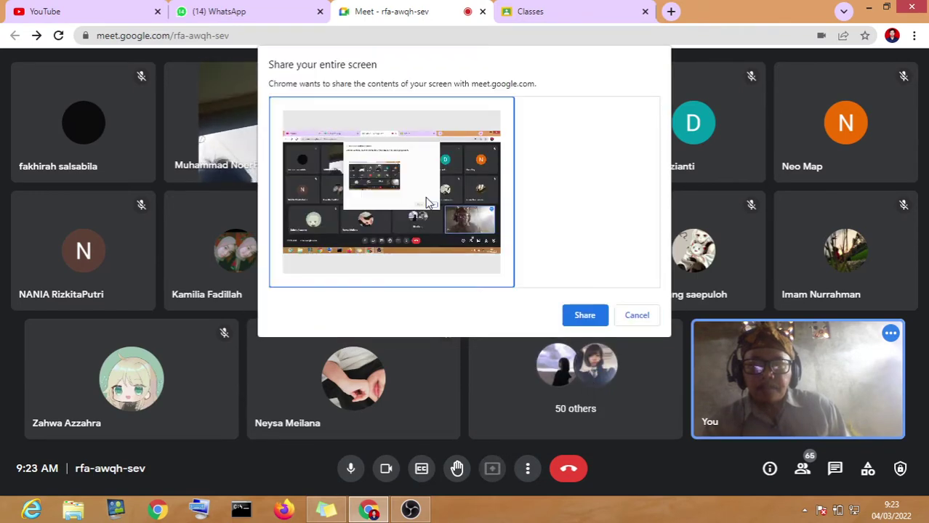
{"action": "left_click", "coordinate": [579, 325]}
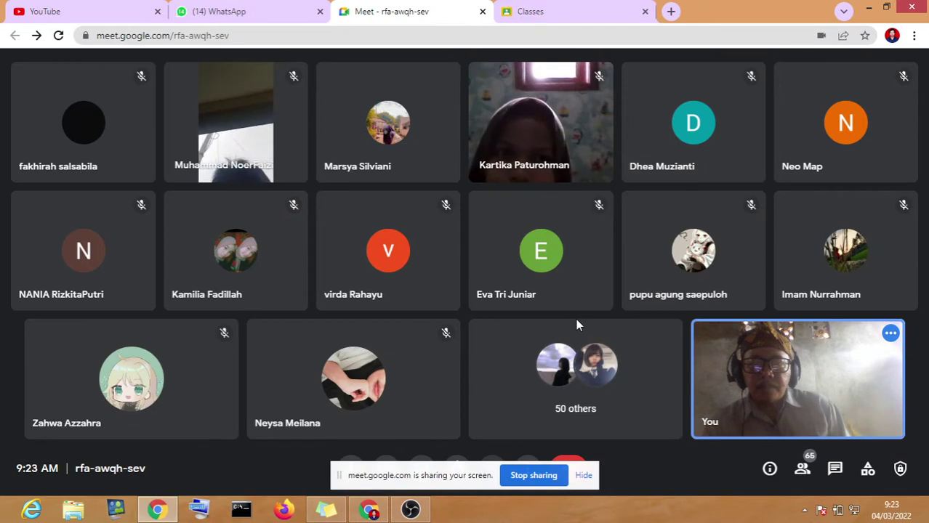
{"action": "left_click", "coordinate": [584, 476]}
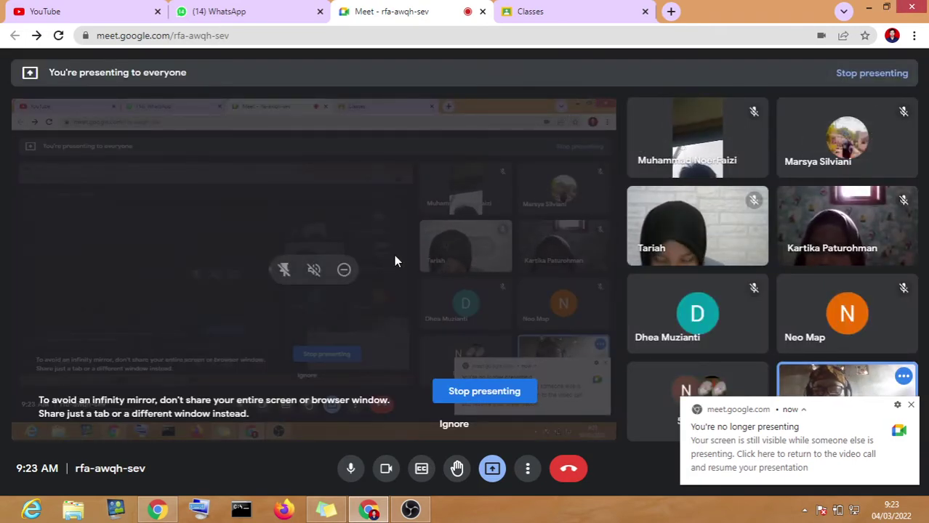
Step: Minimize the meeting window and launch Corel PHOTO-PAINT X7 from its desktop shortcut
{"action": "left_click", "coordinate": [869, 9]}
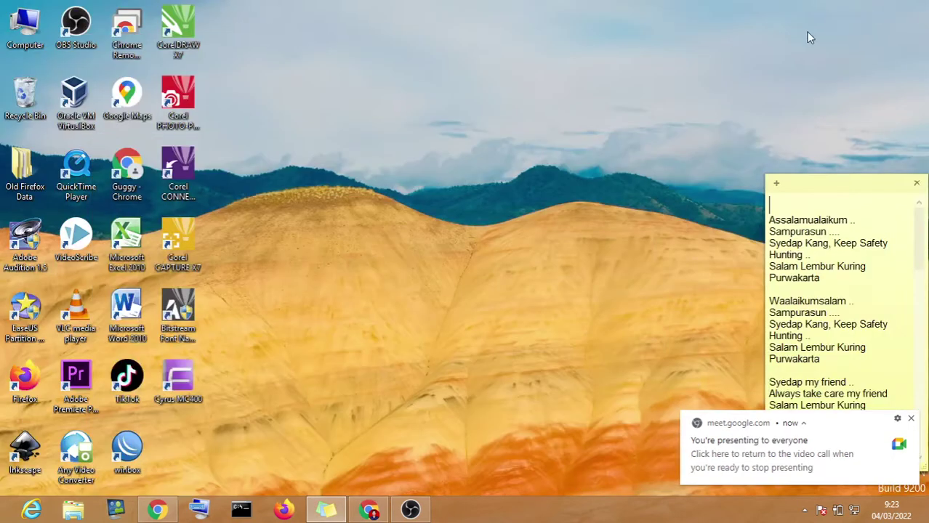
{"action": "right_click", "coordinate": [539, 116]}
{"action": "left_click", "coordinate": [592, 153]}
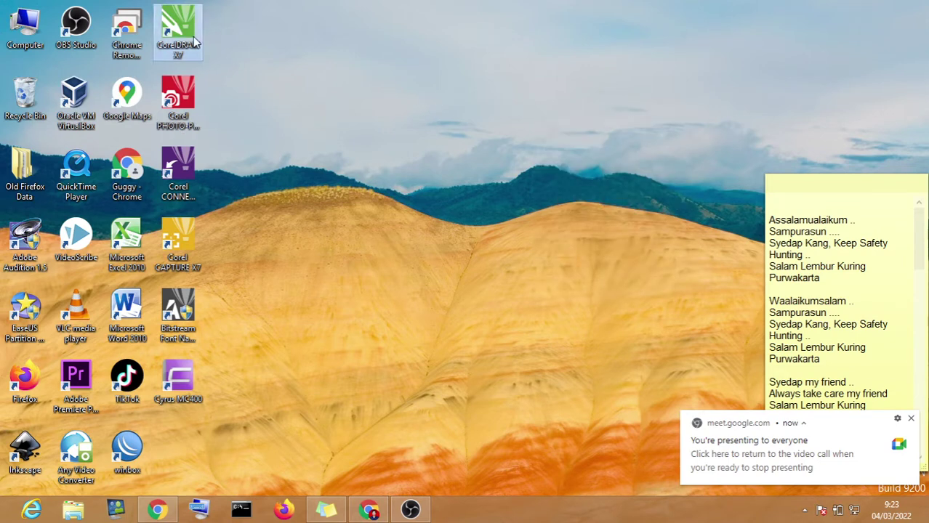
{"action": "left_click", "coordinate": [172, 104]}
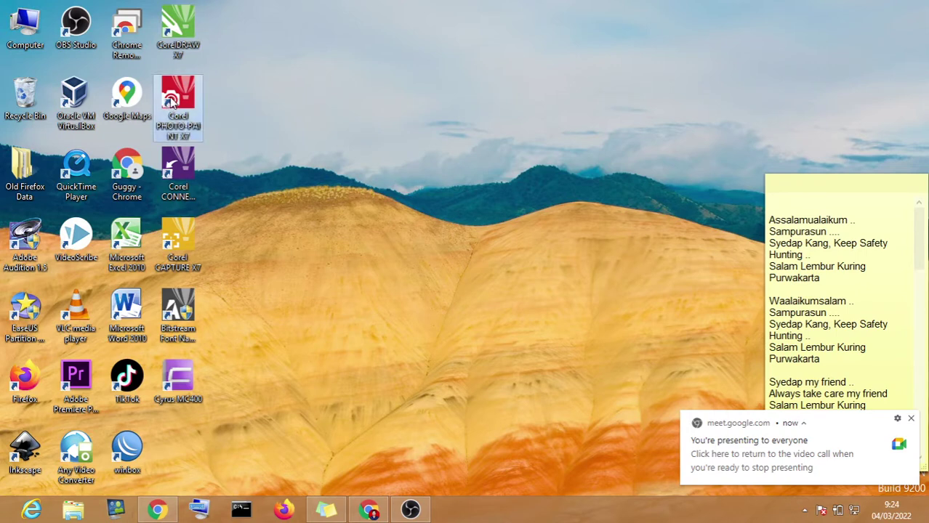
{"action": "left_click", "coordinate": [325, 92]}
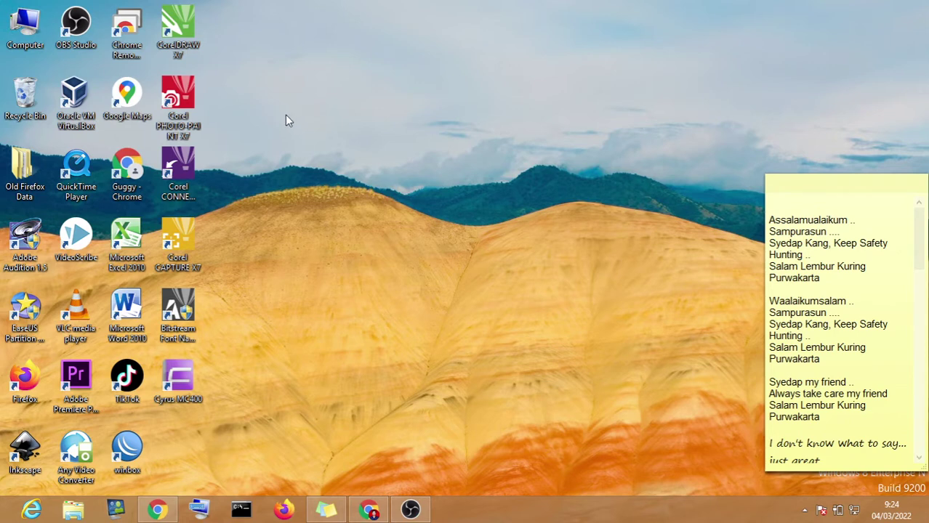
{"action": "right_click", "coordinate": [174, 102]}
{"action": "left_click", "coordinate": [202, 110]}
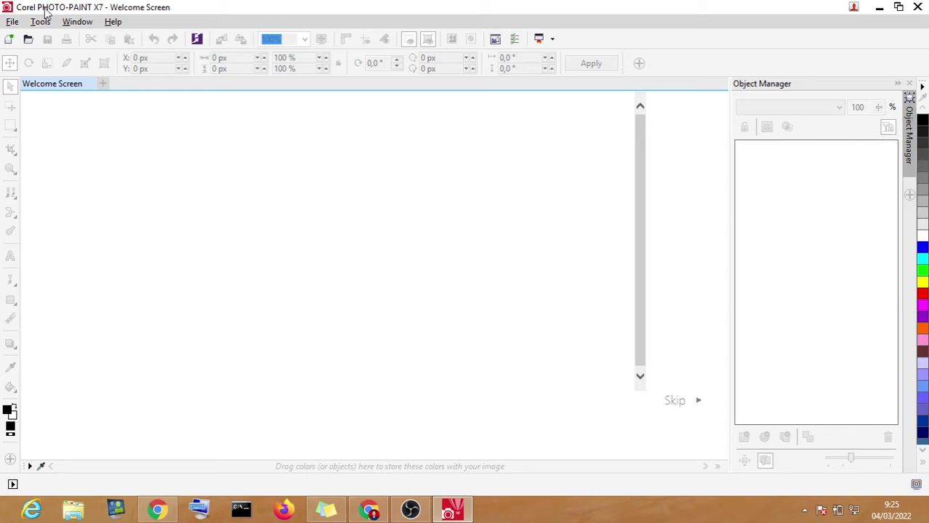
Step: Start creating a new image, view the available size presets, and reposition the new image dialog
{"action": "left_click", "coordinate": [11, 22]}
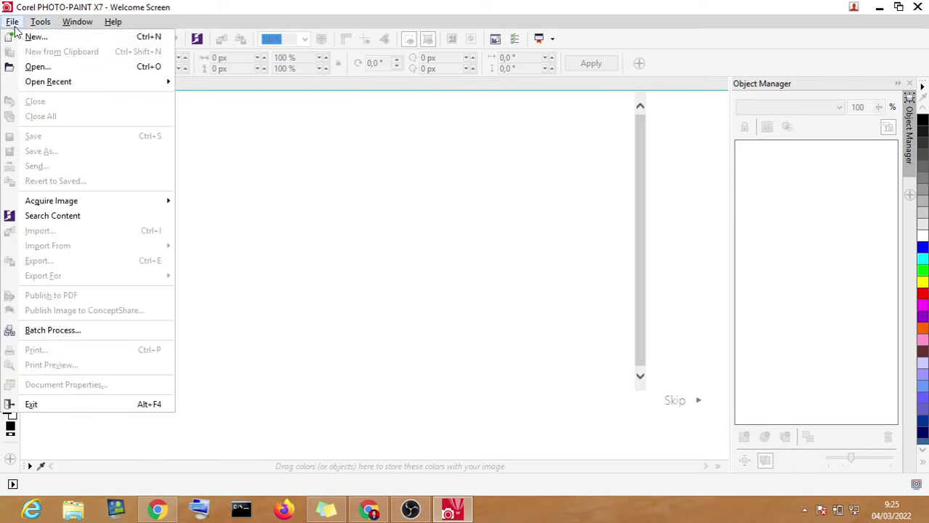
{"action": "left_click", "coordinate": [29, 36]}
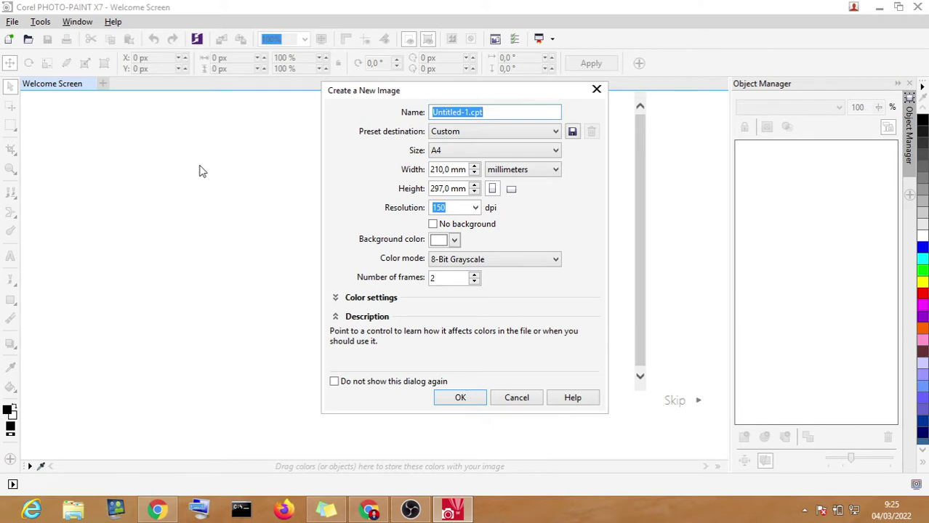
{"action": "left_click", "coordinate": [510, 149]}
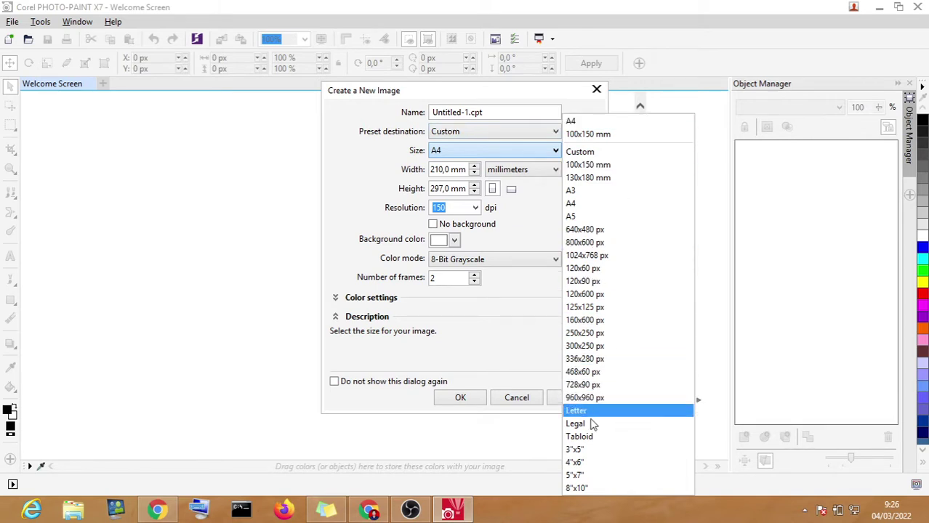
{"action": "left_click", "coordinate": [360, 181]}
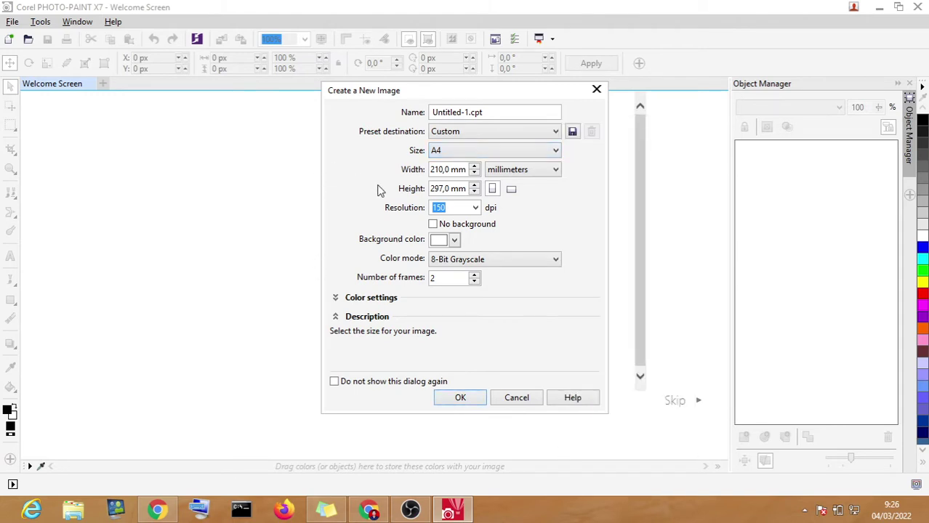
{"action": "left_click_drag", "start_coordinate": [437, 94], "coordinate": [386, 63]}
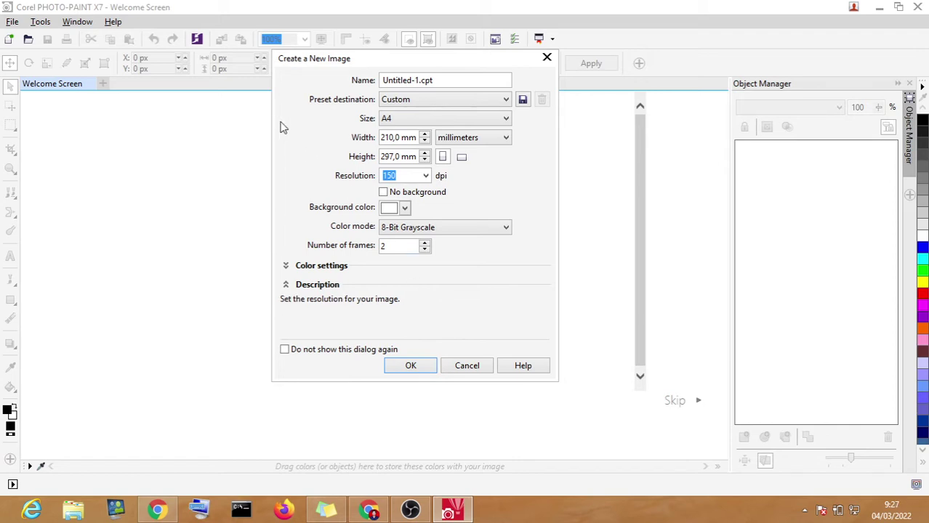
Step: Switch to the Google Meet call, admit all waiting participants, and minimize the meeting window
{"action": "left_click", "coordinate": [372, 511]}
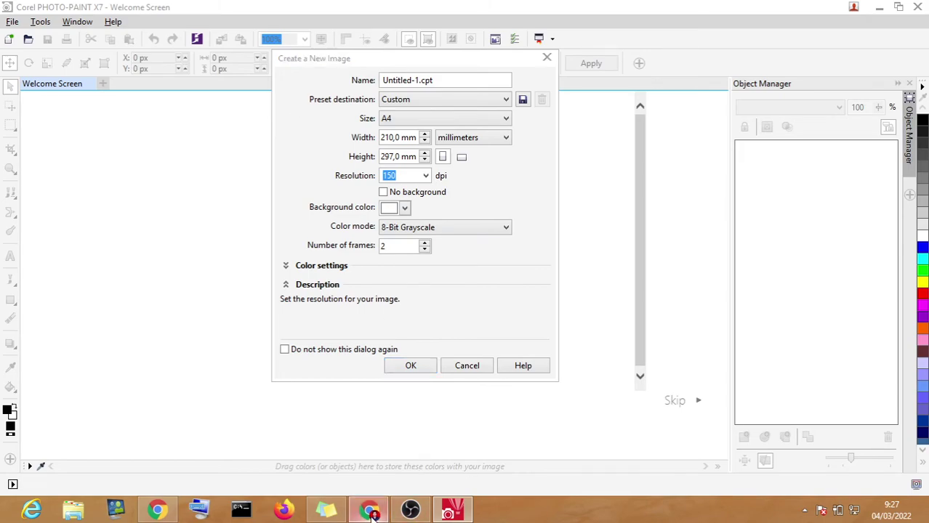
{"action": "left_click", "coordinate": [600, 130]}
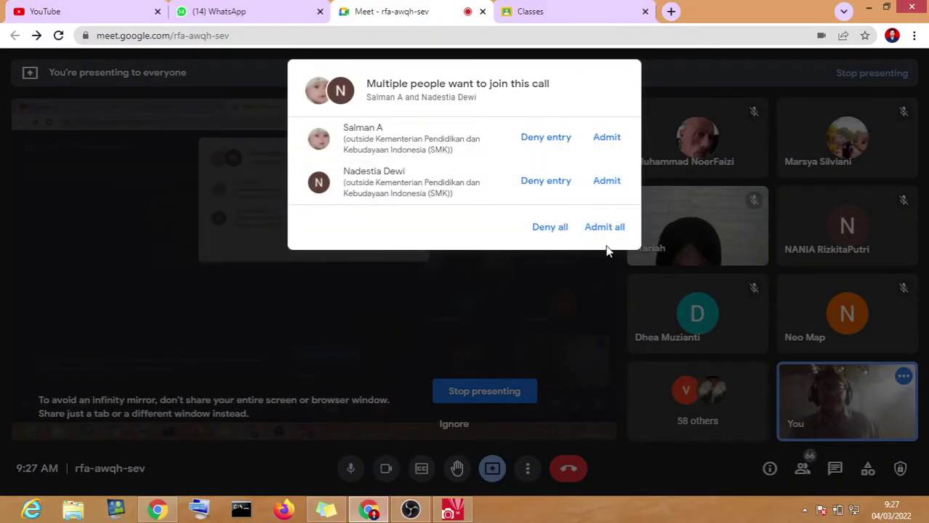
{"action": "left_click", "coordinate": [605, 225]}
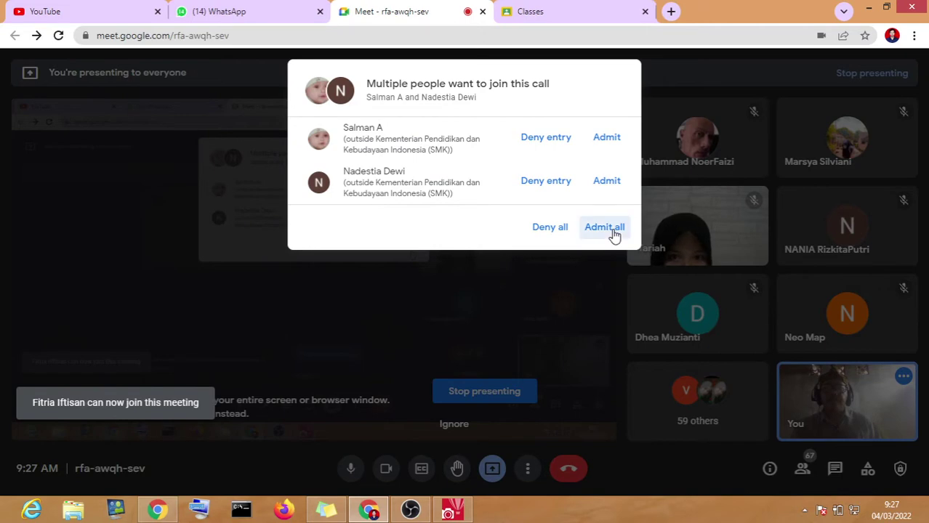
{"action": "left_click", "coordinate": [605, 228]}
{"action": "left_click", "coordinate": [870, 7]}
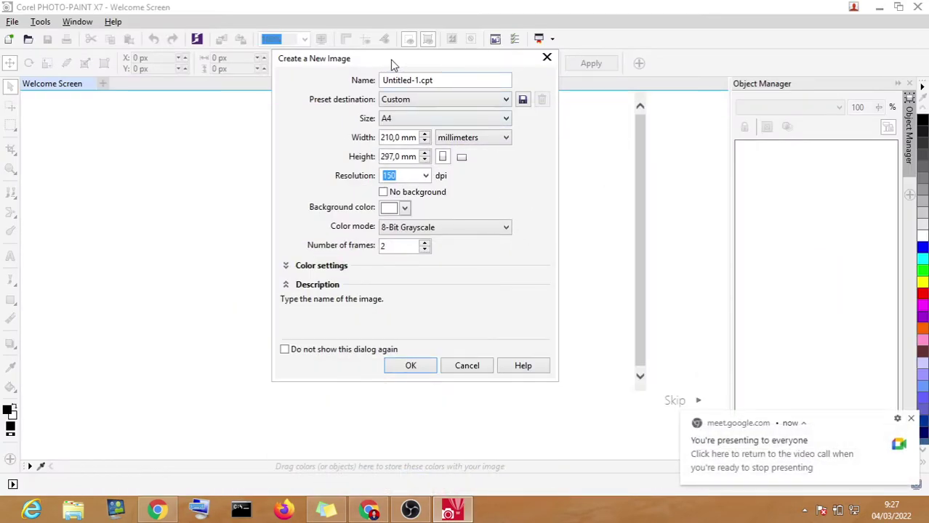
Step: Name the new image Poster and choose Custom as its preset destination
{"action": "left_click_drag", "start_coordinate": [391, 64], "coordinate": [375, 112]}
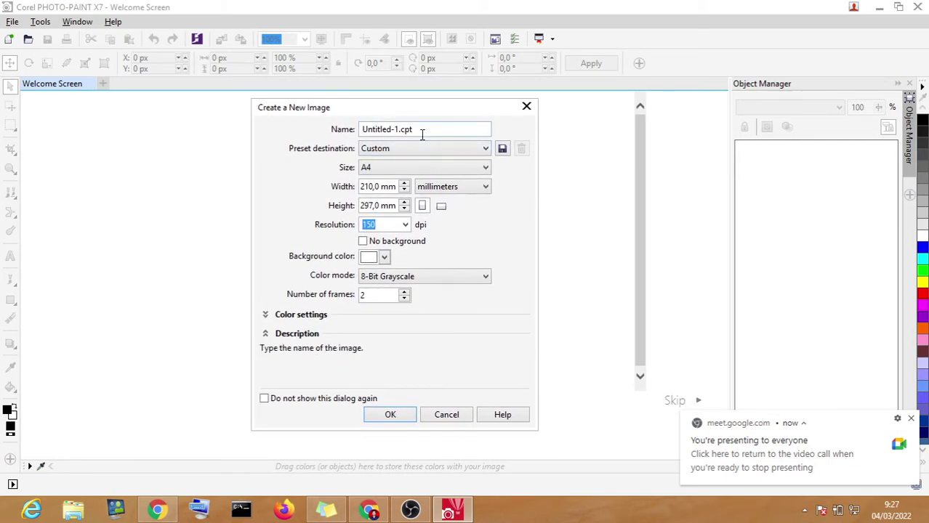
{"action": "left_click_drag", "start_coordinate": [420, 131], "coordinate": [359, 119]}
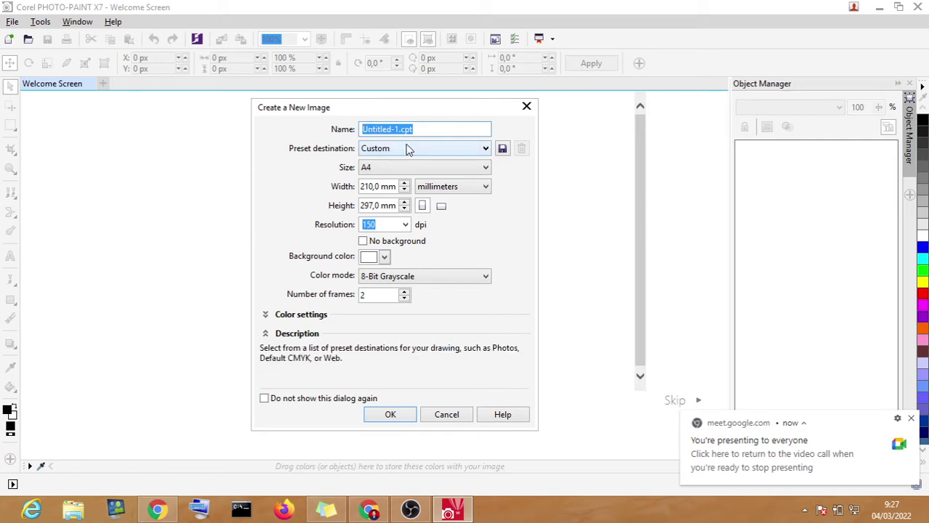
{"action": "type", "text": "P"}
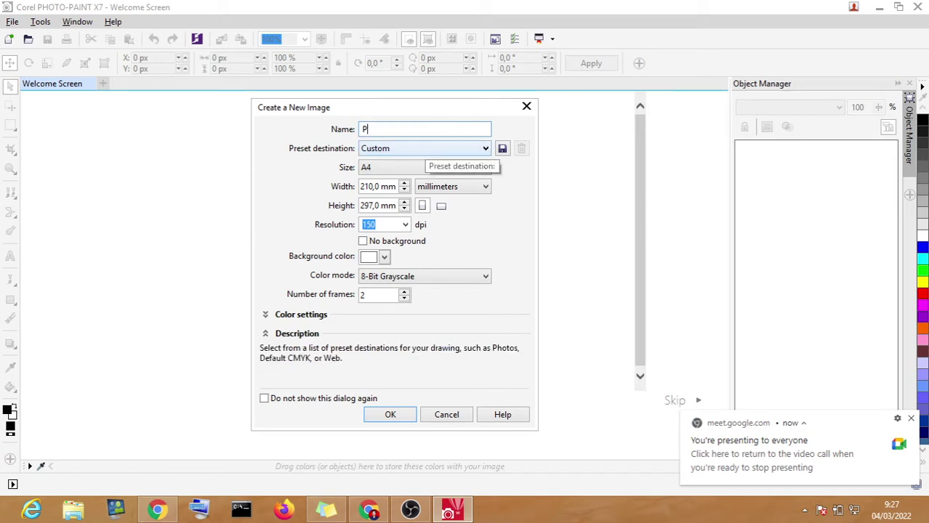
{"action": "type", "text": "oster"}
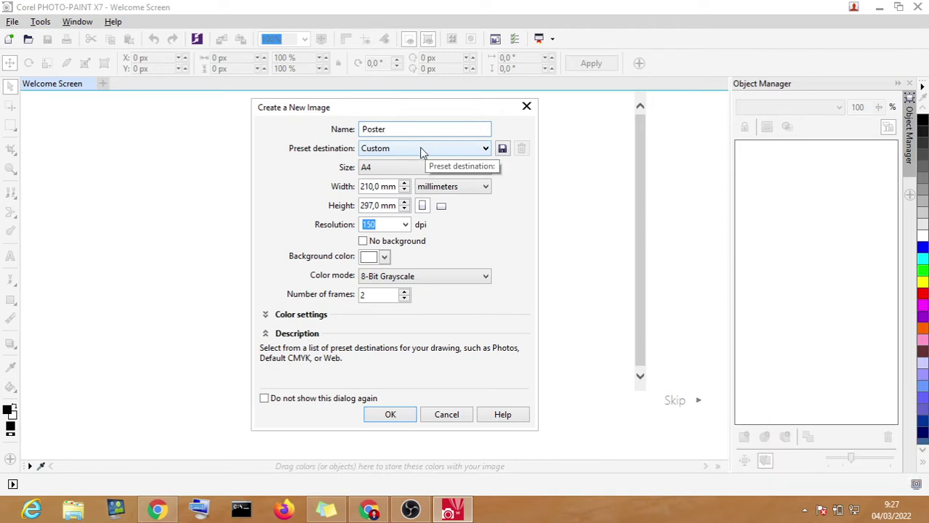
{"action": "left_click", "coordinate": [423, 148]}
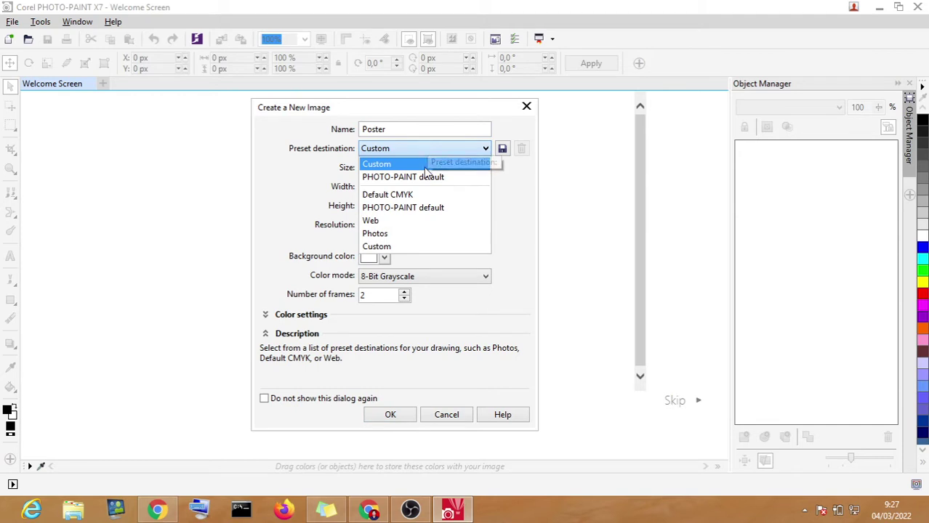
{"action": "left_click", "coordinate": [424, 162]}
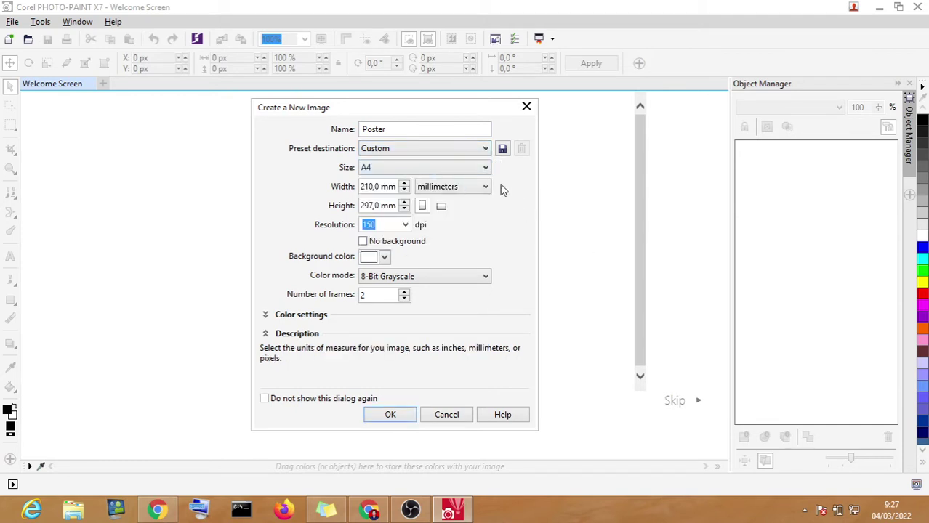
Step: Switch the image size to Custom and restore it to A4
{"action": "left_click", "coordinate": [487, 168]}
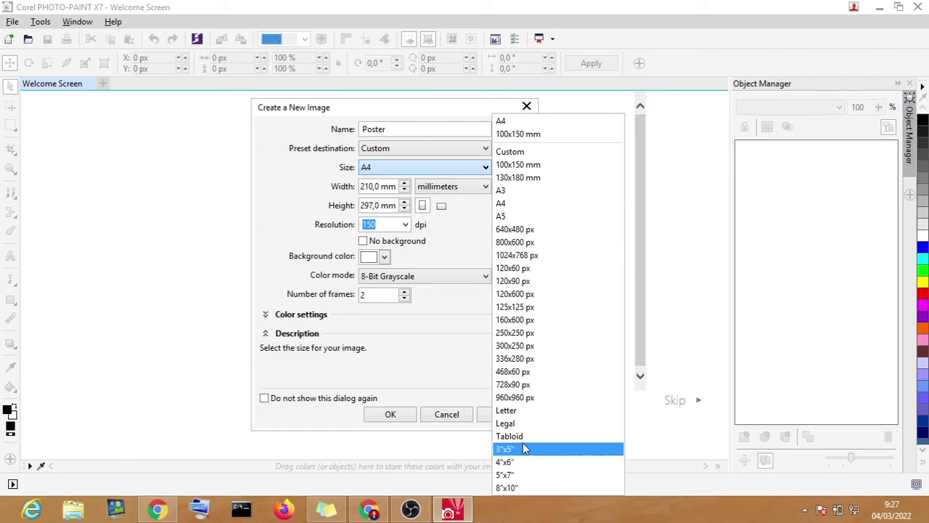
{"action": "left_click", "coordinate": [529, 155]}
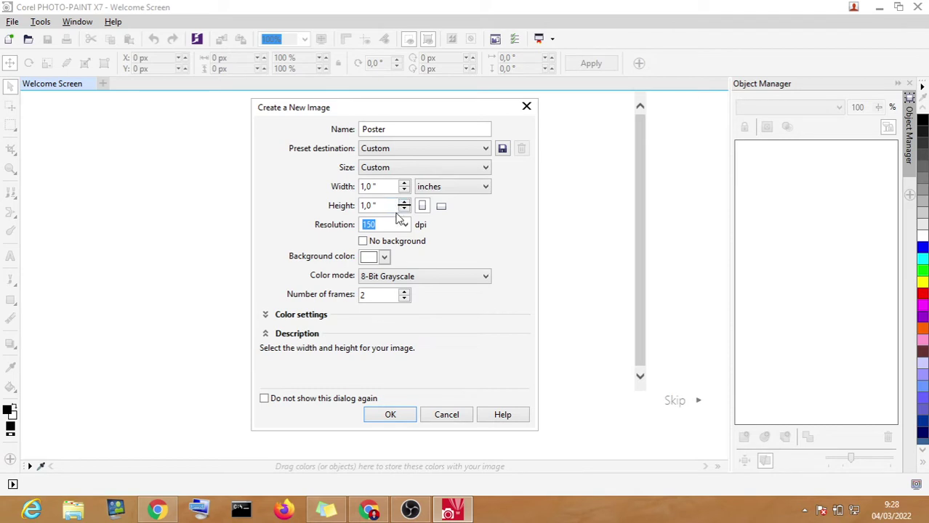
{"action": "left_click", "coordinate": [436, 167]}
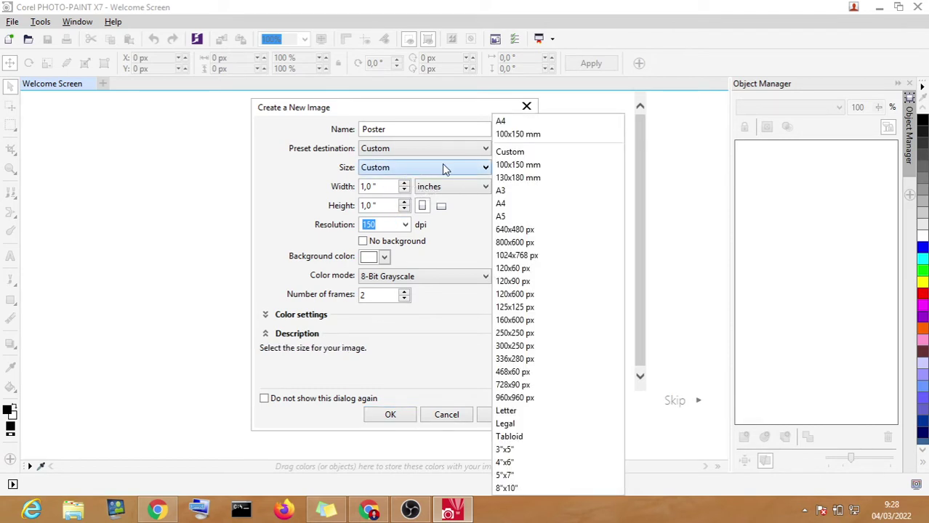
{"action": "left_click", "coordinate": [520, 126]}
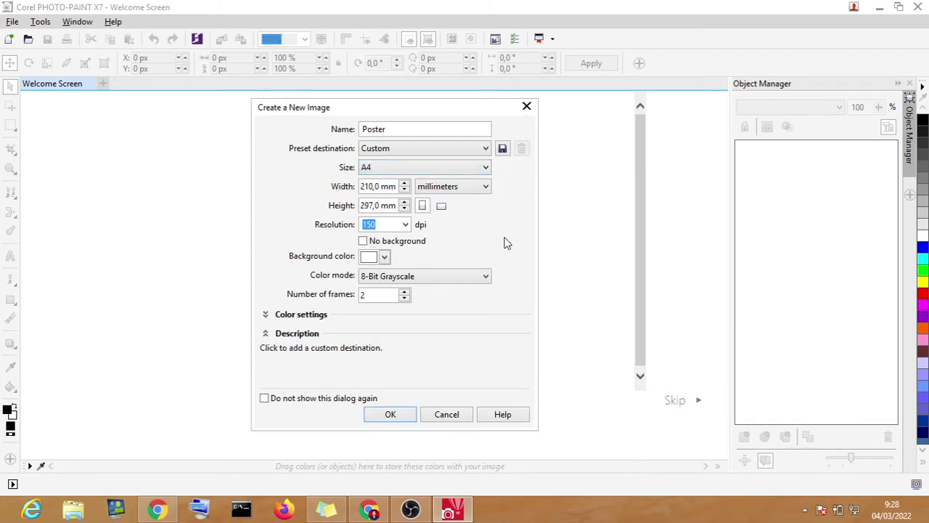
Step: Set the measurement units for the image's width and height to centimeters
{"action": "left_click", "coordinate": [458, 188]}
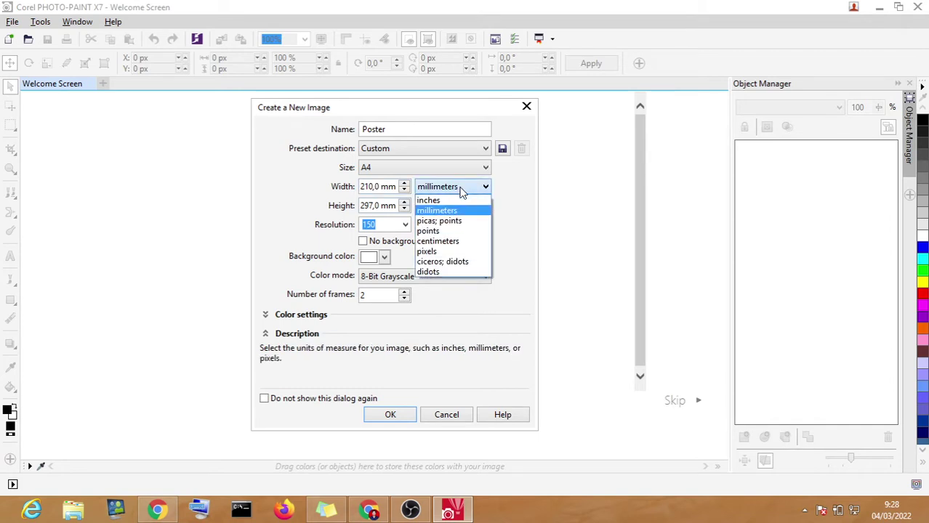
{"action": "left_click", "coordinate": [466, 242]}
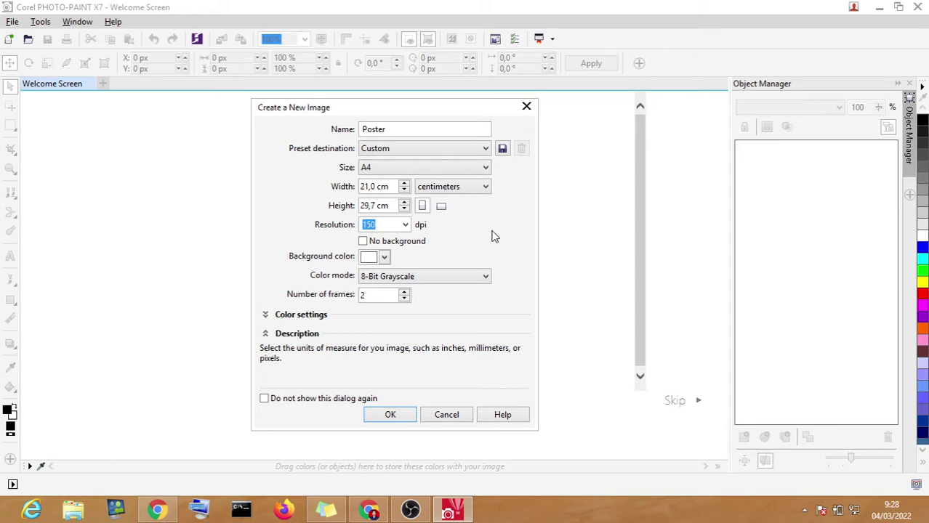
{"action": "left_click", "coordinate": [402, 187]}
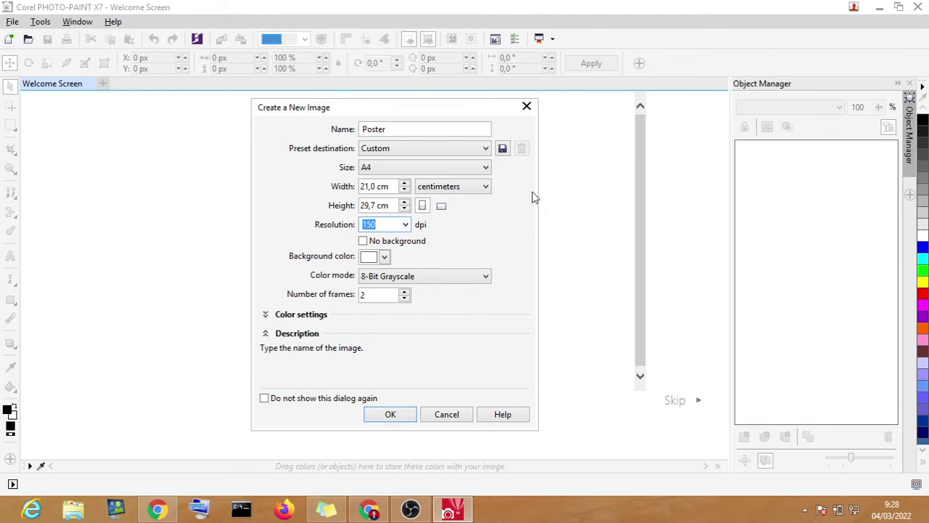
{"action": "left_click", "coordinate": [498, 218]}
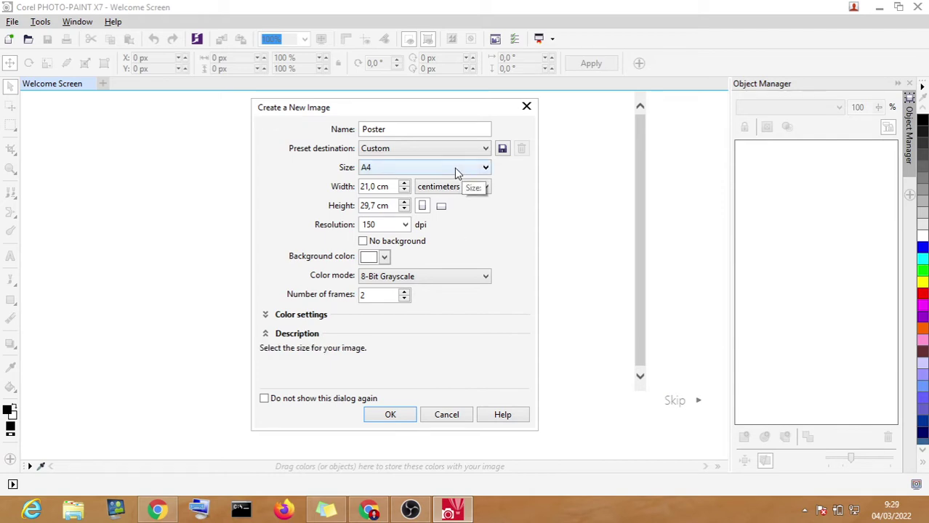
Step: Try image resolutions of 600, 300 and 72 dpi in turn
{"action": "left_click", "coordinate": [405, 225]}
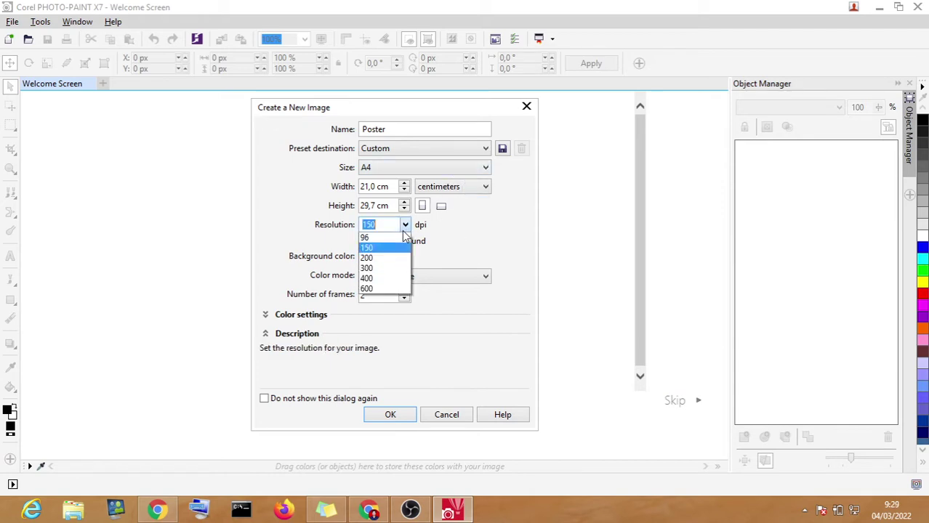
{"action": "left_click", "coordinate": [387, 301]}
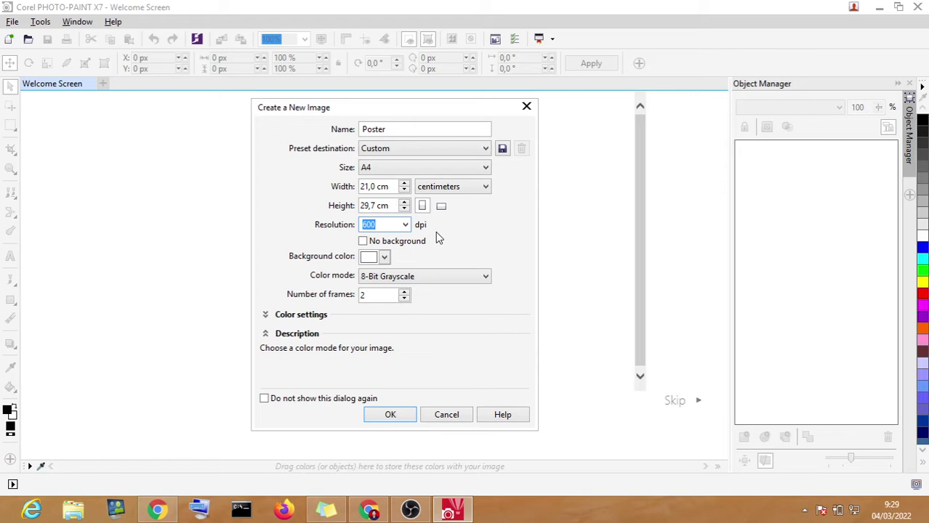
{"action": "left_click", "coordinate": [405, 225]}
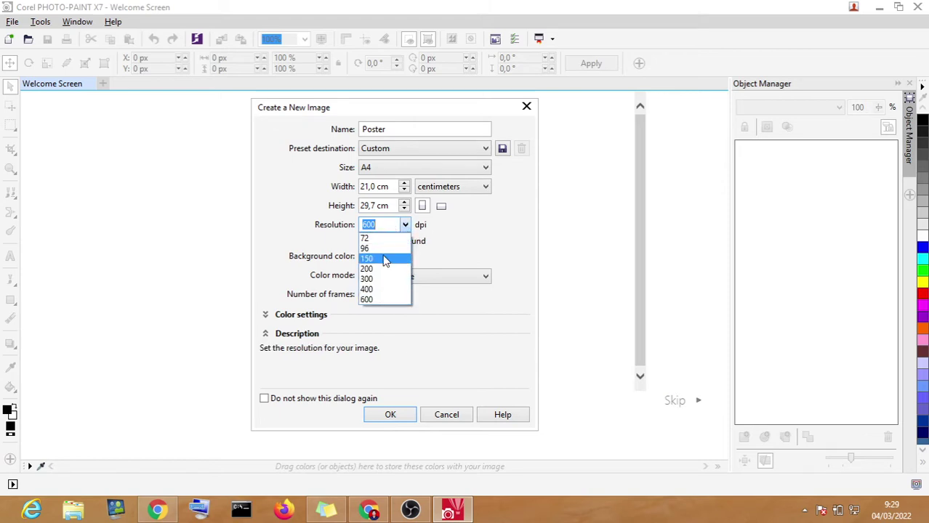
{"action": "left_click", "coordinate": [379, 280]}
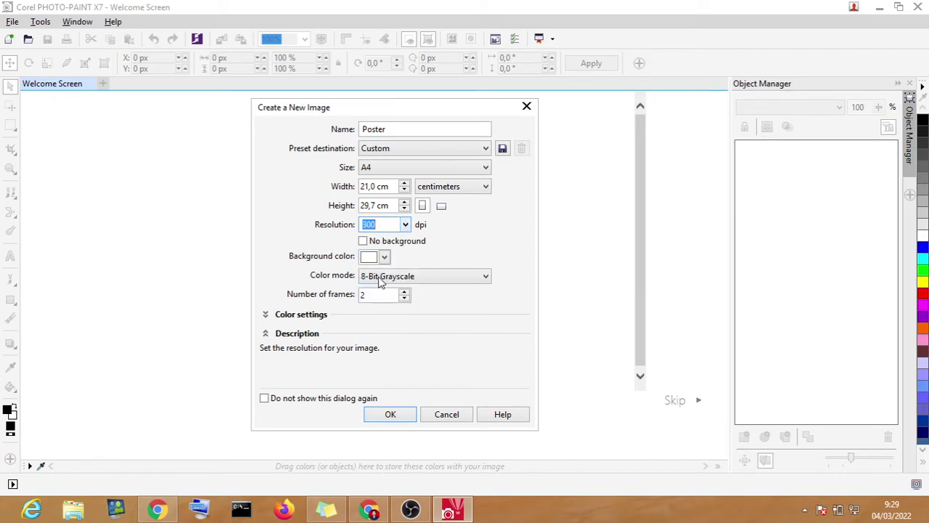
{"action": "left_click", "coordinate": [474, 257]}
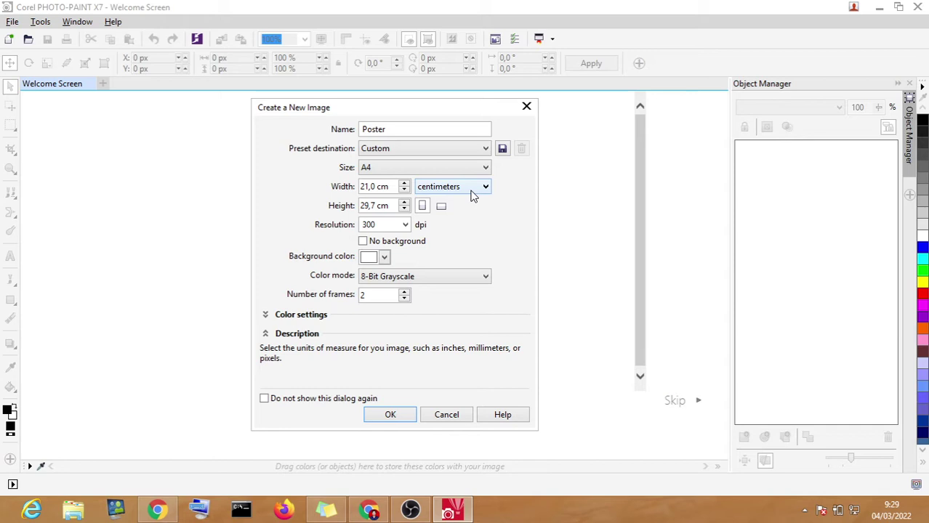
{"action": "left_click", "coordinate": [405, 225]}
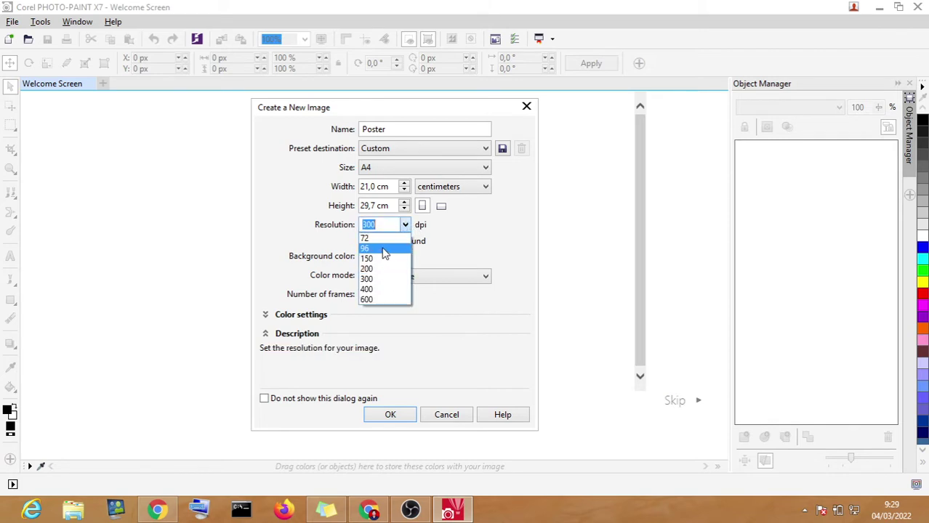
{"action": "left_click", "coordinate": [384, 238]}
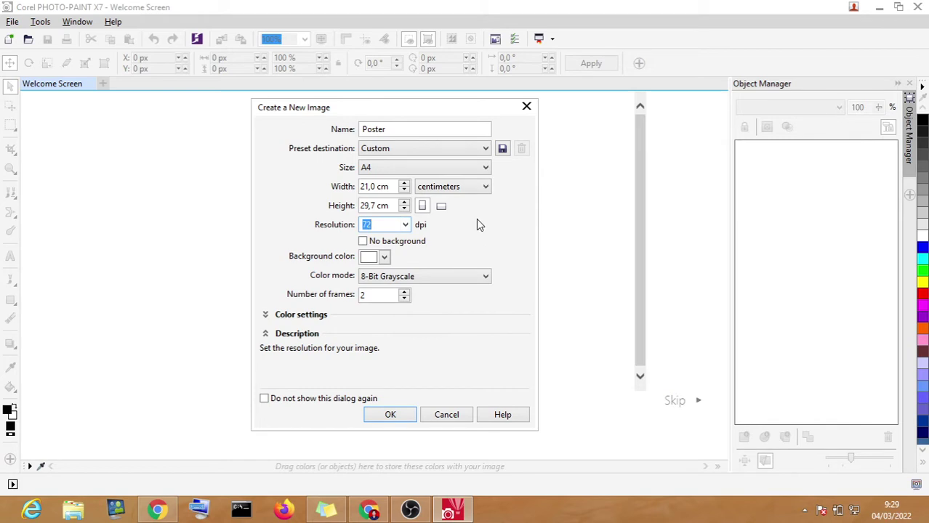
{"action": "left_click", "coordinate": [461, 243]}
Step: Set the image resolution to 150 dpi
{"action": "left_click", "coordinate": [405, 224]}
{"action": "left_click", "coordinate": [382, 259]}
{"action": "left_click", "coordinate": [445, 239]}
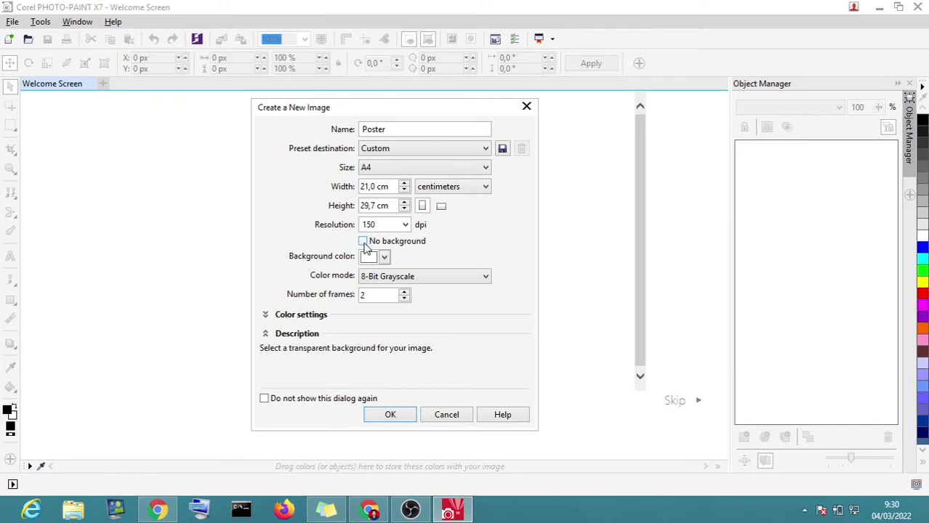
Step: Pick a red swatch as the new image's background color, choosing it a second time
{"action": "left_click", "coordinate": [384, 257]}
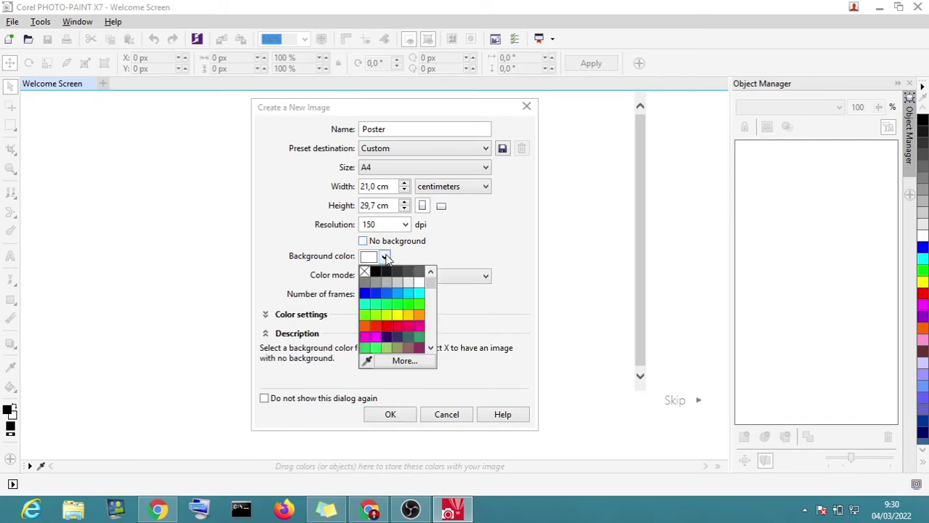
{"action": "left_click", "coordinate": [386, 326]}
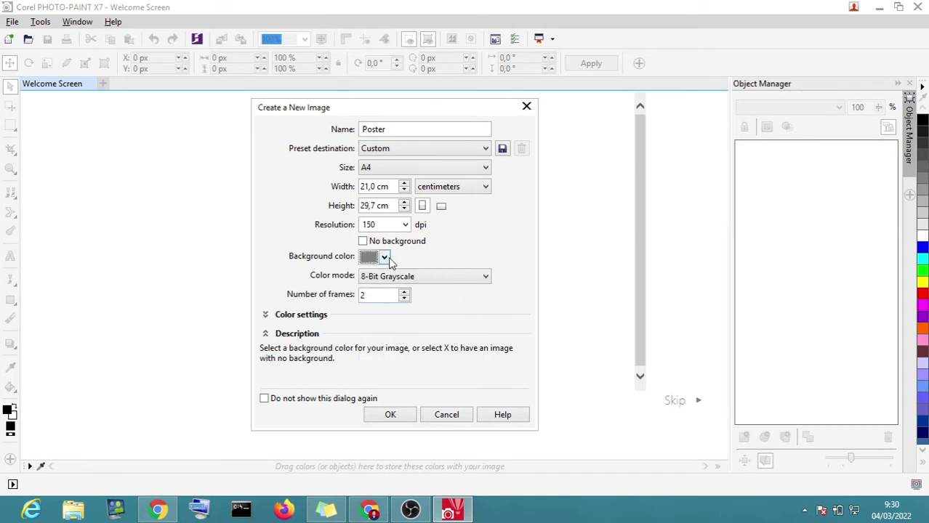
{"action": "left_click", "coordinate": [384, 259]}
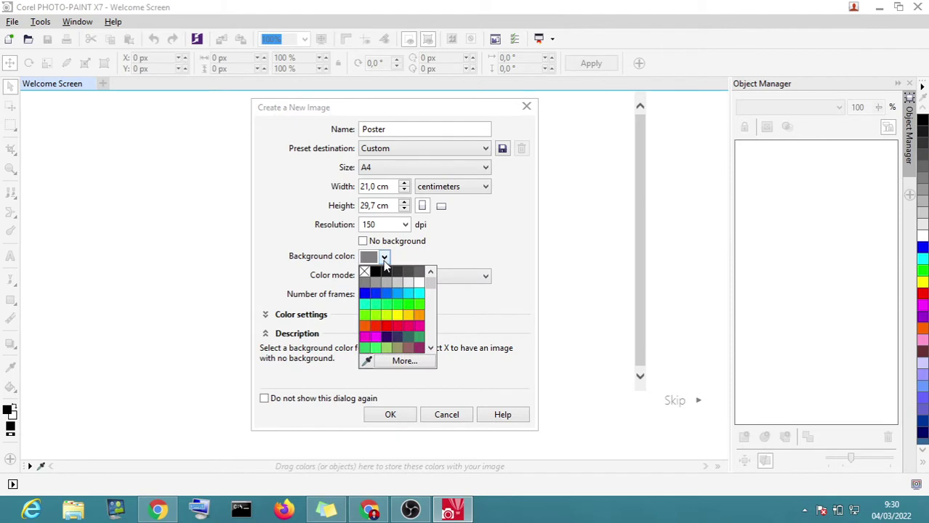
{"action": "left_click", "coordinate": [390, 323]}
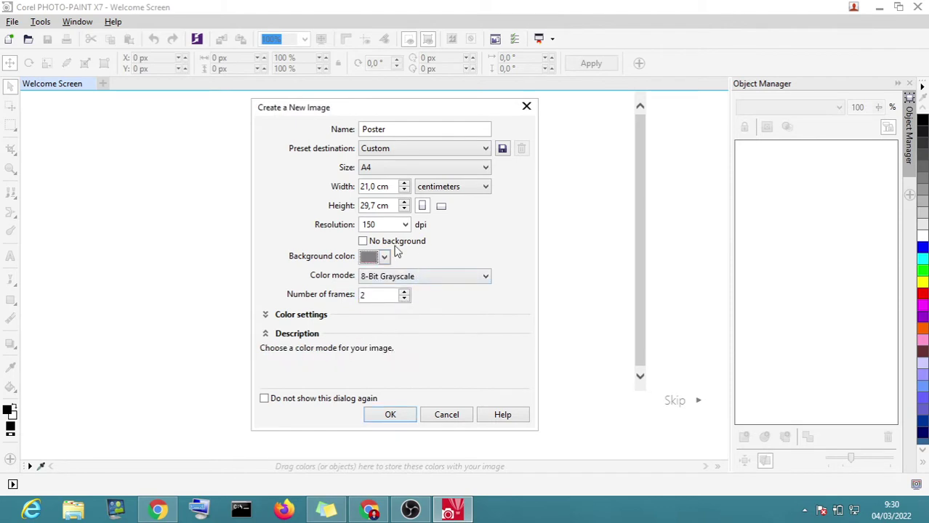
Step: Try the new image with no background and check the background color palette
{"action": "left_click", "coordinate": [364, 242]}
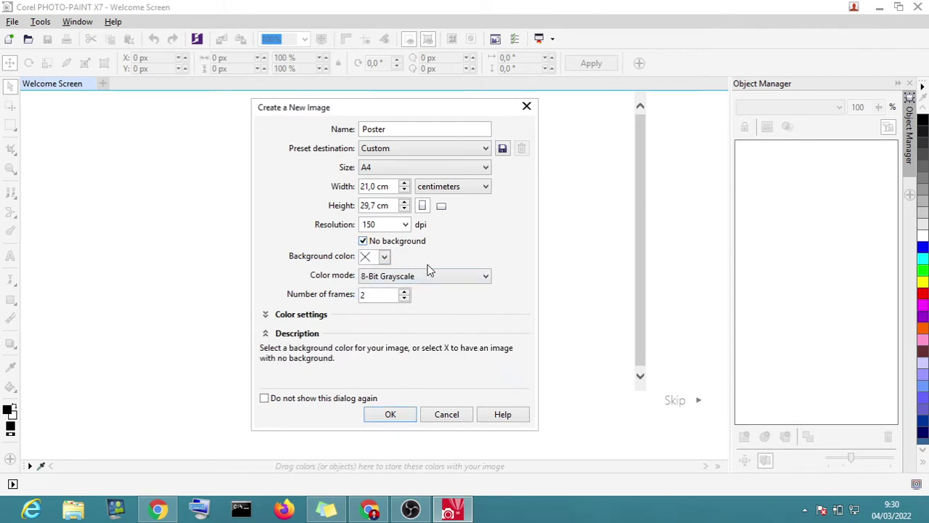
{"action": "left_click", "coordinate": [384, 258]}
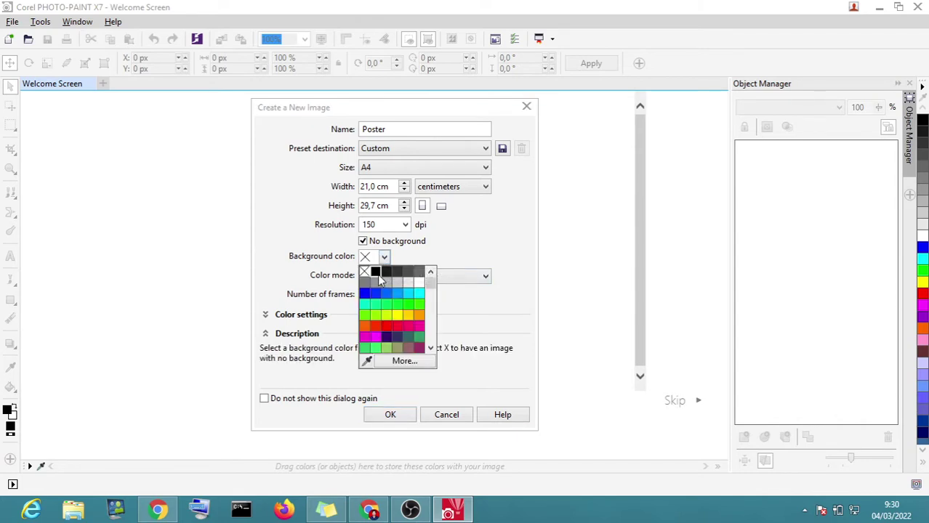
{"action": "left_click", "coordinate": [487, 282]}
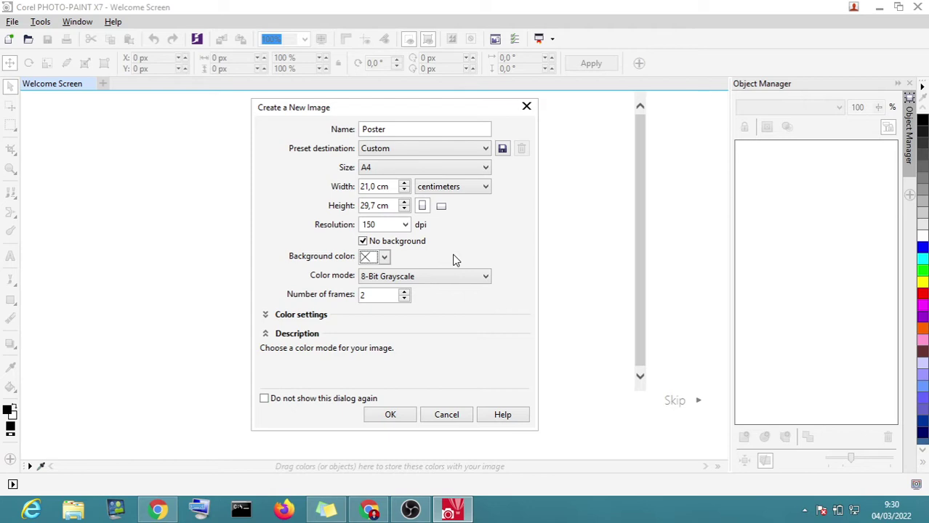
Step: Set the new image's color mode to 24-Bit RGB
{"action": "left_click", "coordinate": [451, 281]}
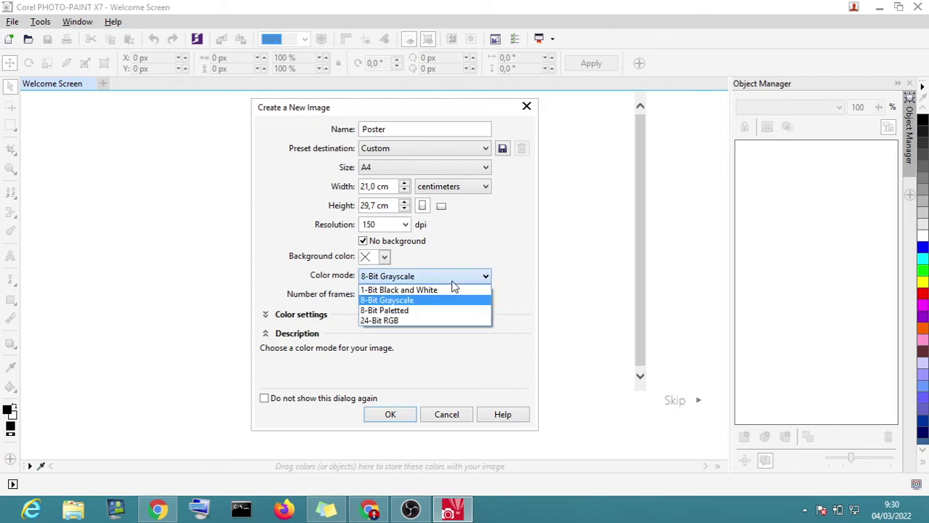
{"action": "left_click", "coordinate": [420, 322]}
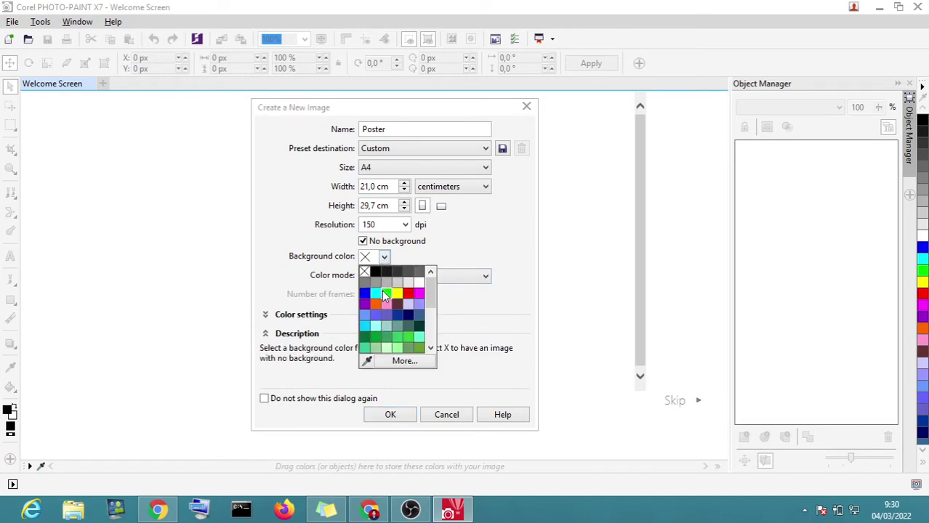
{"action": "left_click", "coordinate": [465, 263]}
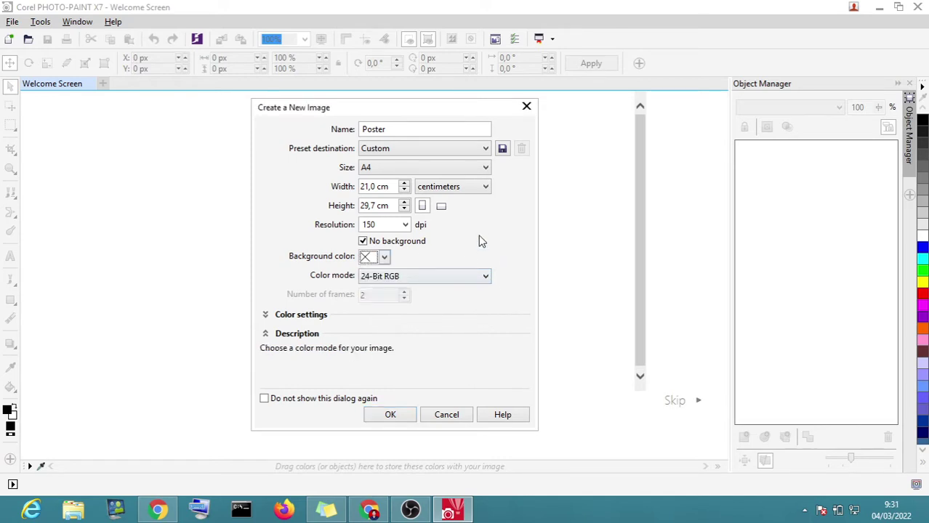
{"action": "left_click", "coordinate": [413, 278]}
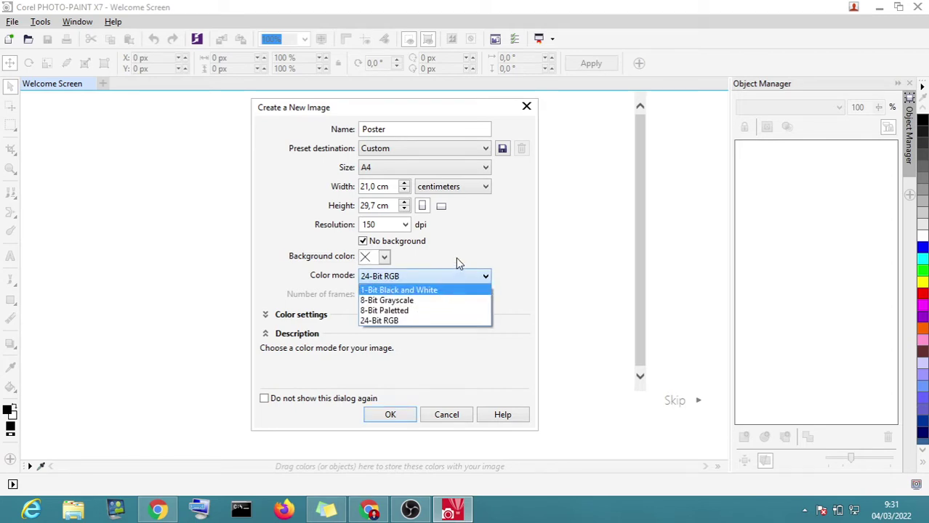
{"action": "left_click", "coordinate": [457, 228]}
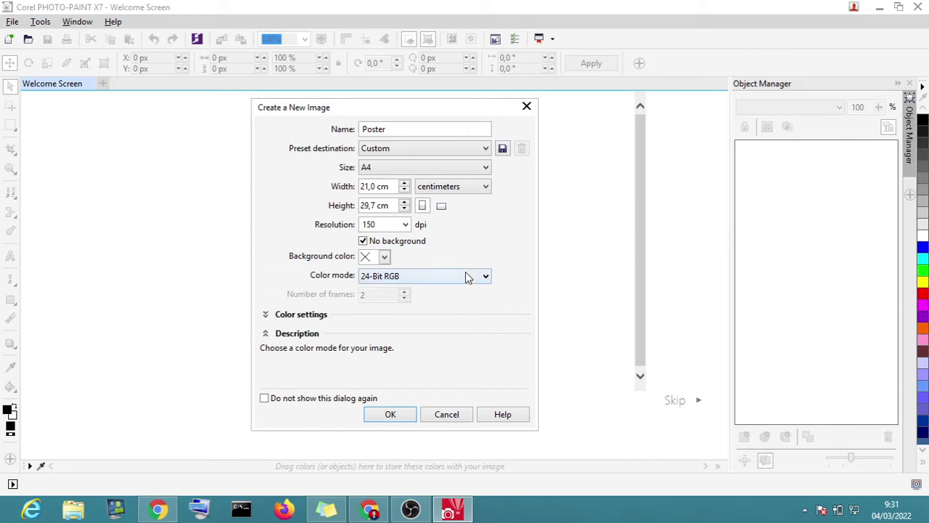
Step: Turn off the no-background option and choose red as the new image's background color
{"action": "left_click", "coordinate": [380, 244]}
{"action": "left_click", "coordinate": [384, 256]}
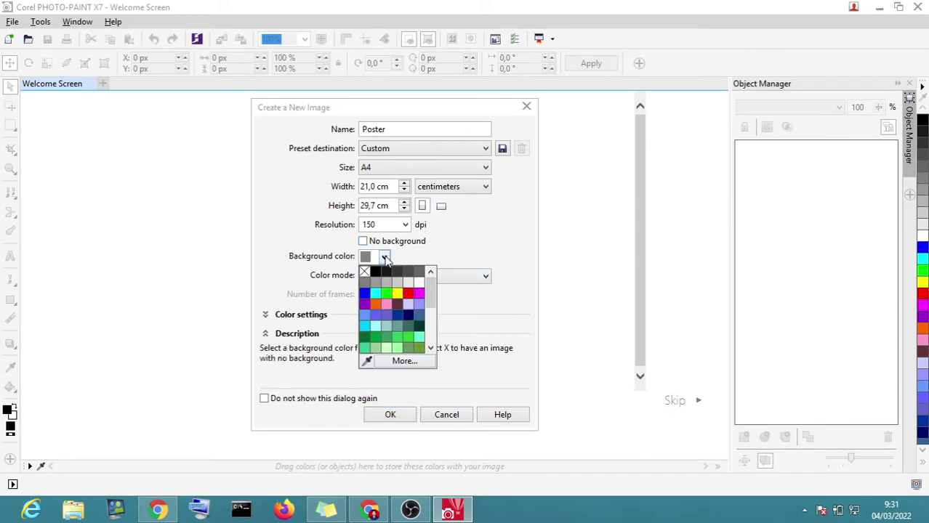
{"action": "left_click", "coordinate": [405, 298]}
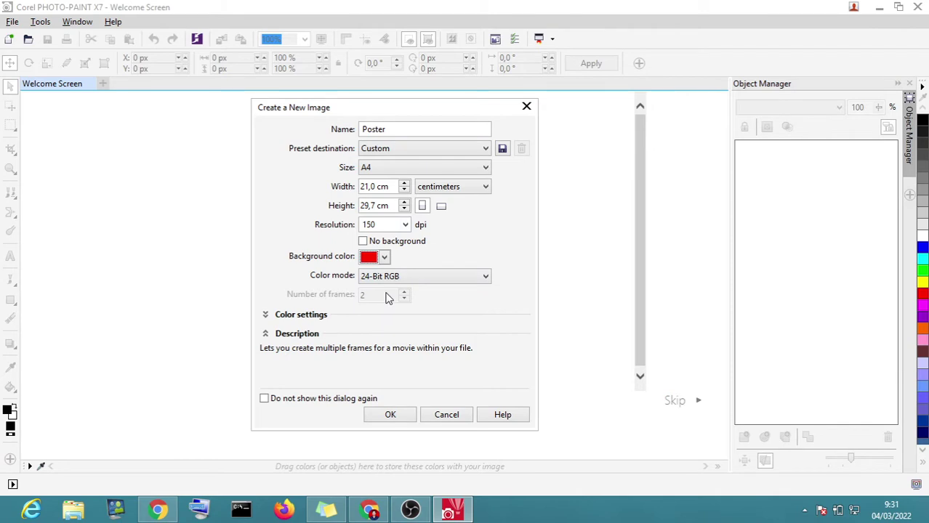
Step: Review the A4 size, centimeters, 150 dpi and 24-Bit RGB settings and create the Poster image with them
{"action": "left_click", "coordinate": [390, 168]}
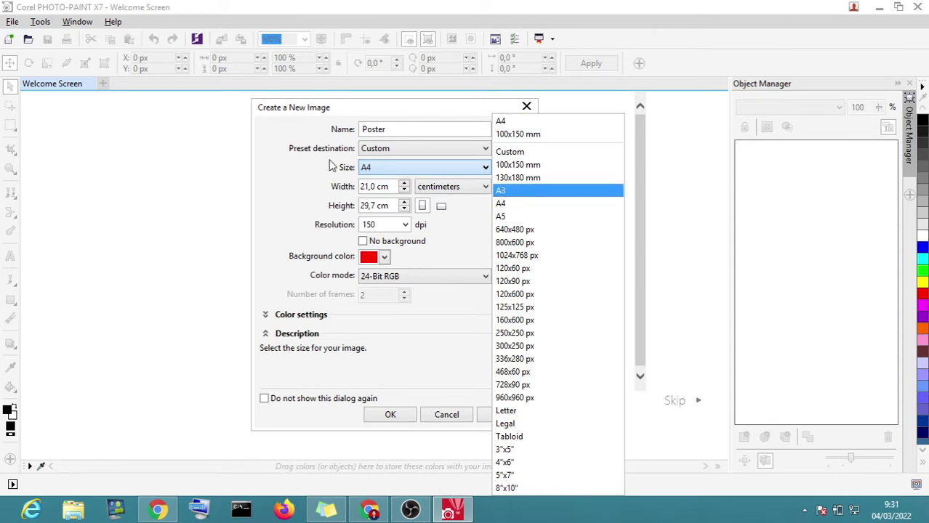
{"action": "left_click", "coordinate": [262, 170]}
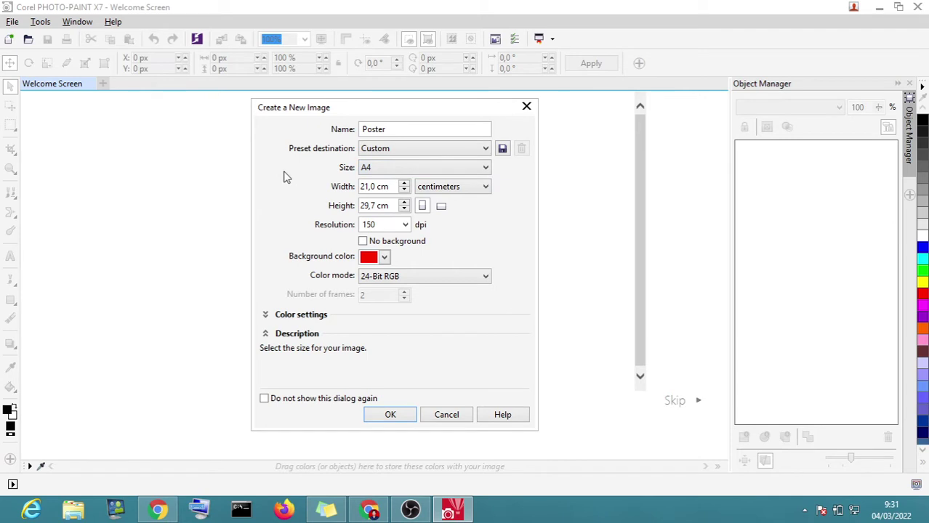
{"action": "left_click", "coordinate": [458, 190]}
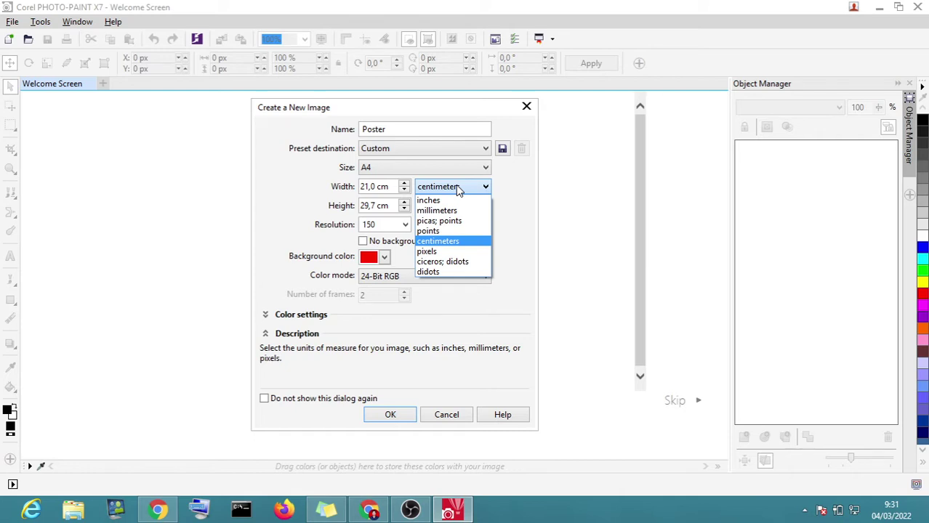
{"action": "left_click", "coordinate": [465, 240]}
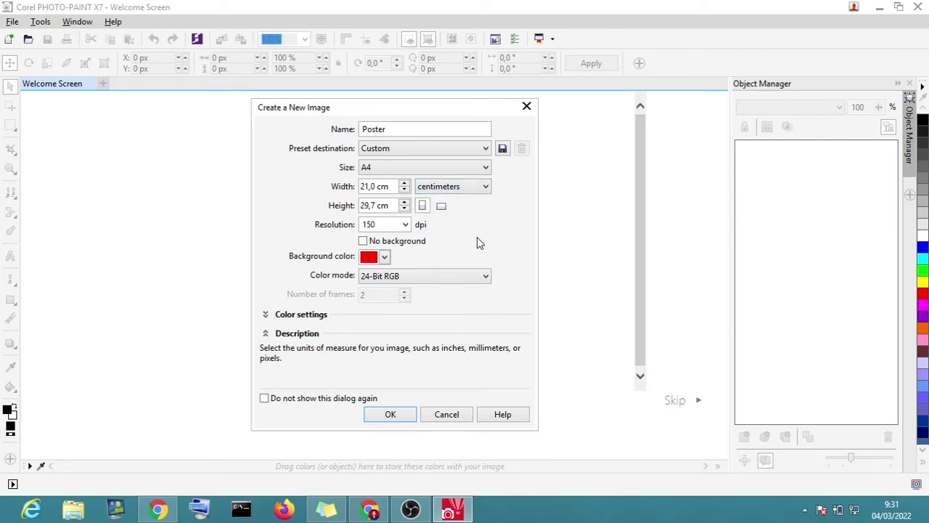
{"action": "left_click", "coordinate": [405, 225]}
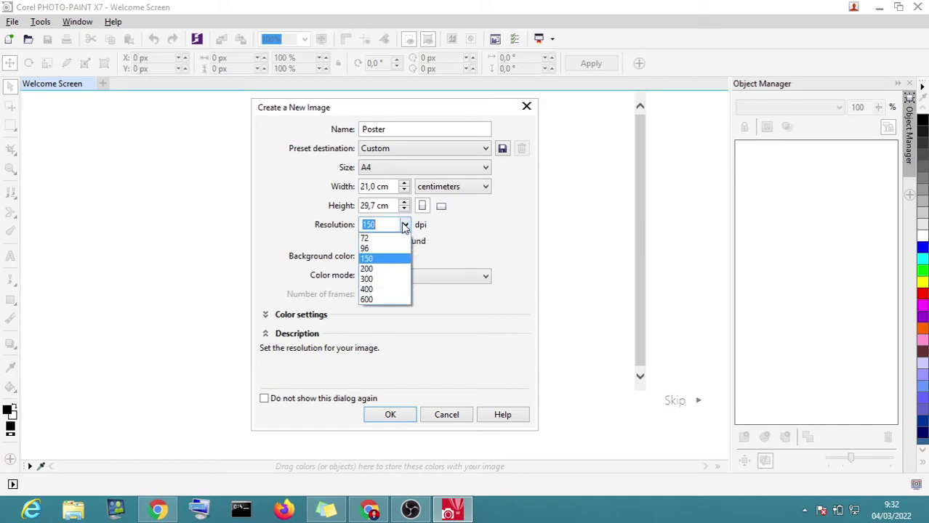
{"action": "left_click", "coordinate": [387, 260]}
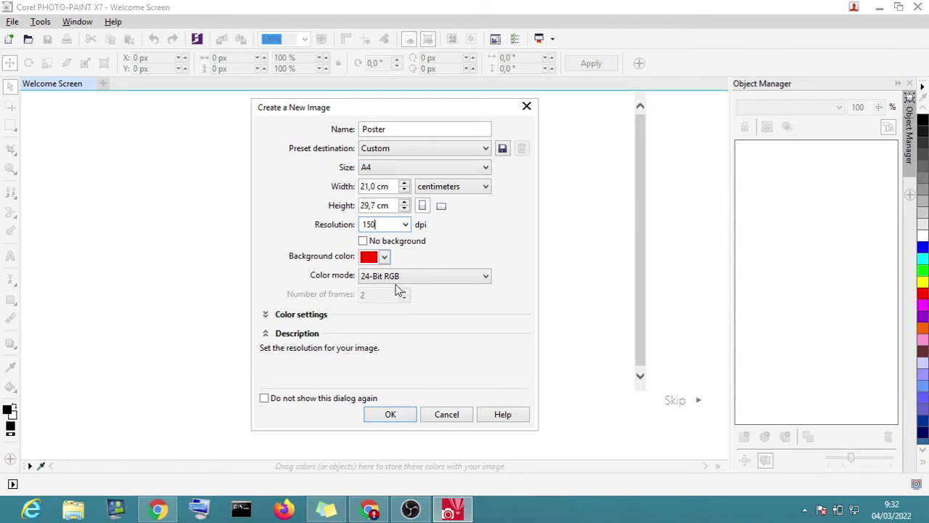
{"action": "left_click", "coordinate": [421, 277]}
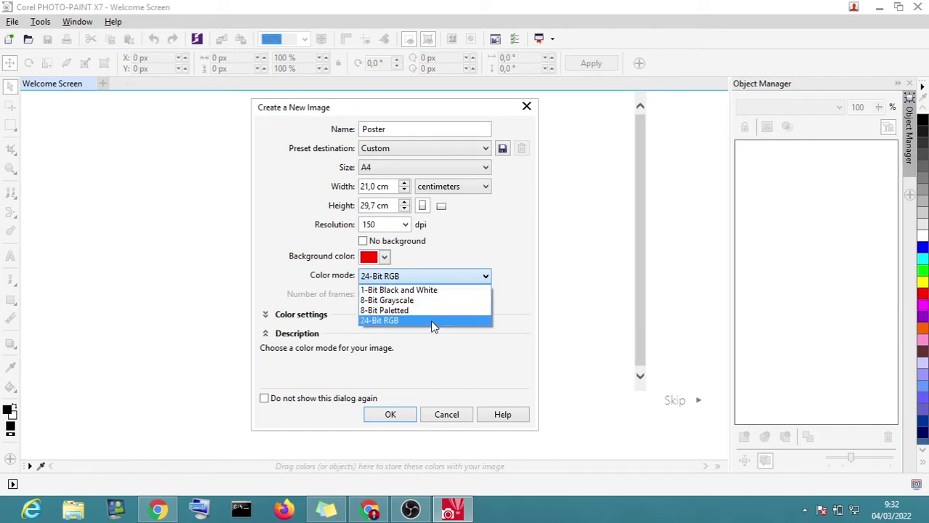
{"action": "left_click", "coordinate": [482, 229]}
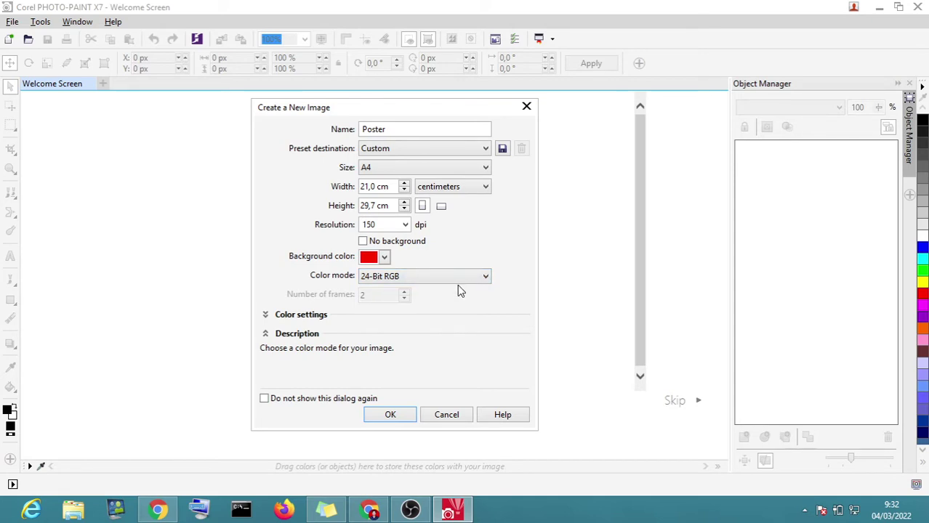
{"action": "left_click", "coordinate": [390, 415]}
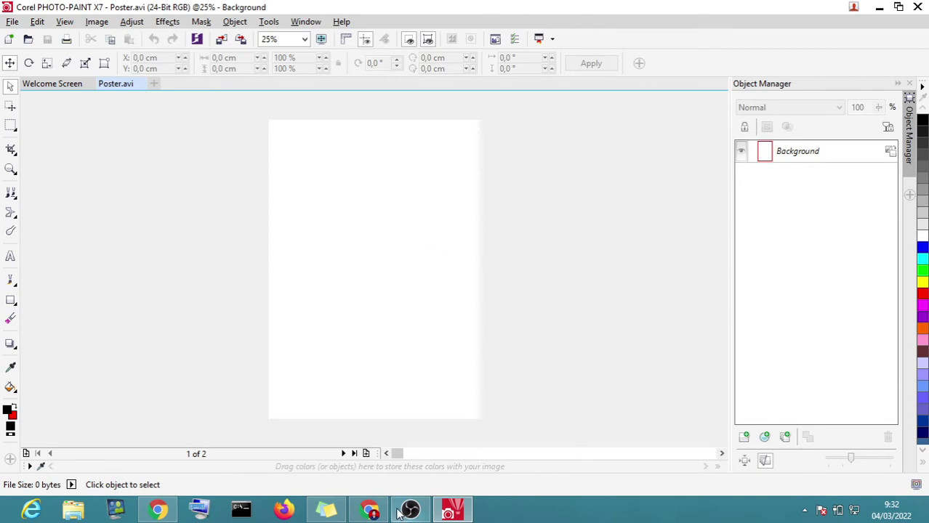
Step: Switch to the Google Meet call to admit the waiting participant, and return to the Poster image in Corel PHOTO-PAINT
{"action": "left_click", "coordinate": [369, 510]}
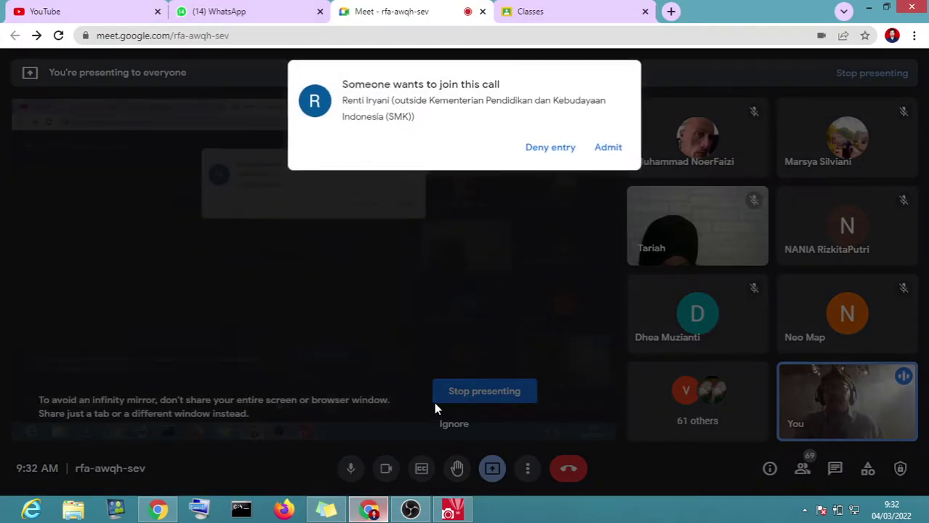
{"action": "left_click", "coordinate": [607, 146]}
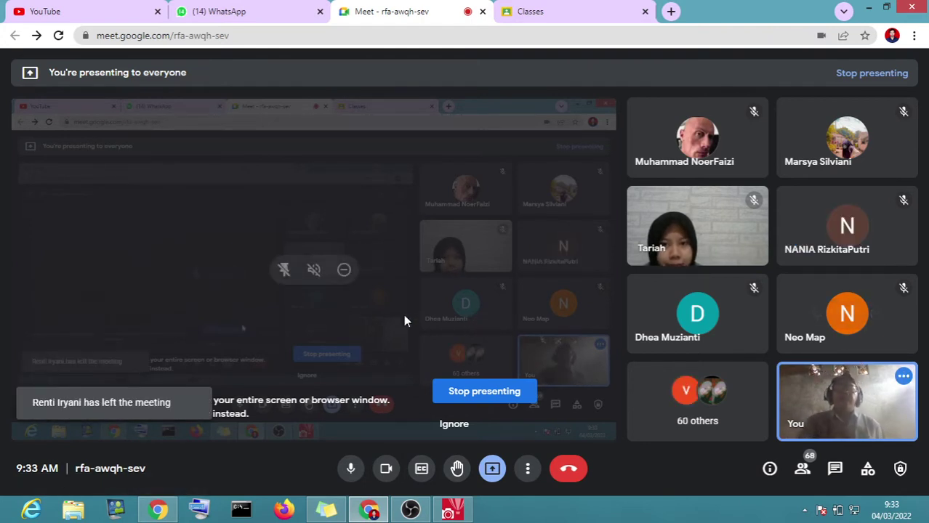
{"action": "left_click", "coordinate": [453, 509]}
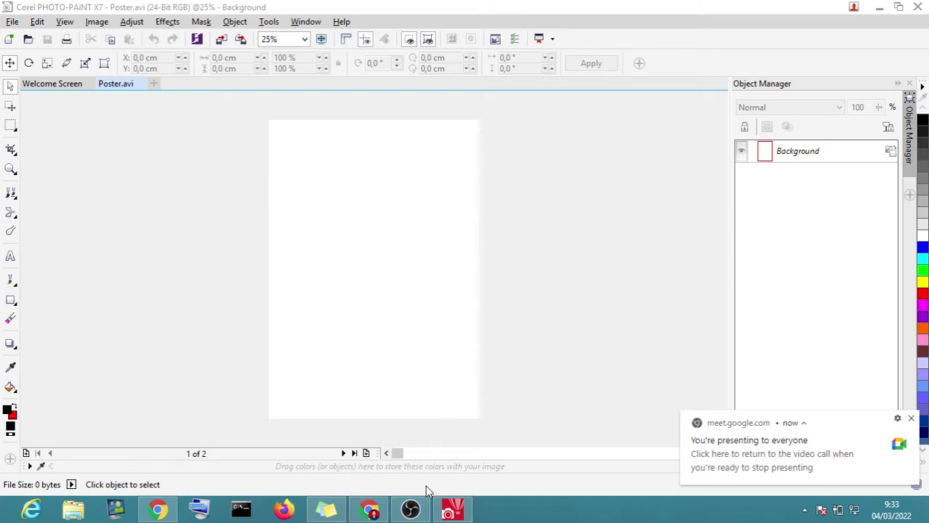
{"action": "left_click", "coordinate": [452, 509]}
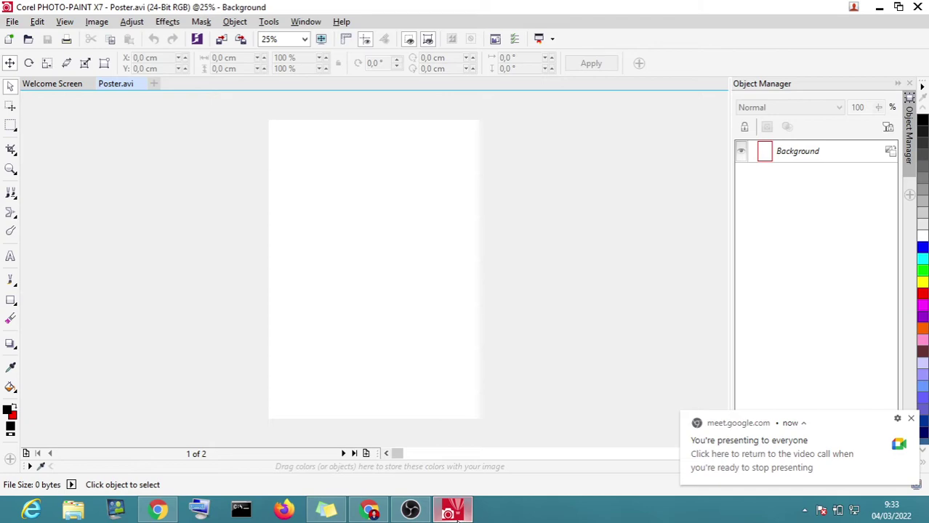
{"action": "left_click", "coordinate": [876, 7]}
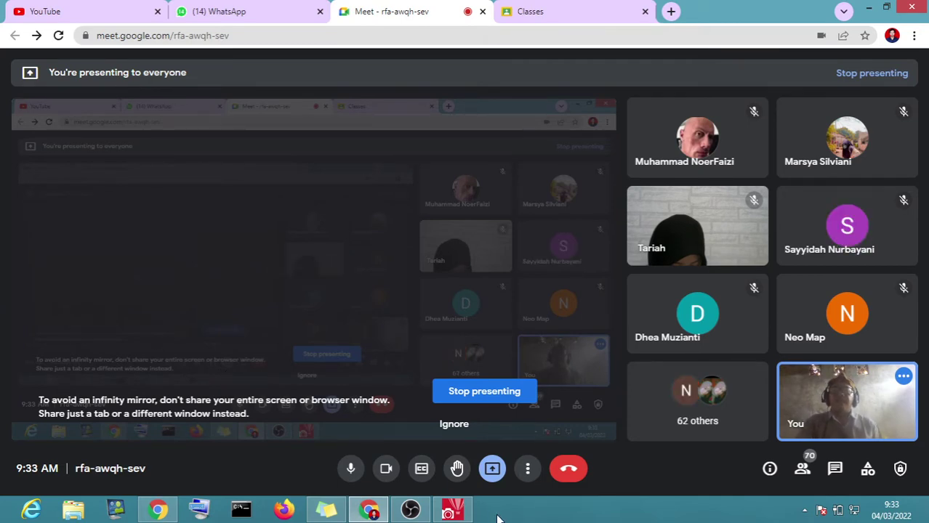
{"action": "left_click", "coordinate": [452, 511]}
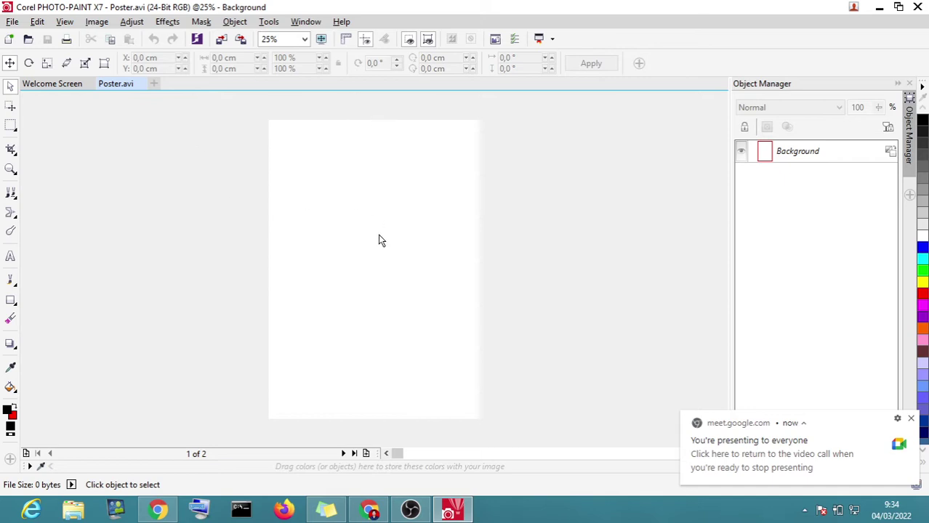
{"action": "left_click", "coordinate": [12, 22]}
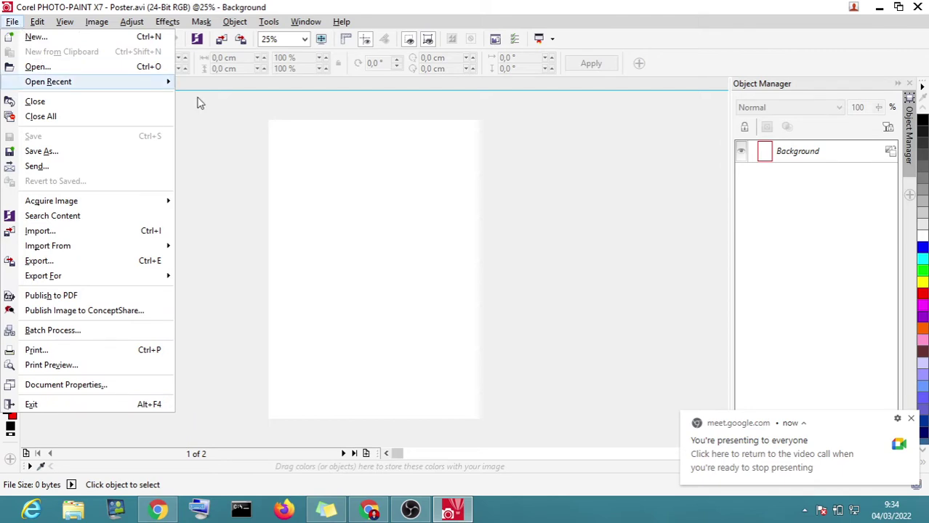
{"action": "left_click", "coordinate": [231, 111]}
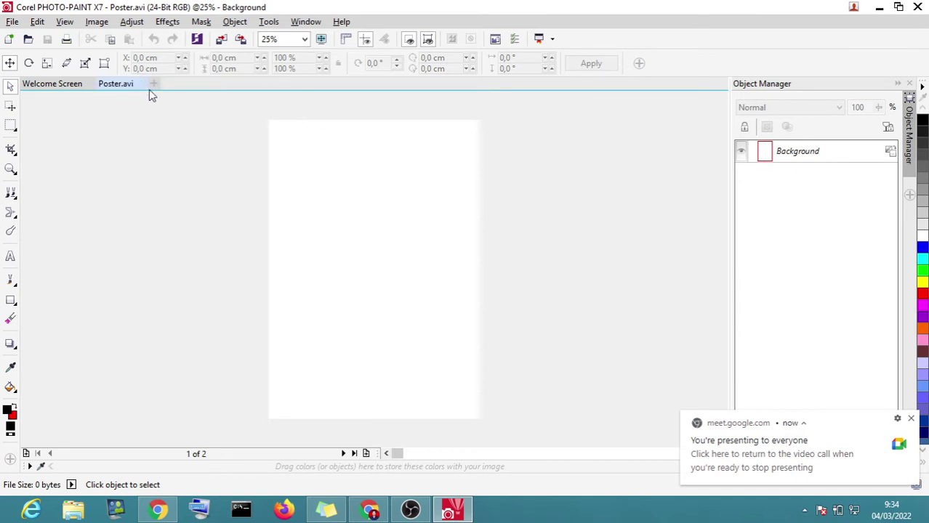
{"action": "left_click", "coordinate": [155, 85]}
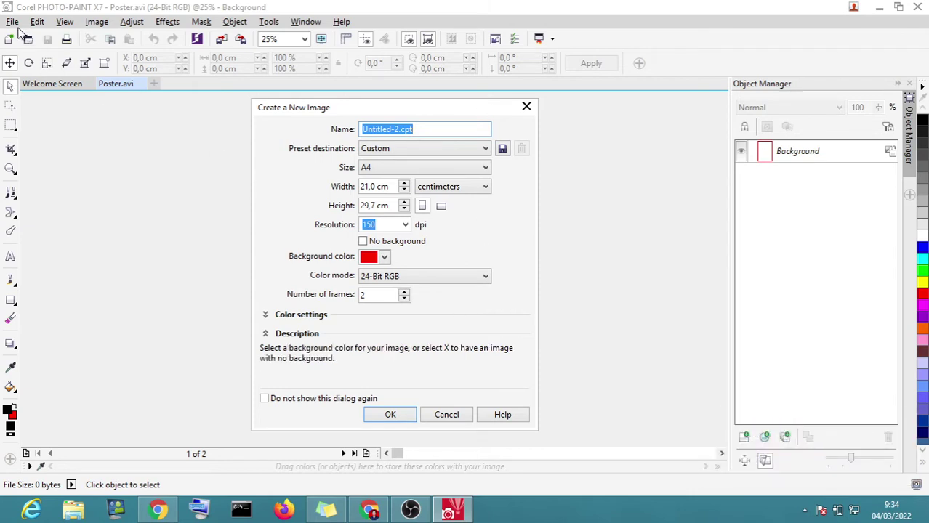
{"action": "left_click", "coordinate": [451, 414]}
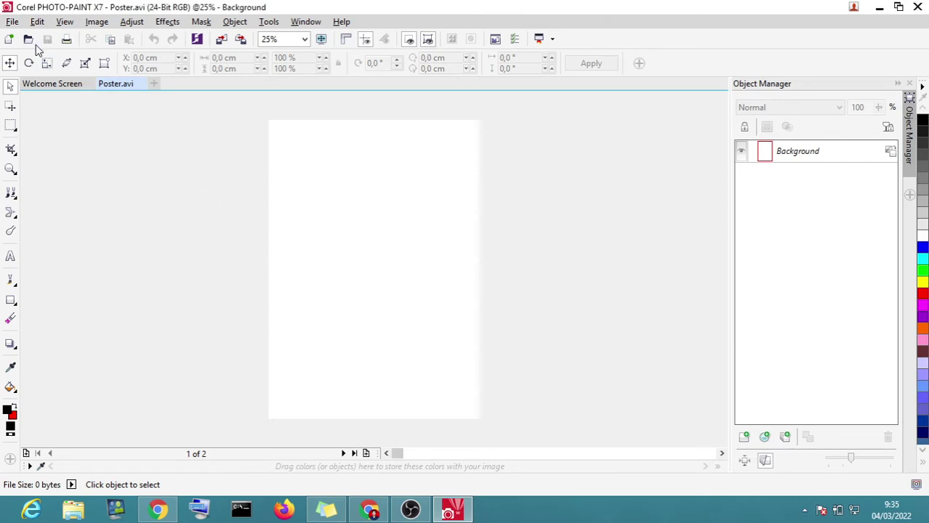
Step: Start importing an image into the Poster document and browse to the Pictures library
{"action": "left_click", "coordinate": [11, 23]}
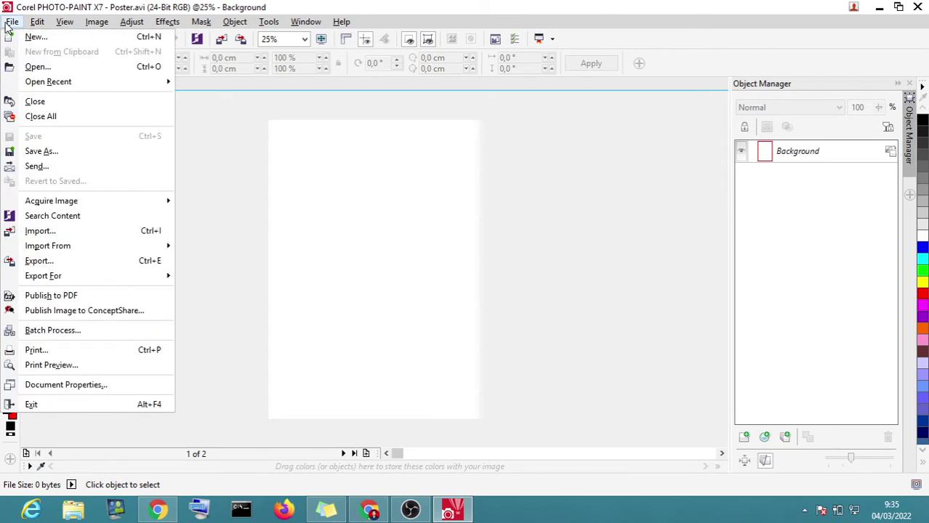
{"action": "key", "text": "alt"}
{"action": "key", "text": "f"}
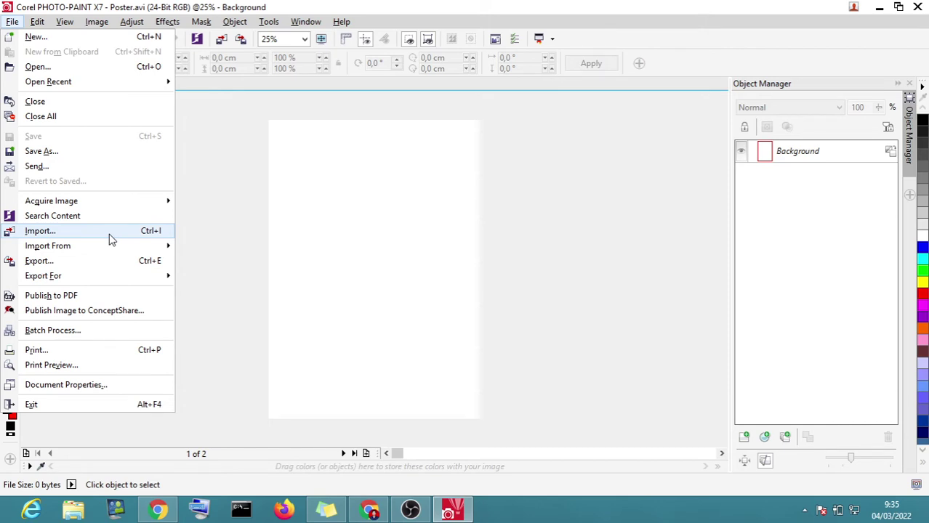
{"action": "key", "text": "Escape"}
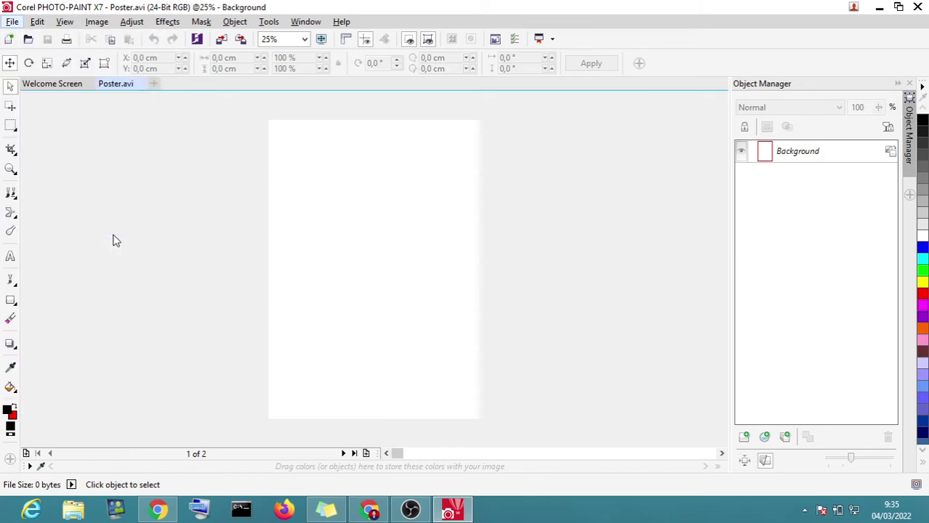
{"action": "key", "text": "ctrl+i"}
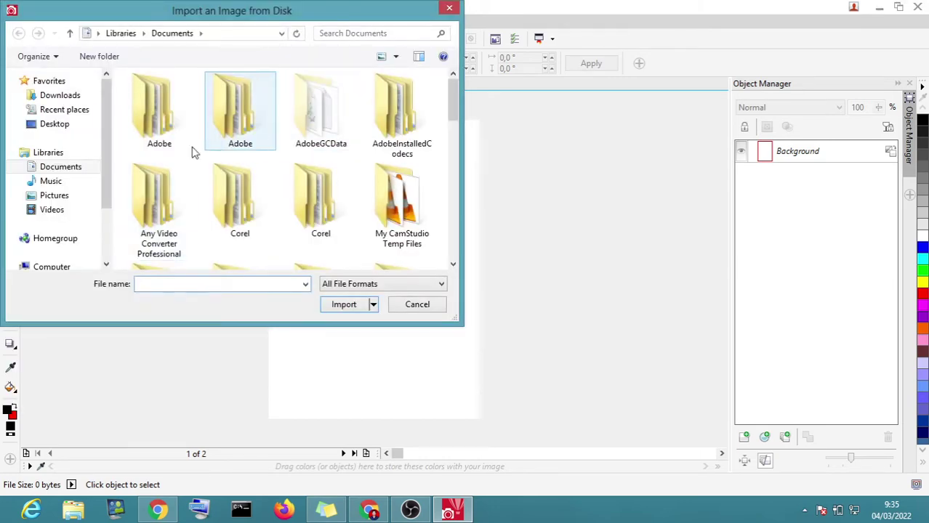
{"action": "left_click_drag", "start_coordinate": [271, 13], "coordinate": [342, 23]}
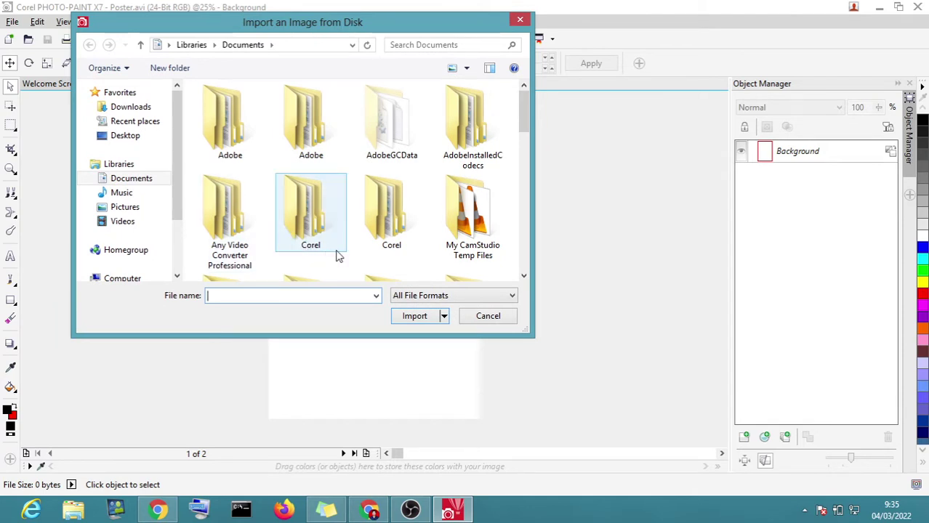
{"action": "left_click", "coordinate": [138, 211]}
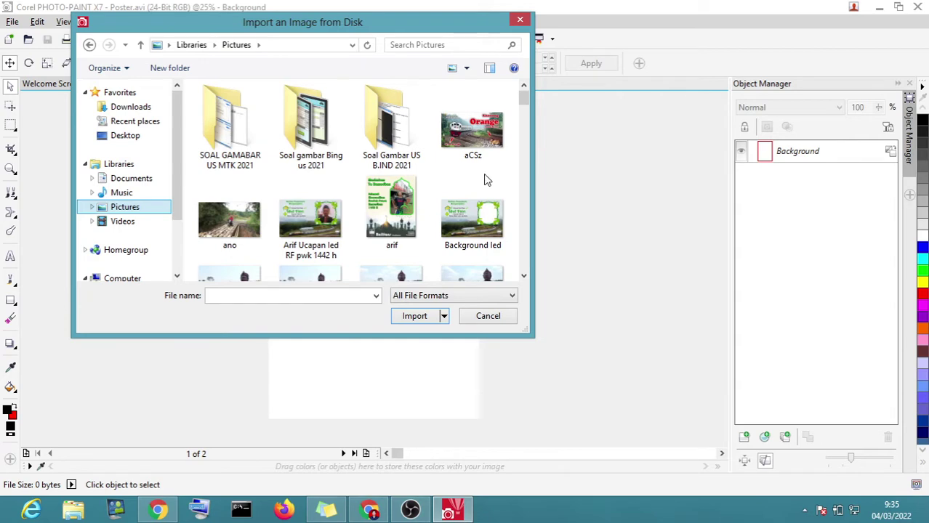
Step: Import the picture "Baju Koko b" from the Pictures library and place it on the Poster page
{"action": "scroll", "coordinate": [452, 260], "scroll_direction": "down", "scroll_amount": 3}
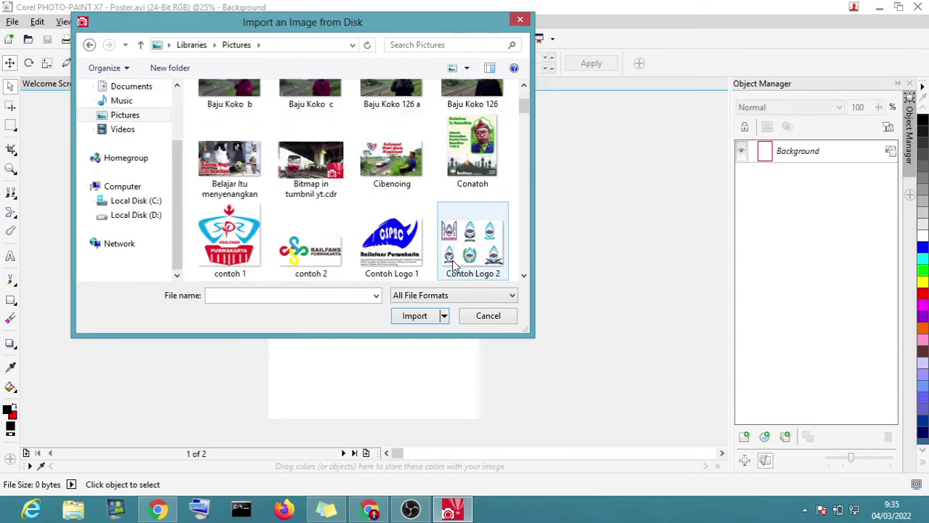
{"action": "scroll", "coordinate": [452, 266], "scroll_direction": "down", "scroll_amount": 2}
{"action": "scroll", "coordinate": [452, 266], "scroll_direction": "up", "scroll_amount": 3}
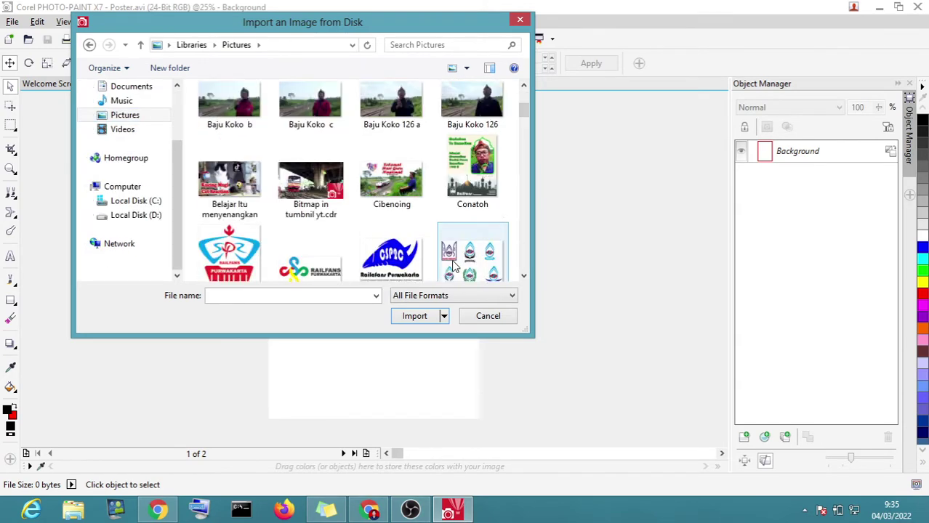
{"action": "scroll", "coordinate": [451, 266], "scroll_direction": "up", "scroll_amount": 1}
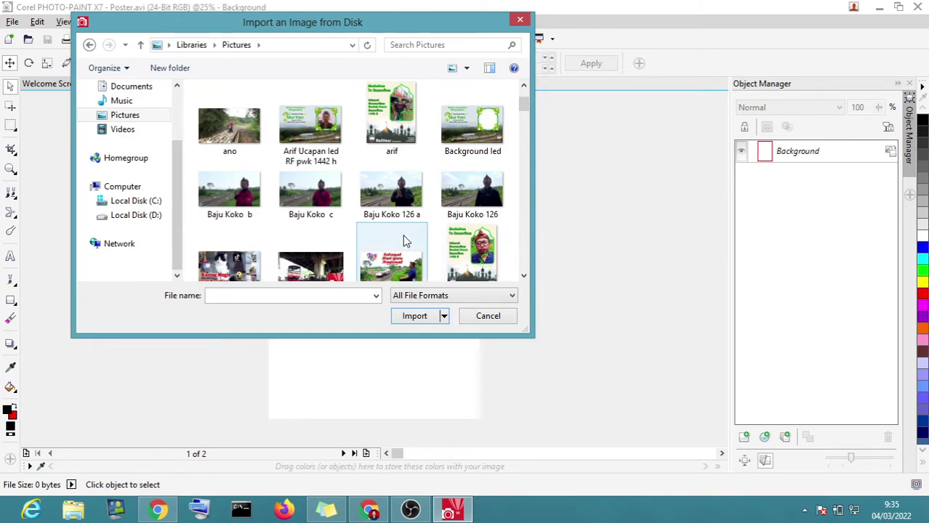
{"action": "left_click", "coordinate": [233, 191]}
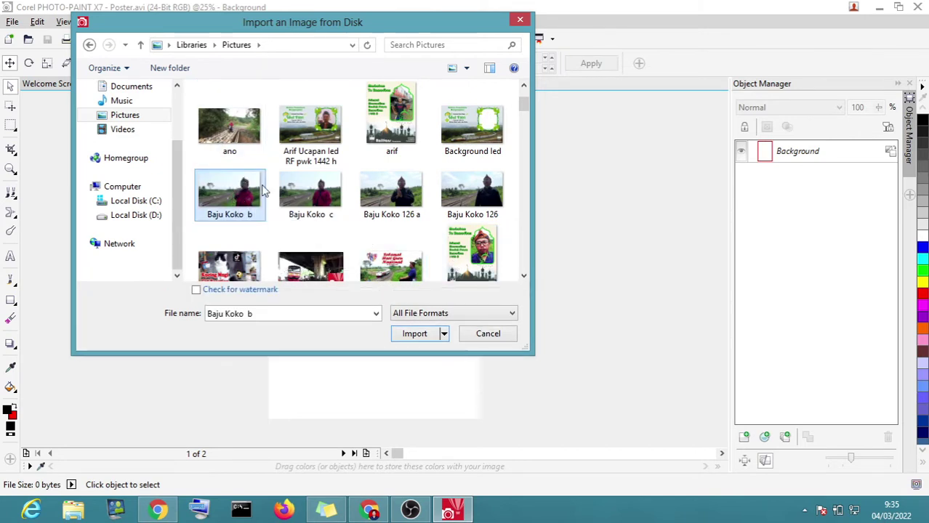
{"action": "left_click", "coordinate": [426, 338]}
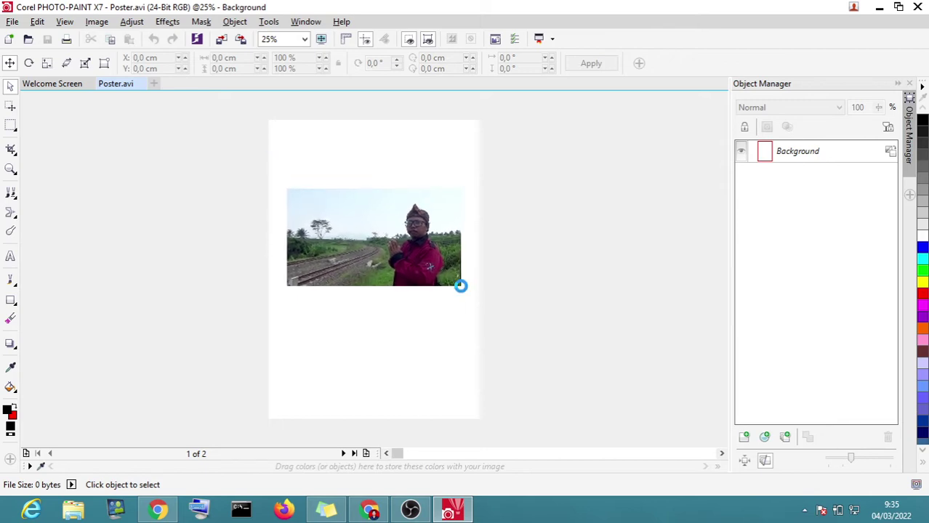
{"action": "left_click", "coordinate": [461, 287]}
Step: Move the imported picture around over the page, leaving it at about X -32.3 cm, Y -15.3 cm
{"action": "scroll", "coordinate": [451, 270], "scroll_direction": "down", "scroll_amount": 3}
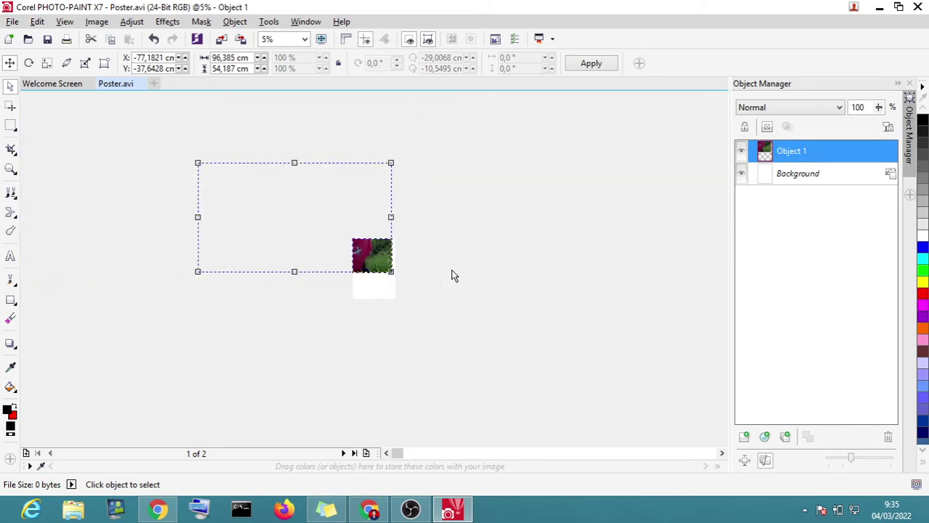
{"action": "left_click_drag", "start_coordinate": [311, 196], "coordinate": [373, 218]}
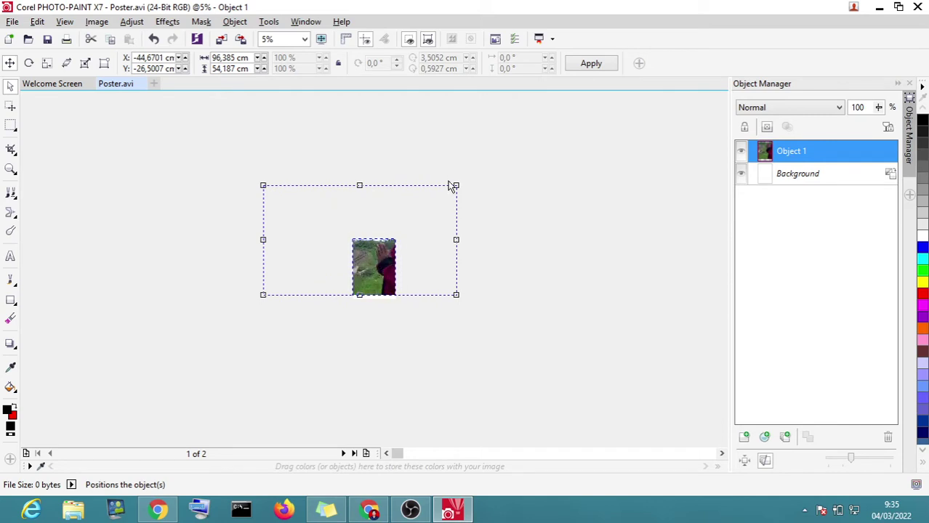
{"action": "scroll", "coordinate": [371, 324], "scroll_direction": "up", "scroll_amount": 1}
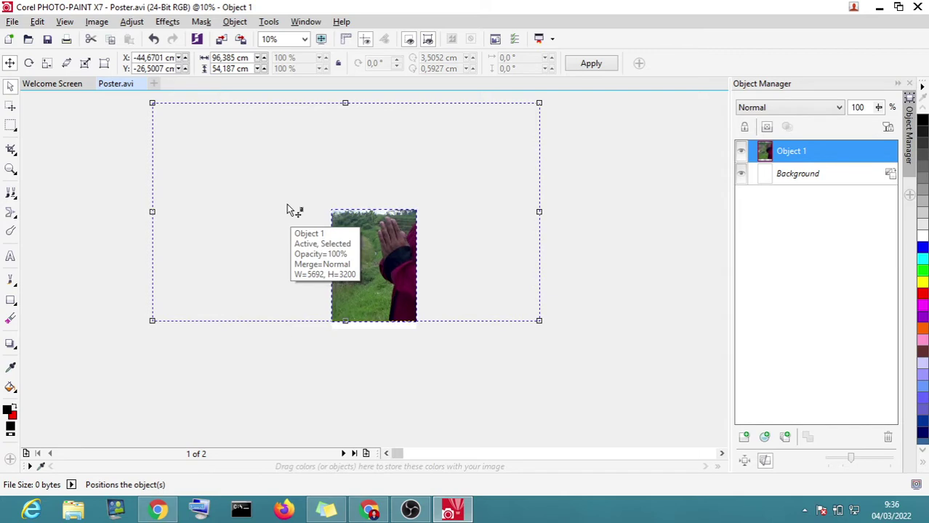
{"action": "left_click_drag", "start_coordinate": [288, 195], "coordinate": [424, 228]}
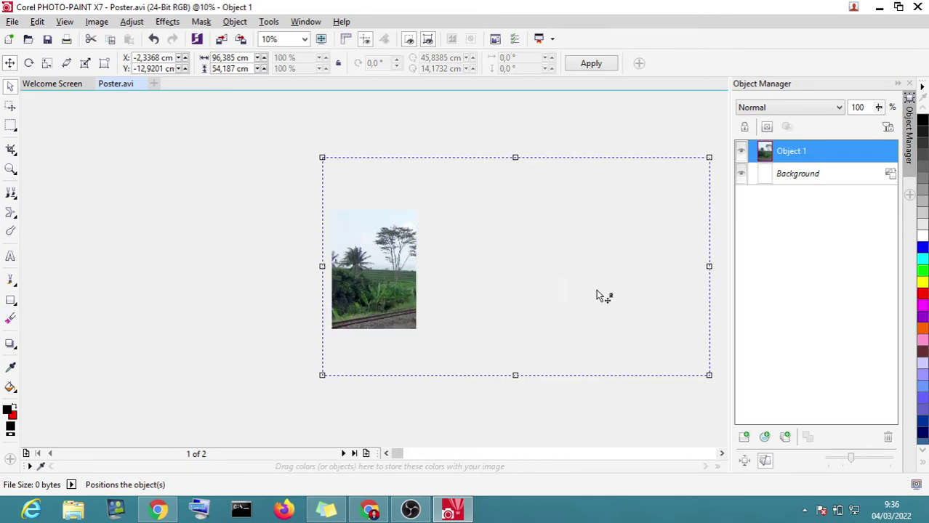
{"action": "left_click_drag", "start_coordinate": [597, 291], "coordinate": [477, 280]}
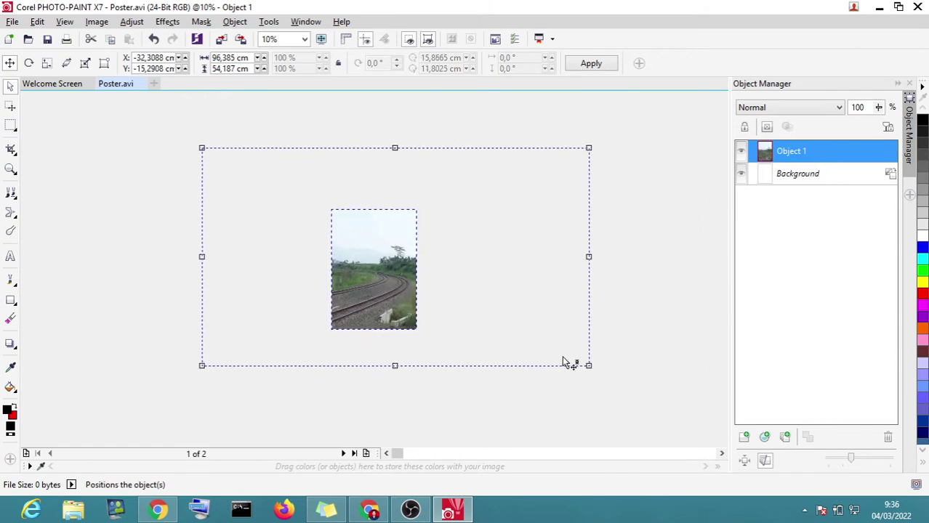
Step: Apply the picture's move, reselect the picture and shift it to about X -24 cm, Y -11.9 cm
{"action": "left_click", "coordinate": [512, 303]}
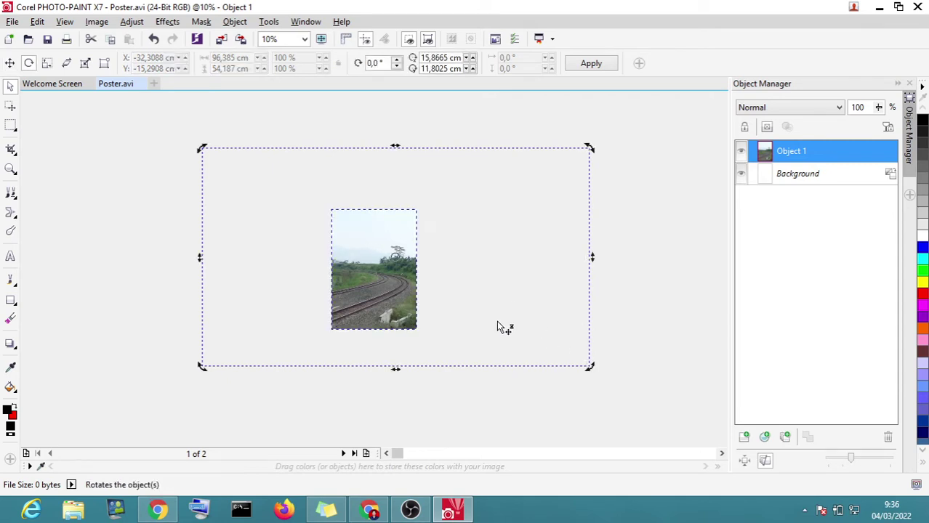
{"action": "left_click", "coordinate": [503, 260]}
{"action": "left_click", "coordinate": [640, 269]}
{"action": "left_click", "coordinate": [558, 261]}
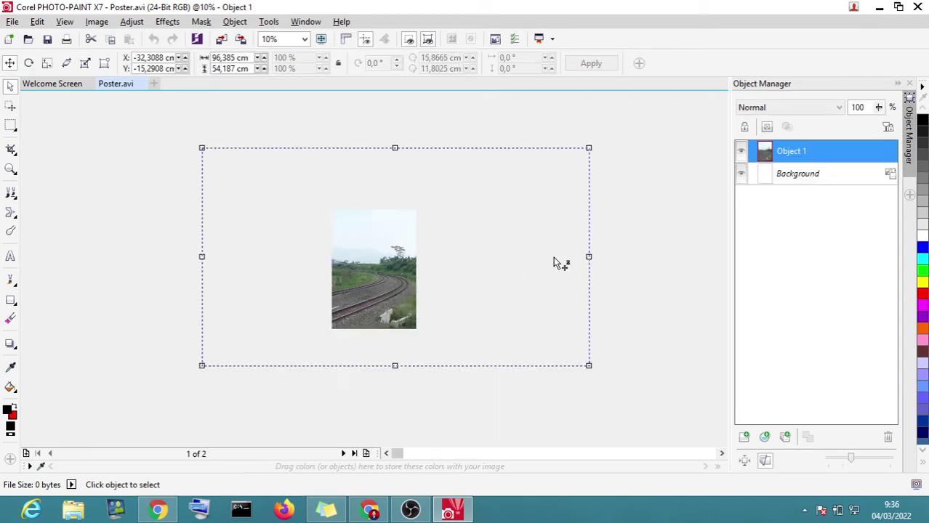
{"action": "left_click_drag", "start_coordinate": [263, 234], "coordinate": [296, 249]}
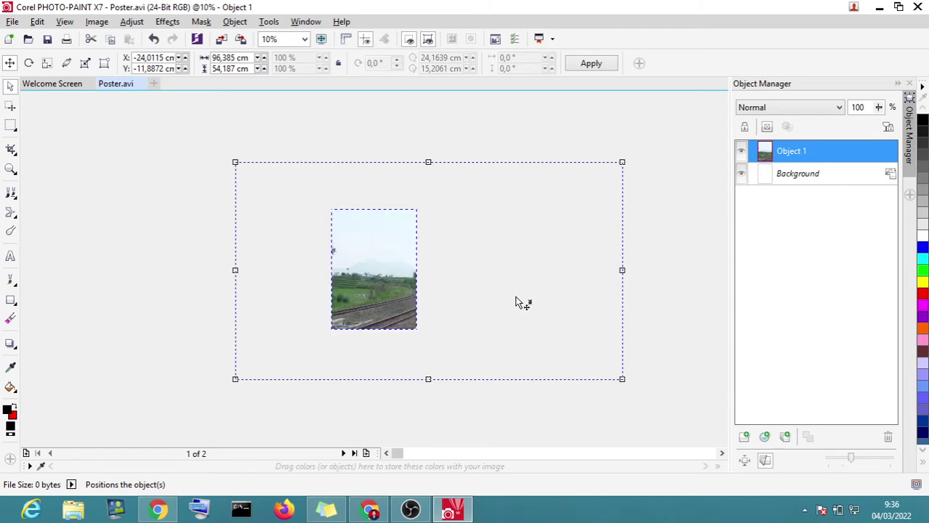
Step: Scale the picture down to about 29.6 × 16.6 cm and move it to about X 0.64 cm, Y 1.52 cm
{"action": "left_click_drag", "start_coordinate": [623, 379], "coordinate": [340, 261]}
{"action": "scroll", "coordinate": [338, 255], "scroll_direction": "up", "scroll_amount": 2}
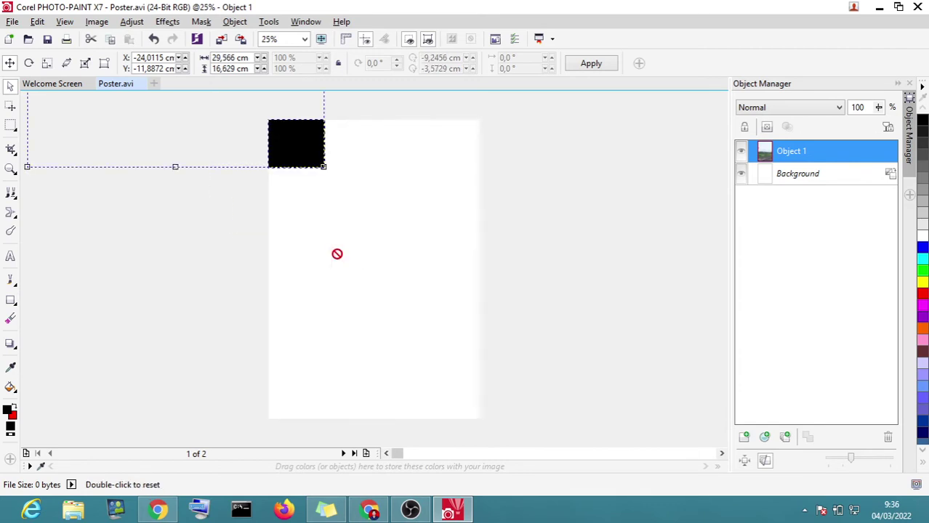
{"action": "left_click_drag", "start_coordinate": [193, 142], "coordinate": [436, 267]}
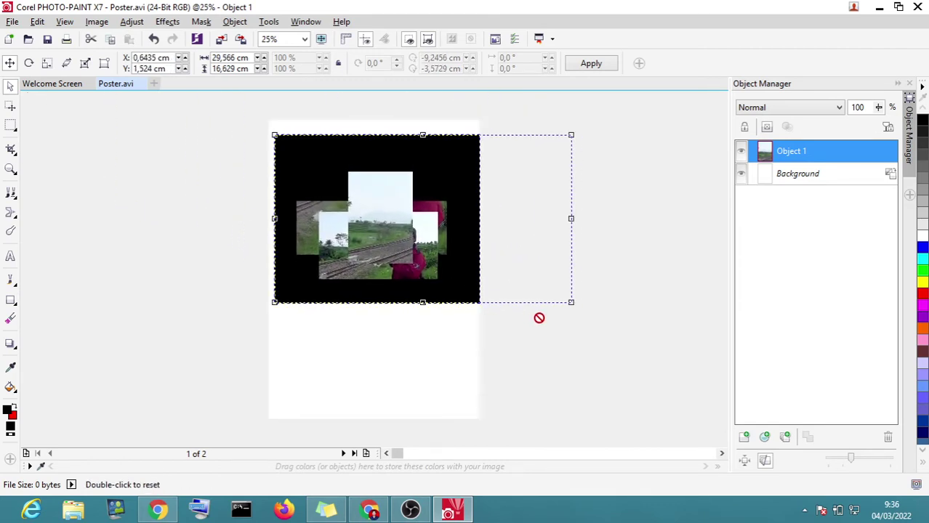
Step: Scale the picture down further to about 19.4 × 10.9 cm within the page width and apply the transformation
{"action": "left_click_drag", "start_coordinate": [569, 303], "coordinate": [464, 256]}
{"action": "right_click", "coordinate": [430, 224]}
{"action": "left_click", "coordinate": [440, 231]}
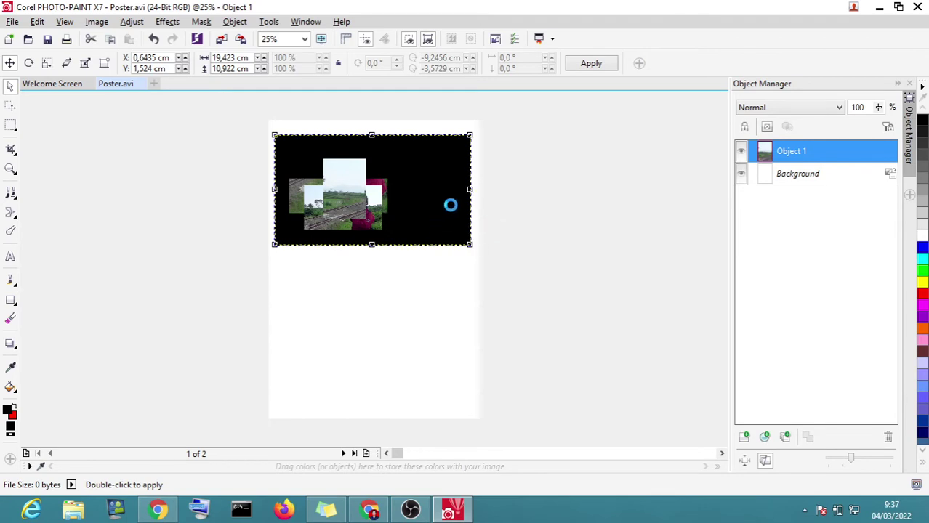
{"action": "scroll", "coordinate": [403, 183], "scroll_direction": "up", "scroll_amount": 1}
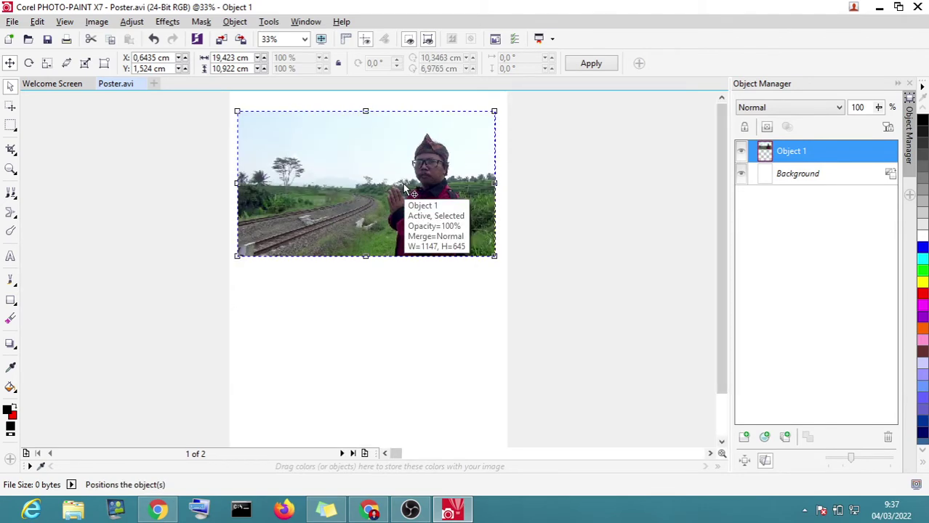
{"action": "left_click", "coordinate": [518, 234]}
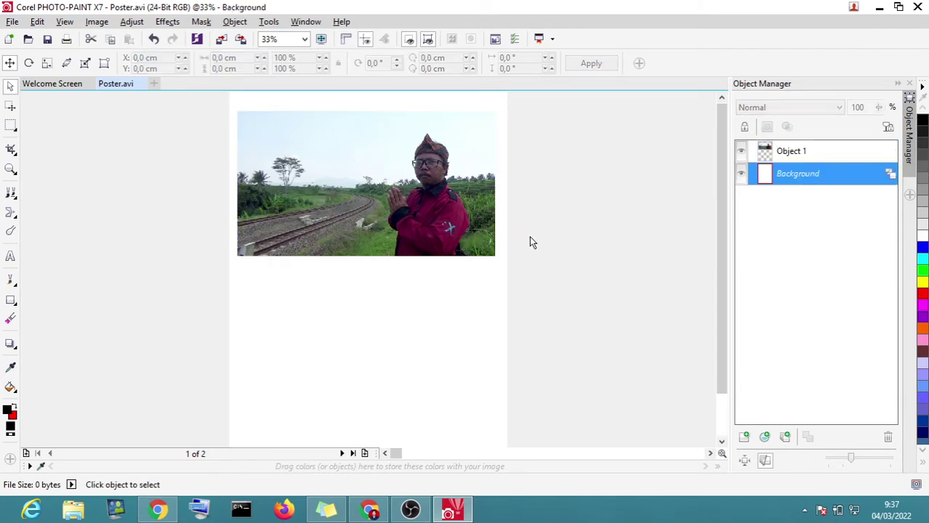
Step: Select the resized picture on the page and examine its appearance up close
{"action": "left_click", "coordinate": [352, 184]}
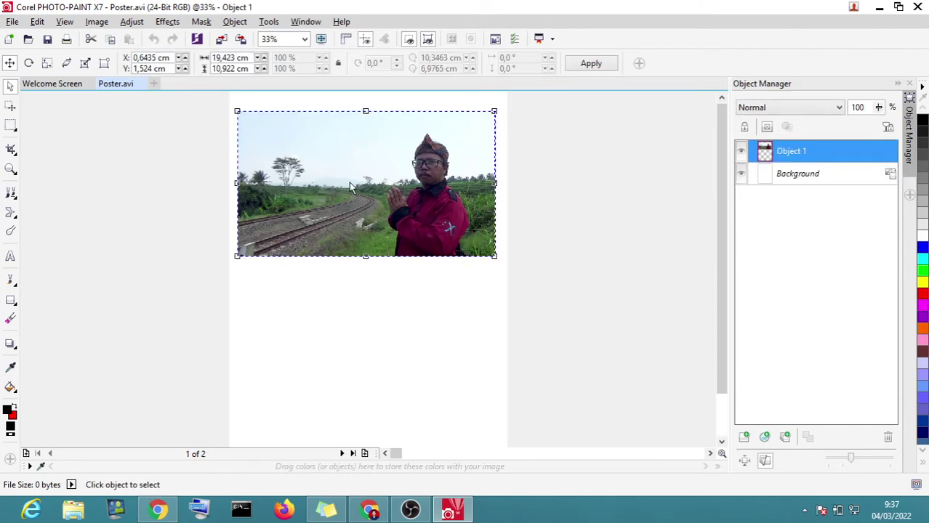
{"action": "scroll", "coordinate": [356, 188], "scroll_direction": "down", "scroll_amount": 1}
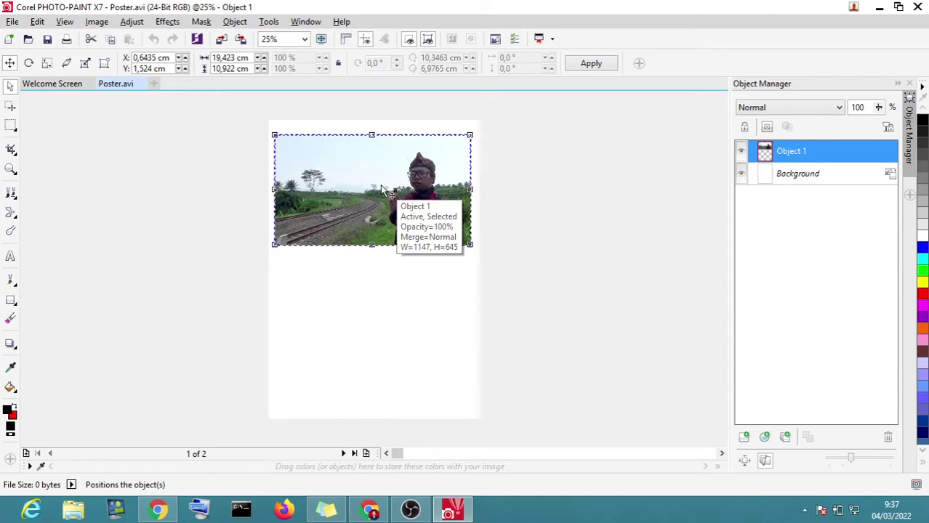
{"action": "scroll", "coordinate": [425, 207], "scroll_direction": "up", "scroll_amount": 1}
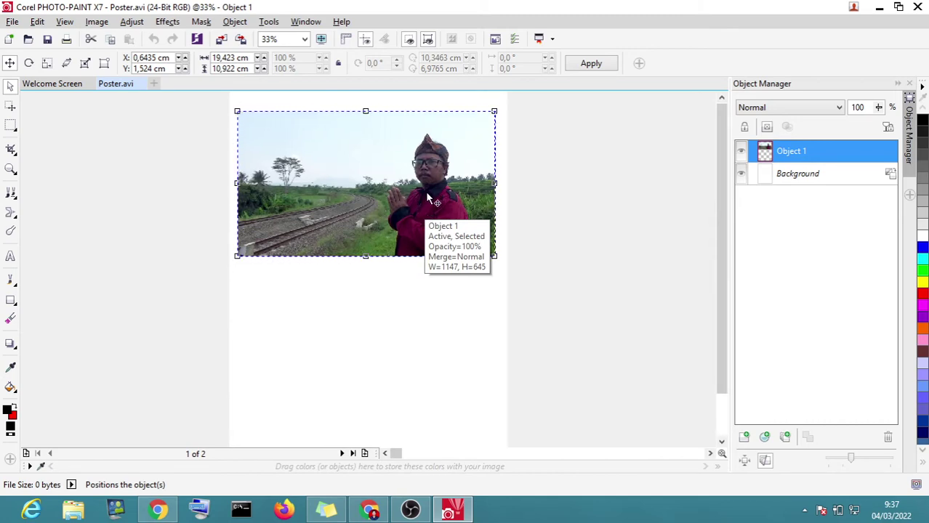
{"action": "scroll", "coordinate": [427, 199], "scroll_direction": "up", "scroll_amount": 1}
{"action": "scroll", "coordinate": [428, 199], "scroll_direction": "up", "scroll_amount": 1}
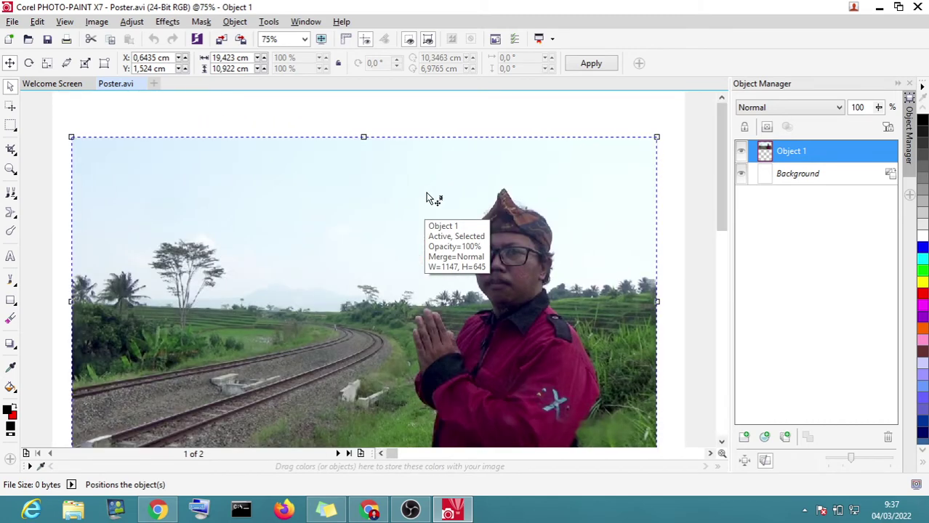
{"action": "scroll", "coordinate": [427, 199], "scroll_direction": "down", "scroll_amount": 1}
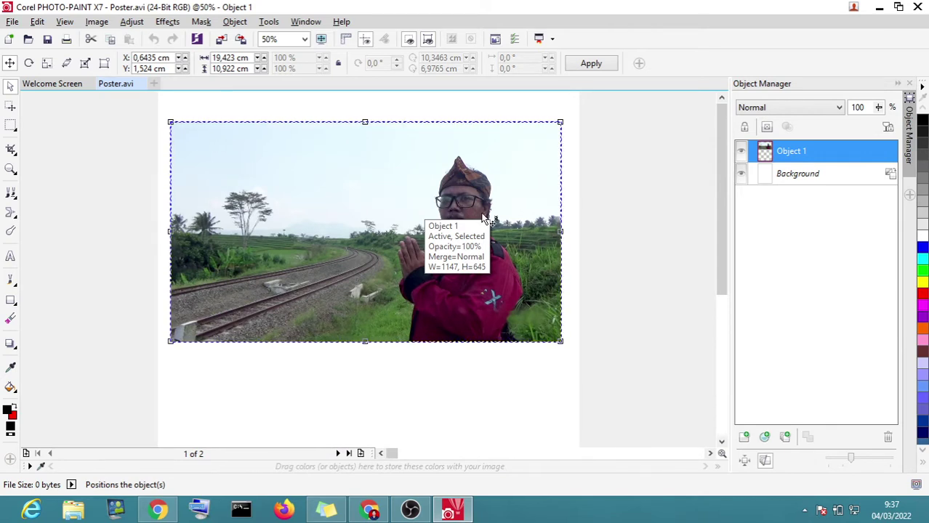
{"action": "scroll", "coordinate": [482, 216], "scroll_direction": "down", "scroll_amount": 1}
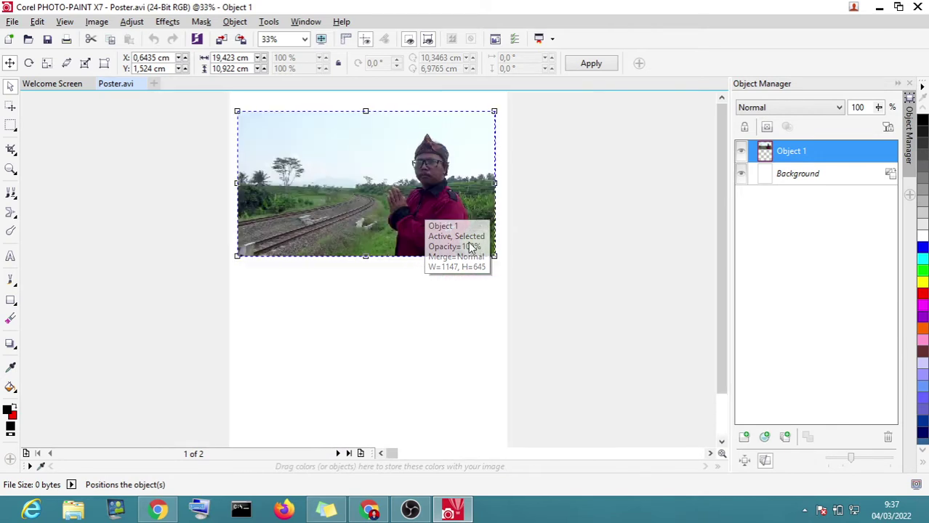
{"action": "left_click", "coordinate": [439, 334]}
{"action": "left_click", "coordinate": [428, 218]}
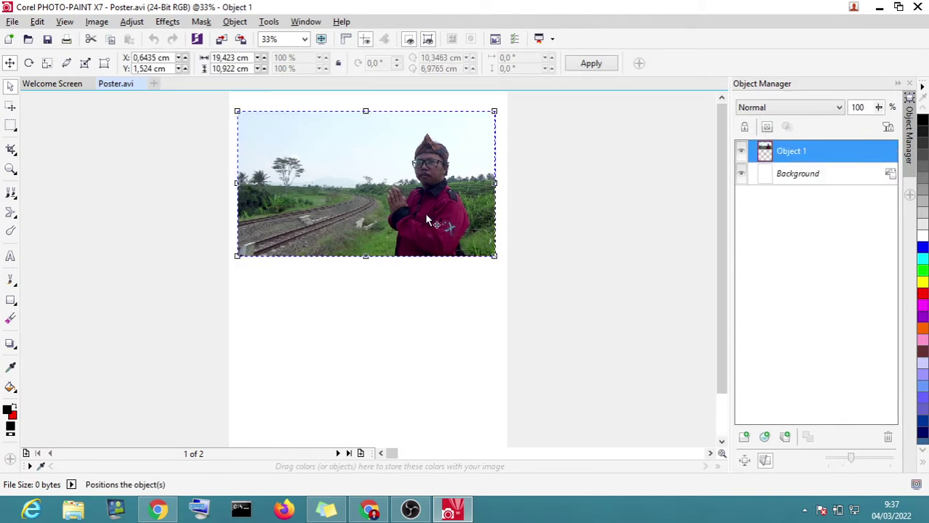
{"action": "scroll", "coordinate": [424, 213], "scroll_direction": "down", "scroll_amount": 1}
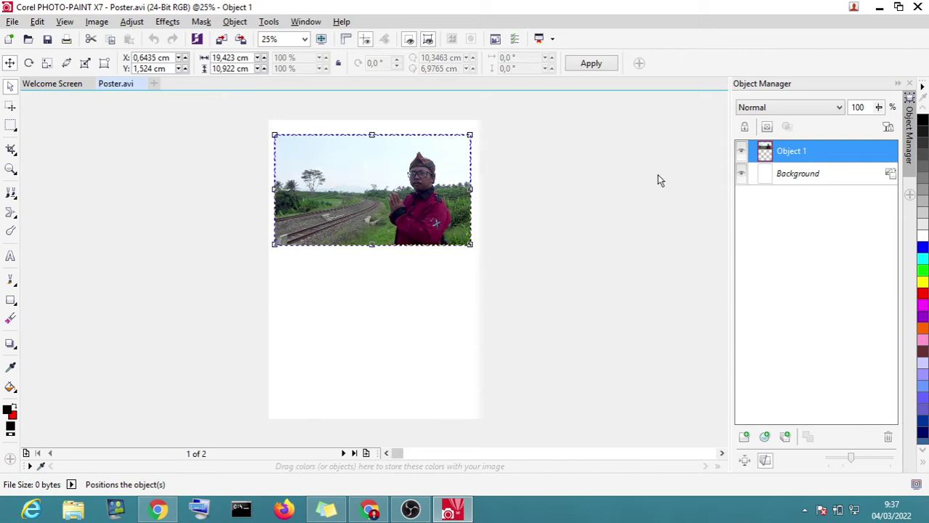
{"action": "left_click", "coordinate": [361, 181]}
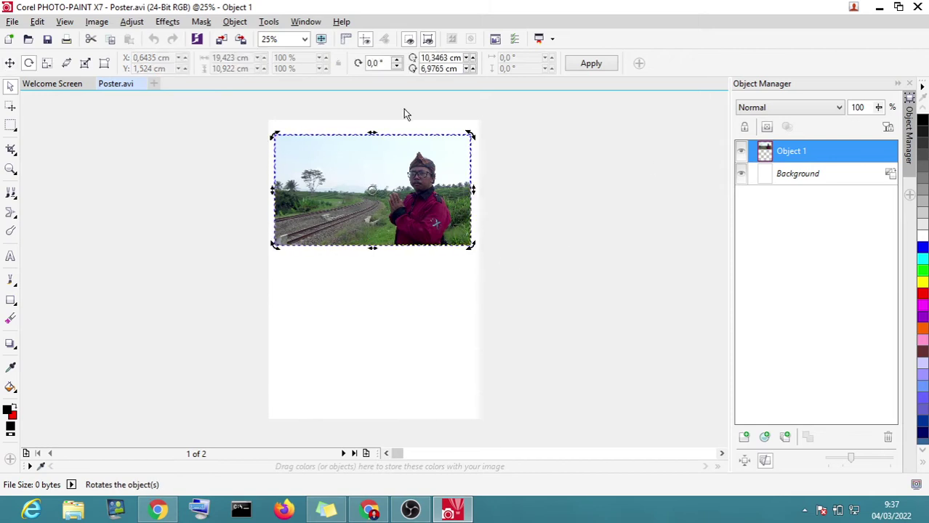
{"action": "left_click", "coordinate": [438, 396]}
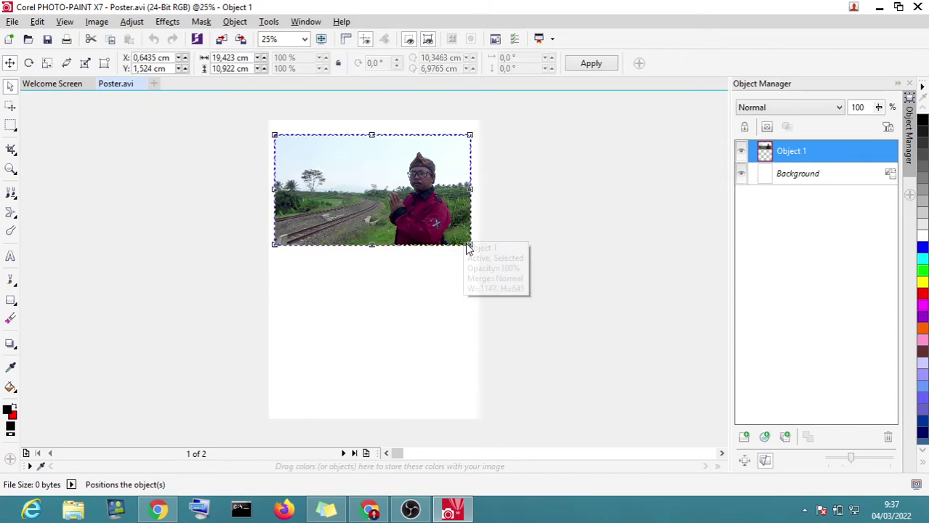
{"action": "mouse_move", "coordinate": [468, 244]}
{"action": "left_mouse_down"}
{"action": "mouse_move", "coordinate": [457, 245]}
{"action": "mouse_move", "coordinate": [471, 246]}
{"action": "left_mouse_up"}
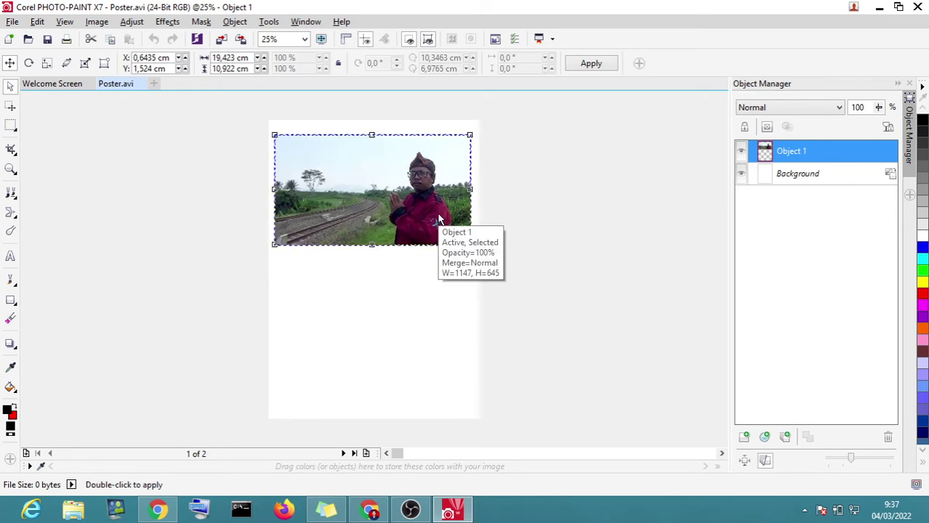
Step: Copy the picture, paste a duplicate and place it just below the original at about X 0.51 cm, Y 12.95 cm
{"action": "left_click", "coordinate": [437, 212]}
{"action": "right_click", "coordinate": [455, 225]}
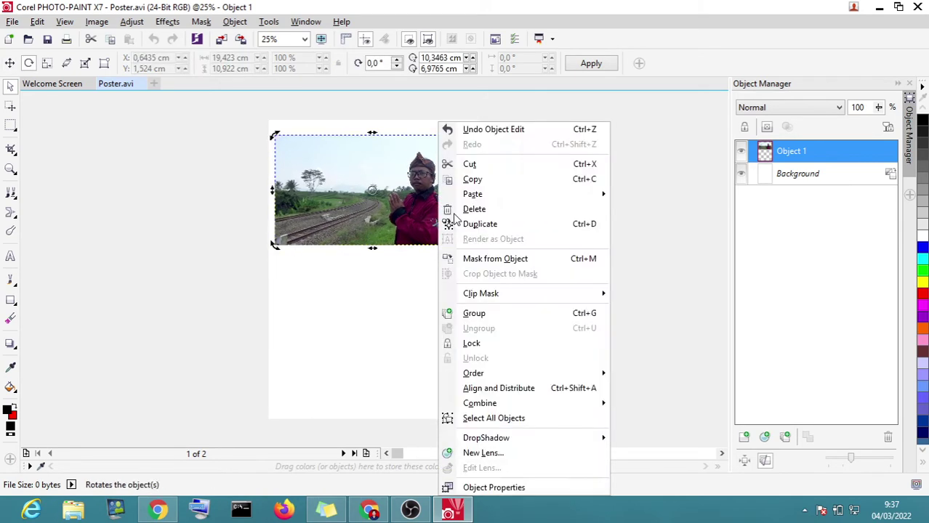
{"action": "left_click", "coordinate": [498, 183]}
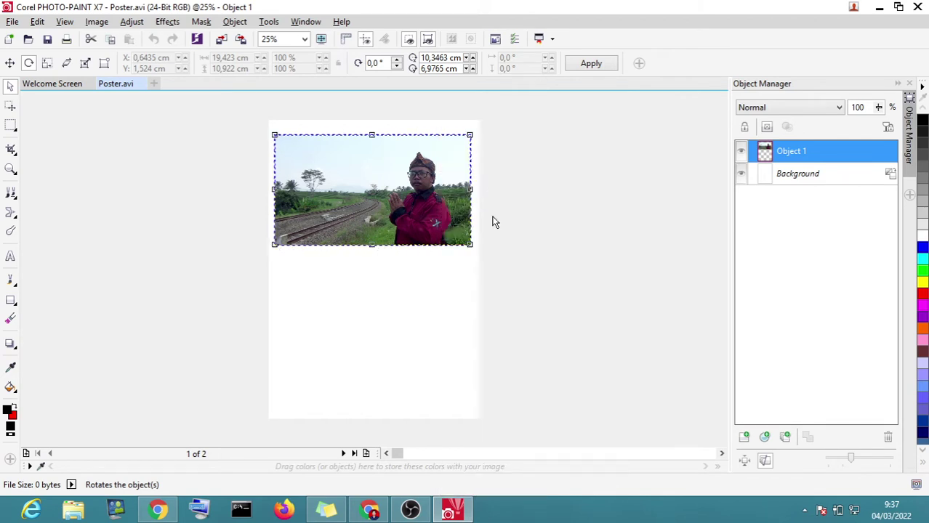
{"action": "left_click", "coordinate": [450, 290]}
{"action": "key", "text": "ctrl+v"}
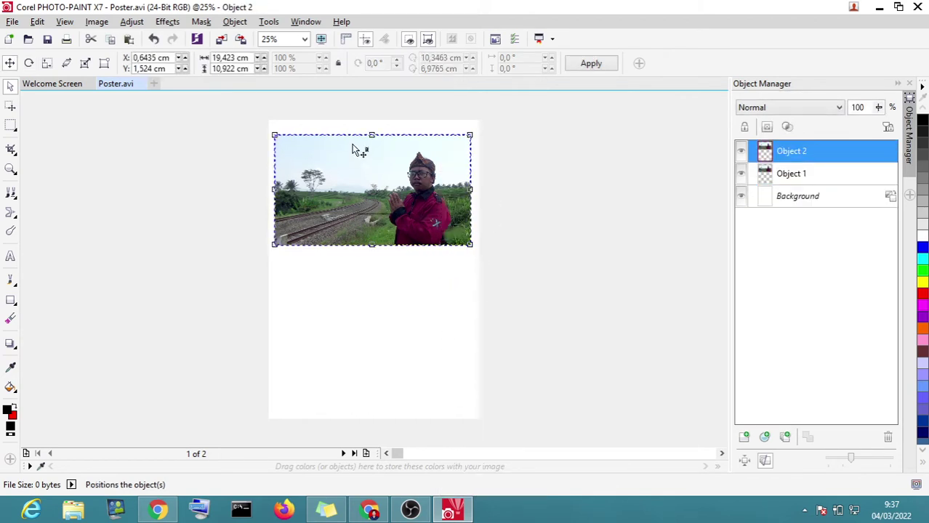
{"action": "left_click_drag", "start_coordinate": [354, 172], "coordinate": [345, 300]}
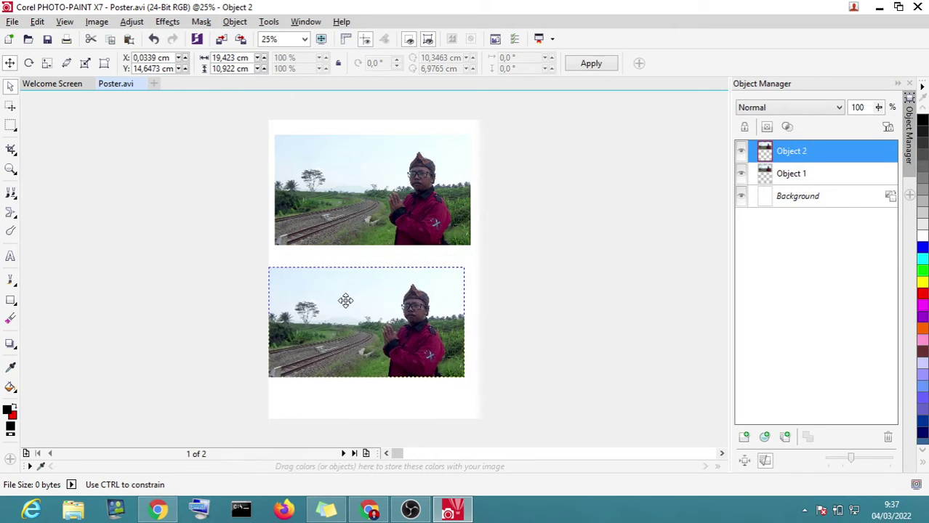
{"action": "mouse_move", "coordinate": [345, 301]}
{"action": "left_mouse_down"}
{"action": "mouse_move", "coordinate": [368, 296]}
{"action": "mouse_move", "coordinate": [348, 292]}
{"action": "mouse_move", "coordinate": [351, 284]}
{"action": "left_mouse_up"}
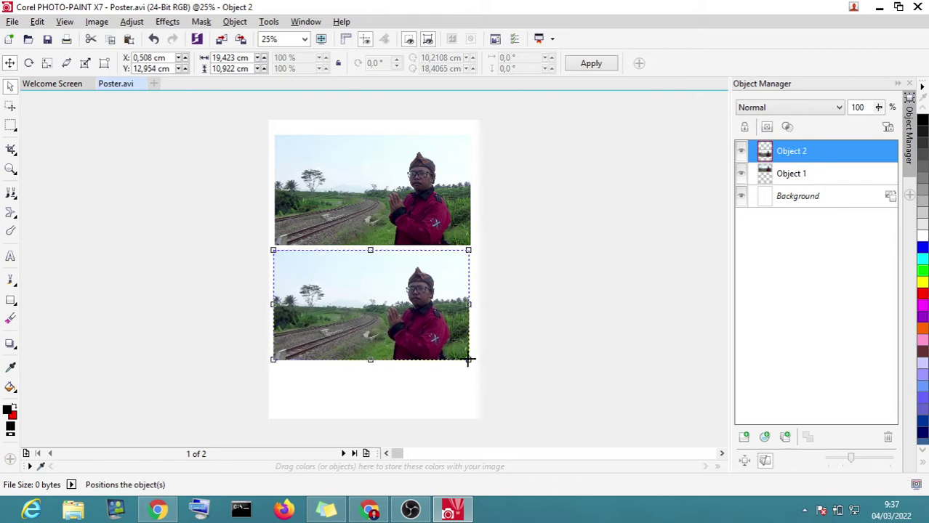
Step: Scale the duplicate picture down to about 7.5 × 4.2 cm and apply the transformation
{"action": "left_click_drag", "start_coordinate": [469, 359], "coordinate": [341, 306]}
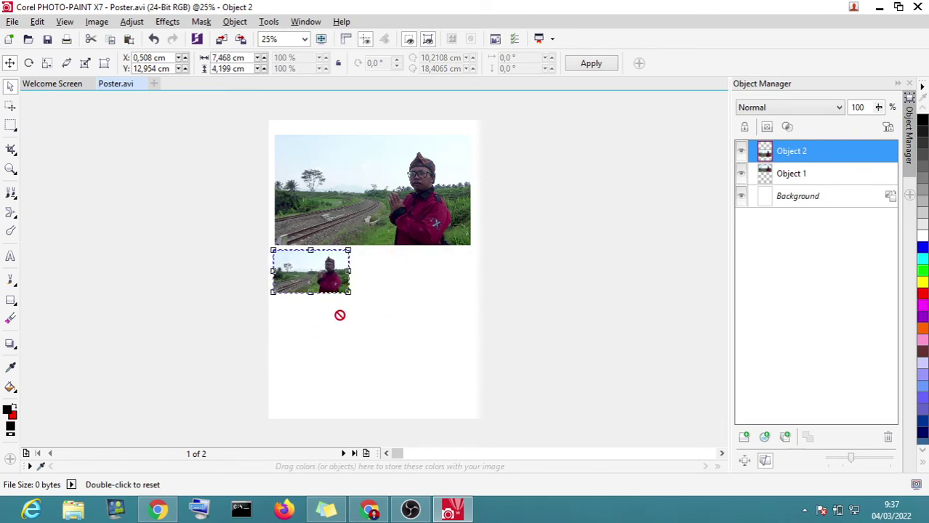
{"action": "right_click", "coordinate": [314, 271]}
{"action": "left_click", "coordinate": [346, 278]}
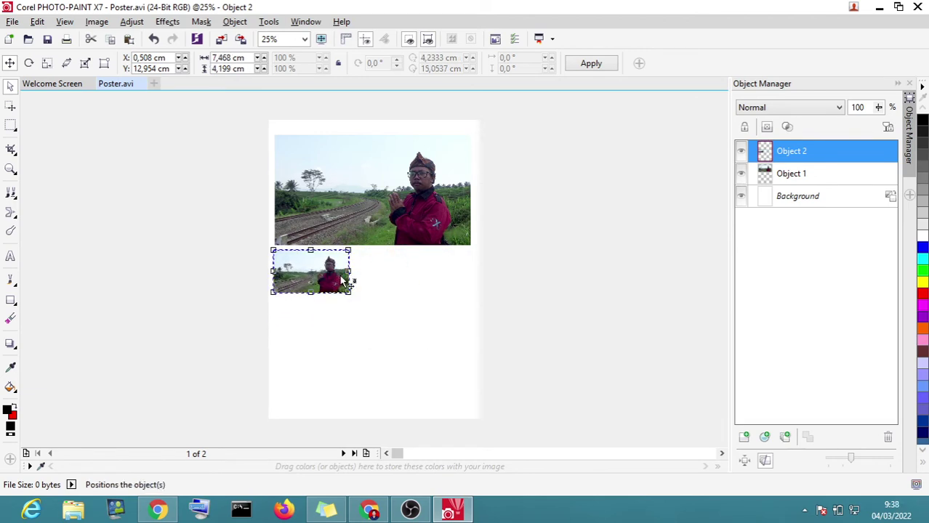
Step: Reselect the reduced duplicate and shift it to about X 1.59 cm, Y 13.34 cm
{"action": "left_click", "coordinate": [383, 289]}
{"action": "left_click", "coordinate": [327, 273]}
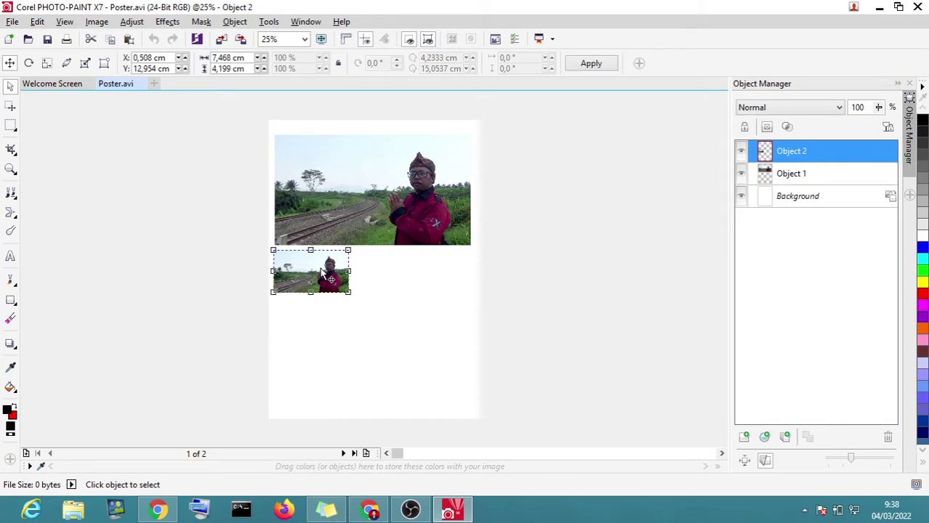
{"action": "left_click_drag", "start_coordinate": [331, 271], "coordinate": [339, 273]}
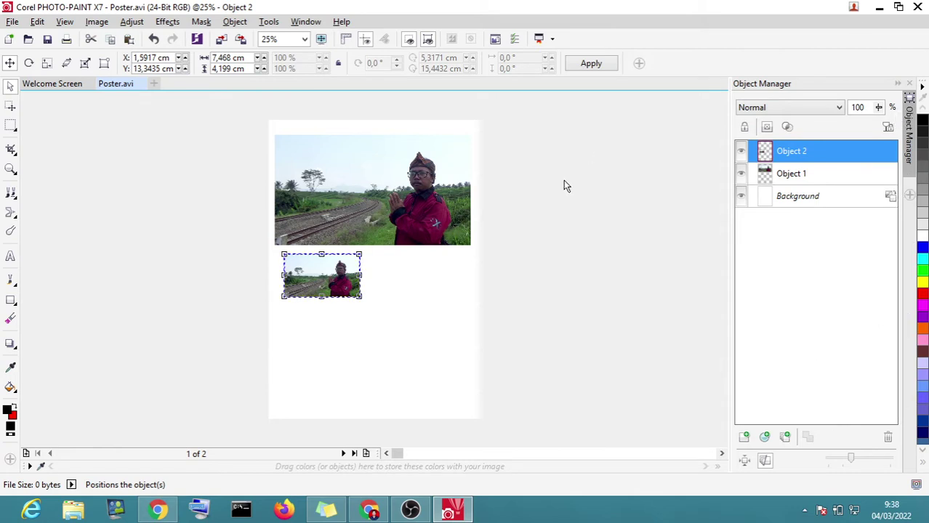
Step: Enlarge the small duplicate to about 19.4 × 10.9 cm at about X 0.49 cm, Y 12.72 cm and apply the transformation
{"action": "scroll", "coordinate": [369, 354], "scroll_direction": "up", "scroll_amount": 1}
{"action": "scroll", "coordinate": [432, 312], "scroll_direction": "up", "scroll_amount": 1}
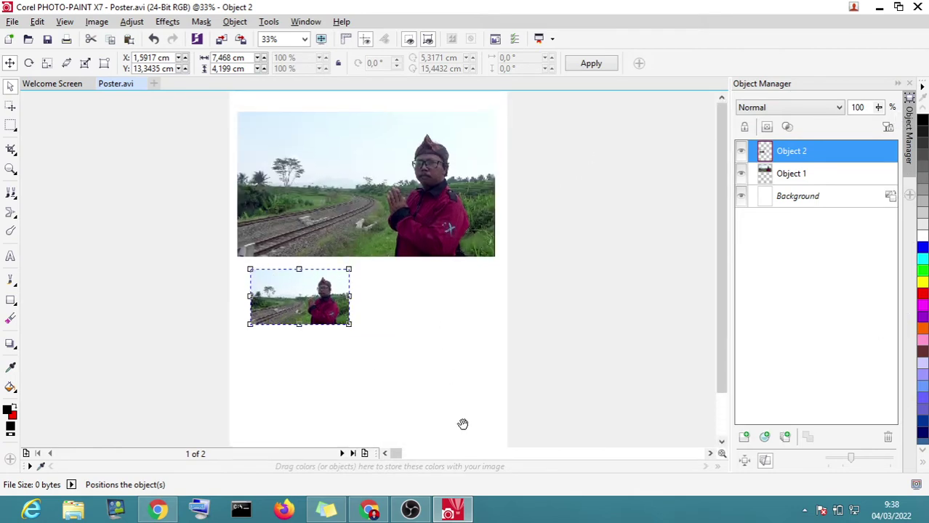
{"action": "left_click", "coordinate": [377, 293]}
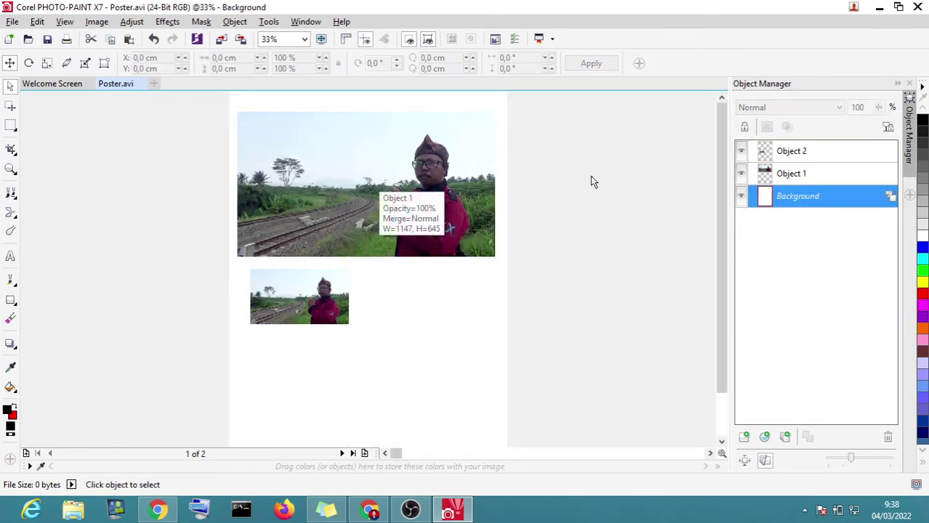
{"action": "left_click", "coordinate": [436, 201]}
{"action": "left_click", "coordinate": [307, 303]}
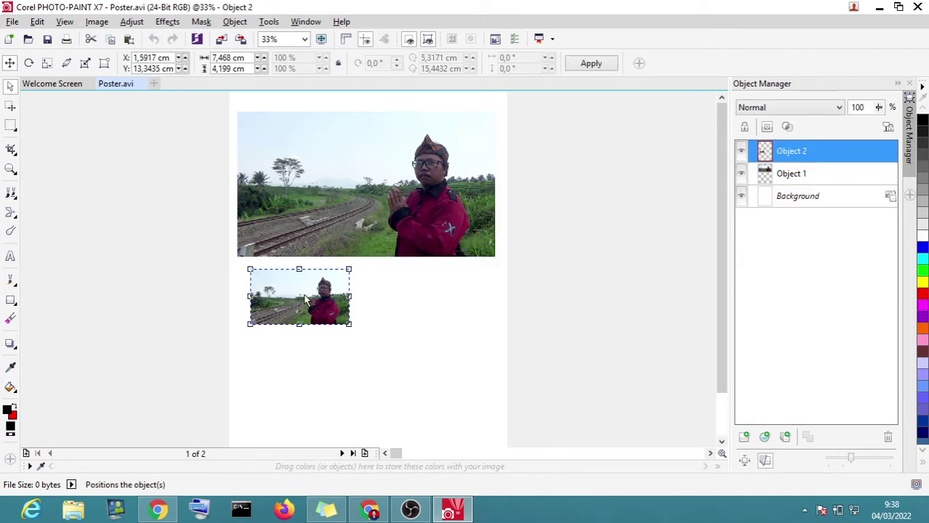
{"action": "left_click_drag", "start_coordinate": [353, 325], "coordinate": [493, 407]}
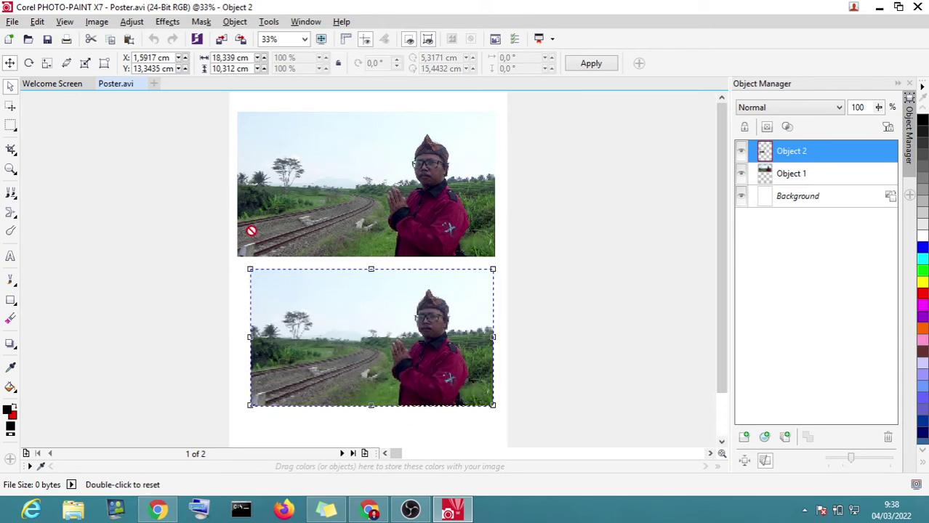
{"action": "mouse_move", "coordinate": [248, 270]}
{"action": "left_mouse_down"}
{"action": "mouse_move", "coordinate": [233, 260]}
{"action": "mouse_move", "coordinate": [233, 237]}
{"action": "mouse_move", "coordinate": [243, 276]}
{"action": "mouse_move", "coordinate": [230, 243]}
{"action": "mouse_move", "coordinate": [233, 261]}
{"action": "left_mouse_up"}
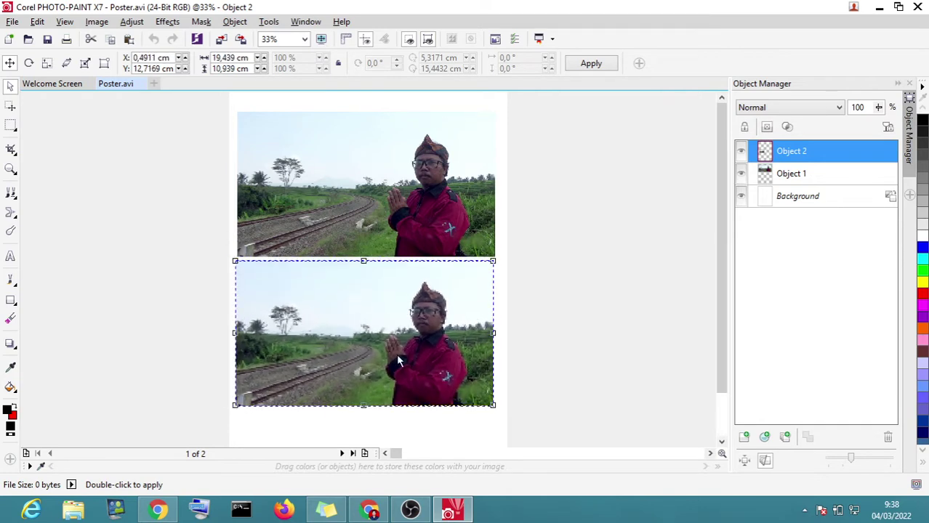
{"action": "right_click", "coordinate": [407, 349]}
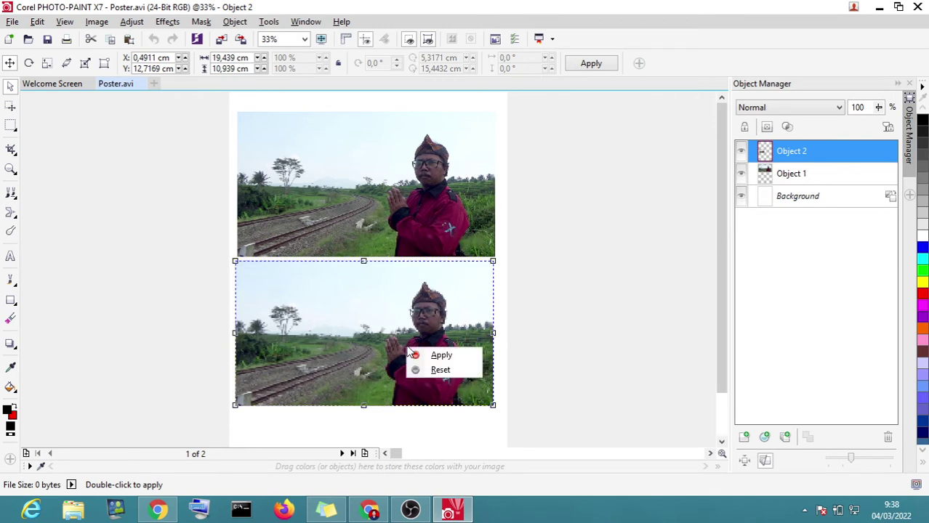
{"action": "left_click", "coordinate": [463, 359]}
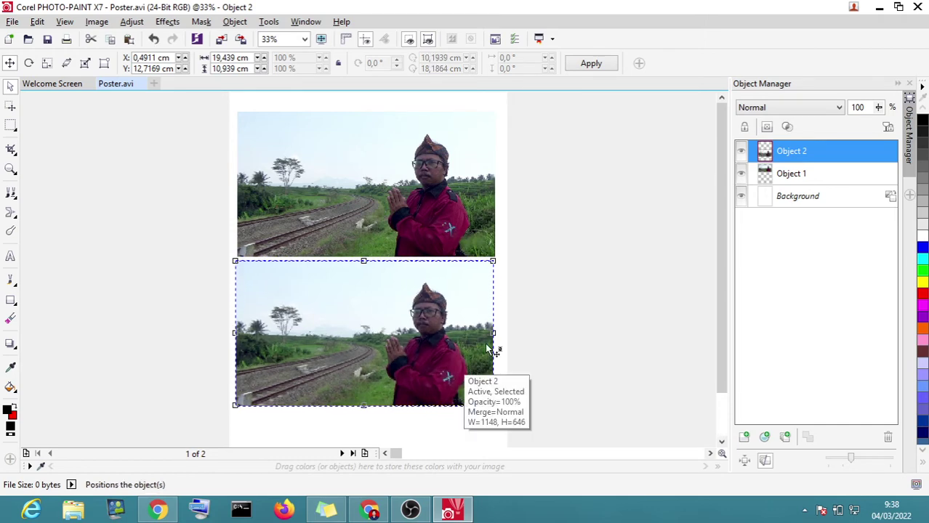
Step: Compare the overall sharpness of the re-enlarged duplicate with that of the original picture above it
{"action": "scroll", "coordinate": [474, 329], "scroll_direction": "up", "scroll_amount": 2}
{"action": "scroll", "coordinate": [470, 310], "scroll_direction": "down", "scroll_amount": 2}
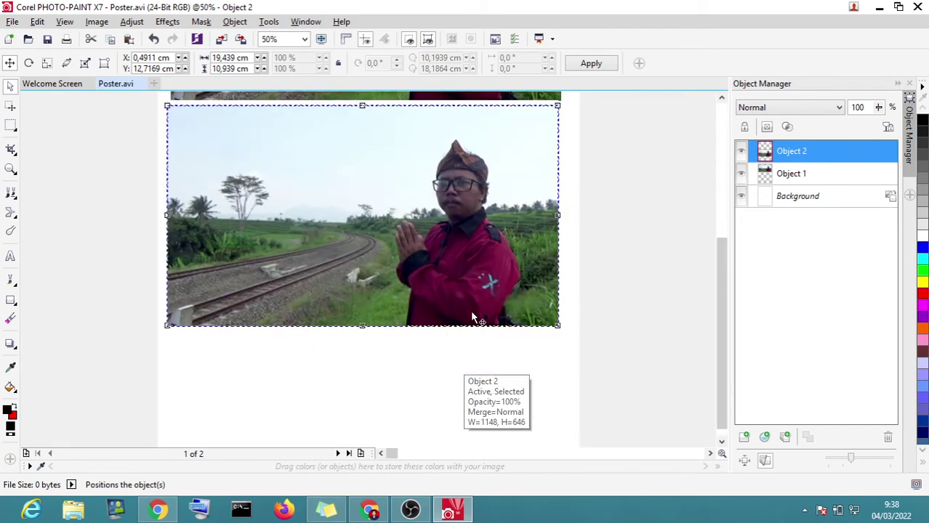
{"action": "scroll", "coordinate": [518, 169], "scroll_direction": "up", "scroll_amount": 1}
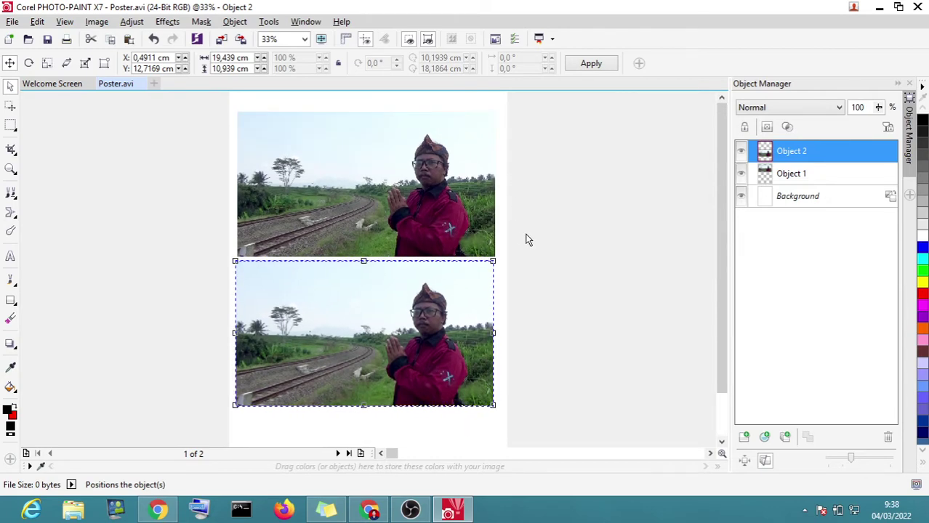
{"action": "scroll", "coordinate": [435, 289], "scroll_direction": "up", "scroll_amount": 1}
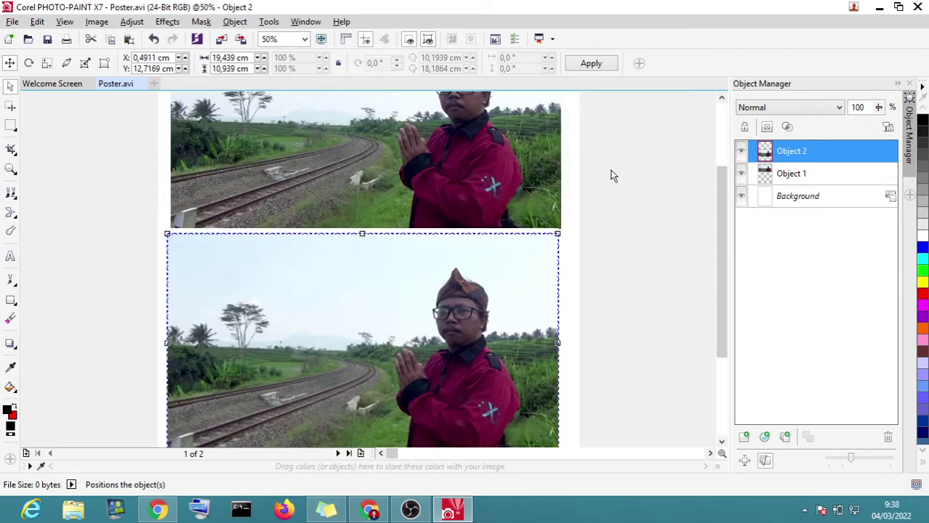
{"action": "left_click_drag", "start_coordinate": [723, 240], "coordinate": [723, 200]}
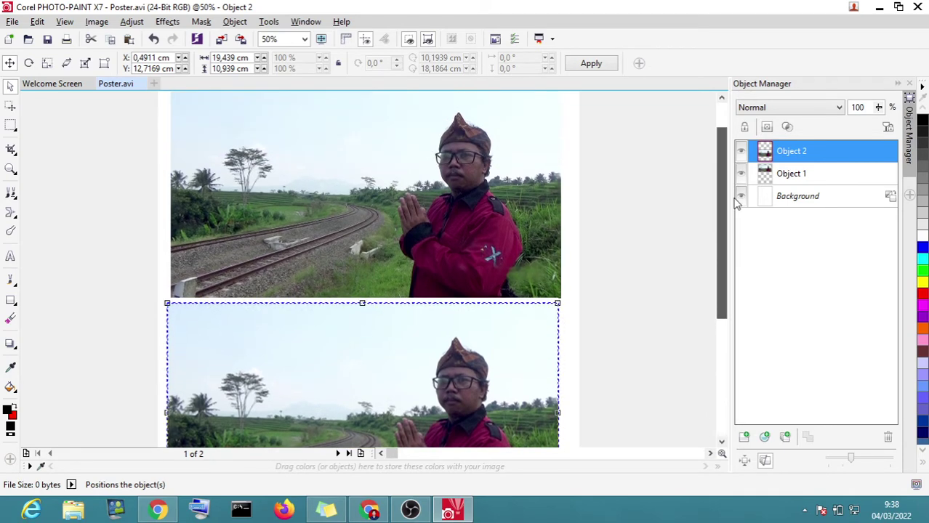
{"action": "left_click", "coordinate": [453, 208]}
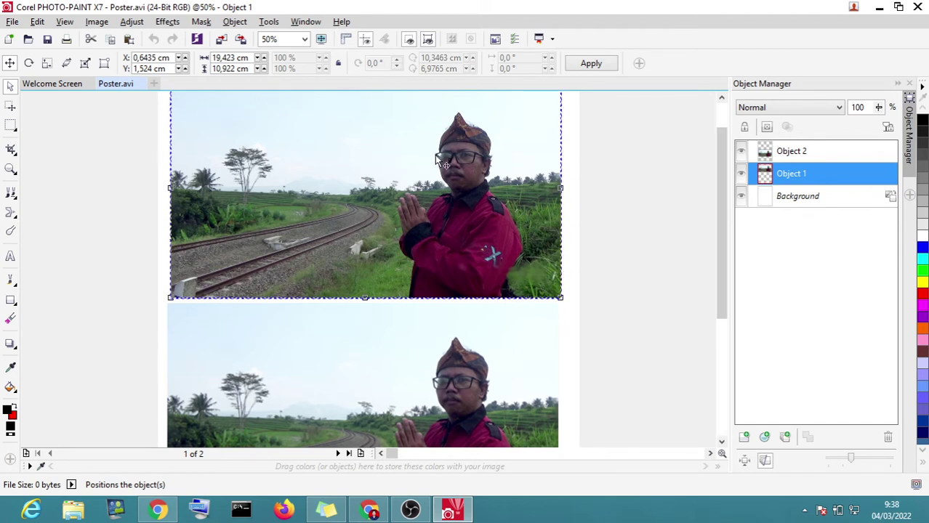
{"action": "left_click_drag", "start_coordinate": [722, 218], "coordinate": [712, 188]}
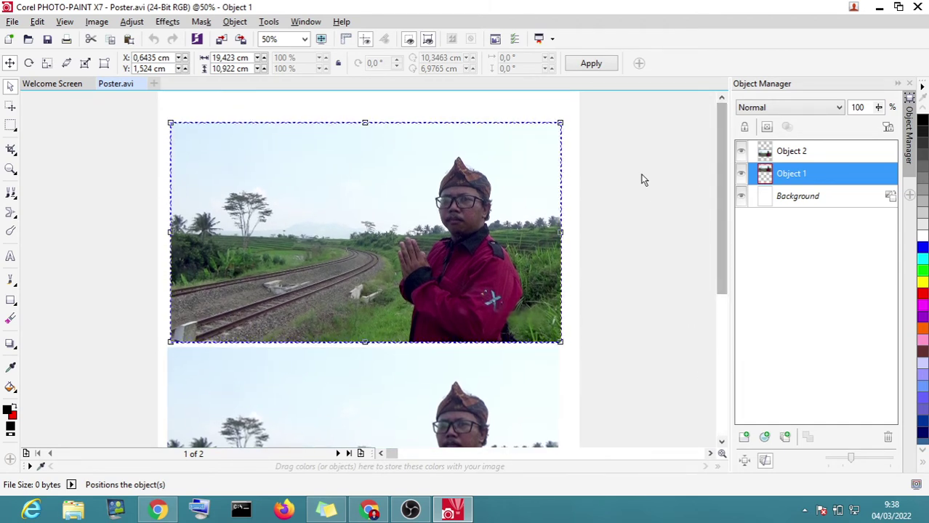
{"action": "scroll", "coordinate": [699, 358], "scroll_direction": "down", "scroll_amount": 5}
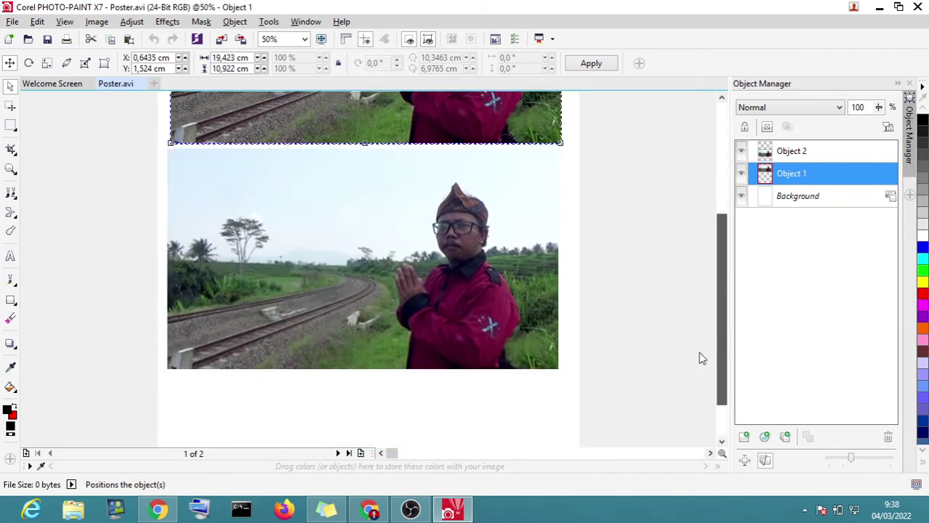
{"action": "scroll", "coordinate": [412, 252], "scroll_direction": "up", "scroll_amount": 1}
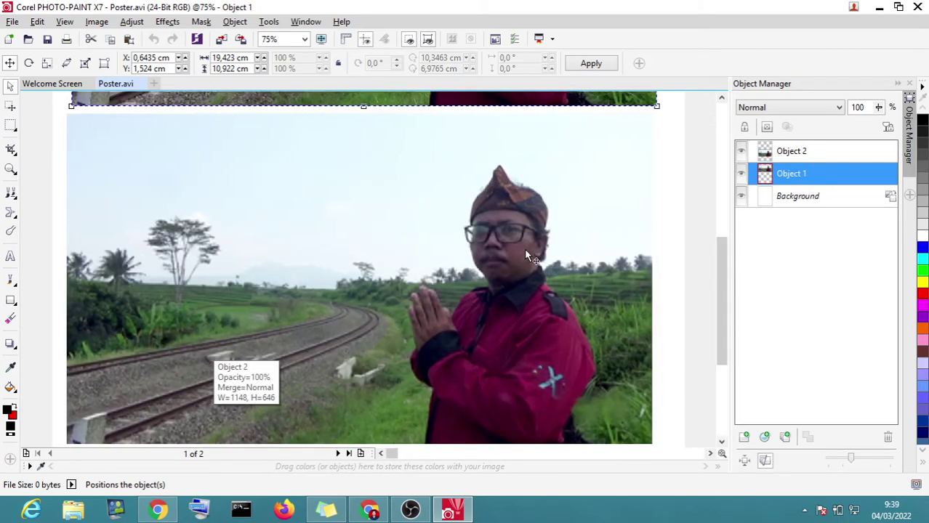
{"action": "scroll", "coordinate": [525, 252], "scroll_direction": "down", "scroll_amount": 1}
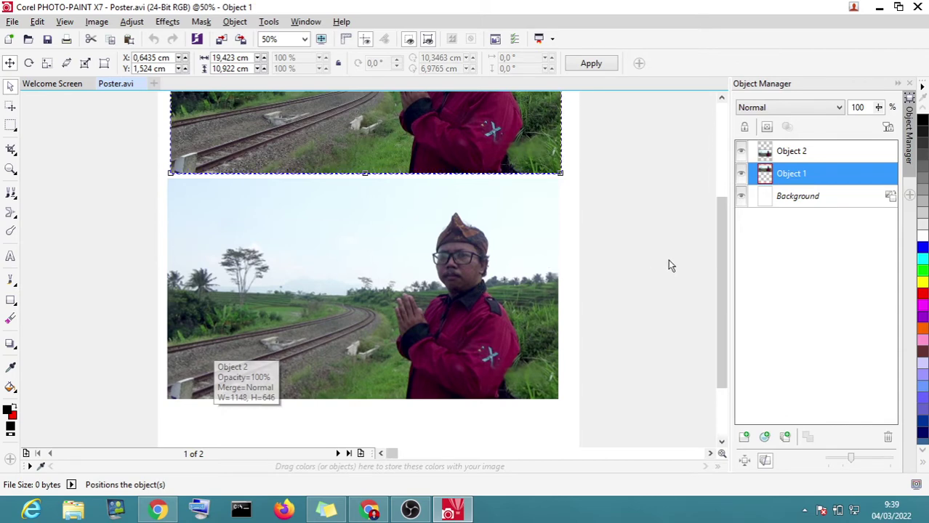
{"action": "left_click_drag", "start_coordinate": [726, 253], "coordinate": [725, 182]}
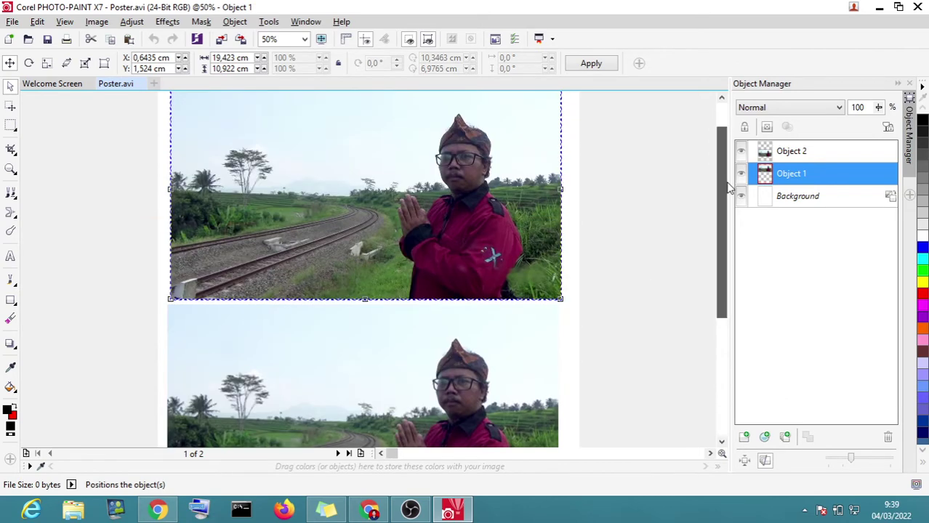
{"action": "scroll", "coordinate": [606, 245], "scroll_direction": "down", "scroll_amount": 1}
{"action": "left_click", "coordinate": [607, 245]}
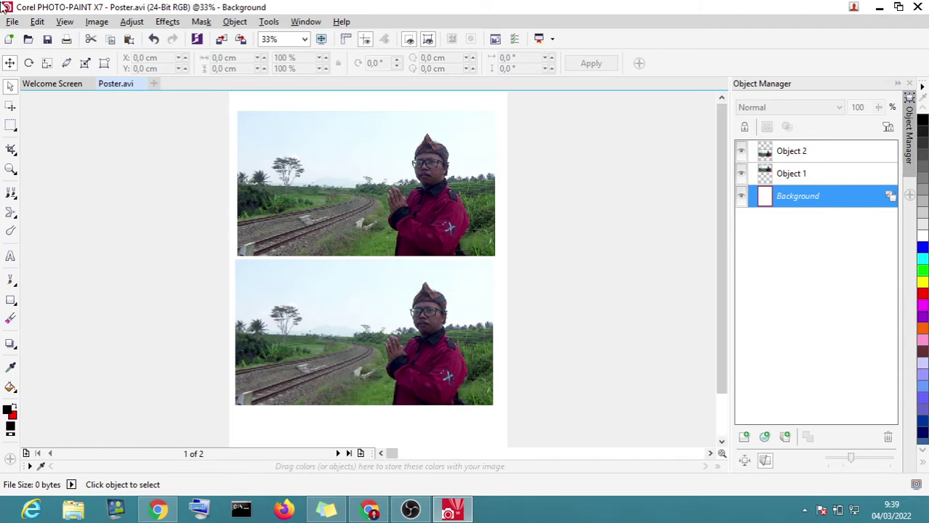
Step: Examine the man's headgear and face up close in both pictures to compare pixel detail
{"action": "mouse_move", "coordinate": [1, 522]}
{"action": "scroll", "coordinate": [498, 340], "scroll_direction": "up", "scroll_amount": 2}
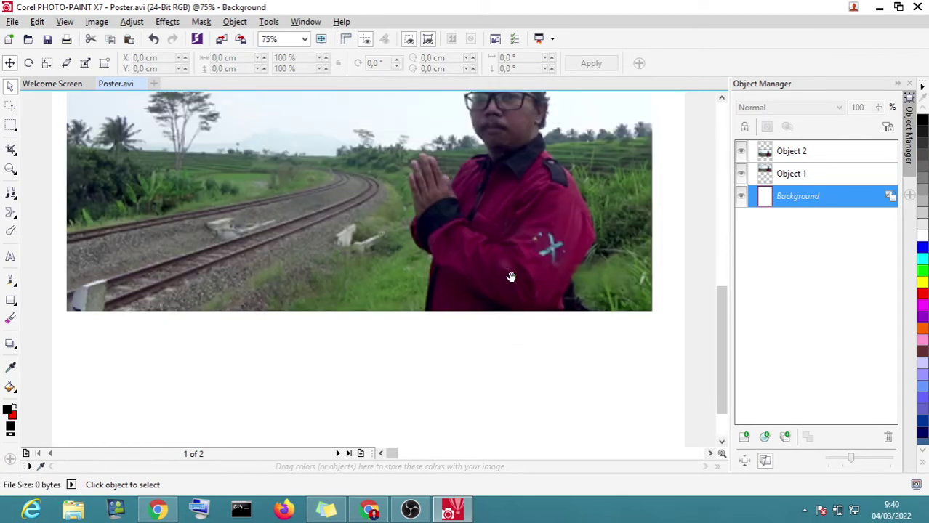
{"action": "scroll", "coordinate": [566, 288], "scroll_direction": "down", "scroll_amount": 1}
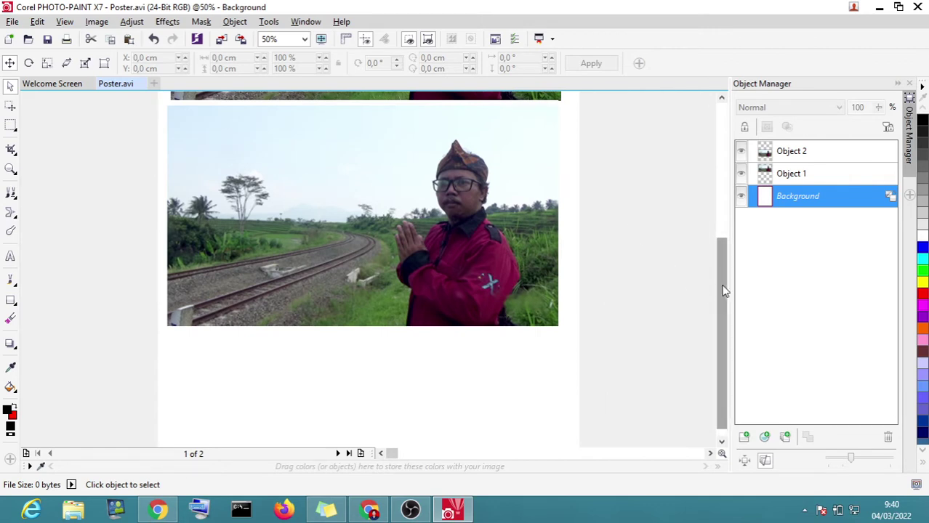
{"action": "left_click_drag", "start_coordinate": [725, 289], "coordinate": [715, 156]}
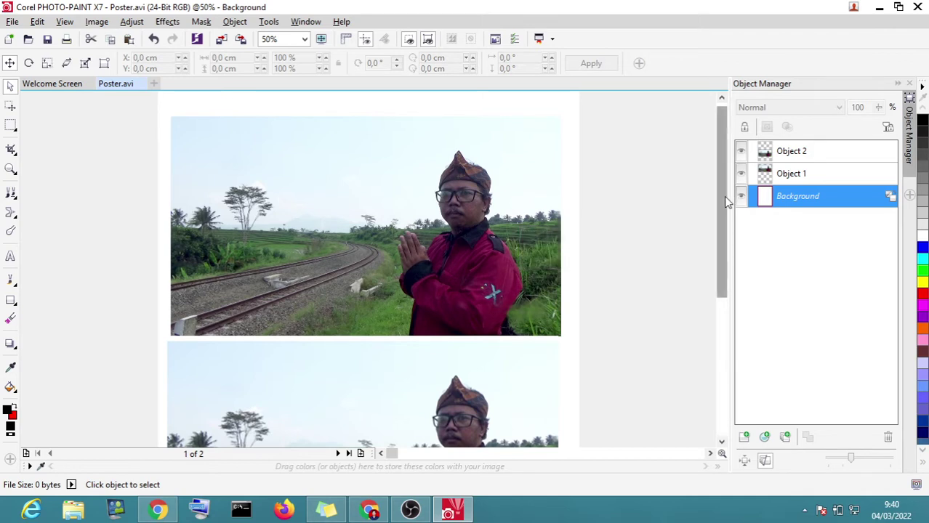
{"action": "left_click_drag", "start_coordinate": [725, 202], "coordinate": [721, 292]}
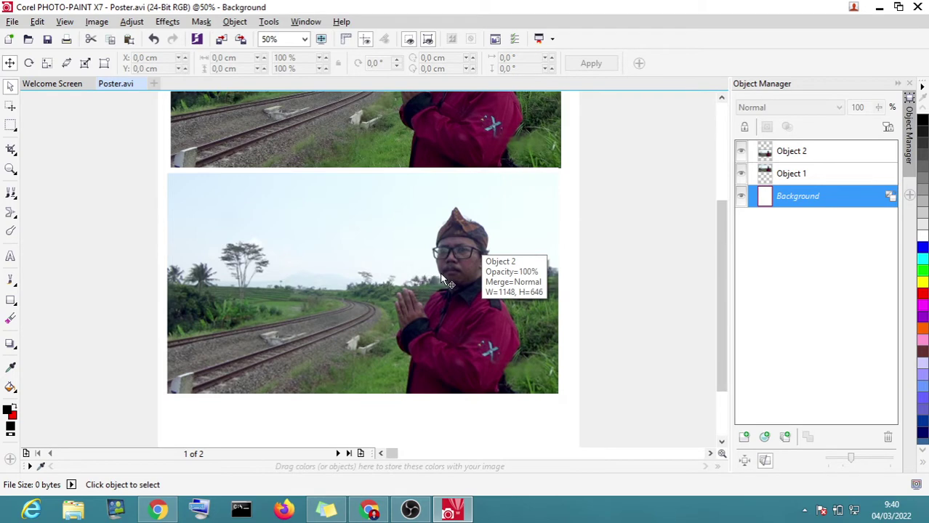
{"action": "scroll", "coordinate": [445, 282], "scroll_direction": "up", "scroll_amount": 1}
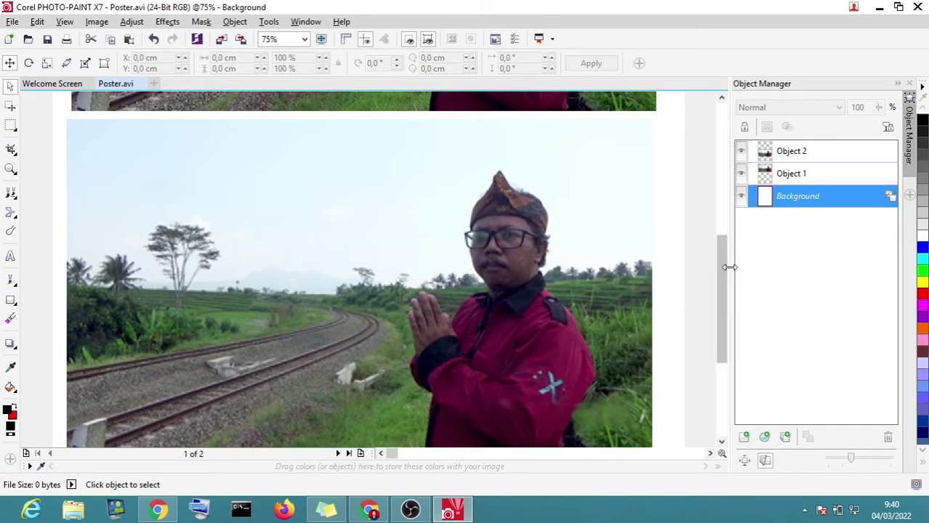
{"action": "left_click_drag", "start_coordinate": [724, 270], "coordinate": [680, 158]}
{"action": "scroll", "coordinate": [423, 221], "scroll_direction": "up", "scroll_amount": 5}
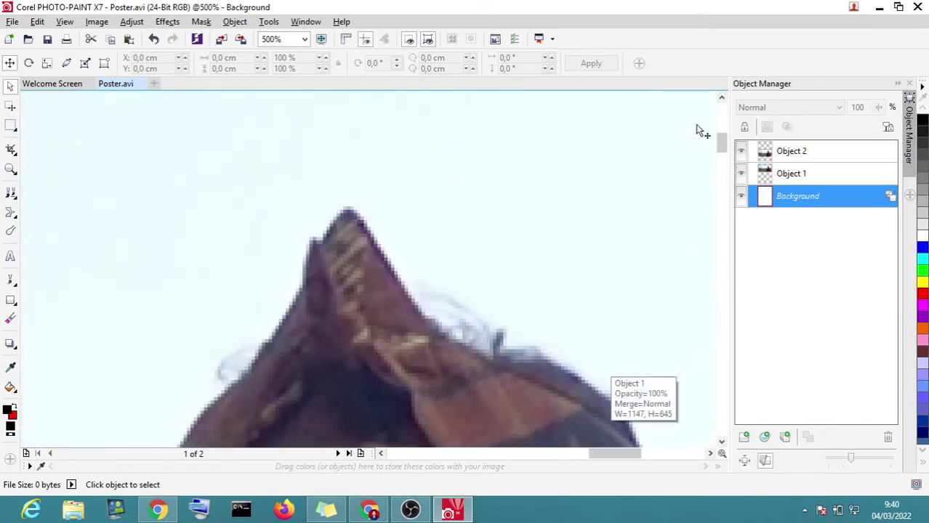
{"action": "left_click_drag", "start_coordinate": [722, 143], "coordinate": [697, 290]}
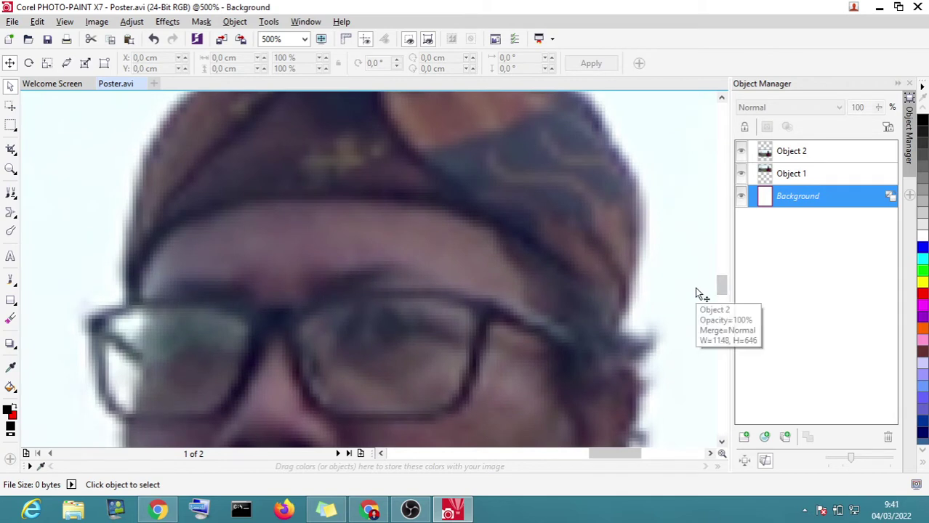
{"action": "scroll", "coordinate": [696, 293], "scroll_direction": "down", "scroll_amount": 2}
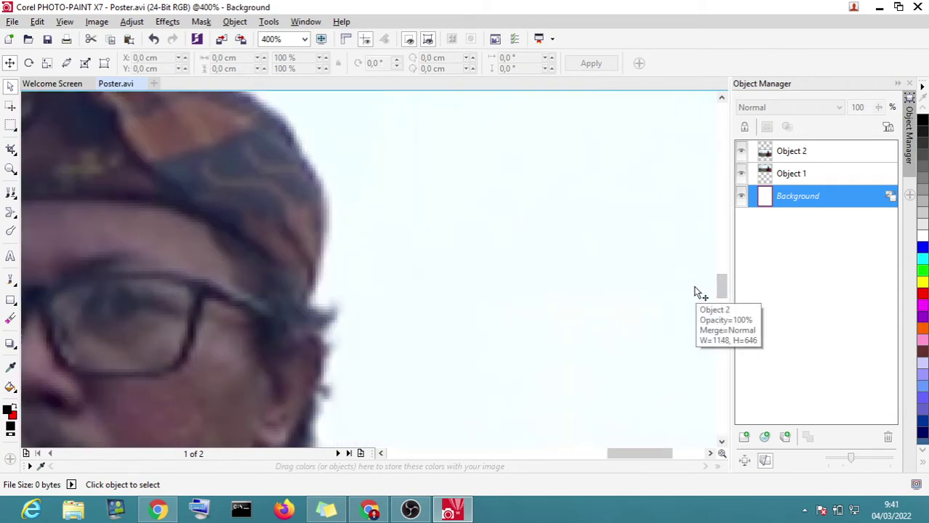
Step: Switch to the Google Meet call, admit the waiting participant, and return to the Poster image in Corel PHOTO-PAINT
{"action": "scroll", "coordinate": [635, 288], "scroll_direction": "down", "scroll_amount": 2}
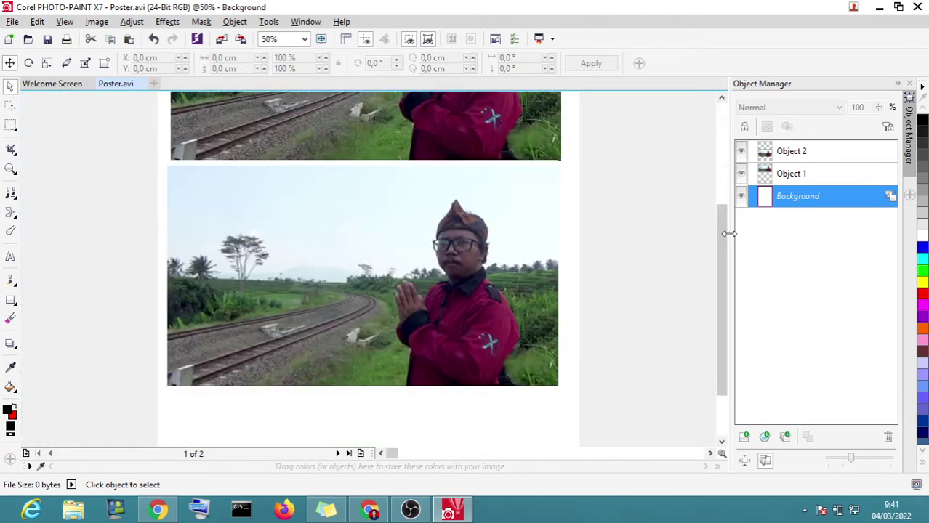
{"action": "left_click_drag", "start_coordinate": [716, 229], "coordinate": [712, 141]}
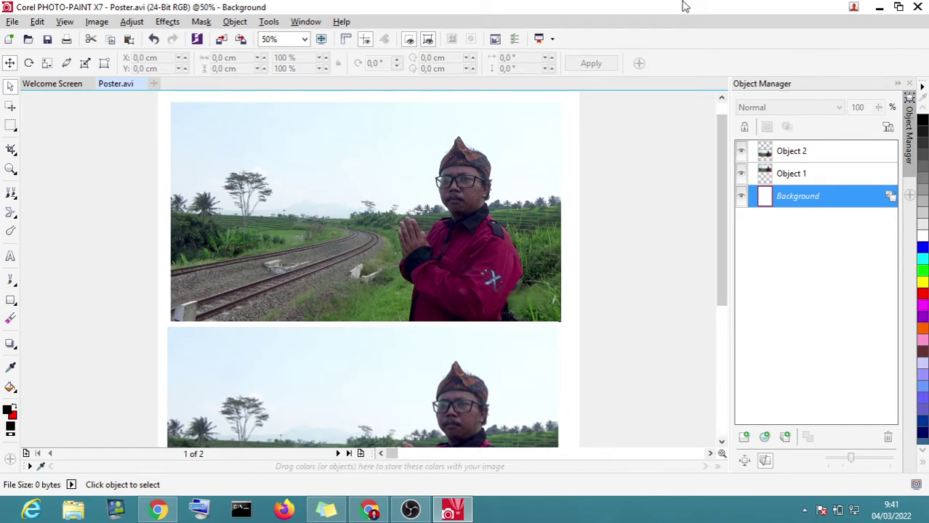
{"action": "left_click", "coordinate": [878, 6]}
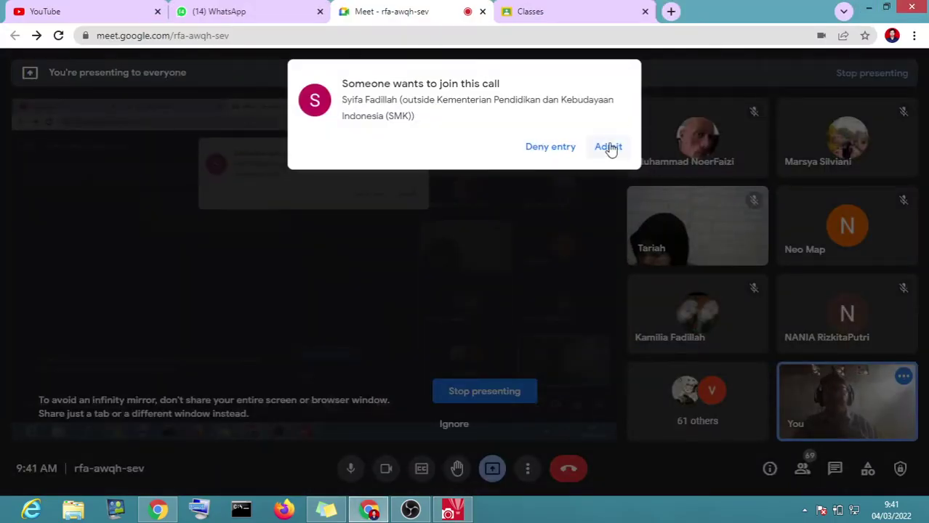
{"action": "left_click", "coordinate": [608, 147]}
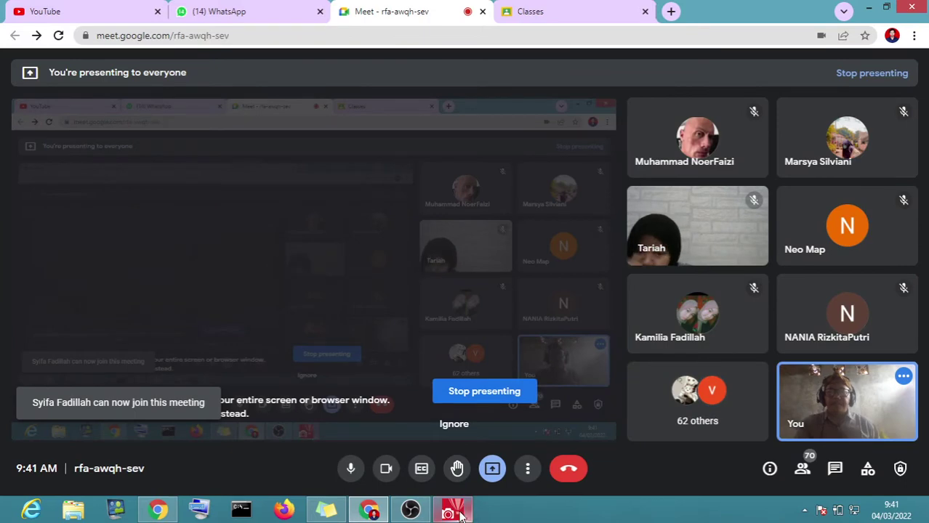
{"action": "mouse_move", "coordinate": [458, 514]}
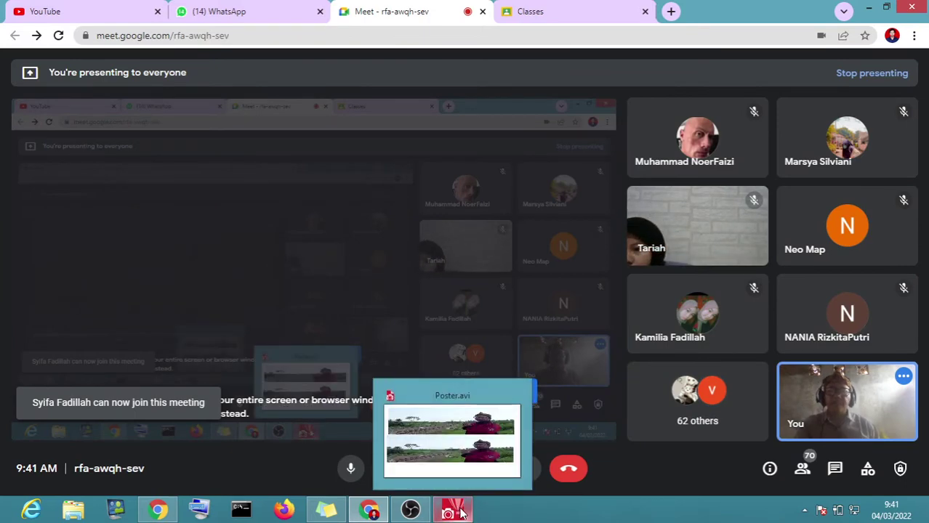
{"action": "left_click", "coordinate": [460, 512]}
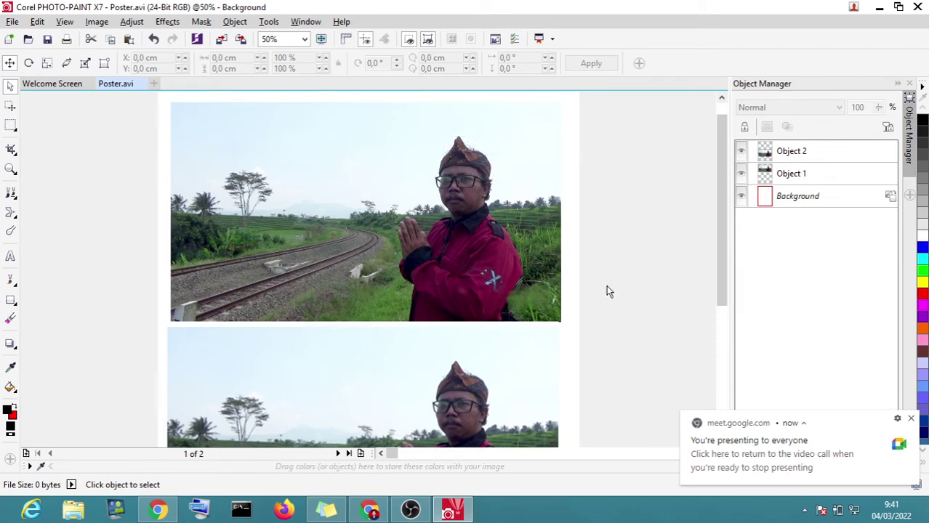
Step: Go back to the Google Meet call, admit another waiting participant, and return to Corel PHOTO-PAINT
{"action": "left_click", "coordinate": [449, 512]}
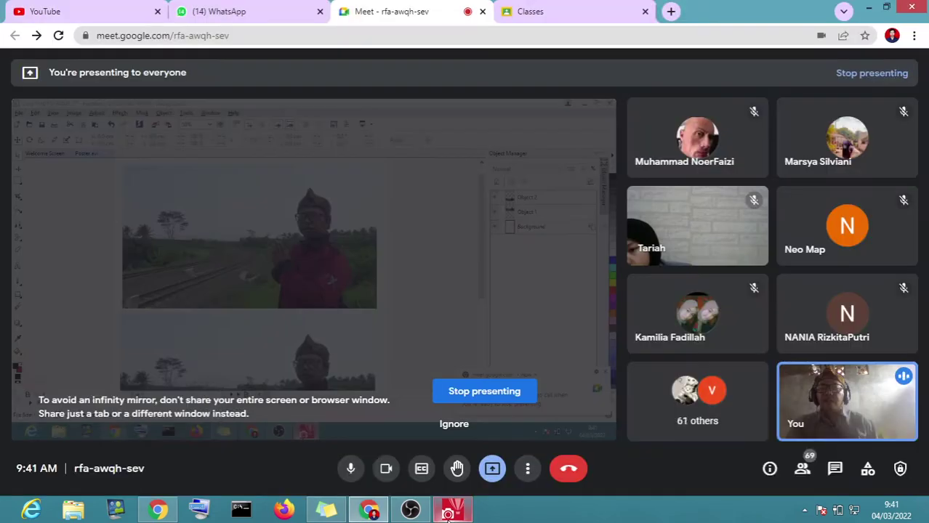
{"action": "left_click", "coordinate": [607, 145]}
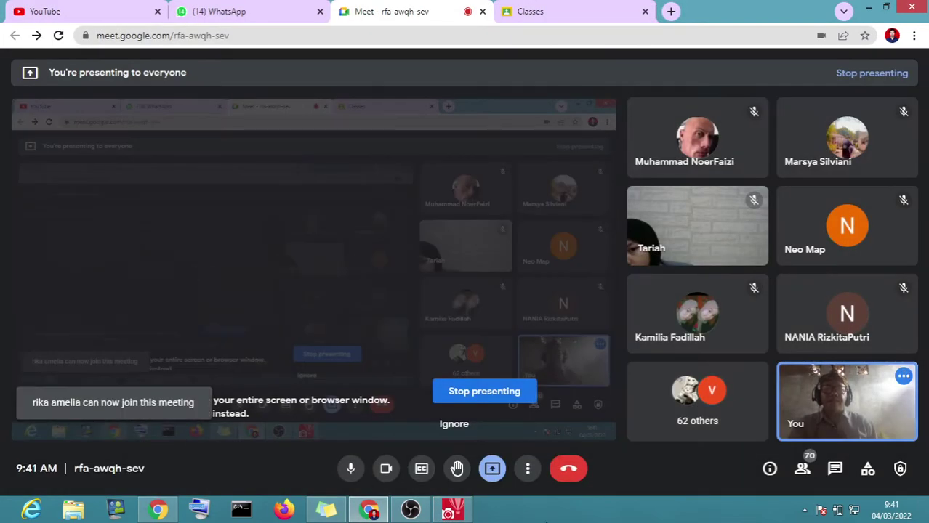
{"action": "left_click", "coordinate": [453, 505]}
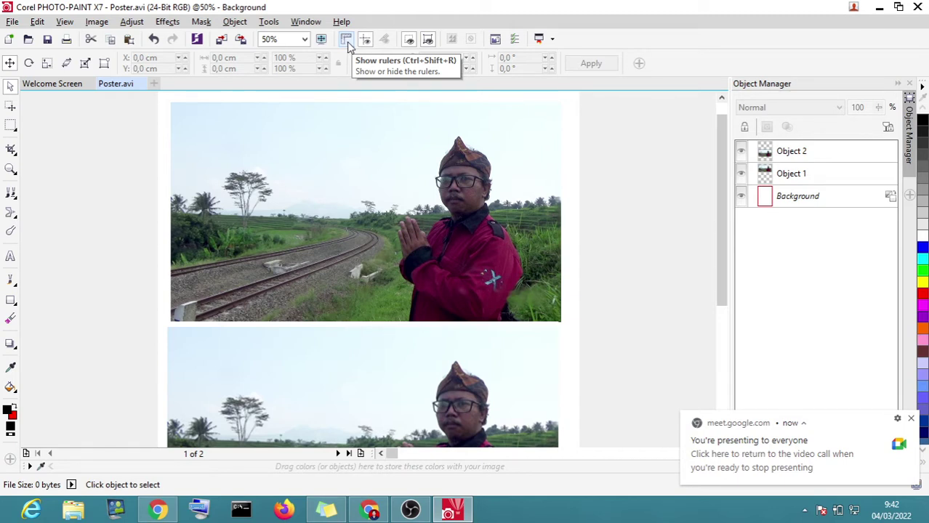
Step: Show the rulers and move the upper picture to about X 2.00 cm, Y 1.22 cm
{"action": "left_click", "coordinate": [347, 41]}
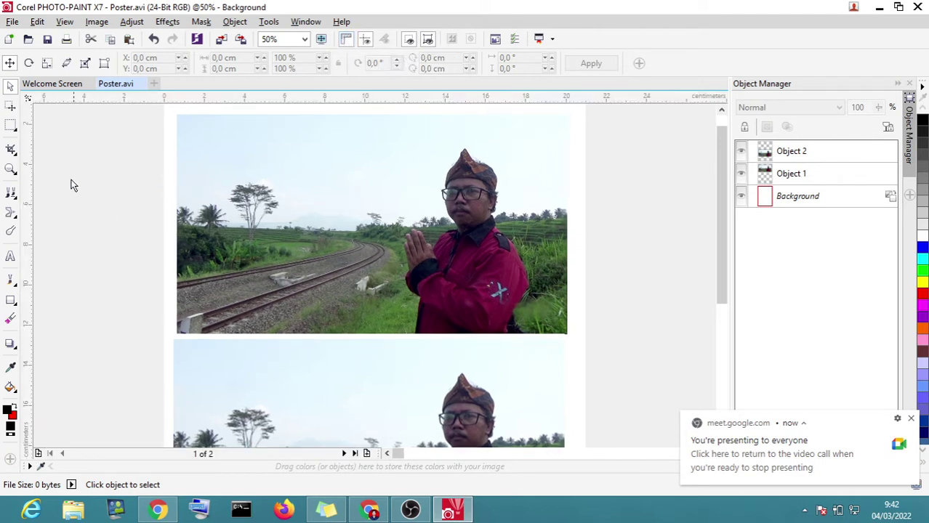
{"action": "left_click", "coordinate": [219, 143]}
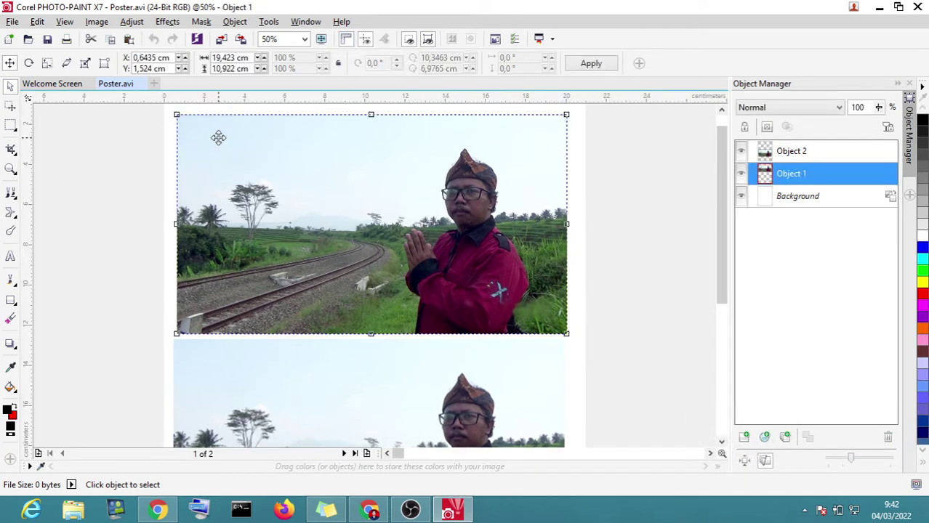
{"action": "left_click_drag", "start_coordinate": [230, 130], "coordinate": [248, 141]}
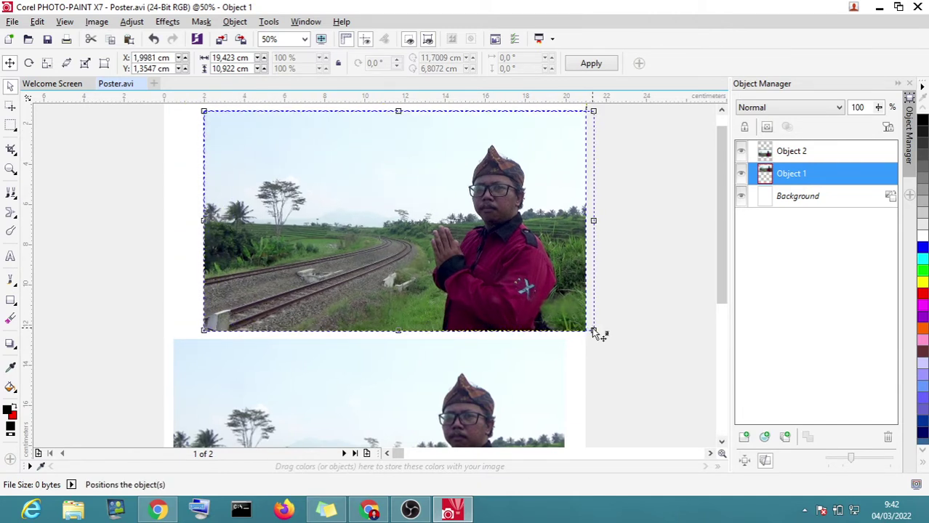
{"action": "left_click_drag", "start_coordinate": [594, 332], "coordinate": [570, 317]}
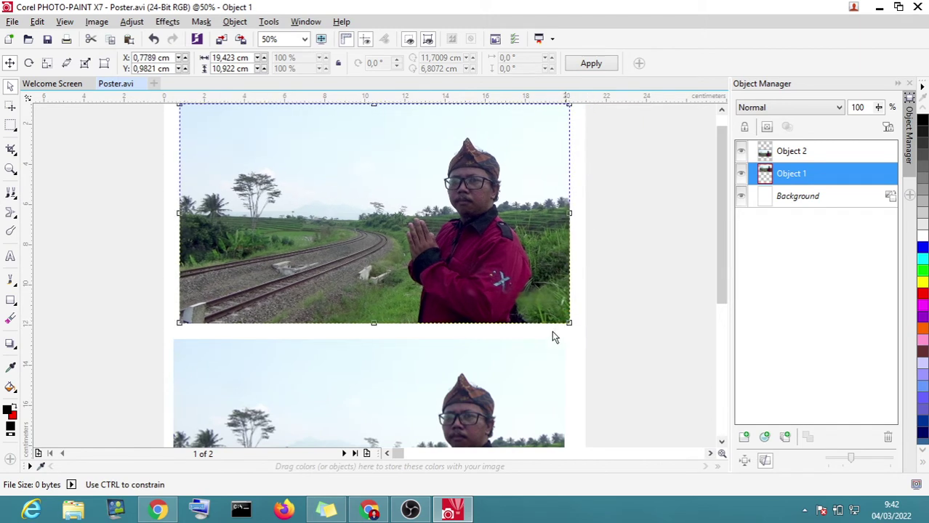
{"action": "left_click_drag", "start_coordinate": [281, 152], "coordinate": [302, 156]}
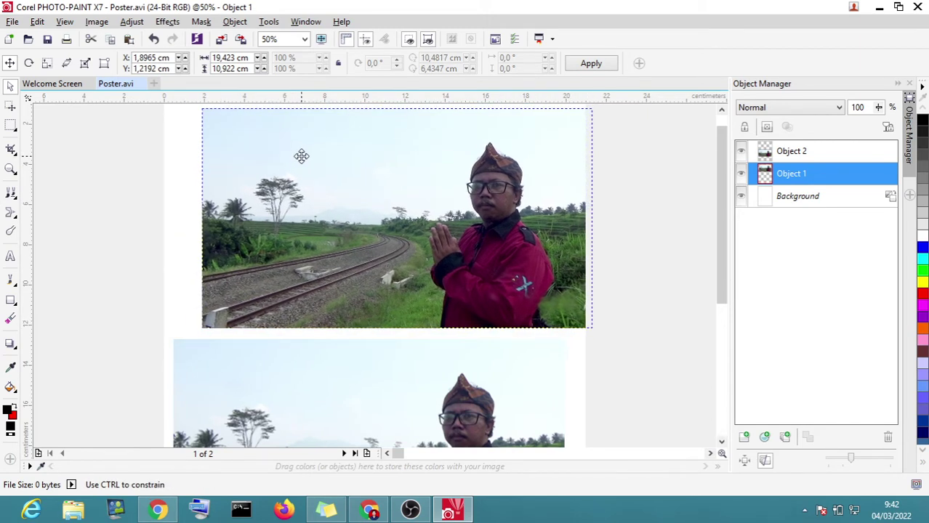
{"action": "left_click_drag", "start_coordinate": [302, 156], "coordinate": [303, 160]}
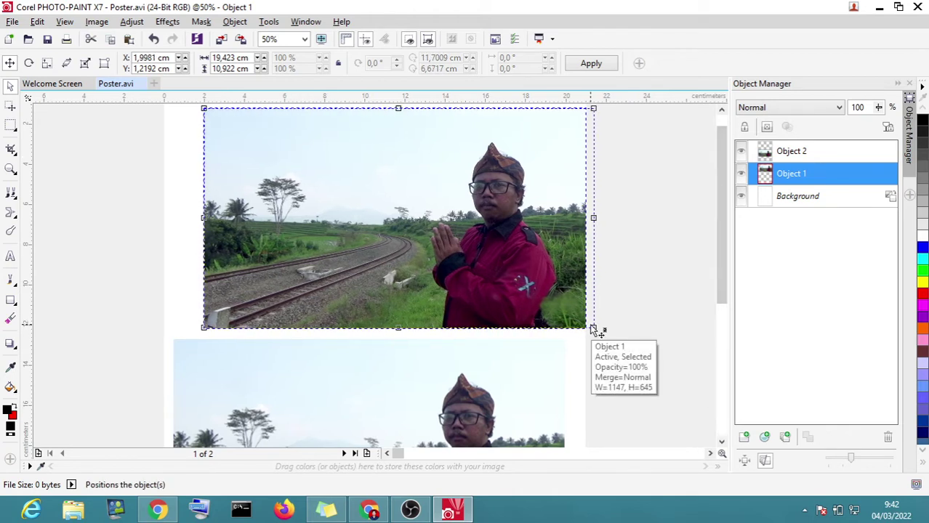
Step: Scale the upper picture down proportionally to 18.0 × 10.126 cm, apply the transformation and deselect it
{"action": "left_click_drag", "start_coordinate": [594, 328], "coordinate": [567, 314]}
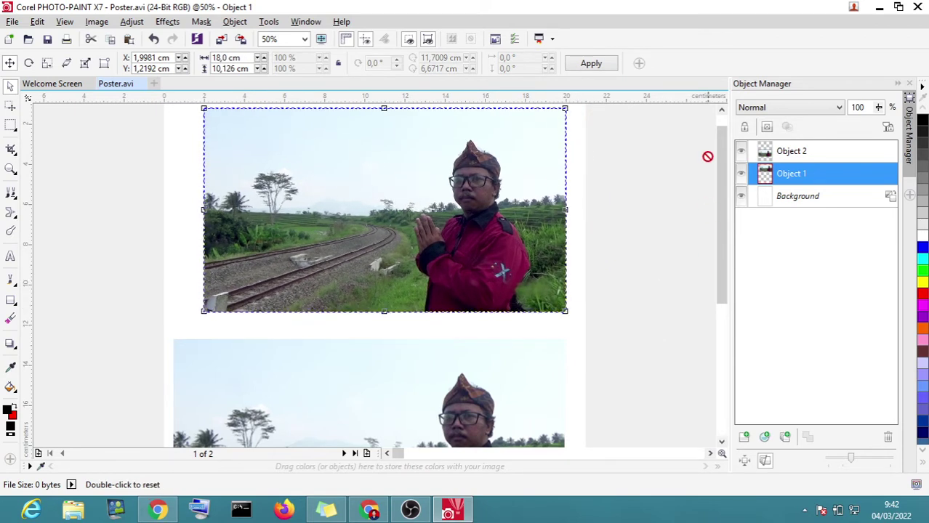
{"action": "right_click", "coordinate": [375, 217]}
{"action": "left_click", "coordinate": [407, 221]}
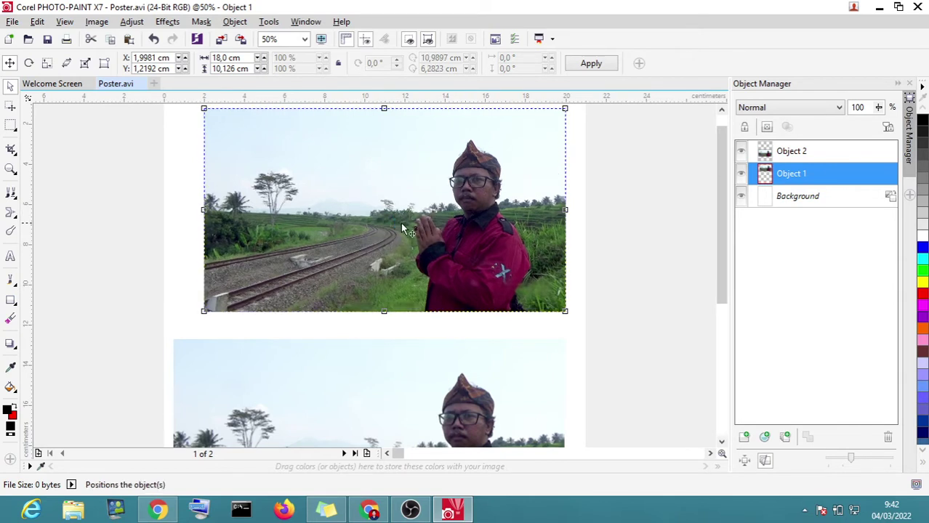
{"action": "left_click", "coordinate": [623, 221]}
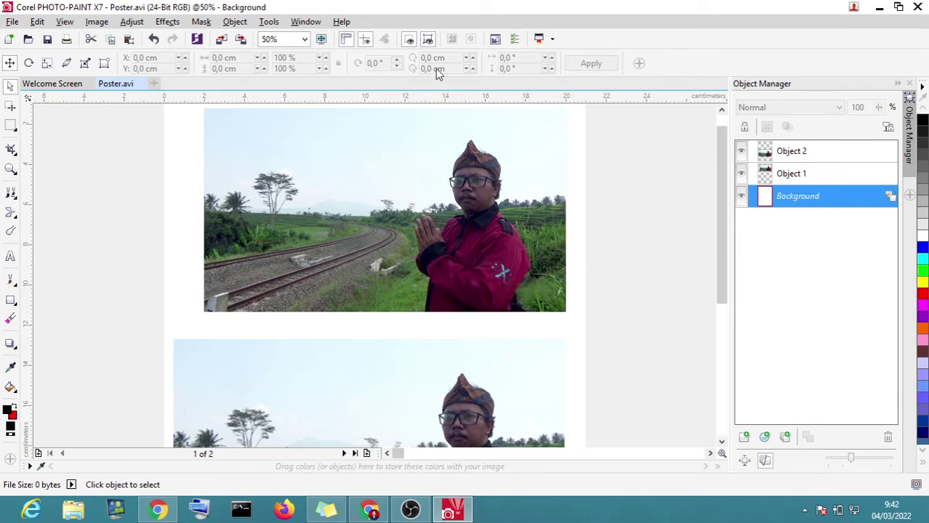
Step: Hide the rulers and show them again
{"action": "left_click", "coordinate": [351, 44]}
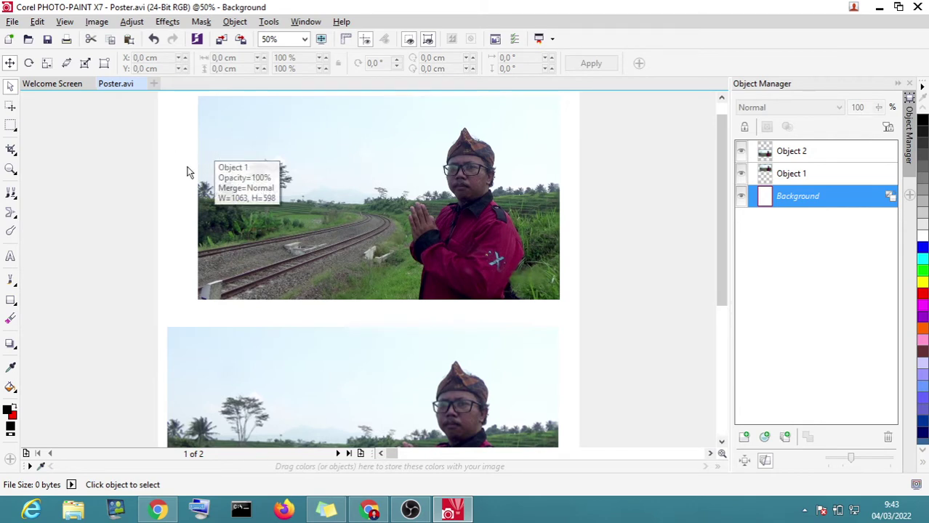
{"action": "left_click", "coordinate": [346, 43]}
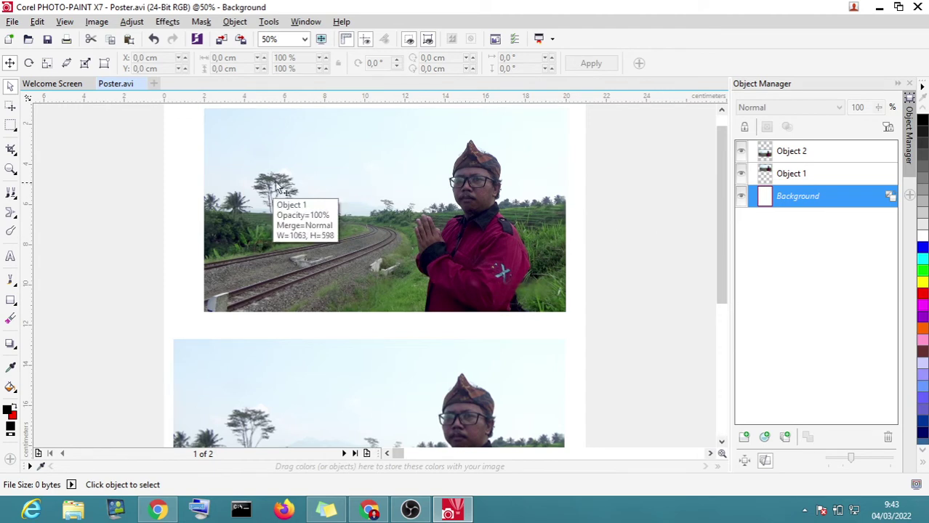
Step: Hide the object marquee, and reselect the upper picture to show its handles without the dashed outline
{"action": "left_click", "coordinate": [315, 187]}
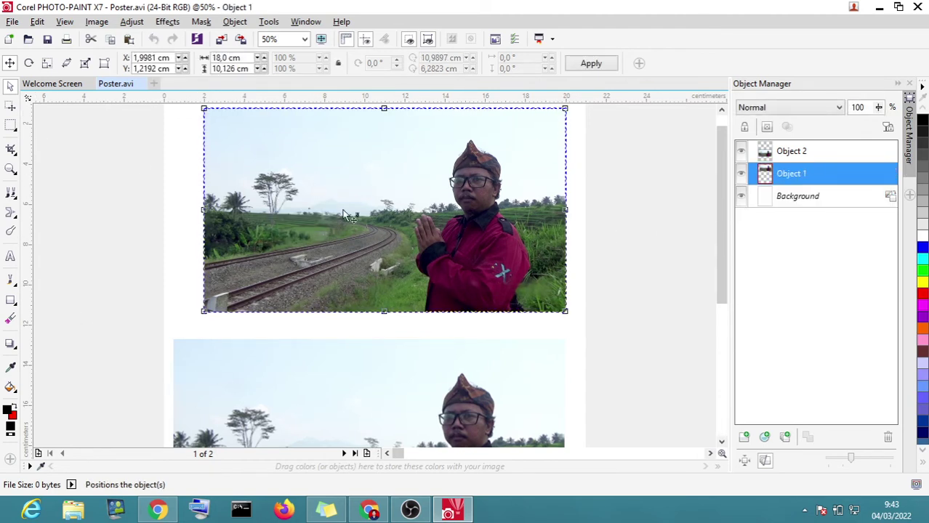
{"action": "left_click", "coordinate": [618, 210]}
{"action": "left_click", "coordinate": [431, 143]}
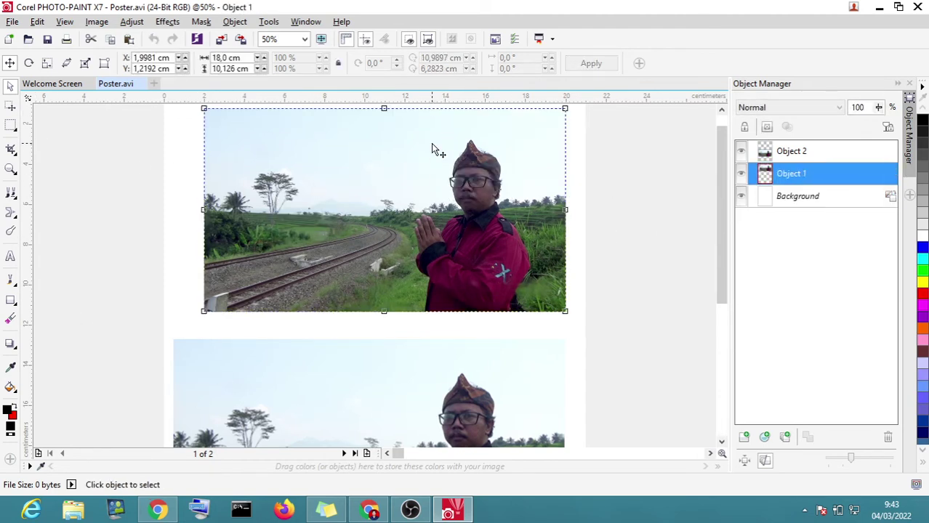
{"action": "left_click", "coordinate": [428, 39]}
{"action": "left_click", "coordinate": [599, 199]}
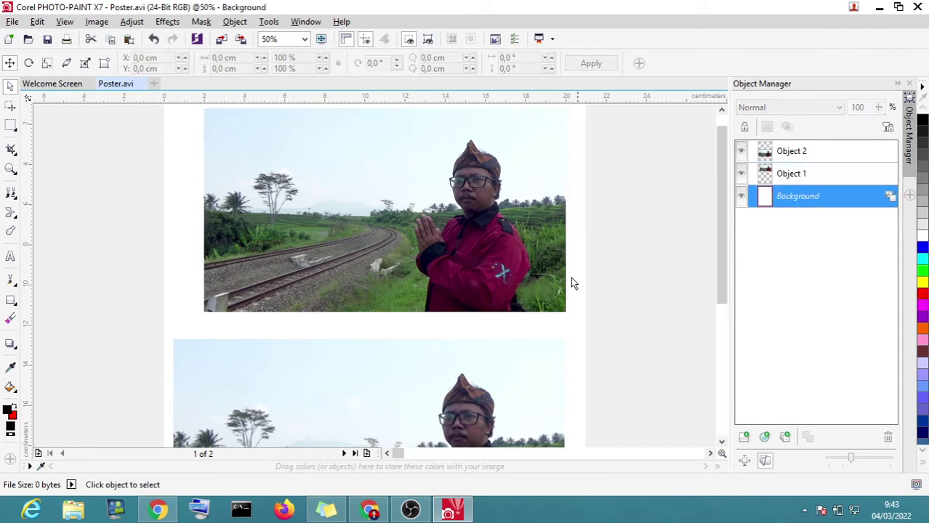
{"action": "left_click", "coordinate": [554, 282]}
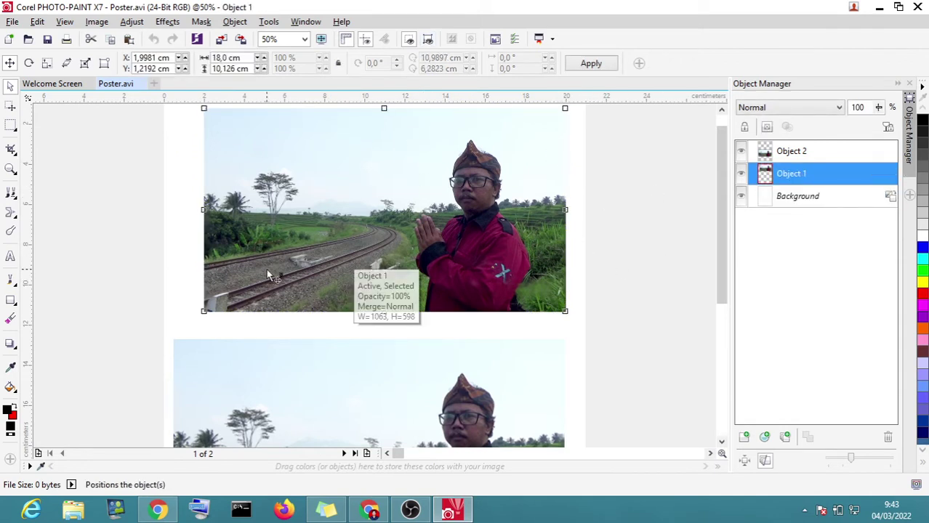
{"action": "left_click", "coordinate": [625, 340]}
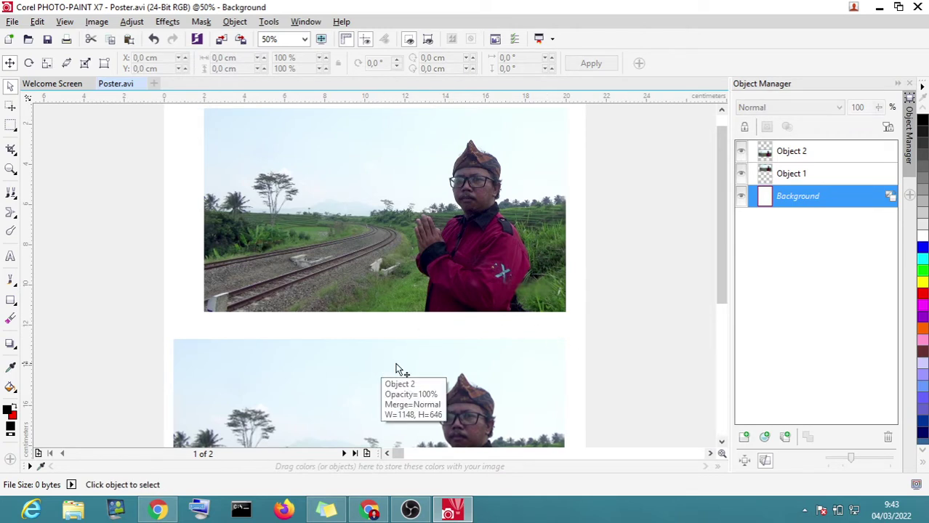
Step: Move the lower picture to about X 1.73 cm, Y 12.67 cm, scale it to about 17.7 × 9.9 cm and apply the transformation
{"action": "scroll", "coordinate": [538, 331], "scroll_direction": "down", "scroll_amount": 1}
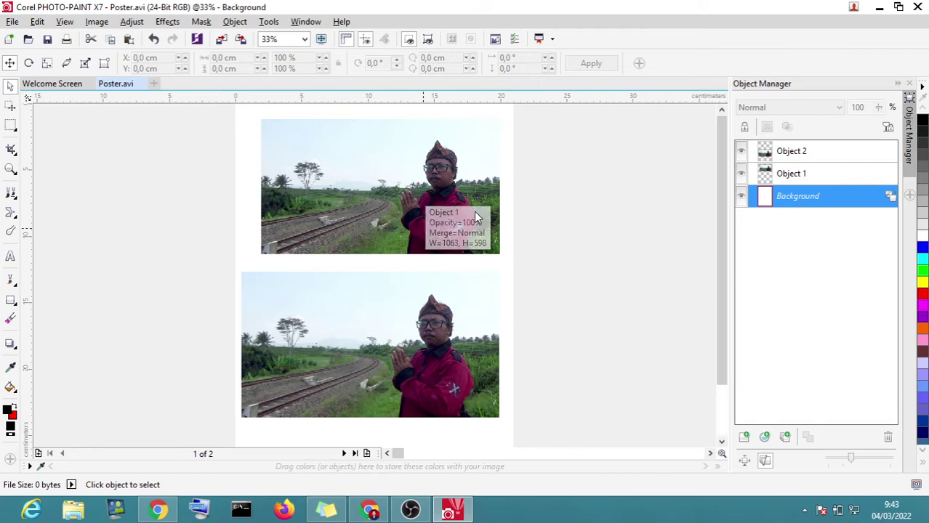
{"action": "left_click_drag", "start_coordinate": [367, 307], "coordinate": [384, 306]}
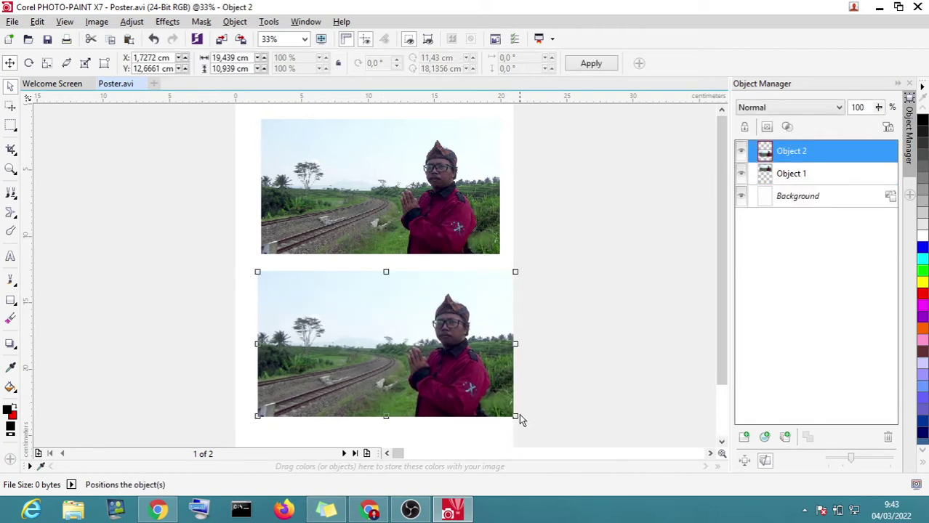
{"action": "left_click_drag", "start_coordinate": [515, 416], "coordinate": [492, 403]}
{"action": "right_click", "coordinate": [476, 371]}
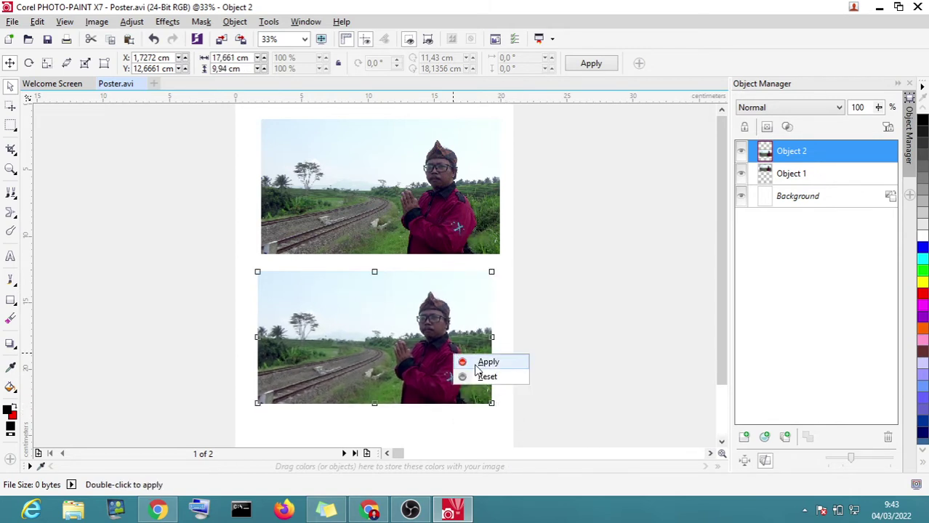
{"action": "left_click", "coordinate": [476, 363]}
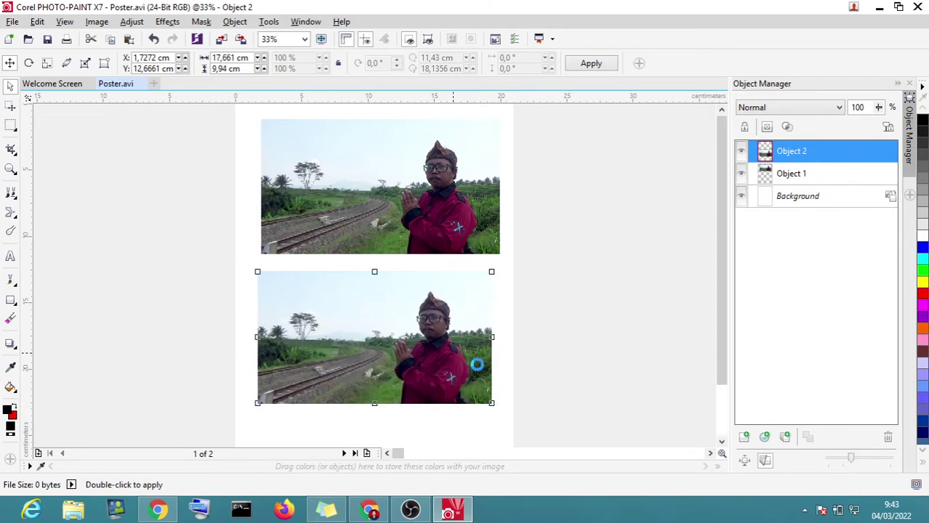
Step: Select the upper and lower pictures alternately to examine their selection handles with the object marquee hidden
{"action": "left_click", "coordinate": [408, 269]}
{"action": "left_click", "coordinate": [423, 183]}
{"action": "left_click", "coordinate": [417, 341]}
{"action": "left_click", "coordinate": [411, 172]}
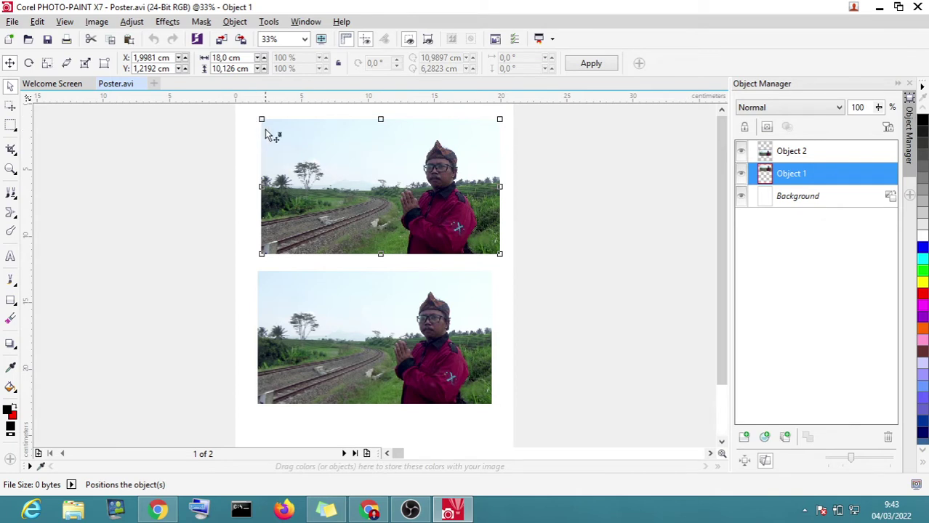
{"action": "left_click", "coordinate": [412, 183]}
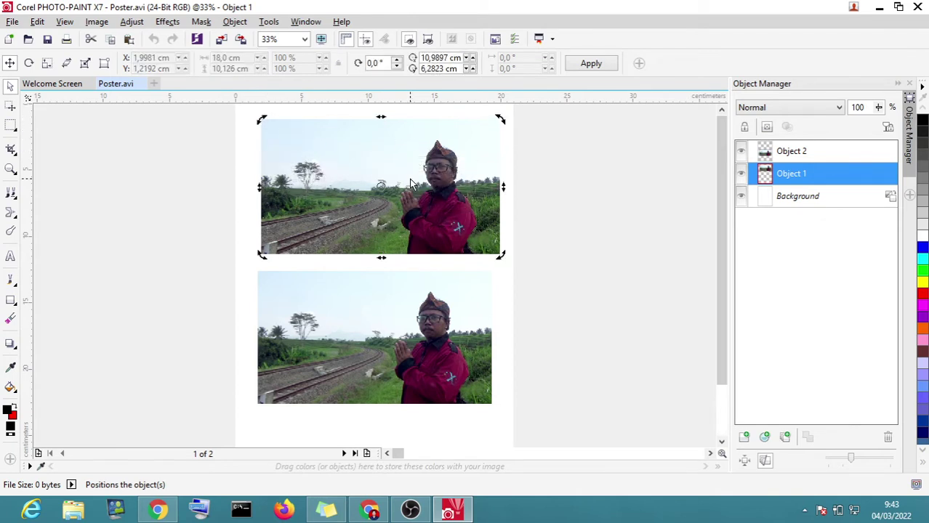
{"action": "left_click", "coordinate": [412, 321]}
{"action": "left_click", "coordinate": [441, 179]}
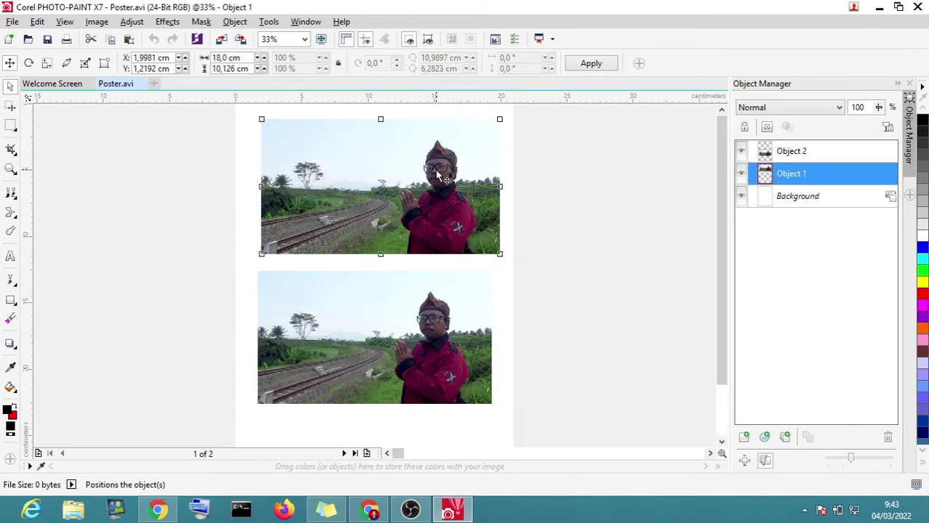
{"action": "left_click", "coordinate": [427, 324]}
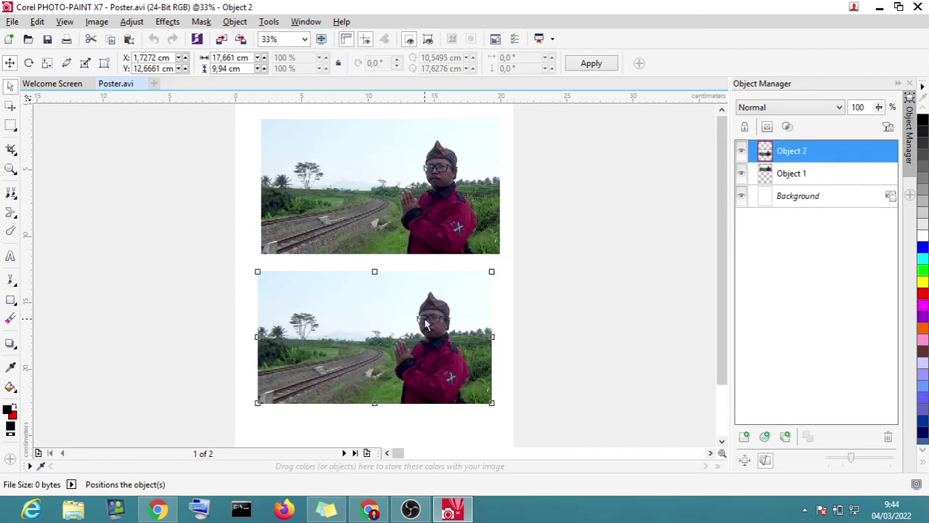
{"action": "left_click", "coordinate": [344, 191]}
{"action": "left_click", "coordinate": [347, 338]}
{"action": "left_click", "coordinate": [360, 206]}
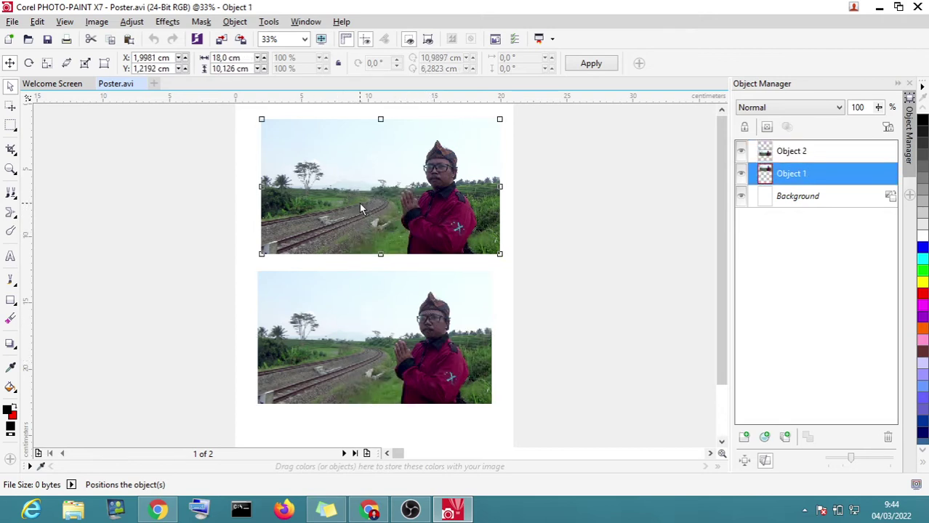
Step: Turn the object marquee back on and deselect the upper picture
{"action": "left_click", "coordinate": [428, 41]}
{"action": "left_click", "coordinate": [536, 277]}
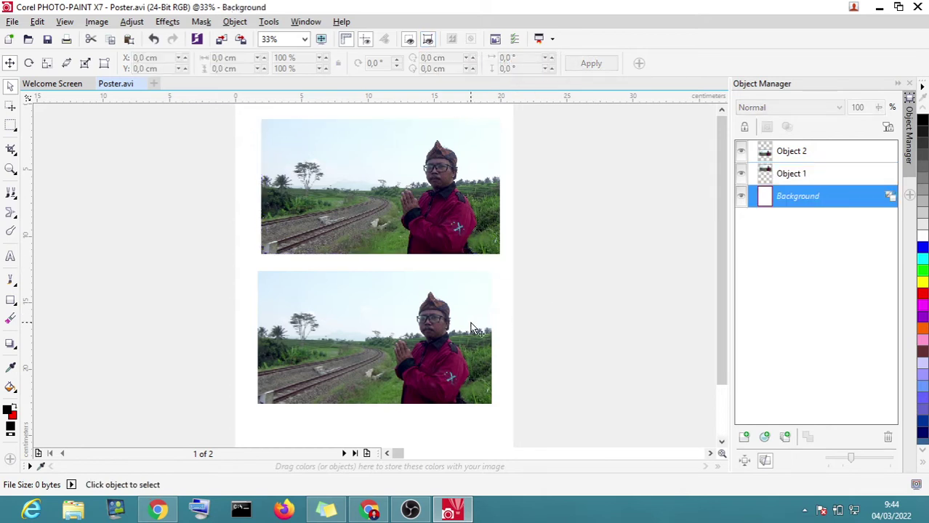
Step: Move the upper picture to about X 1.85 cm, Y 1.57 cm and the lower picture to about X 1.88 cm, Y 12.56 cm
{"action": "left_click", "coordinate": [478, 330]}
{"action": "left_click", "coordinate": [454, 247]}
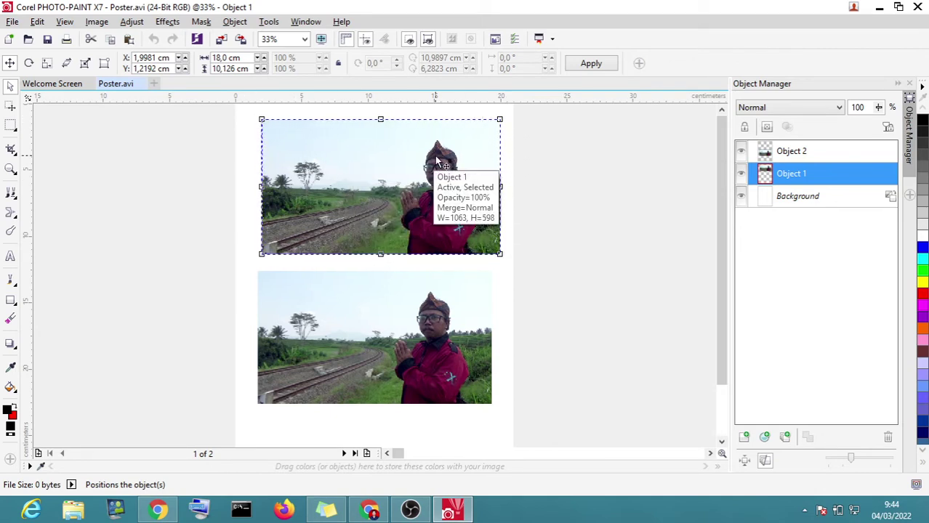
{"action": "mouse_move", "coordinate": [436, 160]}
{"action": "left_mouse_down"}
{"action": "mouse_move", "coordinate": [420, 152]}
{"action": "mouse_move", "coordinate": [447, 178]}
{"action": "mouse_move", "coordinate": [432, 160]}
{"action": "left_mouse_up"}
{"action": "left_click", "coordinate": [370, 334]}
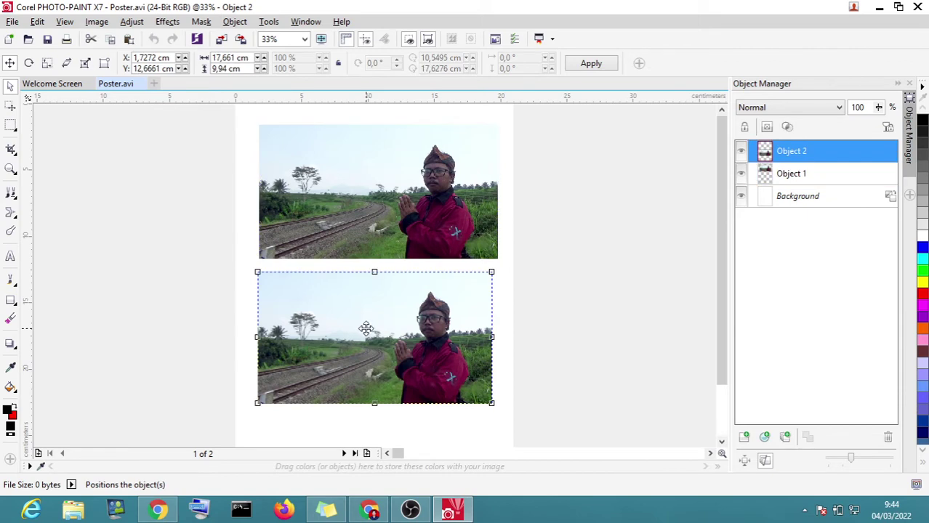
{"action": "mouse_move", "coordinate": [367, 330]}
{"action": "left_mouse_down"}
{"action": "mouse_move", "coordinate": [375, 333]}
{"action": "mouse_move", "coordinate": [369, 328]}
{"action": "left_mouse_up"}
Step: Select and deselect the upper picture repeatedly to examine its dashed marquee, scale handles and rotation handles
{"action": "left_click", "coordinate": [382, 240]}
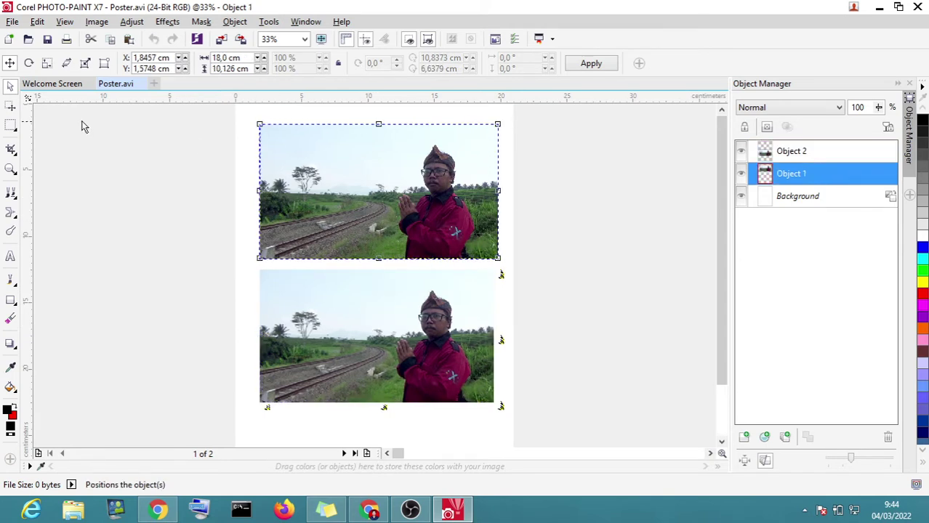
{"action": "left_click", "coordinate": [255, 149]}
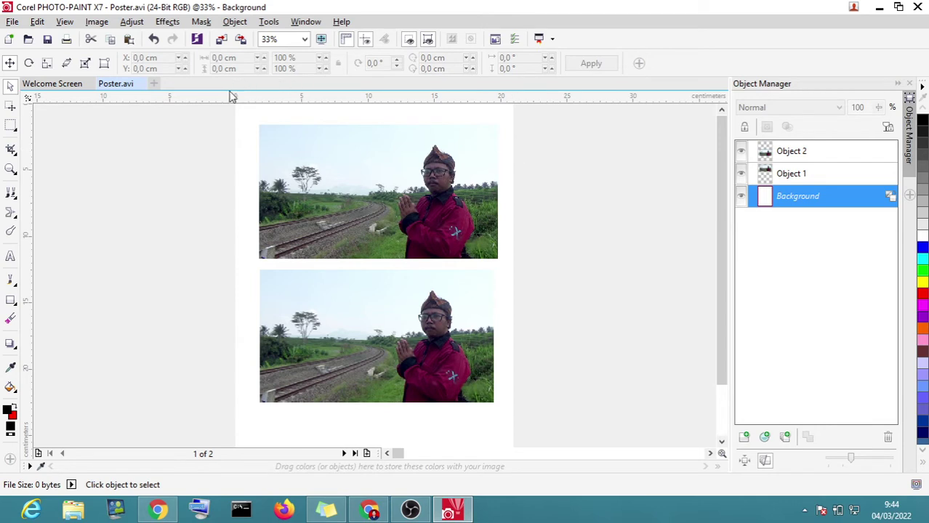
{"action": "left_click", "coordinate": [291, 145]}
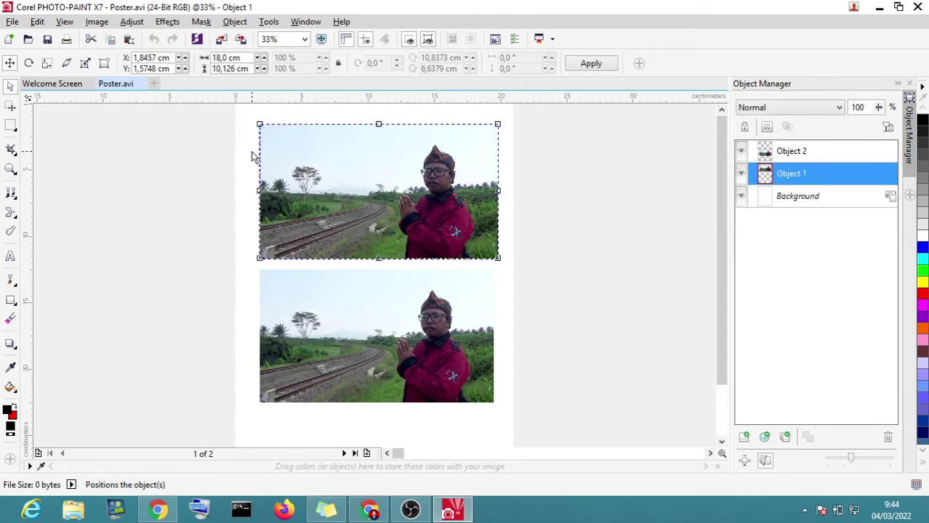
{"action": "left_click", "coordinate": [252, 156]}
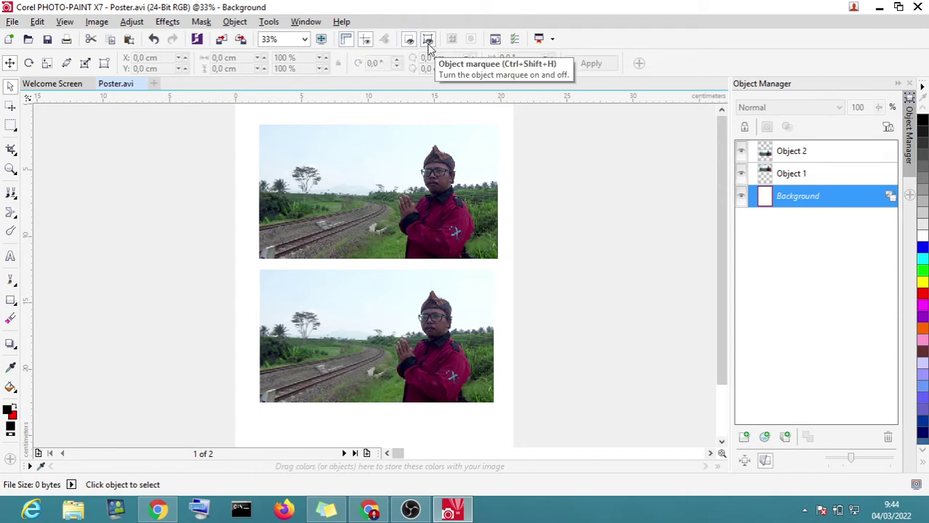
{"action": "left_click", "coordinate": [399, 197]}
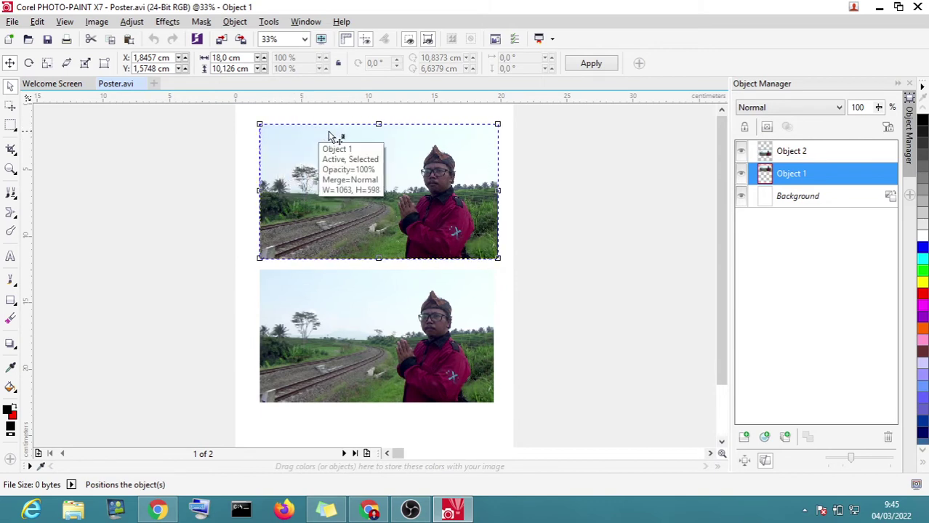
{"action": "left_click", "coordinate": [424, 215]}
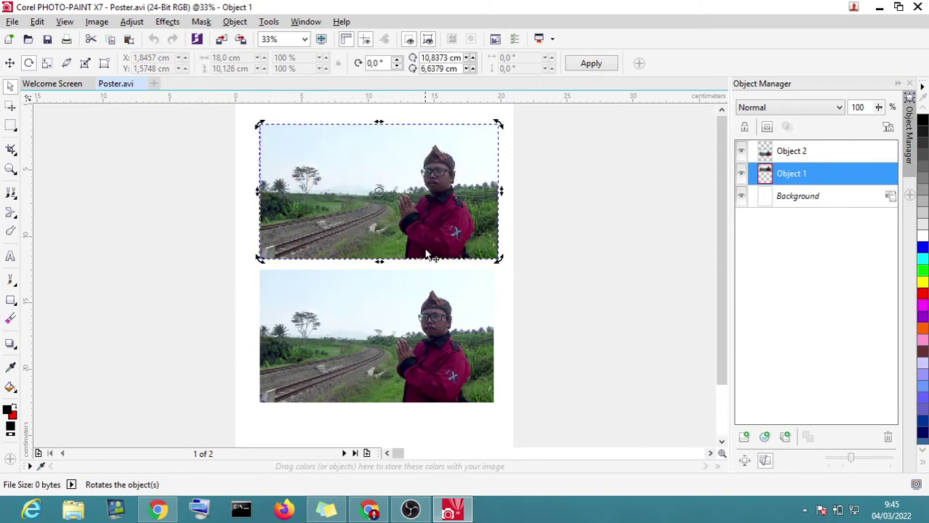
{"action": "left_click", "coordinate": [443, 339]}
{"action": "left_click", "coordinate": [450, 222]}
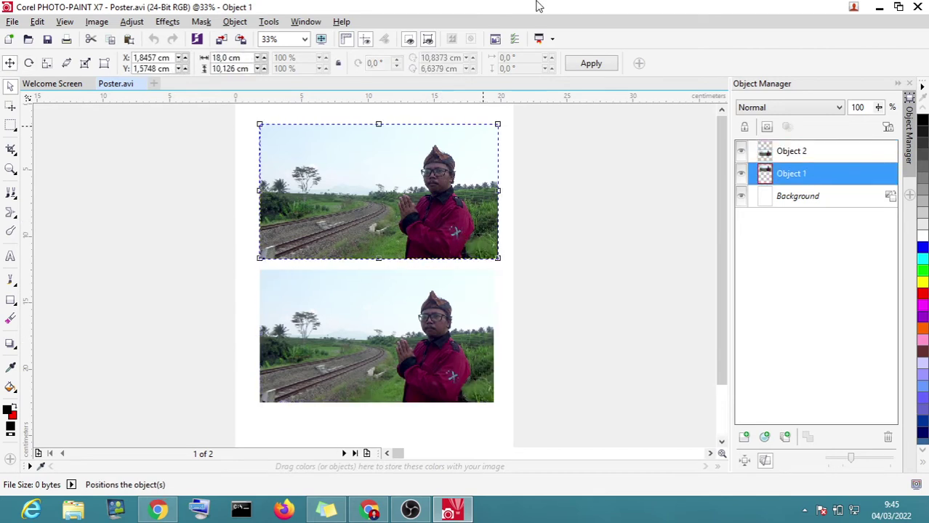
{"action": "left_click", "coordinate": [541, 223]}
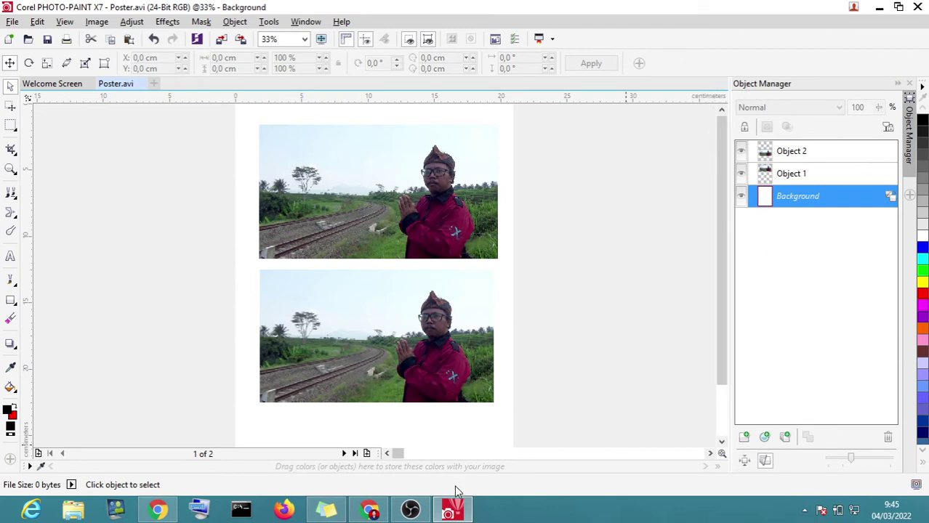
Step: Switch to the Google Meet call, admit all waiting participants and return to Corel PHOTO-PAINT
{"action": "left_click", "coordinate": [371, 511]}
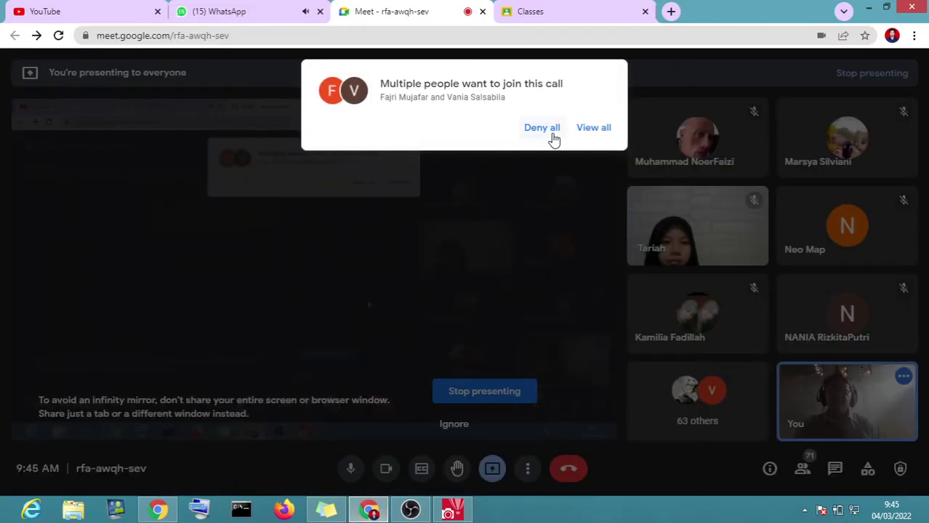
{"action": "left_click", "coordinate": [576, 126]}
{"action": "left_click", "coordinate": [610, 230]}
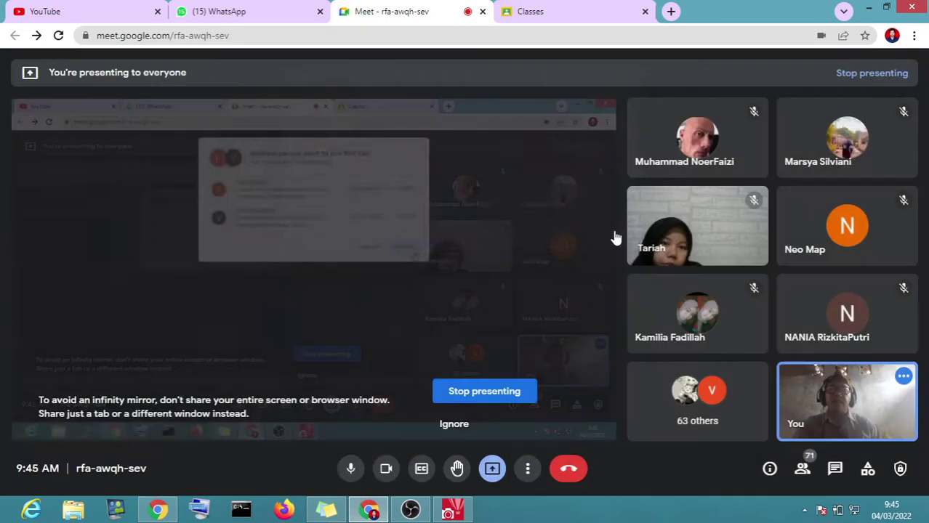
{"action": "left_click", "coordinate": [452, 510]}
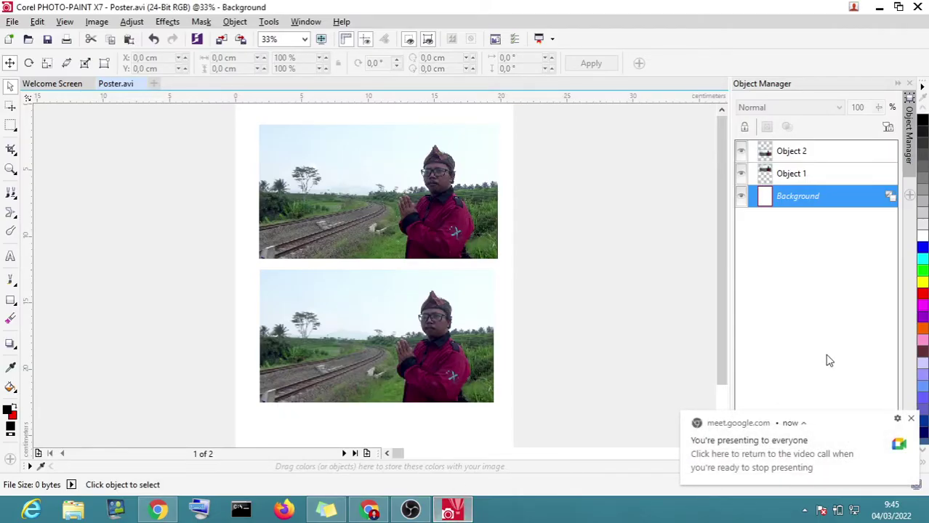
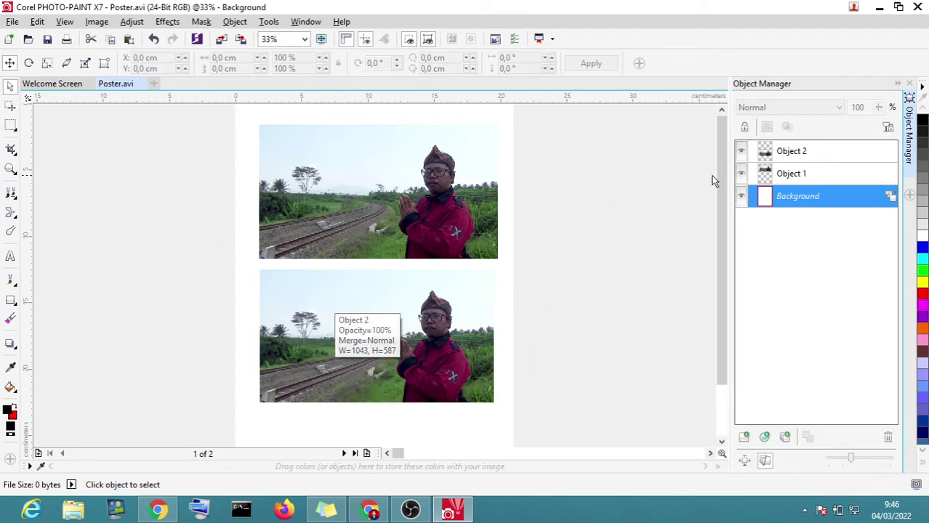
Step: Make the lower picture the active object and fill it with solid black at a tolerance of 100
{"action": "left_click", "coordinate": [789, 174]}
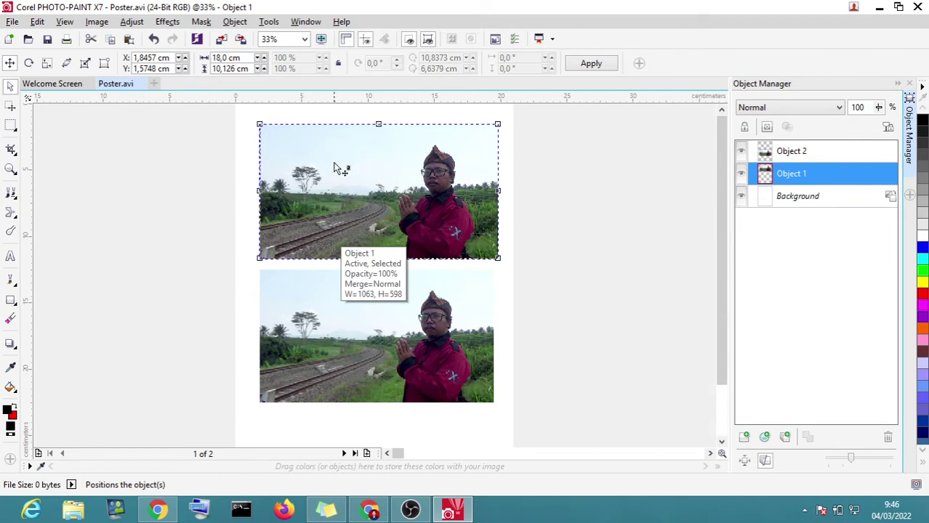
{"action": "left_click", "coordinate": [813, 151]}
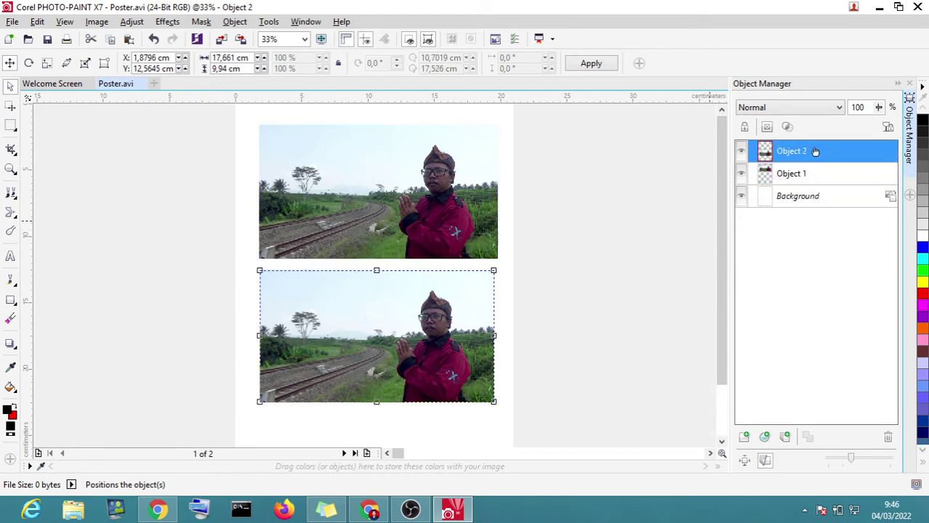
{"action": "left_click", "coordinate": [394, 354]}
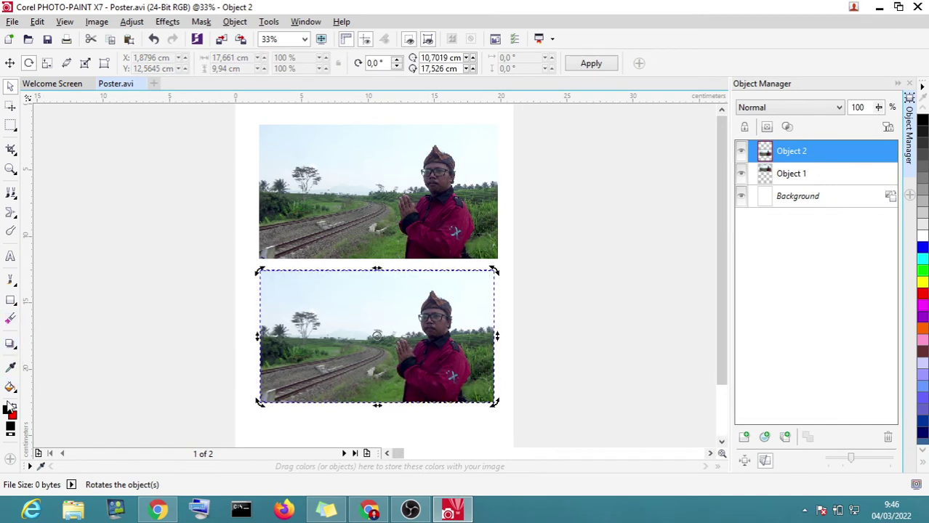
{"action": "left_click", "coordinate": [253, 369]}
{"action": "key", "text": "f"}
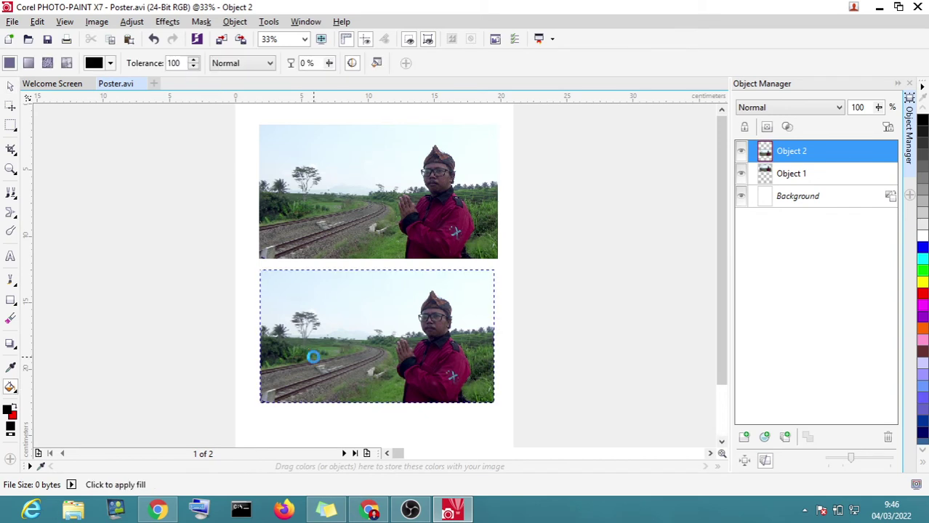
{"action": "left_click", "coordinate": [308, 353]}
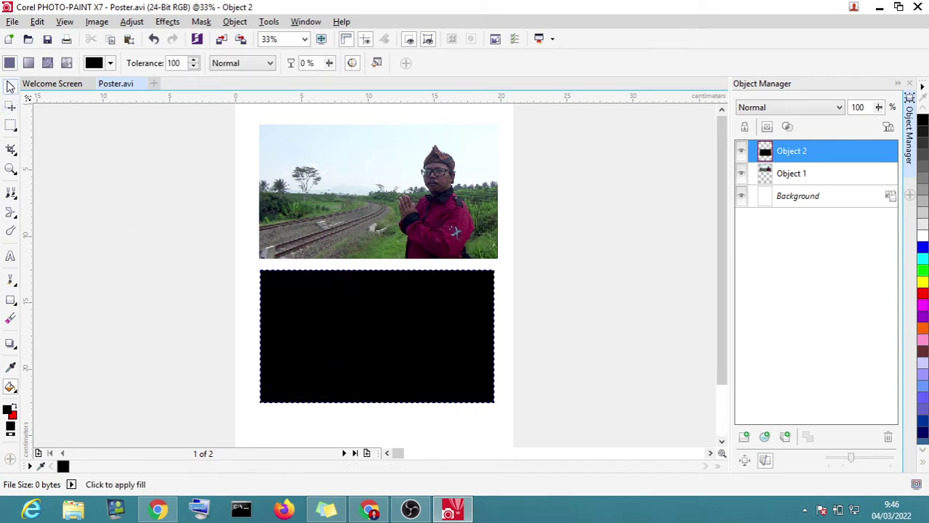
Step: Select the upper picture and the black-filled object alternately to compare their marquee outlines
{"action": "left_click", "coordinate": [10, 87]}
{"action": "left_click", "coordinate": [495, 321]}
{"action": "left_click", "coordinate": [445, 210]}
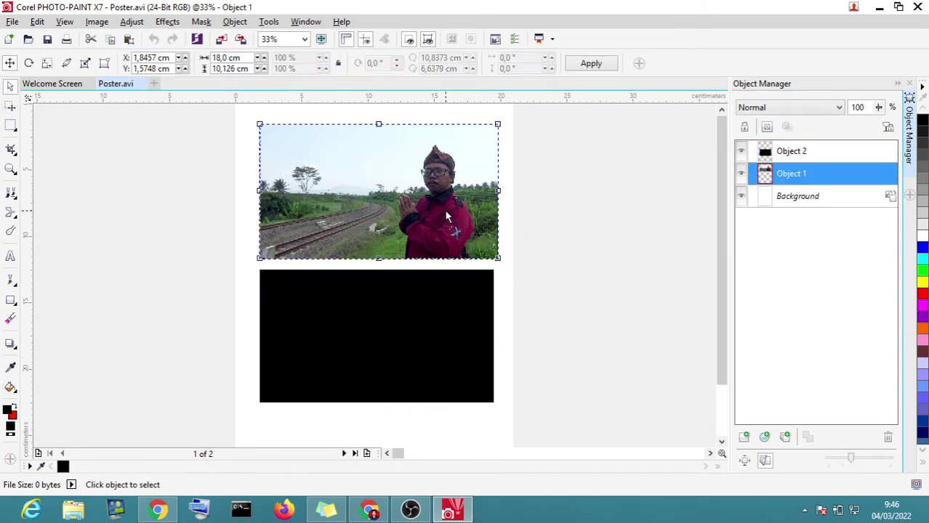
{"action": "left_click", "coordinate": [436, 335]}
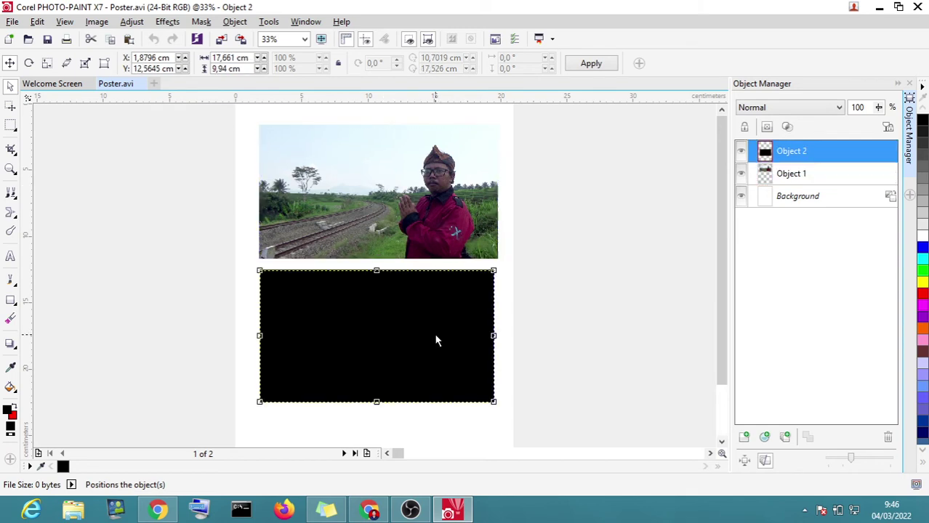
{"action": "left_click", "coordinate": [376, 334]}
{"action": "left_click", "coordinate": [395, 195]}
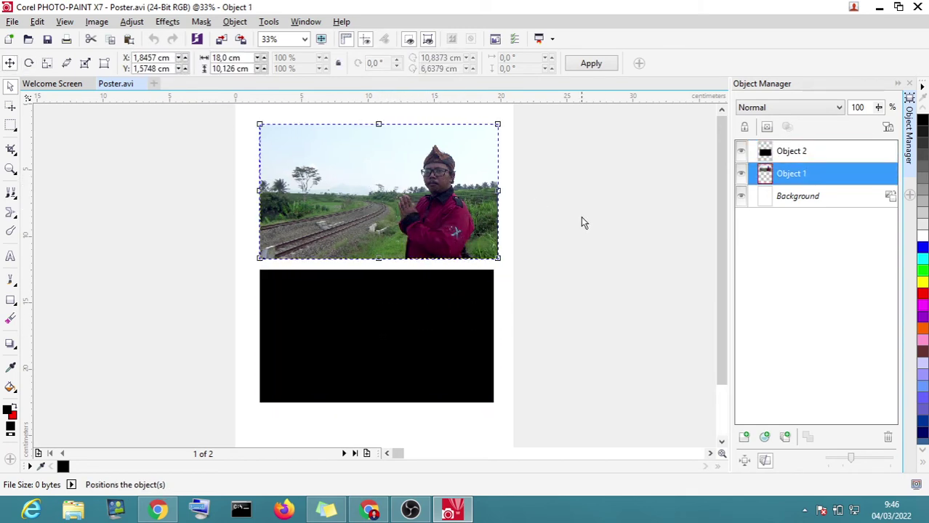
{"action": "left_click", "coordinate": [619, 234]}
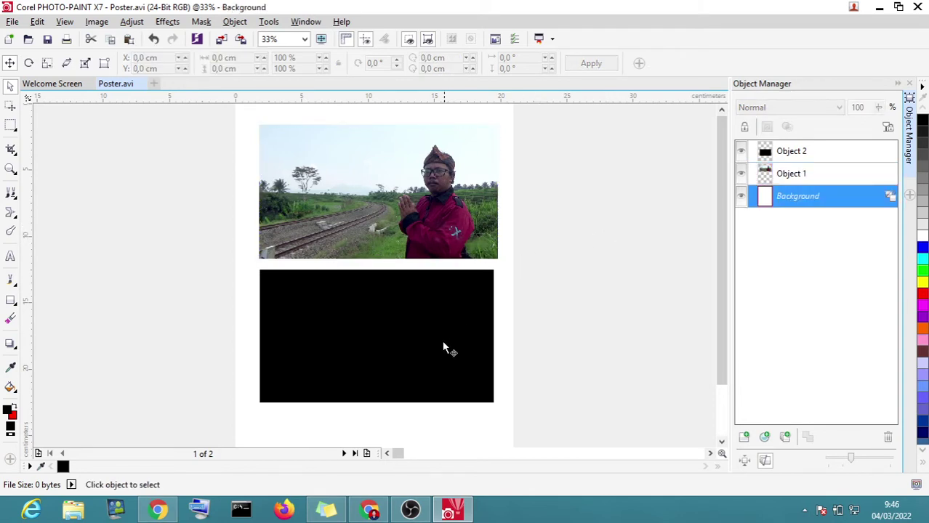
Step: Scale the black-filled object to about 17.6 × 9.9 cm and apply the transformation
{"action": "left_click", "coordinate": [466, 350]}
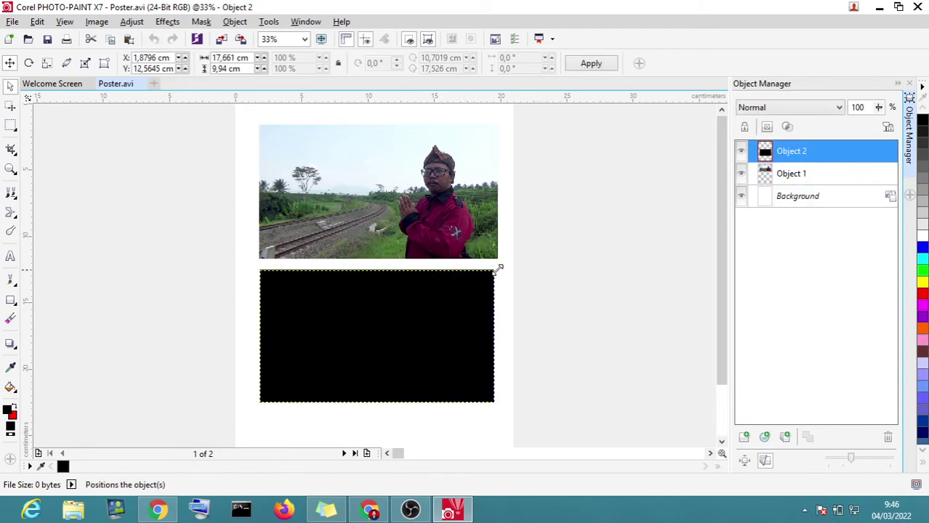
{"action": "mouse_move", "coordinate": [499, 269]}
{"action": "left_mouse_down"}
{"action": "mouse_move", "coordinate": [508, 260]}
{"action": "mouse_move", "coordinate": [493, 272]}
{"action": "left_mouse_up"}
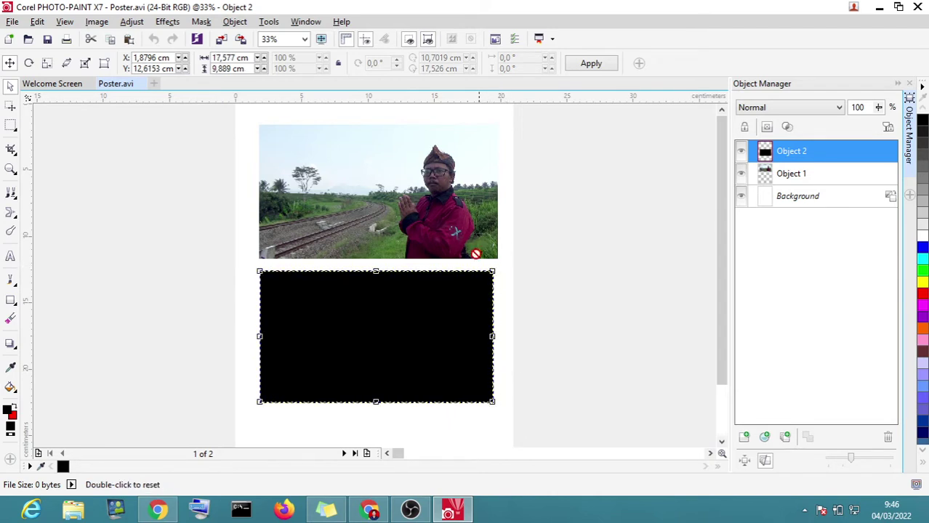
{"action": "right_click", "coordinate": [446, 298]}
{"action": "left_click", "coordinate": [478, 302]}
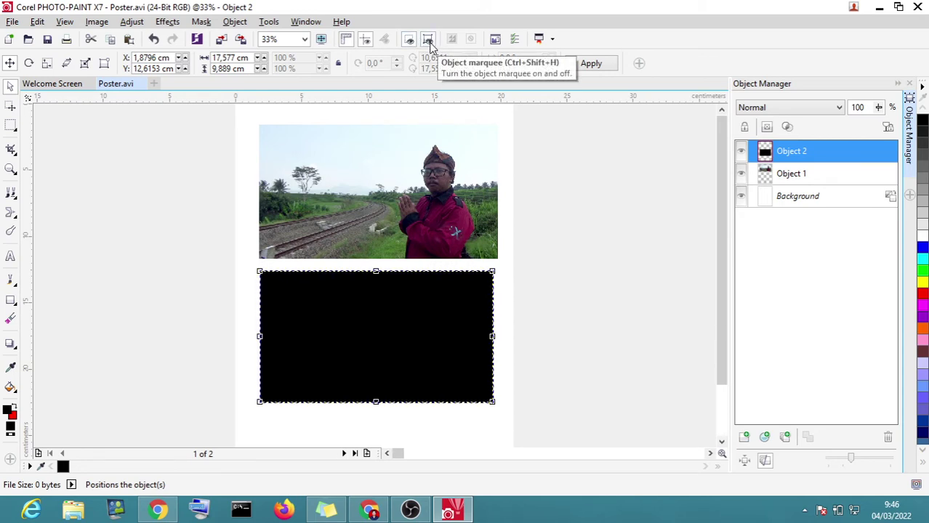
Step: Examine how the marquee colour differs between the photo and the resized black object by selecting each in turn
{"action": "left_click", "coordinate": [456, 250]}
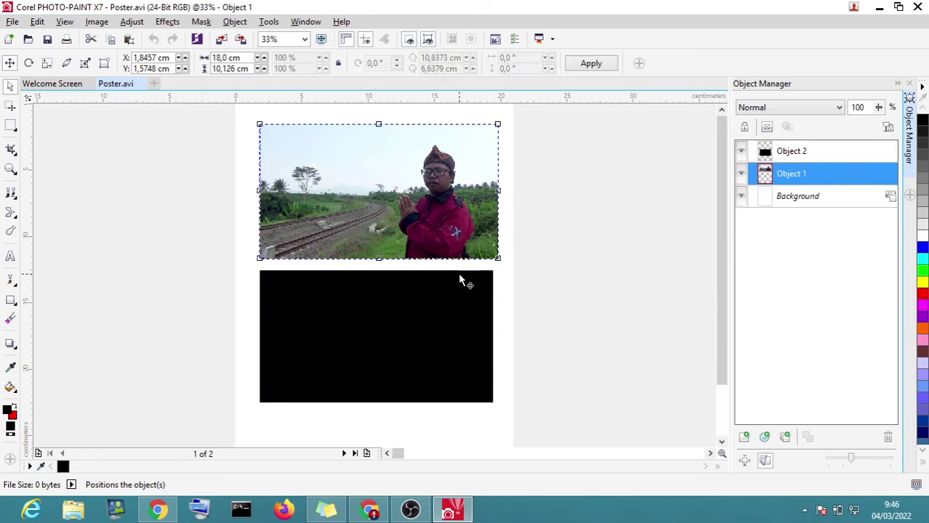
{"action": "left_click", "coordinate": [460, 279]}
{"action": "left_click", "coordinate": [445, 241]}
{"action": "left_click", "coordinate": [442, 317]}
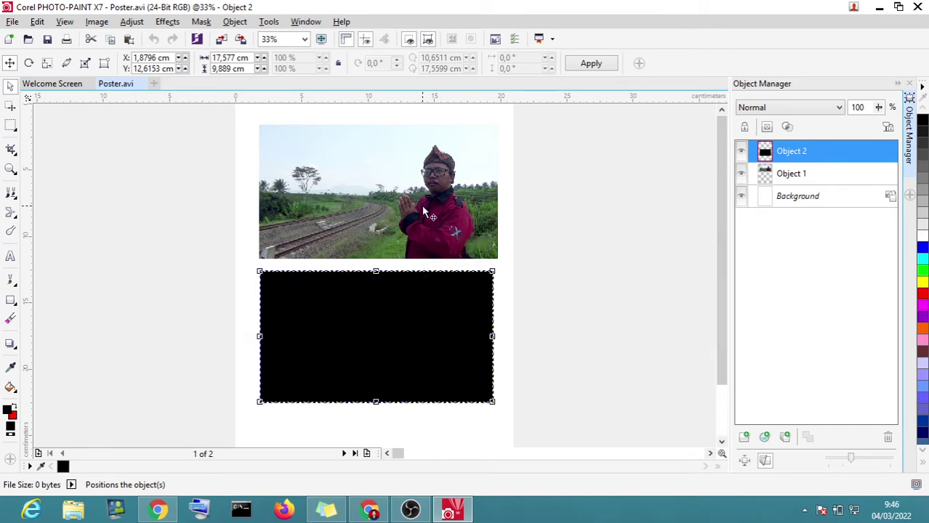
{"action": "left_click", "coordinate": [420, 305]}
{"action": "left_click", "coordinate": [416, 307]}
{"action": "left_click", "coordinate": [418, 269]}
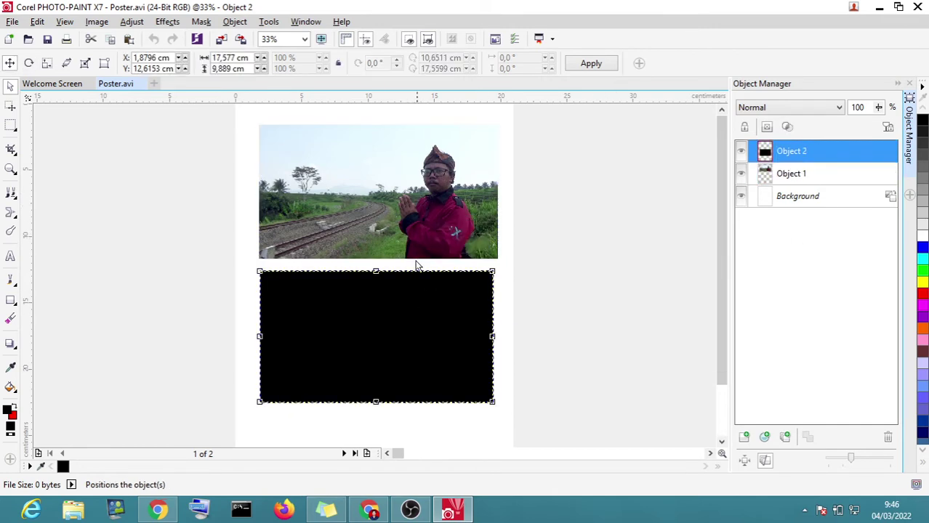
{"action": "left_click", "coordinate": [418, 255]}
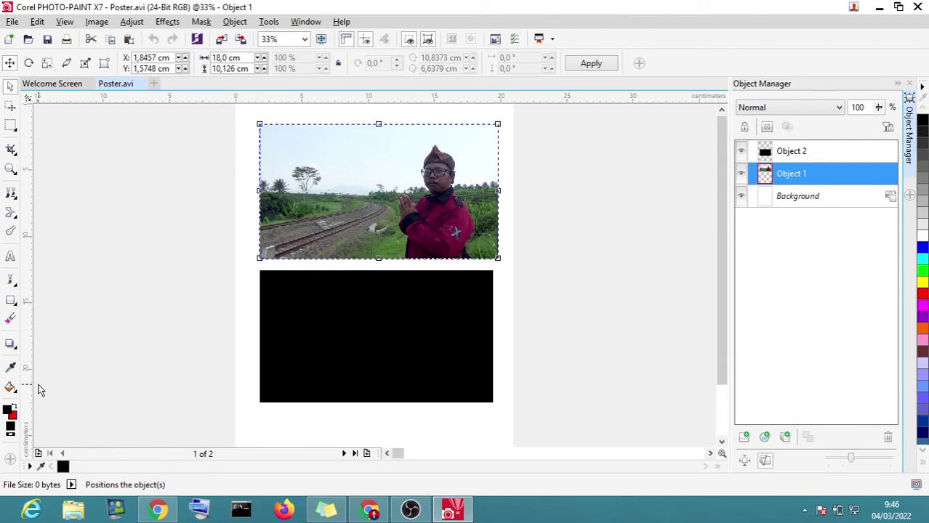
Step: Swap the foreground and background colours so red is the foreground, and deselect the upper picture
{"action": "left_click", "coordinate": [14, 407]}
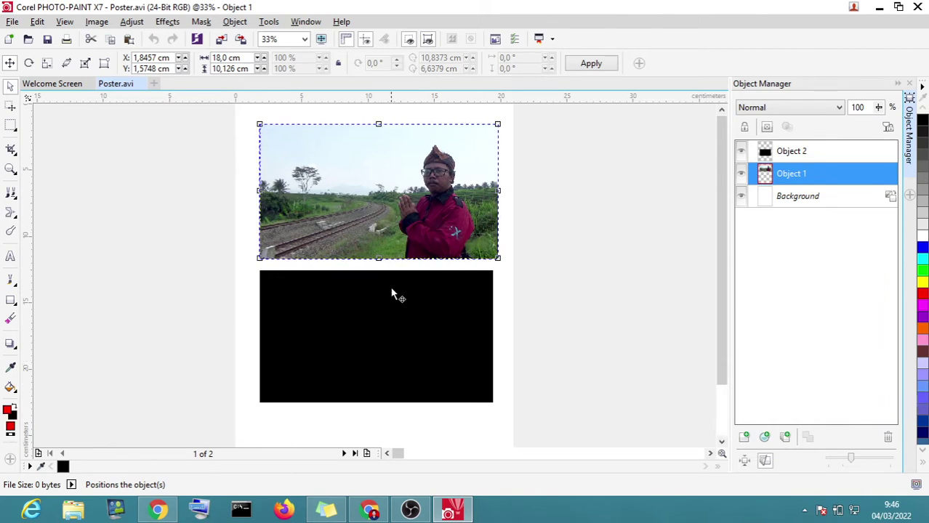
{"action": "left_click", "coordinate": [582, 280]}
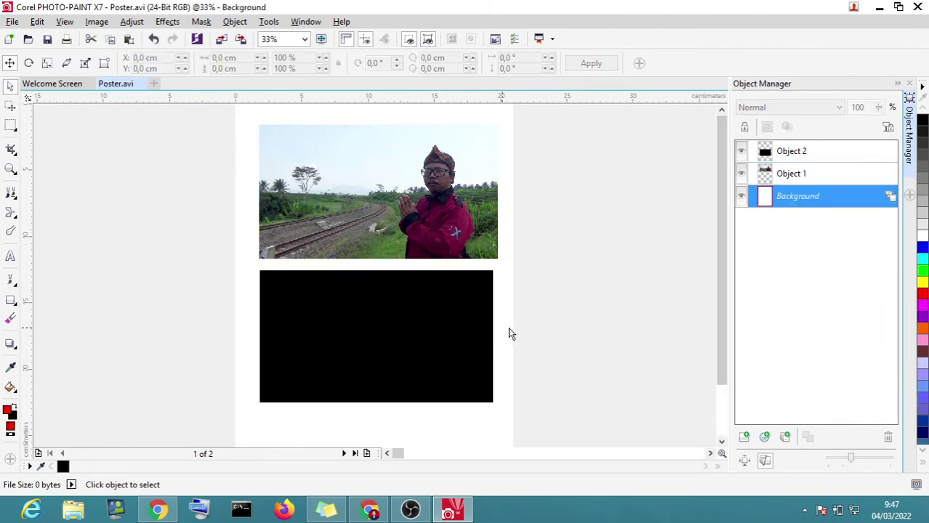
Step: Select the railway photo object and set the Eraser tool to the hard round 100 nib
{"action": "left_click", "coordinate": [789, 181]}
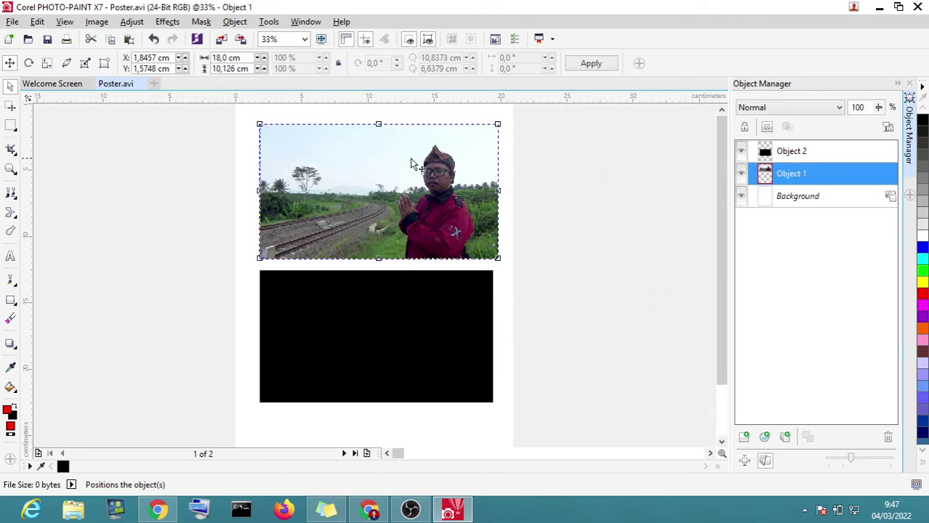
{"action": "left_click", "coordinate": [411, 164]}
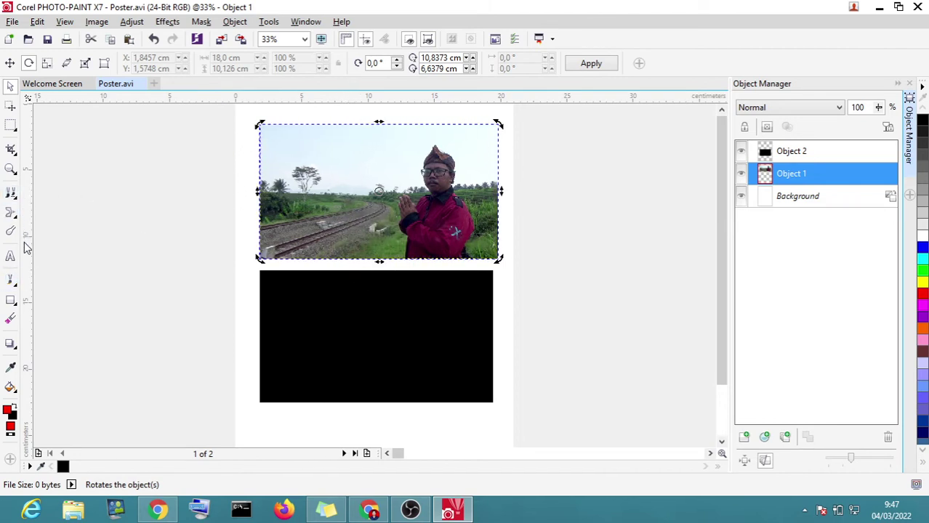
{"action": "left_click", "coordinate": [10, 321]}
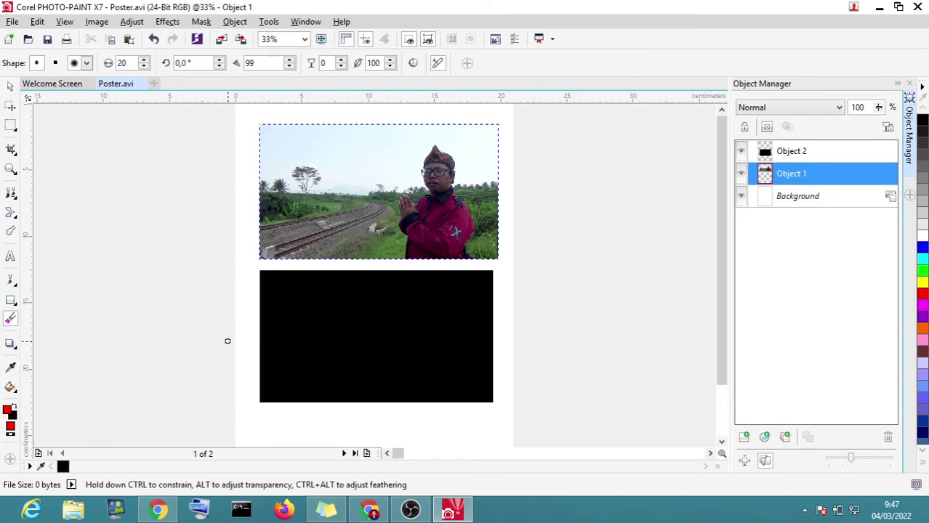
{"action": "left_click", "coordinate": [86, 64]}
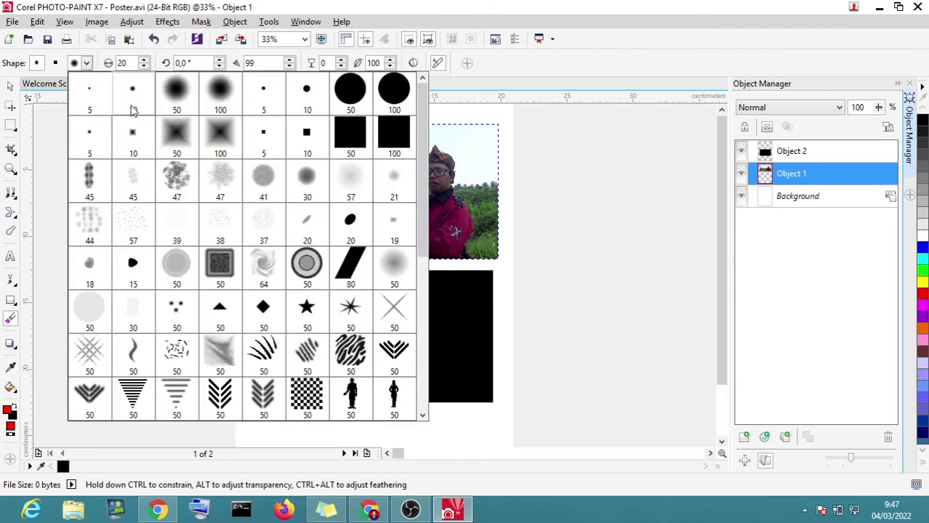
{"action": "left_click", "coordinate": [398, 110]}
Step: Erase the photo's lower-left area with a curved stroke across the tracks, and clear the remaining piece beneath it
{"action": "scroll", "coordinate": [309, 247], "scroll_direction": "up", "scroll_amount": 1}
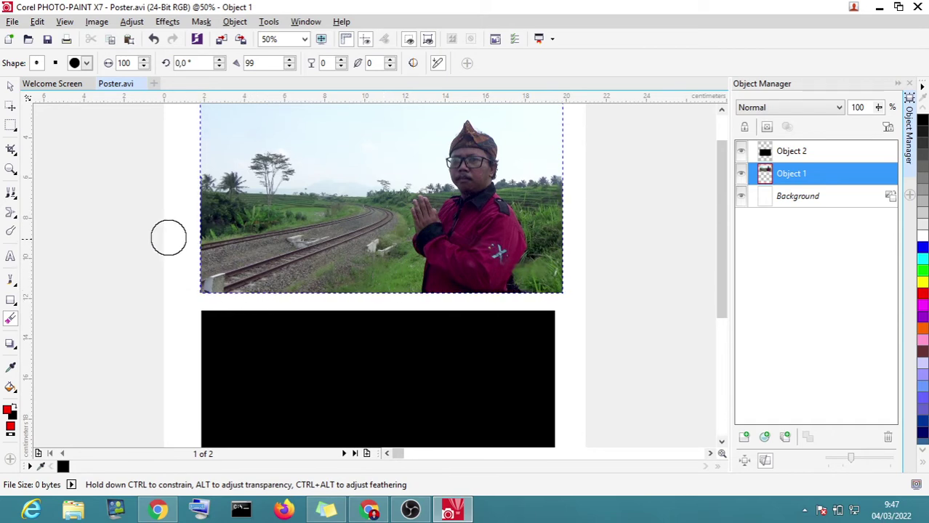
{"action": "mouse_move", "coordinate": [149, 205]}
{"action": "left_mouse_down"}
{"action": "mouse_move", "coordinate": [321, 245]}
{"action": "mouse_move", "coordinate": [371, 293]}
{"action": "left_mouse_up"}
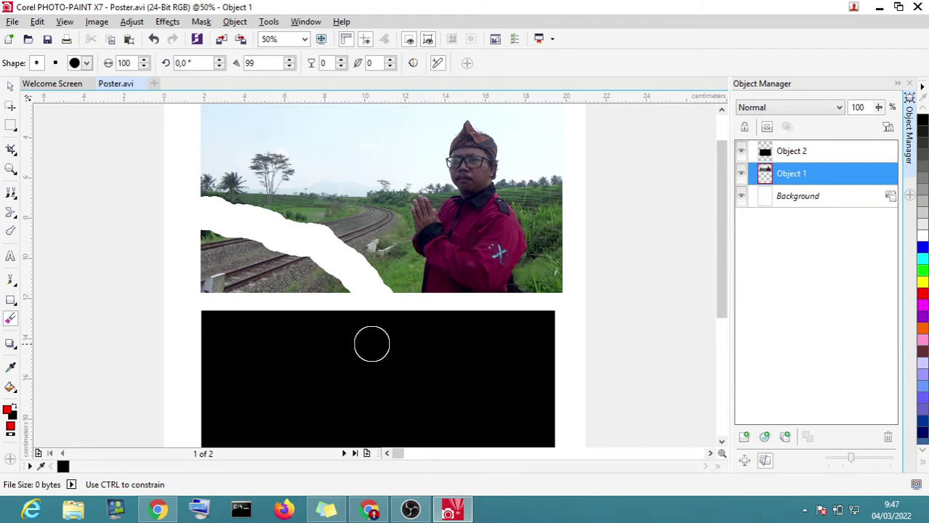
{"action": "scroll", "coordinate": [369, 349], "scroll_direction": "down", "scroll_amount": 2}
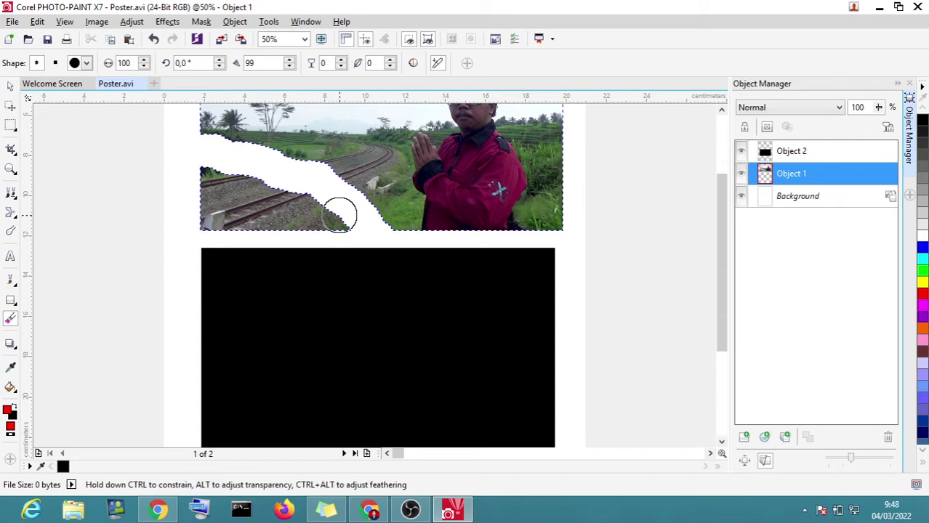
{"action": "scroll", "coordinate": [401, 200], "scroll_direction": "down", "scroll_amount": 1}
{"action": "mouse_move", "coordinate": [401, 201]}
{"action": "left_mouse_down"}
{"action": "mouse_move", "coordinate": [348, 183]}
{"action": "mouse_move", "coordinate": [313, 219]}
{"action": "mouse_move", "coordinate": [263, 226]}
{"action": "mouse_move", "coordinate": [312, 236]}
{"action": "mouse_move", "coordinate": [254, 253]}
{"action": "mouse_move", "coordinate": [280, 242]}
{"action": "left_mouse_up"}
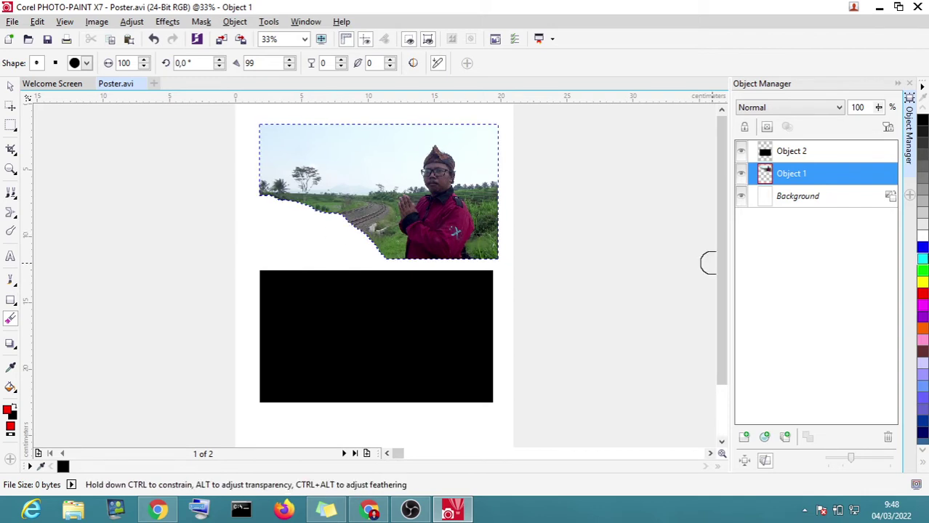
Step: Select the black object and erase a curved band through its upper-left area
{"action": "left_click", "coordinate": [798, 150]}
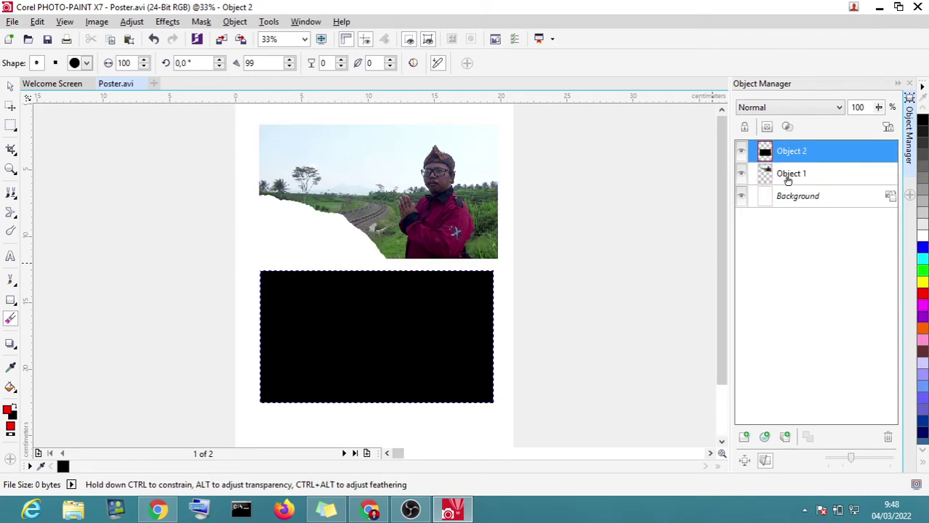
{"action": "mouse_move", "coordinate": [295, 254]}
{"action": "left_mouse_down"}
{"action": "mouse_move", "coordinate": [381, 319]}
{"action": "mouse_move", "coordinate": [271, 321]}
{"action": "left_mouse_up"}
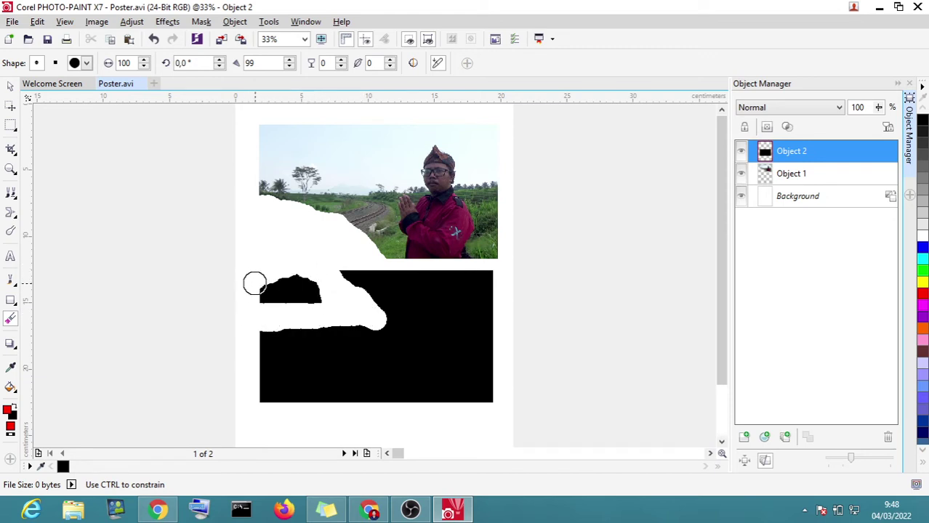
{"action": "left_click_drag", "start_coordinate": [290, 317], "coordinate": [315, 301]}
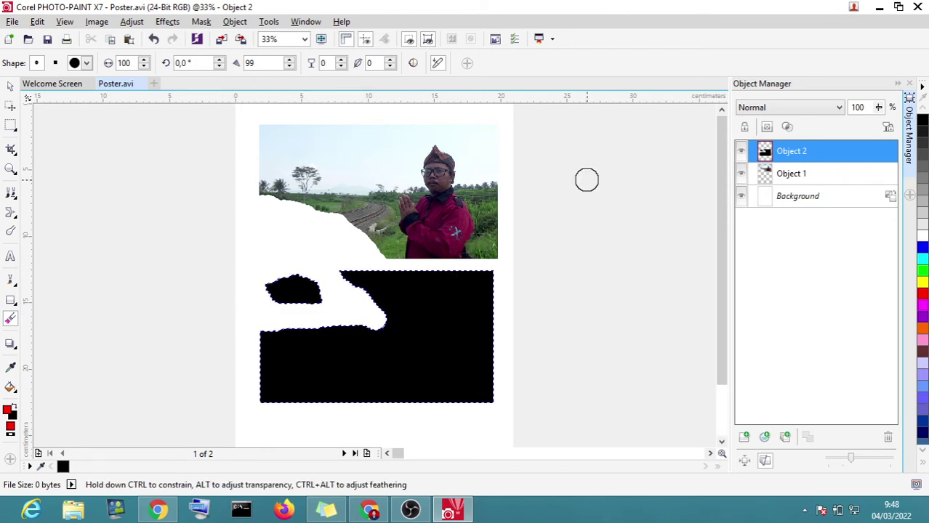
Step: Undo the eraser strokes on the black object and the photo
{"action": "key", "text": "ctrl+z"}
{"action": "key", "text": "ctrl+z"}
{"action": "key", "text": "ctrl+z"}
{"action": "key", "text": "ctrl+z"}
{"action": "key", "text": "ctrl+z"}
{"action": "key", "text": "ctrl+z"}
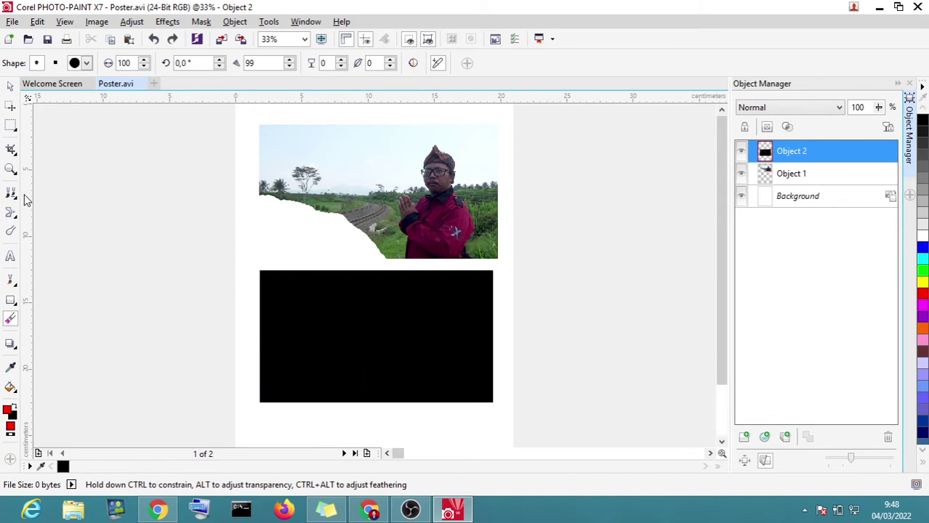
{"action": "key", "text": "ctrl+z"}
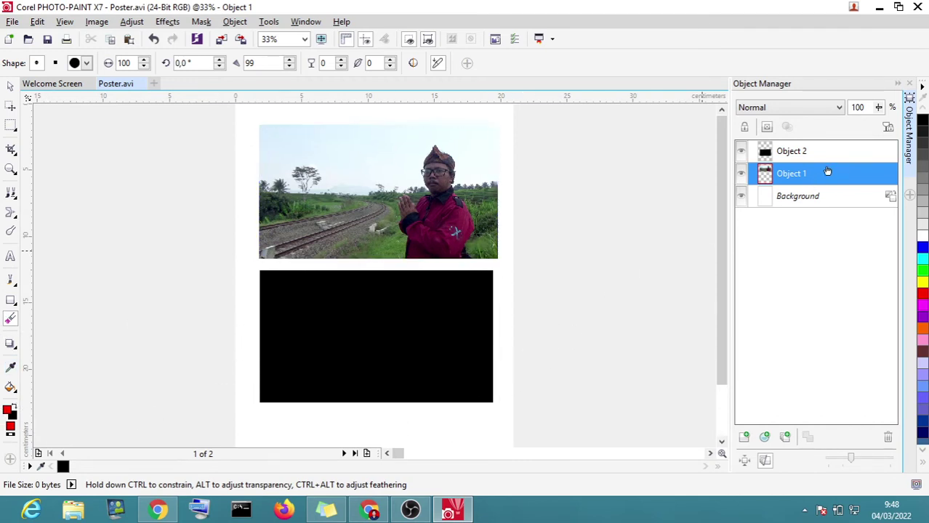
Step: Erase the photo's lower-left corner, and erase the upper-left corner of the black object after selecting it
{"action": "left_click_drag", "start_coordinate": [261, 210], "coordinate": [320, 239]}
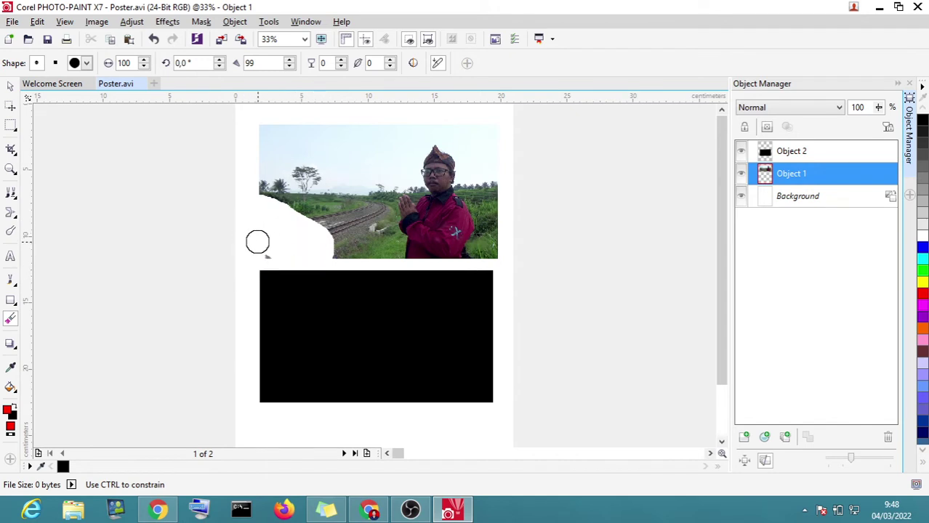
{"action": "left_click_drag", "start_coordinate": [266, 254], "coordinate": [266, 254]}
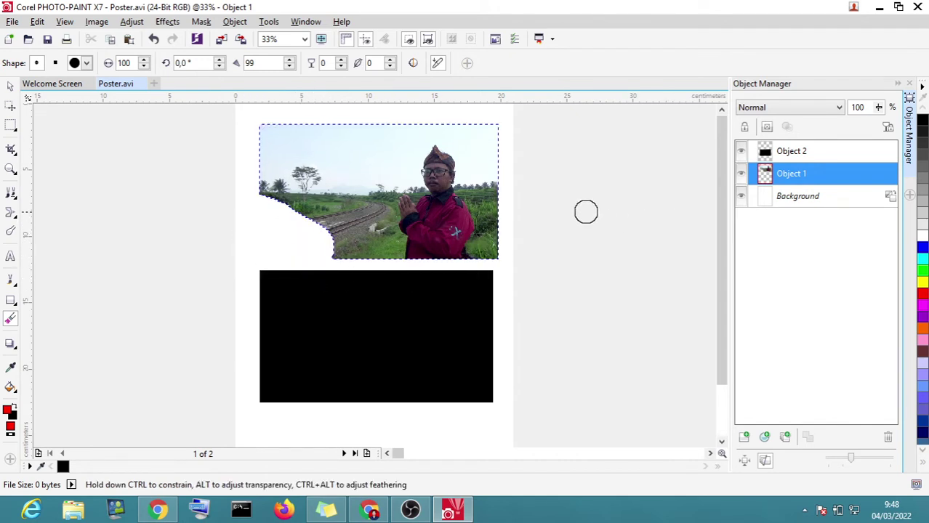
{"action": "left_click", "coordinate": [771, 150]}
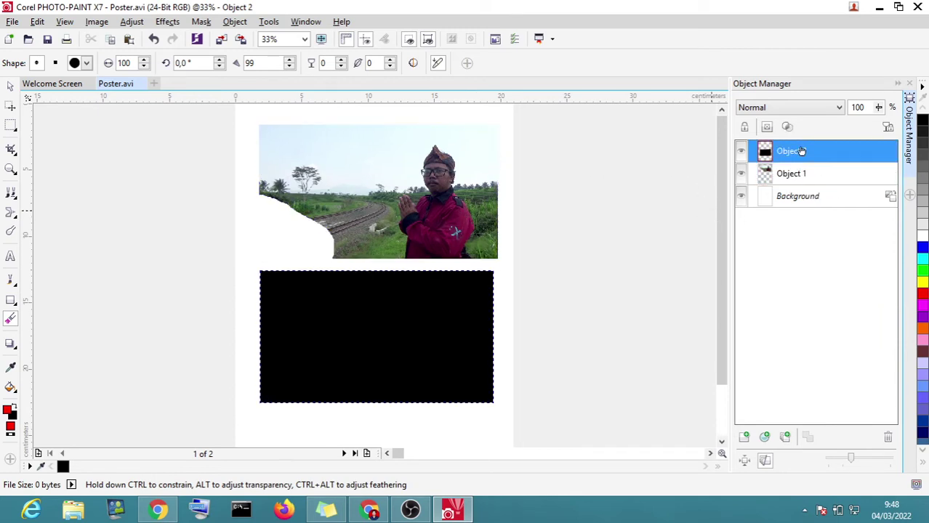
{"action": "left_click_drag", "start_coordinate": [253, 277], "coordinate": [294, 252]}
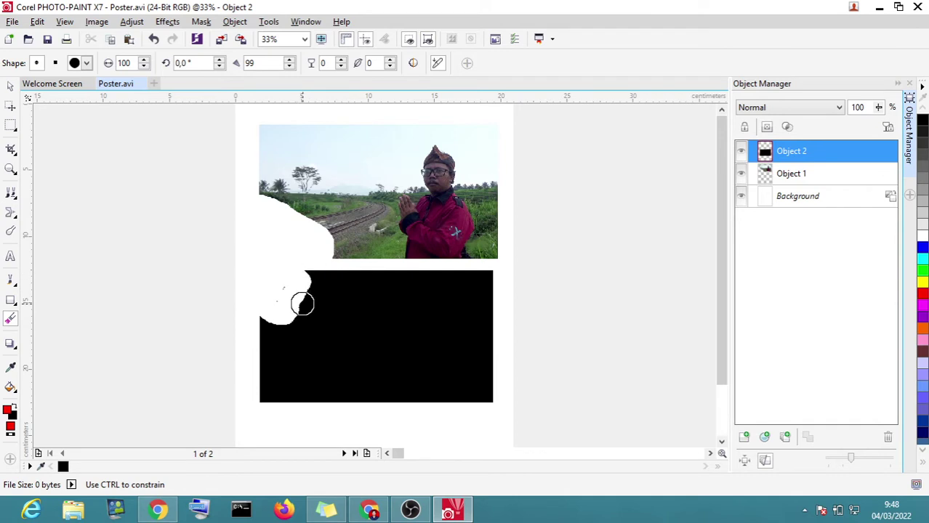
{"action": "left_click_drag", "start_coordinate": [302, 304], "coordinate": [288, 323]}
Step: Undo the corner erasing on both objects and return to the Object Pick tool with the photo selected
{"action": "key", "text": "ctrl+z"}
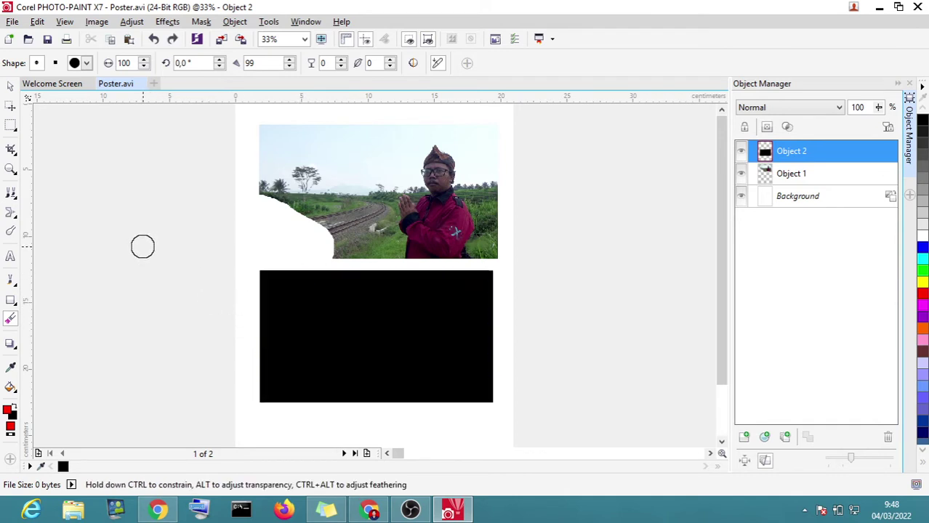
{"action": "key", "text": "ctrl+z"}
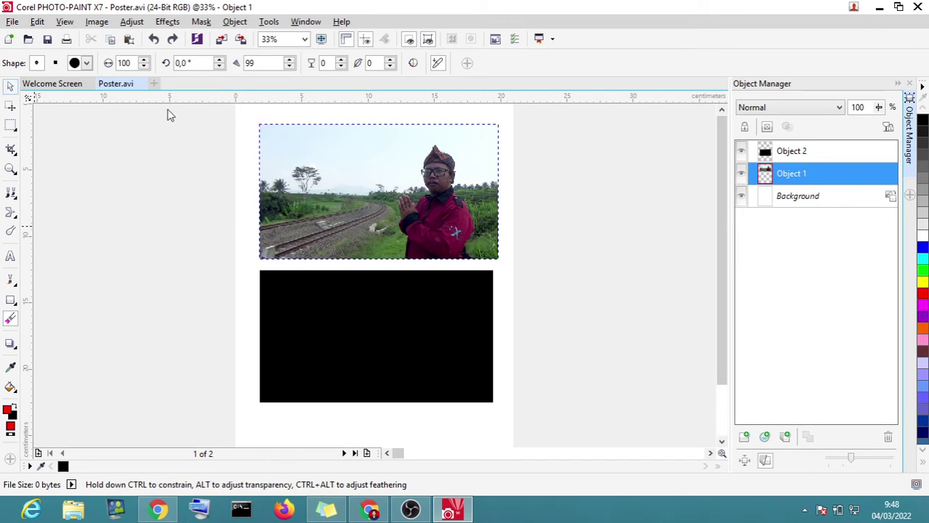
{"action": "key", "text": "o"}
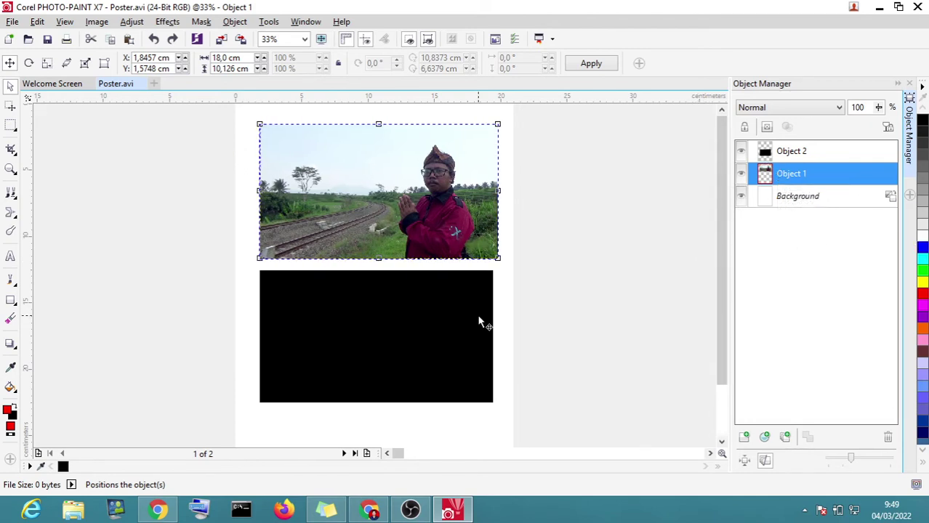
Step: Move the photo down the page and place the black rectangle so it overlaps the photo
{"action": "left_click_drag", "start_coordinate": [448, 182], "coordinate": [444, 224]}
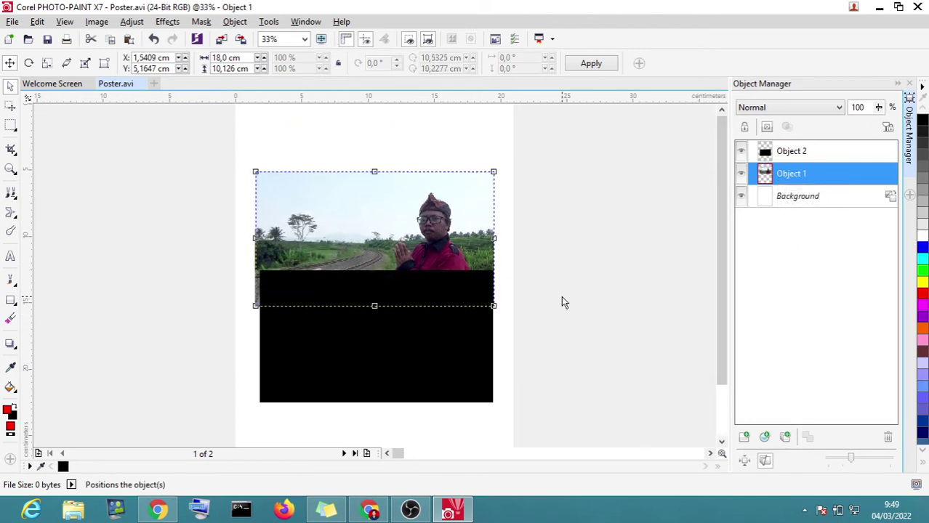
{"action": "left_click_drag", "start_coordinate": [375, 336], "coordinate": [402, 283]}
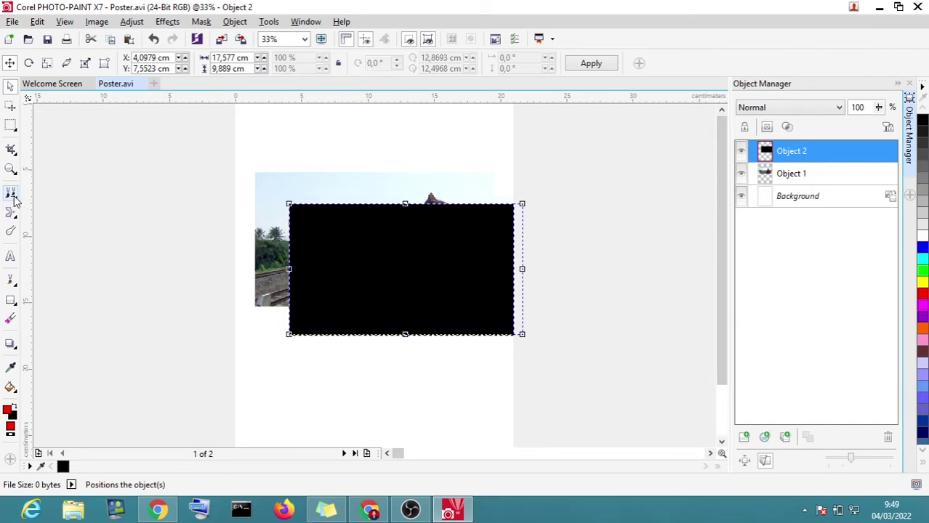
Step: Try to erase the lower-left part of the black rectangle with the Eraser tool
{"action": "left_click", "coordinate": [10, 320]}
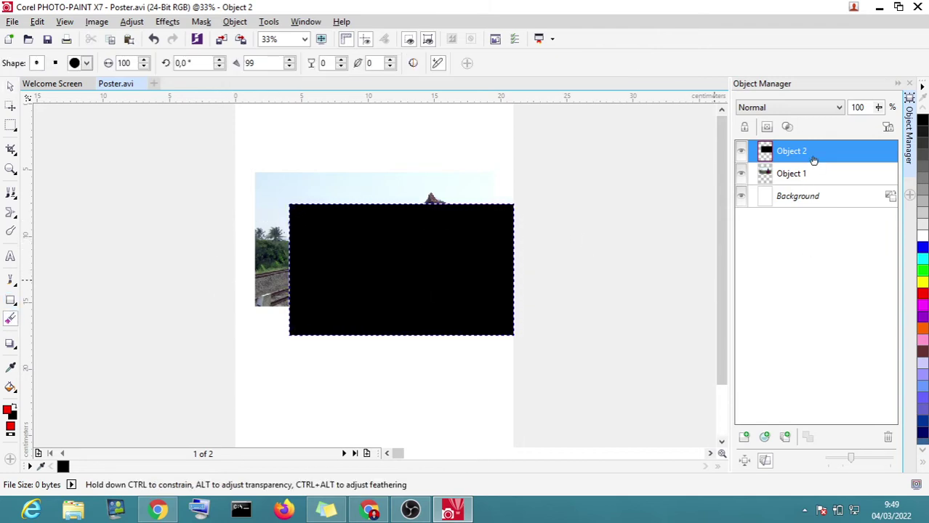
{"action": "left_click_drag", "start_coordinate": [224, 272], "coordinate": [306, 271]}
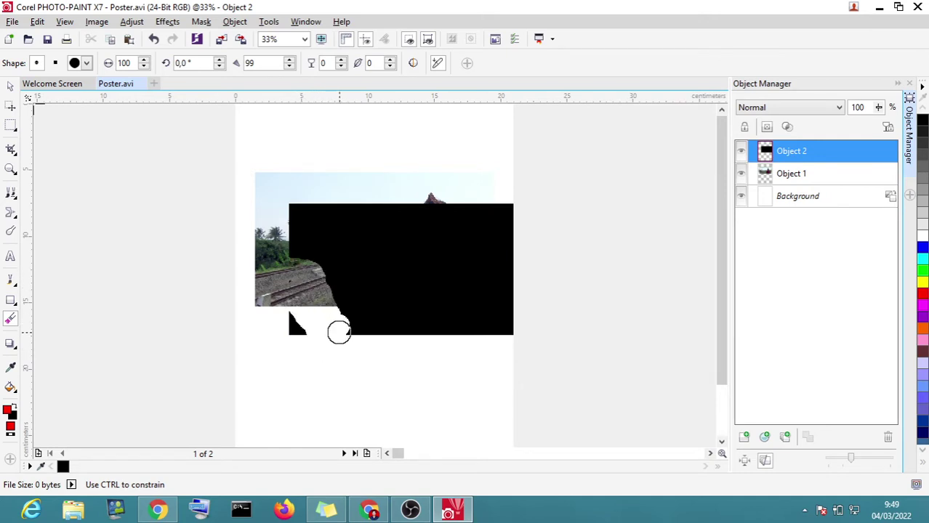
{"action": "left_click_drag", "start_coordinate": [318, 368], "coordinate": [316, 364]}
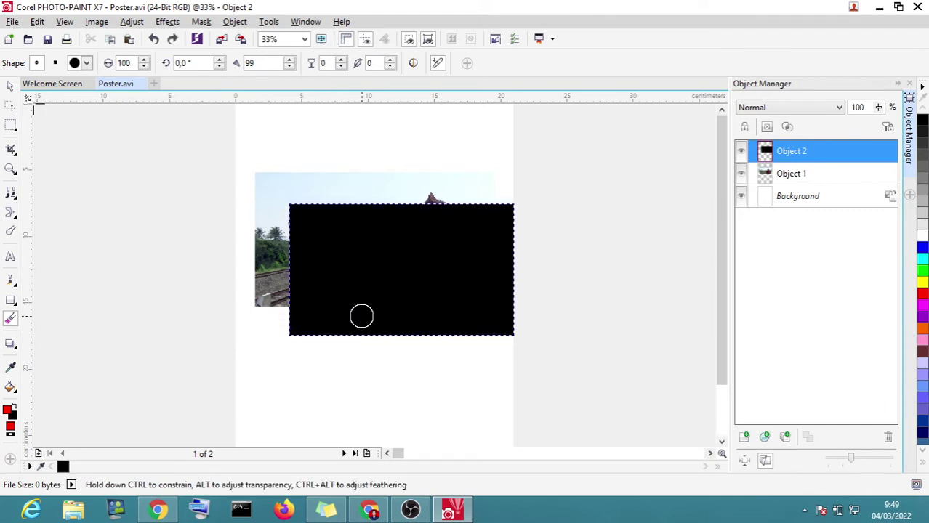
Step: Select the photo and the black rectangle alternately with the Object Pick tool to compare them as separate objects
{"action": "left_click", "coordinate": [9, 86]}
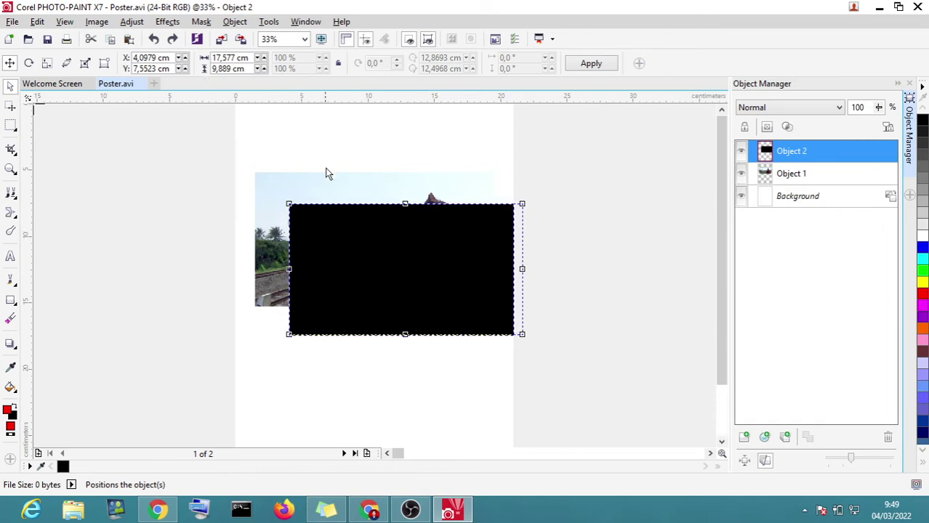
{"action": "left_click", "coordinate": [402, 197]}
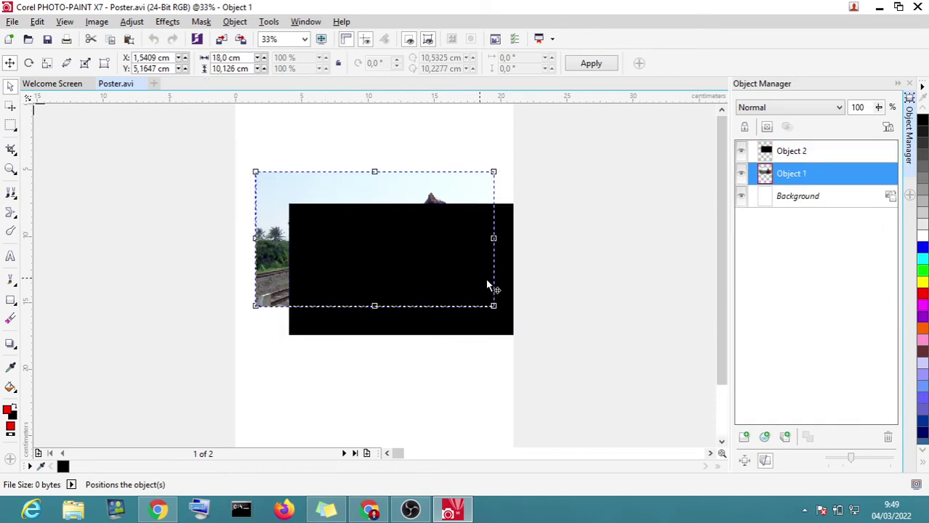
{"action": "left_click", "coordinate": [511, 293]}
{"action": "left_click", "coordinate": [446, 191]}
{"action": "left_click", "coordinate": [514, 318]}
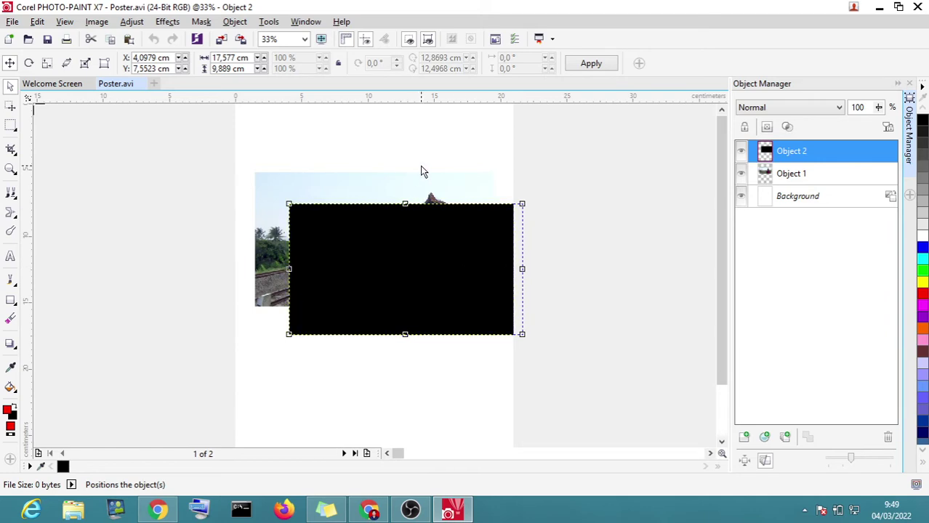
{"action": "left_click", "coordinate": [404, 197]}
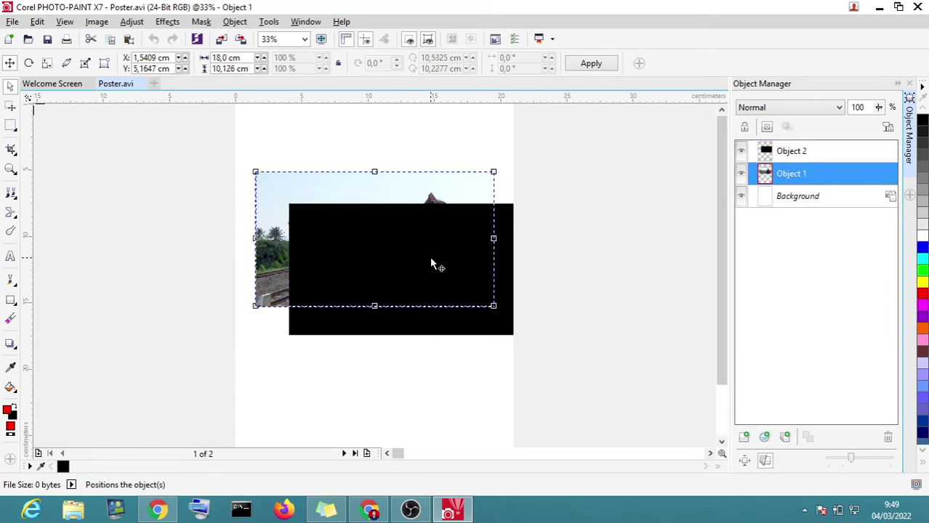
{"action": "left_click", "coordinate": [451, 313]}
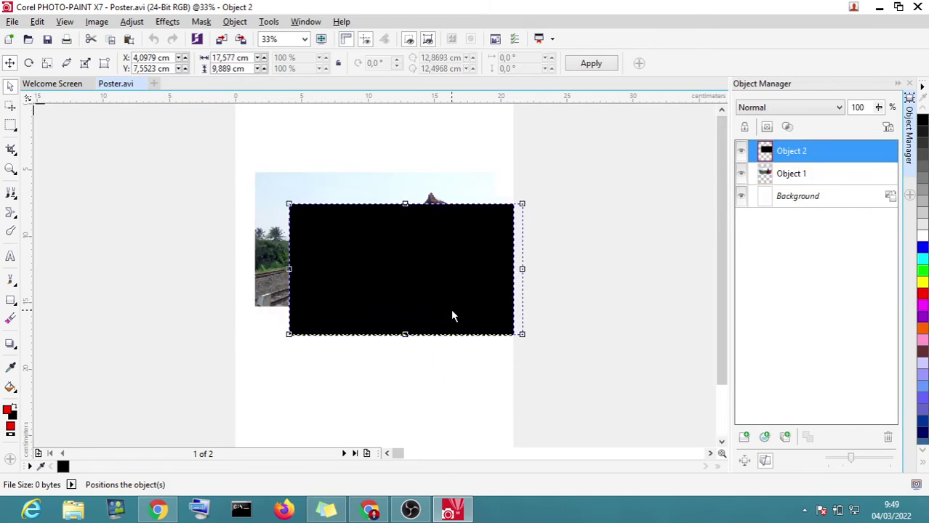
{"action": "left_click", "coordinate": [278, 194]}
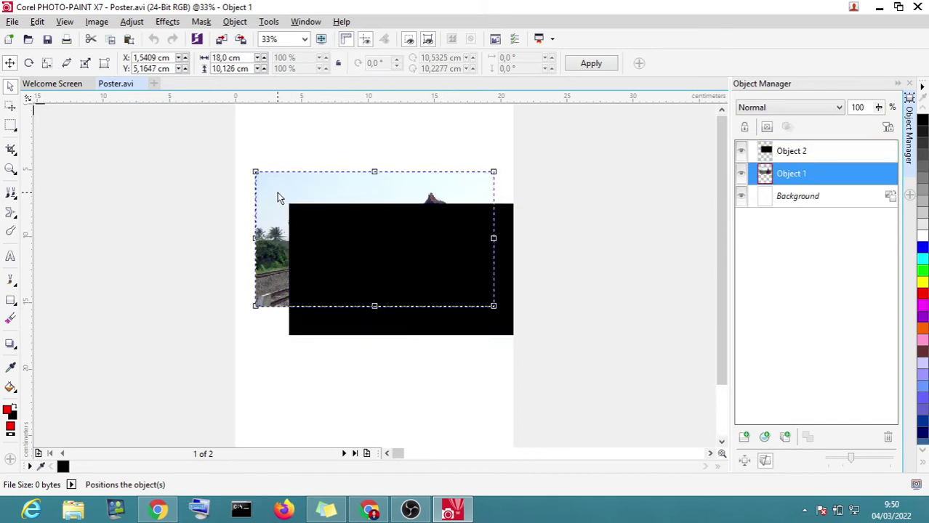
{"action": "left_click", "coordinate": [551, 292]}
{"action": "left_click", "coordinate": [500, 311]}
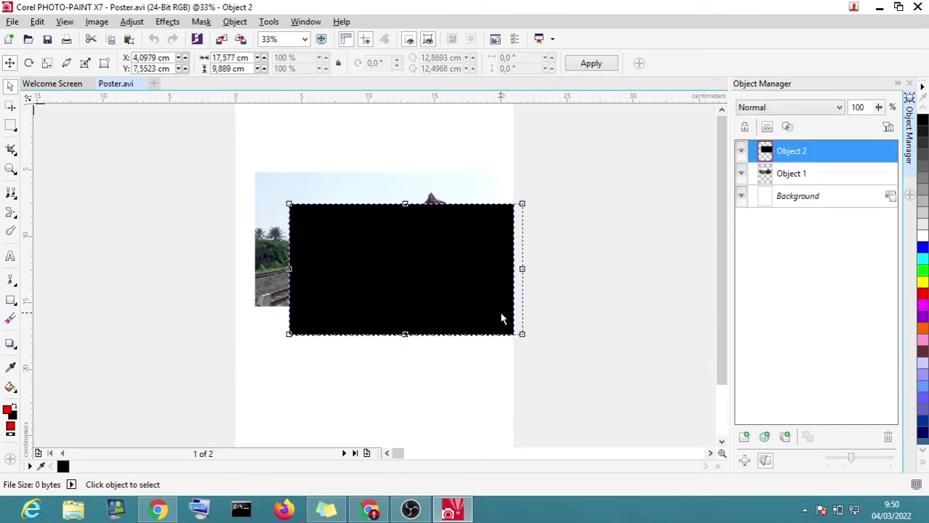
Step: Hide Object 2, select the photo beneath it, and show Object 2 again
{"action": "left_click", "coordinate": [740, 153]}
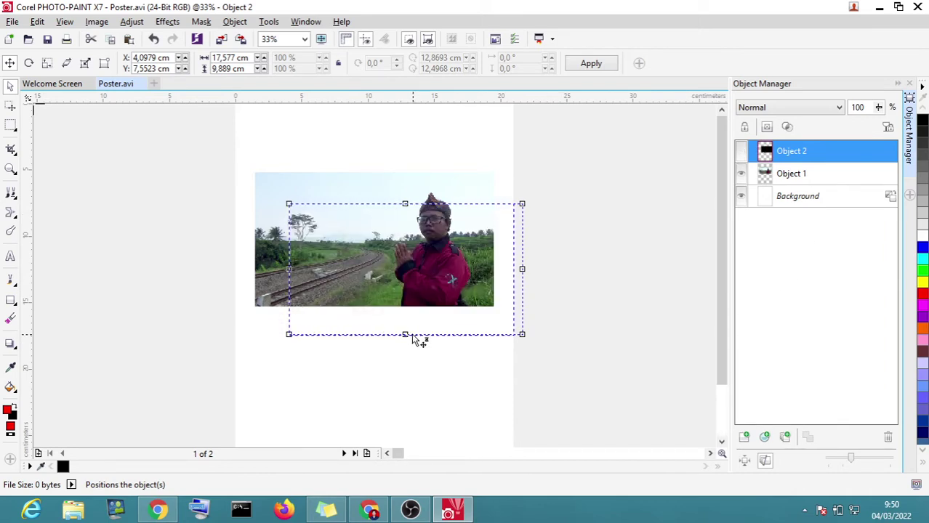
{"action": "left_click", "coordinate": [347, 186]}
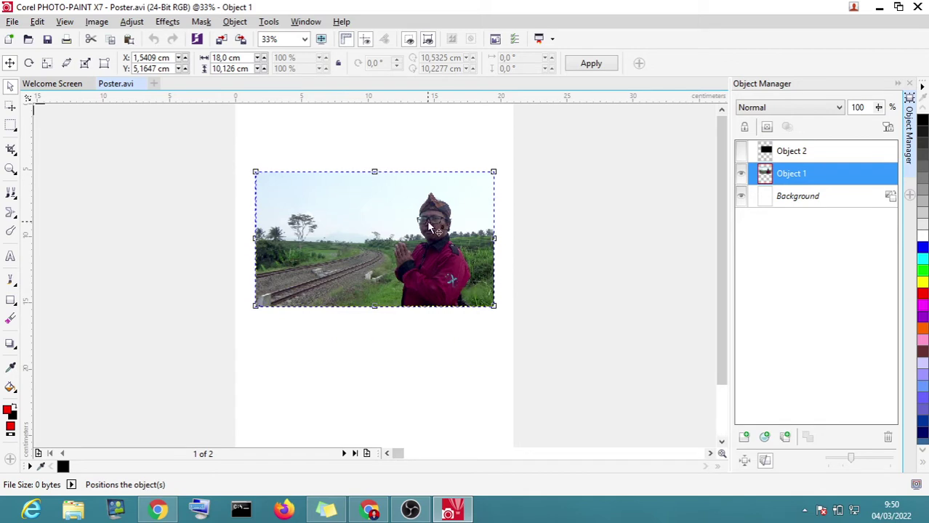
{"action": "left_click", "coordinate": [742, 155]}
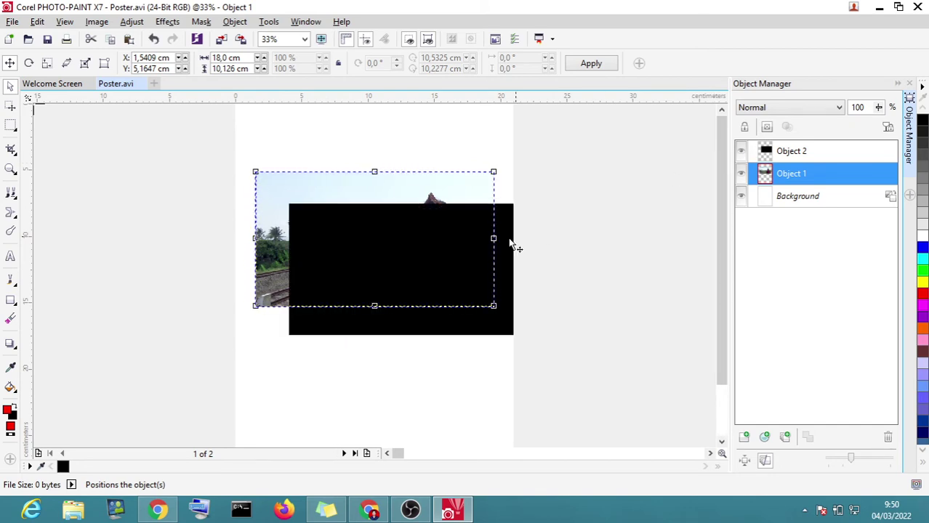
Step: Separate the two objects by moving the photo up the page and placing the black rectangle just below it
{"action": "left_click_drag", "start_coordinate": [475, 326], "coordinate": [442, 424]}
{"action": "left_click", "coordinate": [384, 189]}
{"action": "left_click_drag", "start_coordinate": [385, 189], "coordinate": [384, 160]}
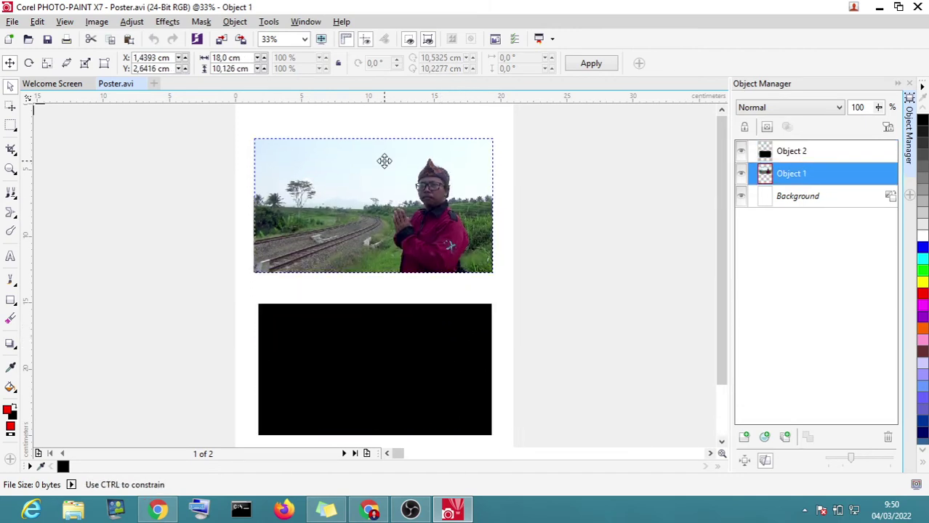
{"action": "left_click", "coordinate": [374, 328]}
{"action": "mouse_move", "coordinate": [373, 328]}
{"action": "left_mouse_down"}
{"action": "mouse_move", "coordinate": [368, 298]}
{"action": "mouse_move", "coordinate": [384, 313]}
{"action": "mouse_move", "coordinate": [383, 326]}
{"action": "mouse_move", "coordinate": [376, 320]}
{"action": "left_mouse_up"}
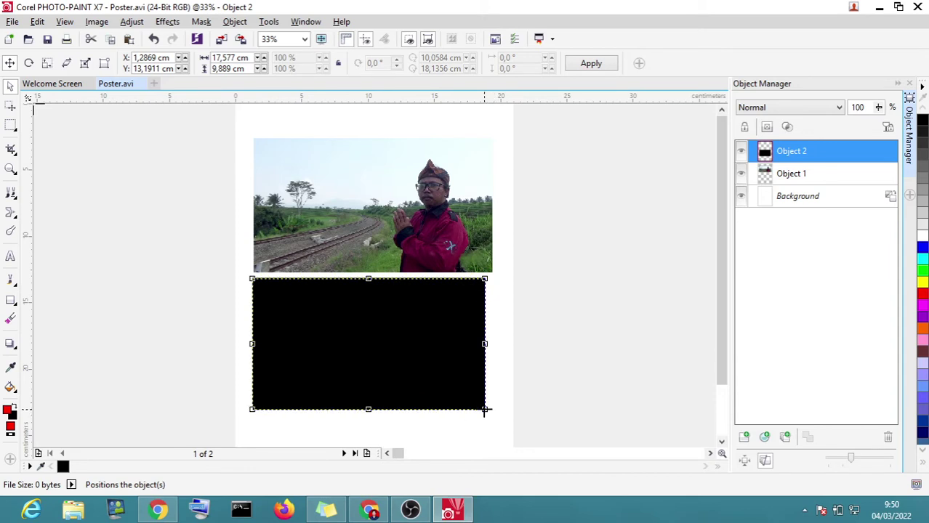
Step: Enlarge the black rectangle to about 18.27 × 10.28 cm, and delete it
{"action": "left_click_drag", "start_coordinate": [485, 410], "coordinate": [485, 429]}
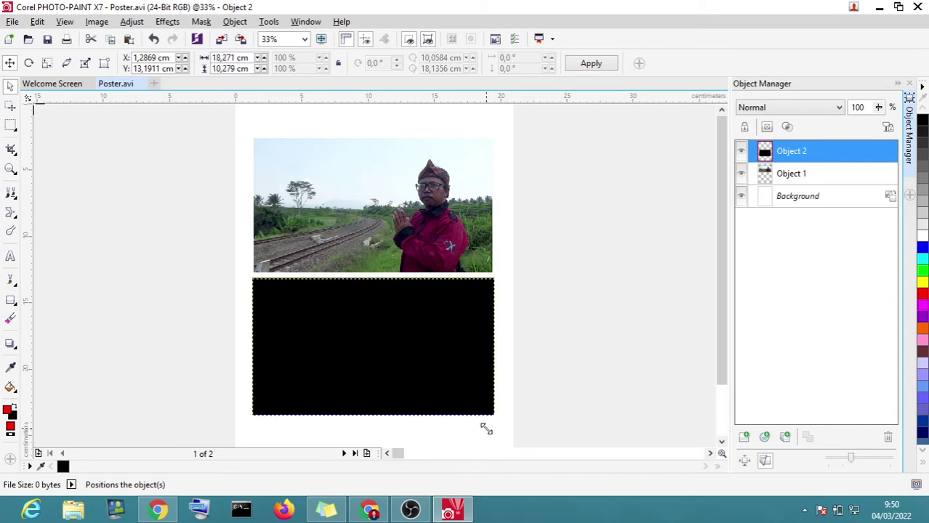
{"action": "right_click", "coordinate": [398, 278]}
{"action": "left_click", "coordinate": [408, 286]}
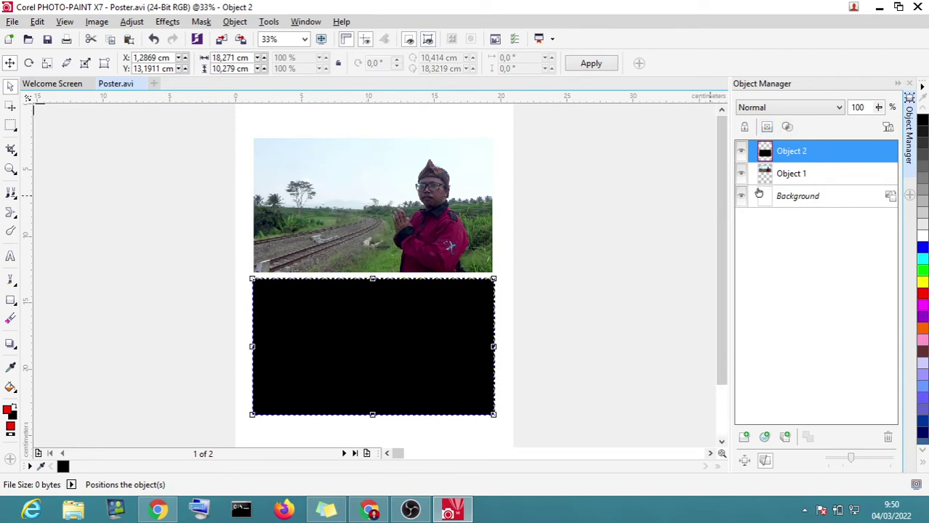
{"action": "key", "text": "ctrl+s"}
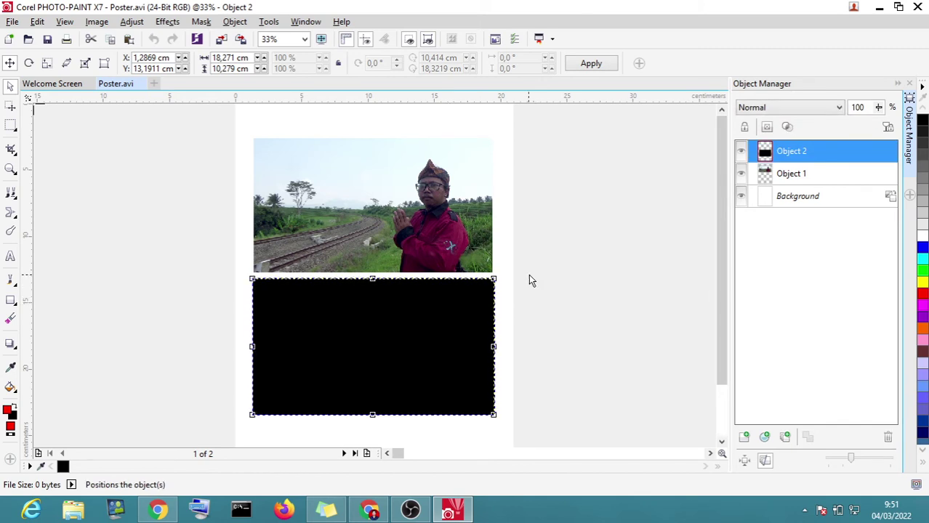
{"action": "key", "text": "Delete"}
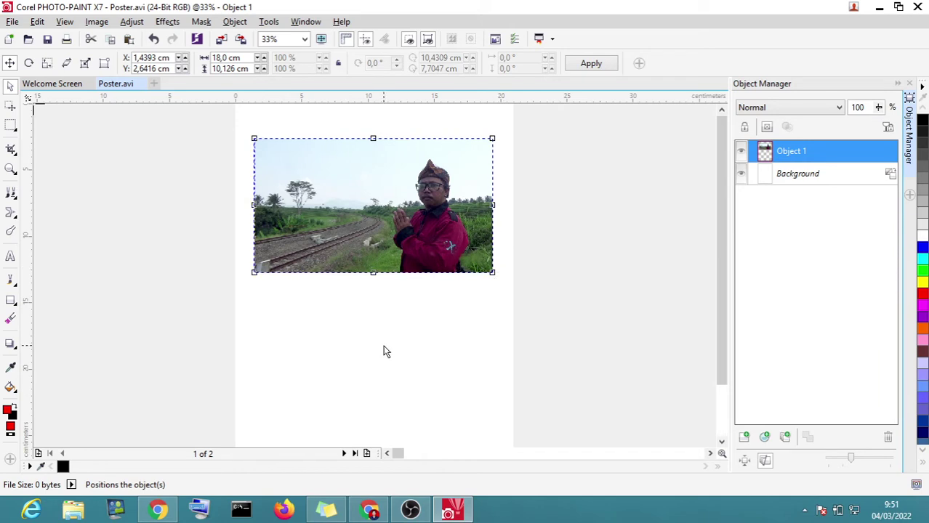
Step: Crop the image closely around the railway photo to about 17.75 × 9.89 cm, and deselect the photo
{"action": "left_click", "coordinate": [10, 149]}
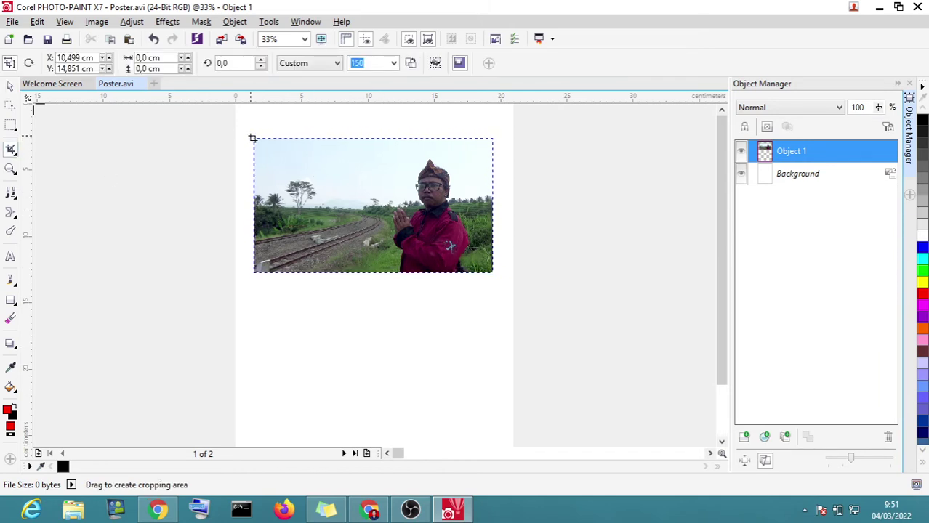
{"action": "left_click_drag", "start_coordinate": [254, 139], "coordinate": [495, 270]}
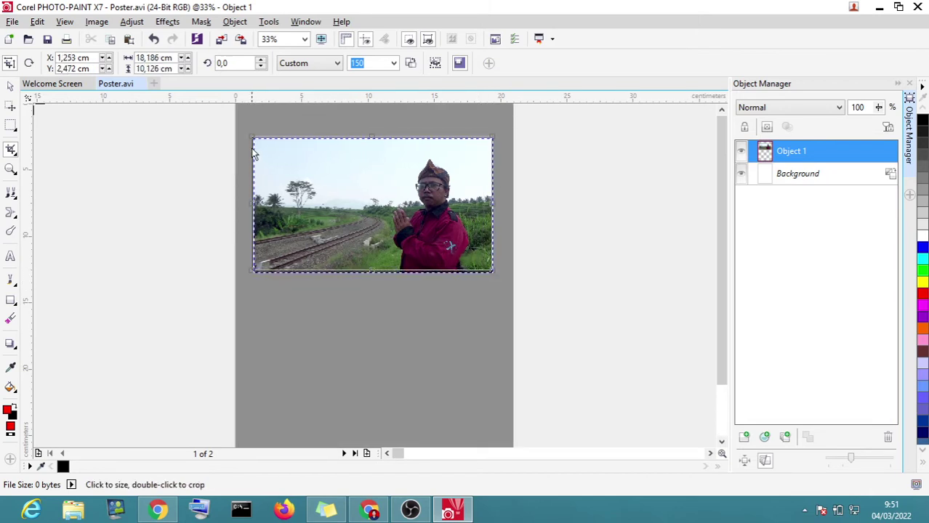
{"action": "left_click_drag", "start_coordinate": [249, 134], "coordinate": [256, 137]}
{"action": "double_click", "coordinate": [385, 218]}
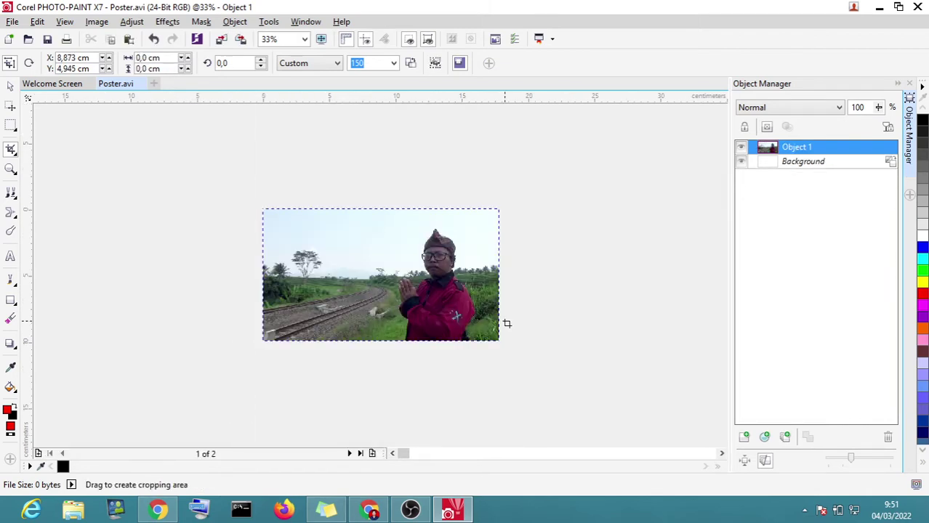
{"action": "left_click", "coordinate": [10, 87]}
{"action": "left_click", "coordinate": [266, 115]}
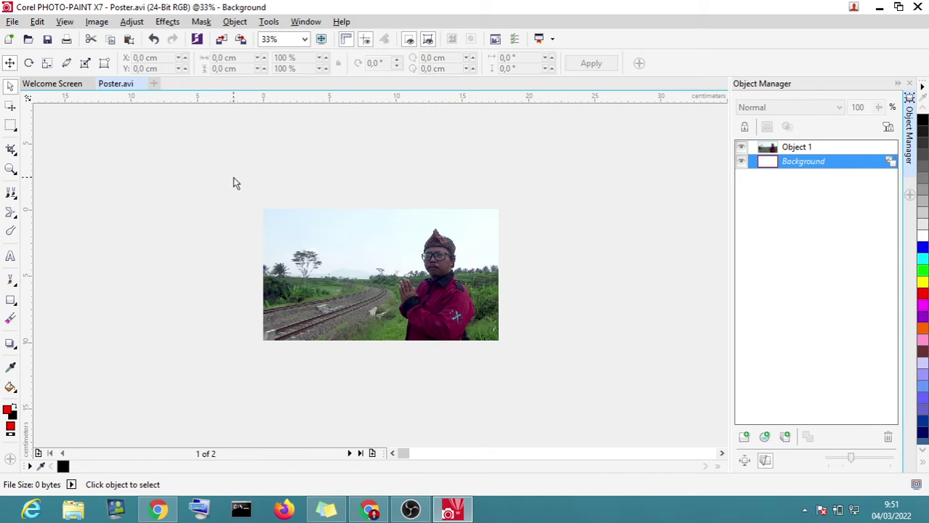
Step: Examine the file types offered for saving the Poster image, and cancel the save
{"action": "left_click", "coordinate": [12, 21]}
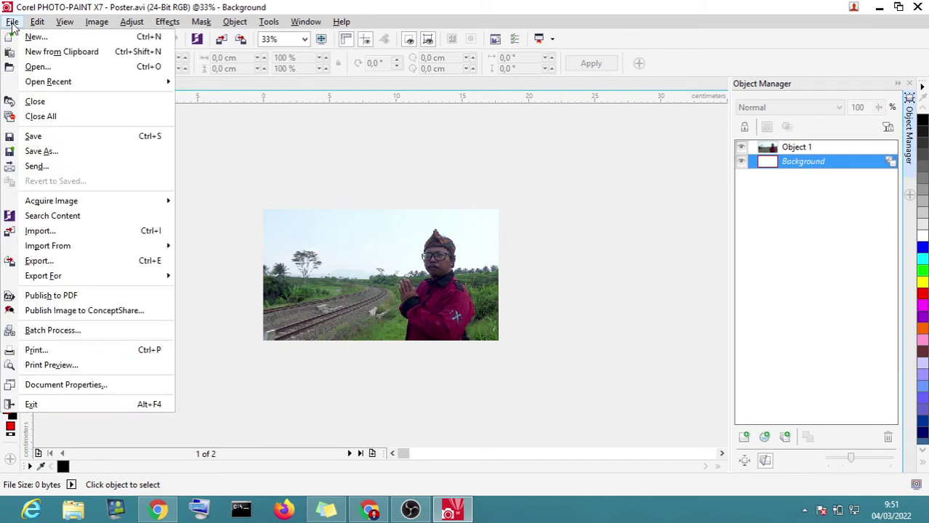
{"action": "left_click", "coordinate": [70, 142]}
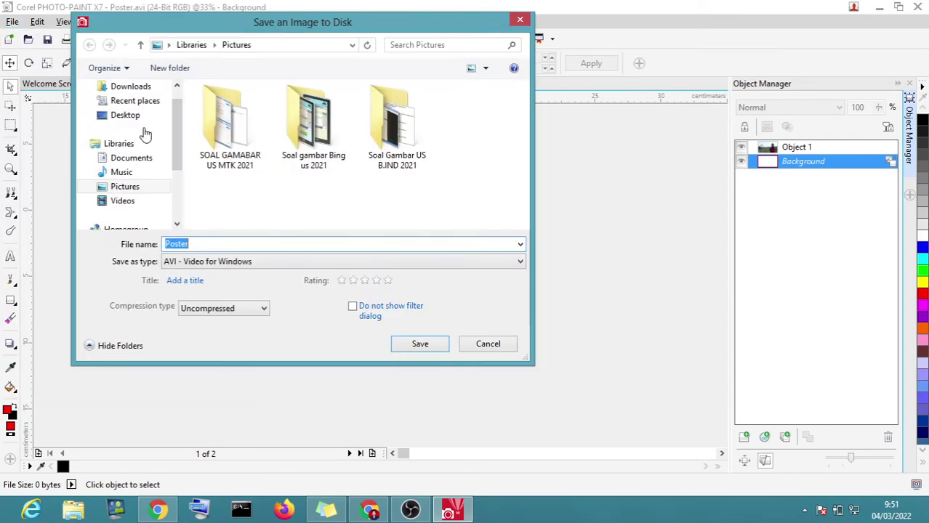
{"action": "scroll", "coordinate": [146, 133], "scroll_direction": "up", "scroll_amount": 1}
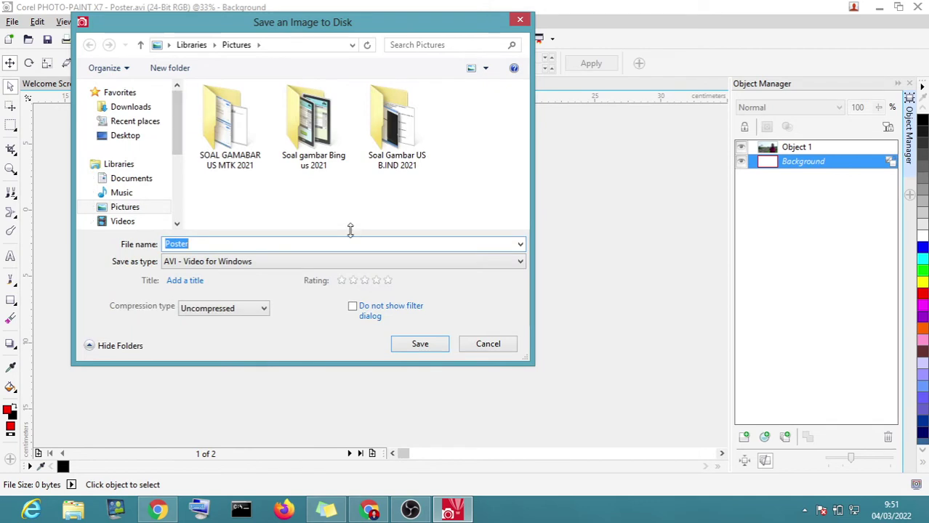
{"action": "left_click", "coordinate": [320, 262]}
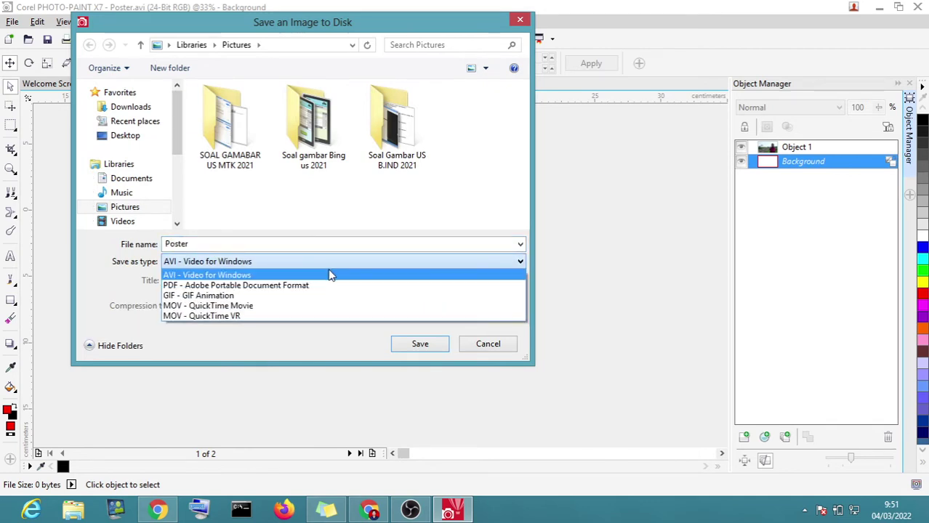
{"action": "left_click", "coordinate": [338, 208]}
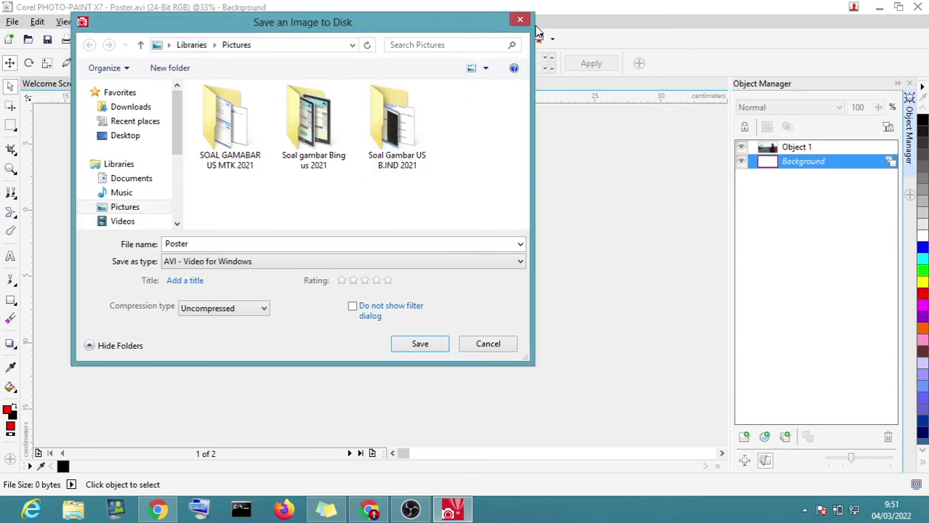
{"action": "left_click", "coordinate": [521, 20]}
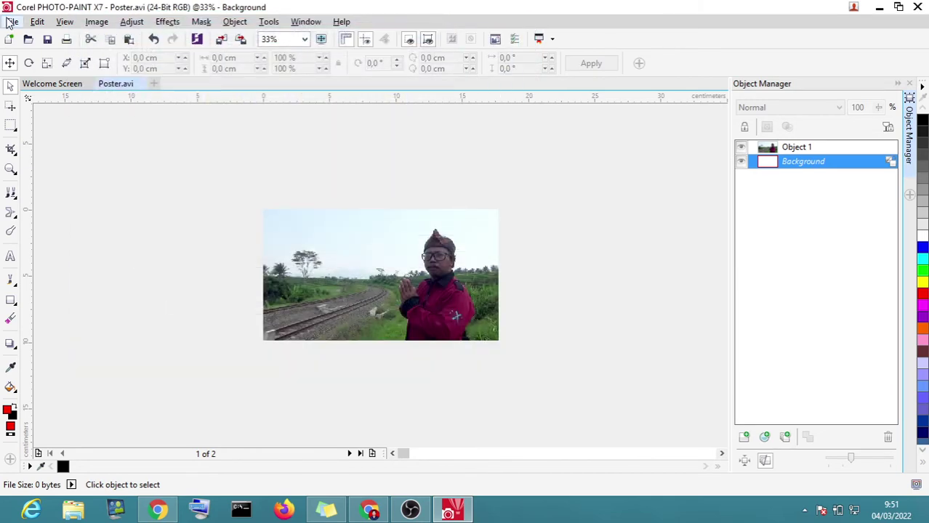
Step: Select the railway photo, recheck the file types available for saving it, and cancel the save again
{"action": "left_click", "coordinate": [10, 22]}
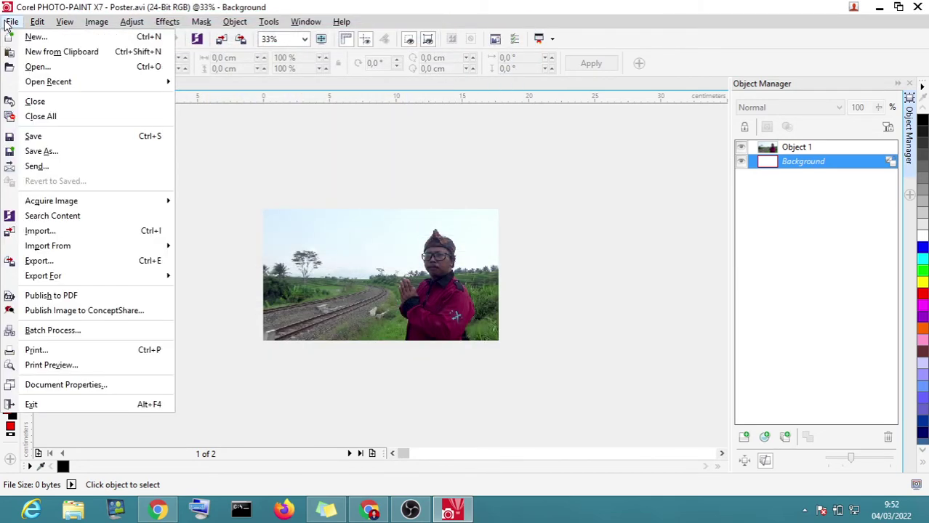
{"action": "left_click", "coordinate": [588, 290]}
{"action": "left_click", "coordinate": [375, 314]}
{"action": "right_click", "coordinate": [376, 314]}
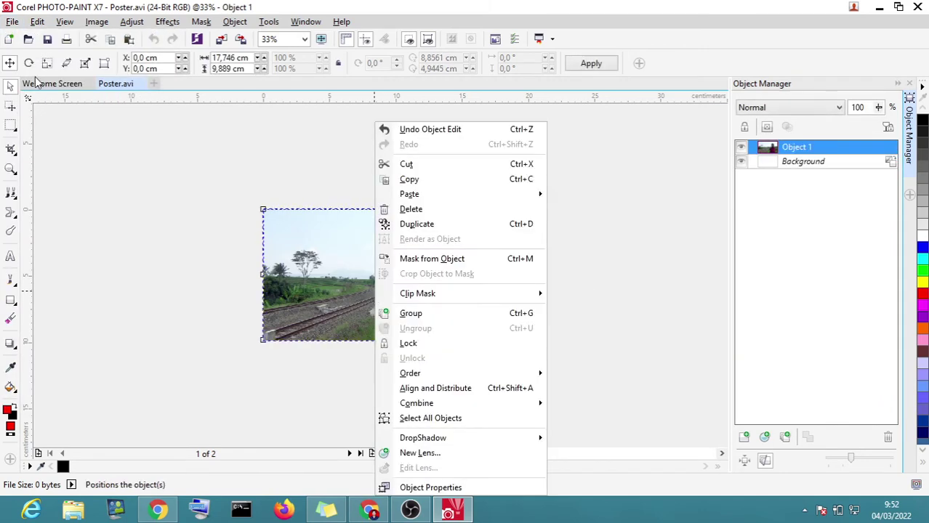
{"action": "left_click", "coordinate": [12, 22]}
{"action": "left_click", "coordinate": [13, 22]}
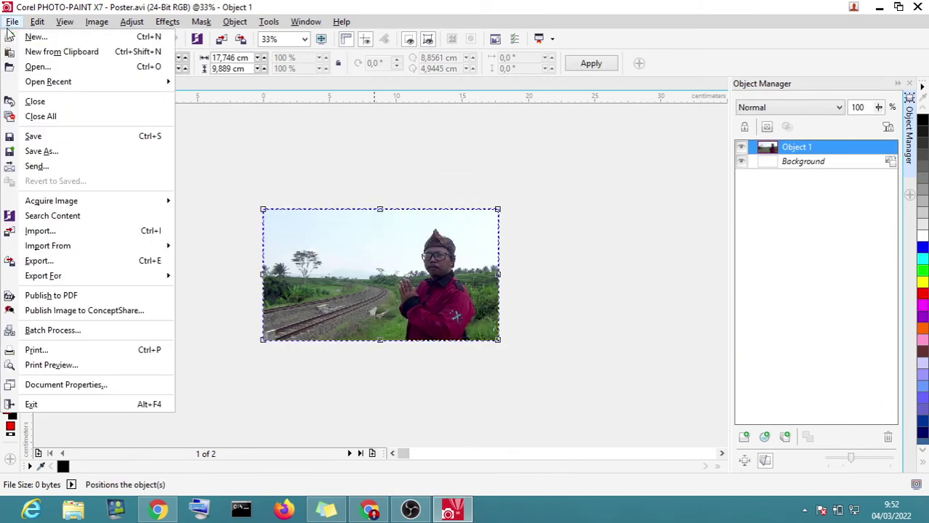
{"action": "left_click", "coordinate": [62, 140]}
{"action": "left_click", "coordinate": [342, 263]}
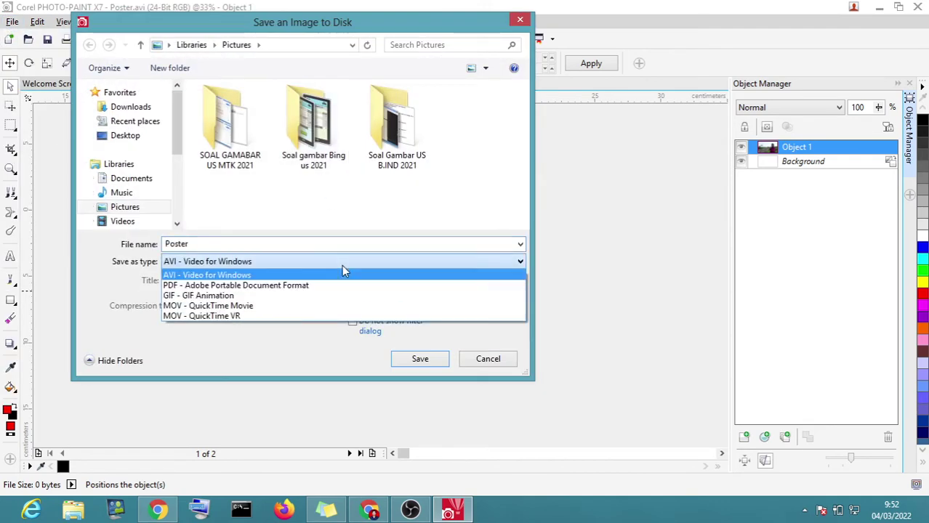
{"action": "left_click", "coordinate": [439, 277]}
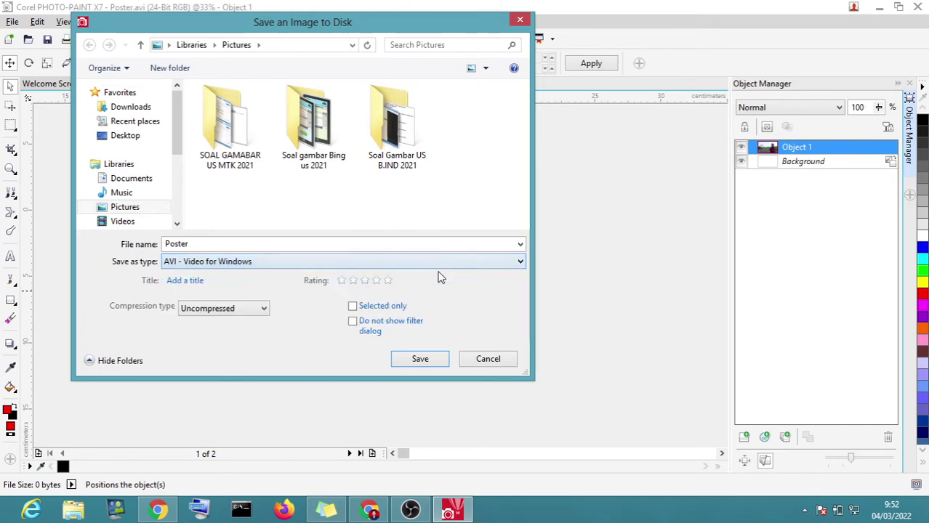
{"action": "left_click", "coordinate": [499, 395]}
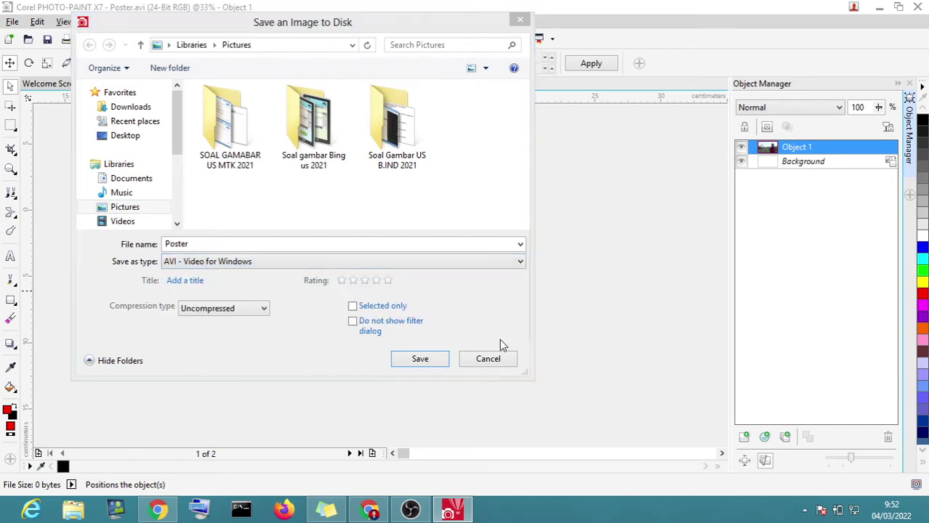
{"action": "left_click", "coordinate": [489, 359]}
Step: Examine the commands available for the photo object, including its drop shadow and clip mask options
{"action": "right_click", "coordinate": [449, 276]}
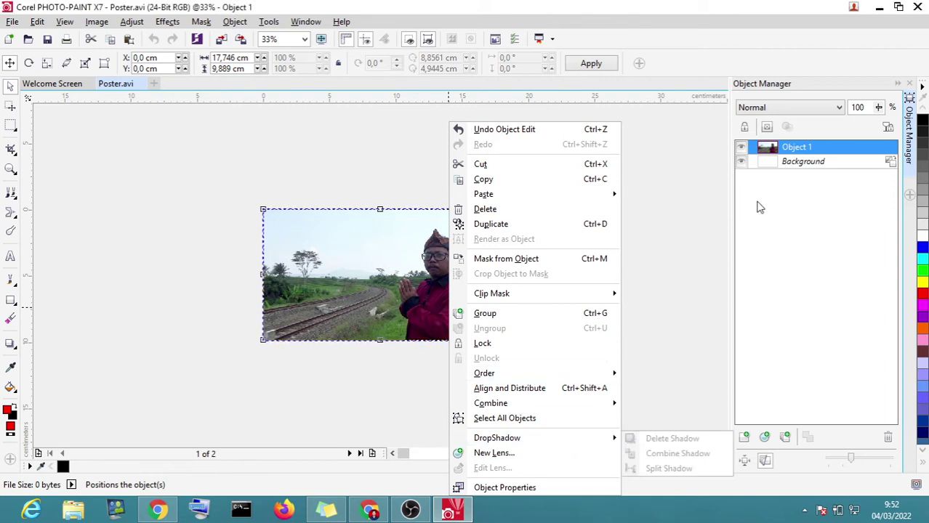
{"action": "right_click", "coordinate": [807, 149]}
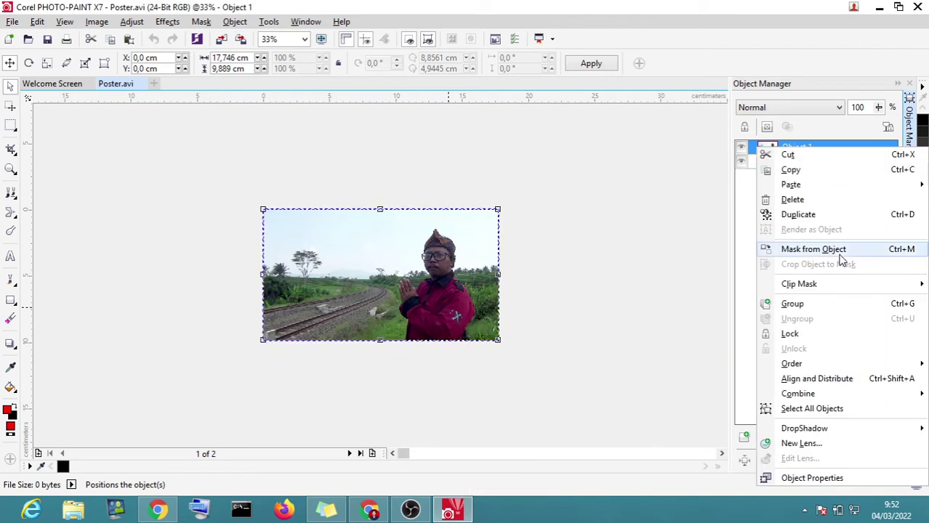
{"action": "mouse_move", "coordinate": [835, 291]}
{"action": "left_click", "coordinate": [646, 196]}
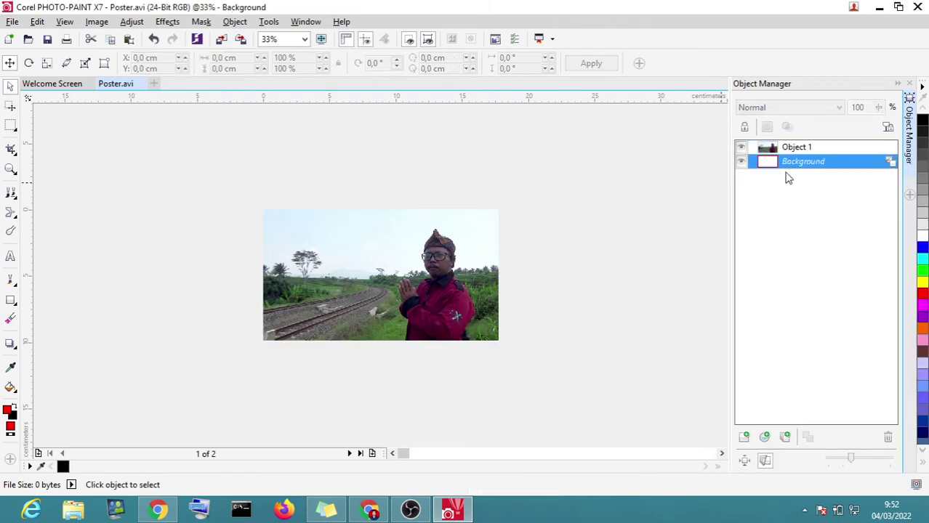
{"action": "left_click", "coordinate": [370, 283]}
{"action": "right_click", "coordinate": [370, 284]}
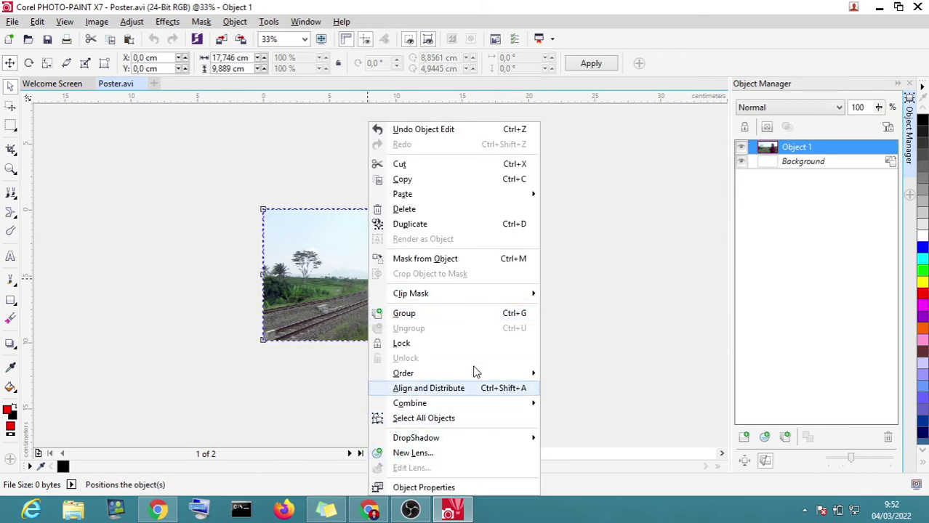
{"action": "mouse_move", "coordinate": [503, 302]}
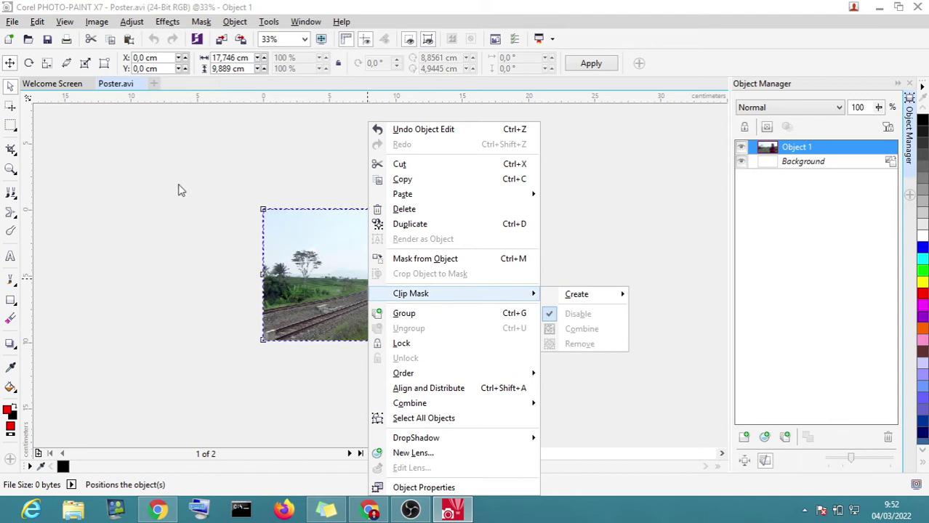
{"action": "left_click", "coordinate": [150, 165]}
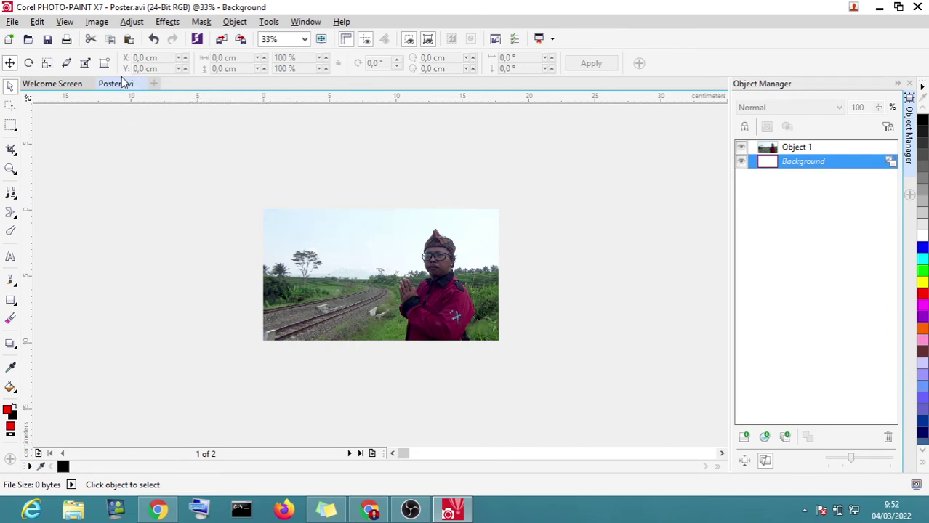
Step: Copy the railway photo, and create a new 100 × 150 mm image using the PHOTO-PAINT default preset
{"action": "left_click", "coordinate": [310, 272]}
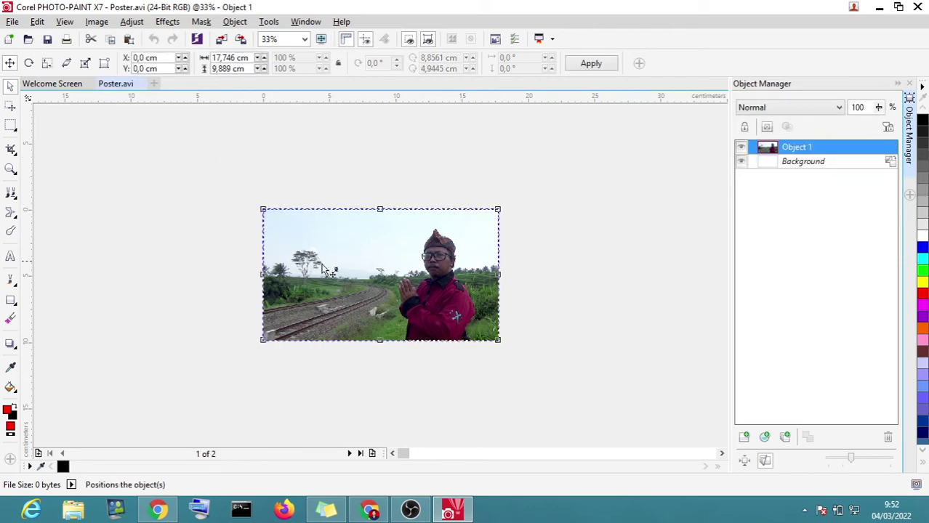
{"action": "left_click", "coordinate": [156, 85]}
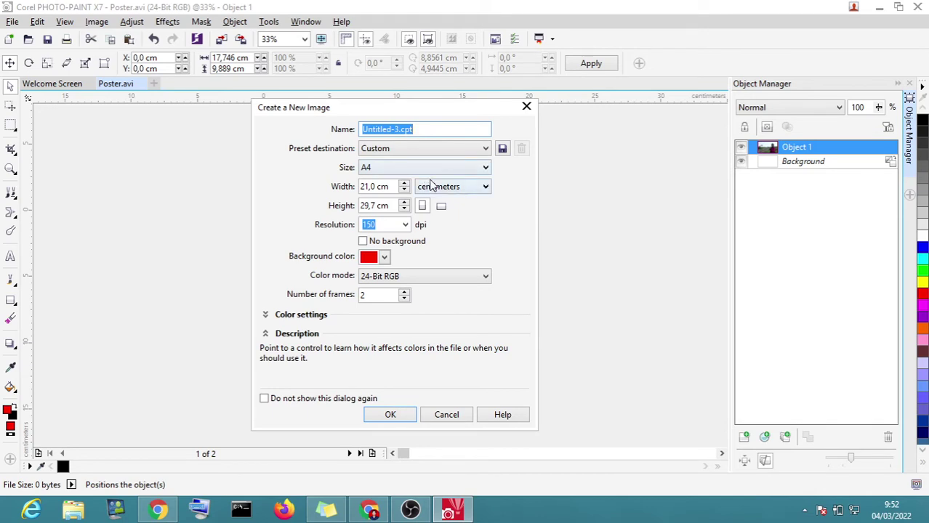
{"action": "left_click", "coordinate": [484, 148]}
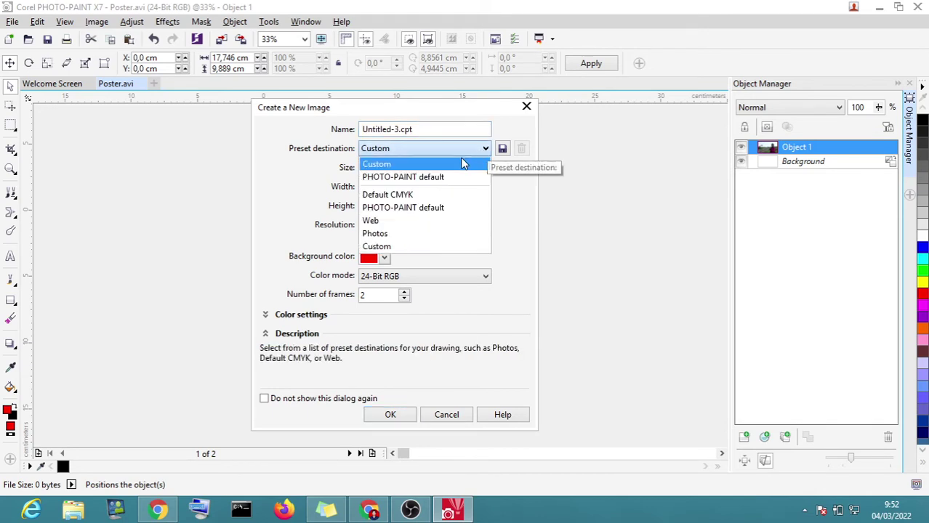
{"action": "left_click", "coordinate": [408, 176]}
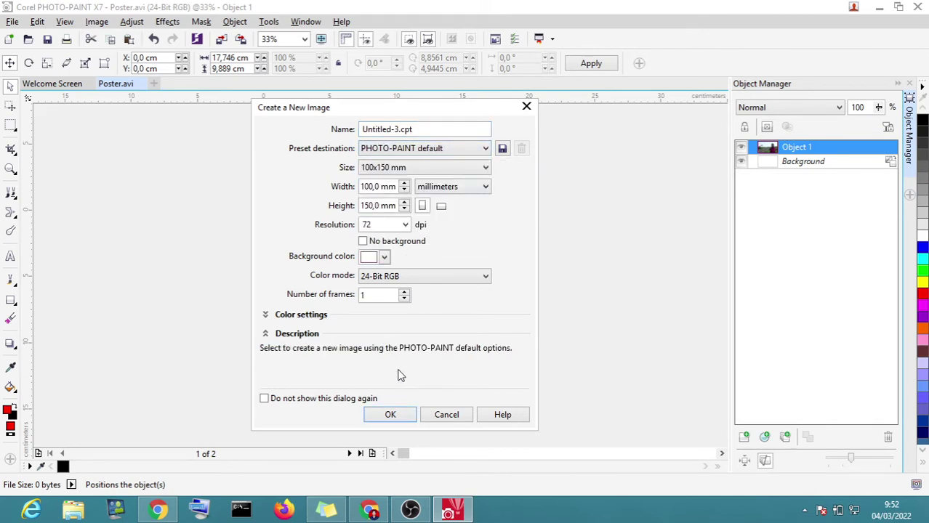
{"action": "left_click", "coordinate": [391, 415]}
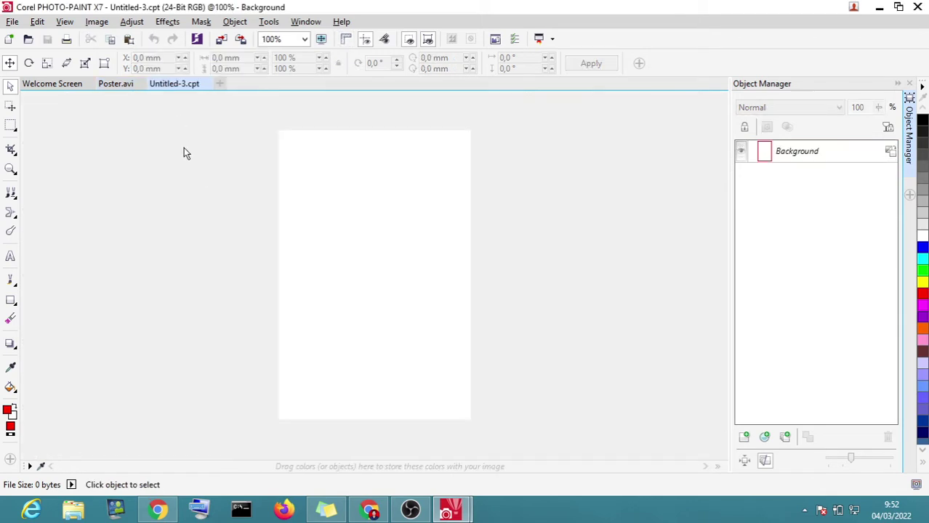
{"action": "key", "text": "ctrl+v"}
{"action": "scroll", "coordinate": [367, 228], "scroll_direction": "down", "scroll_amount": 1}
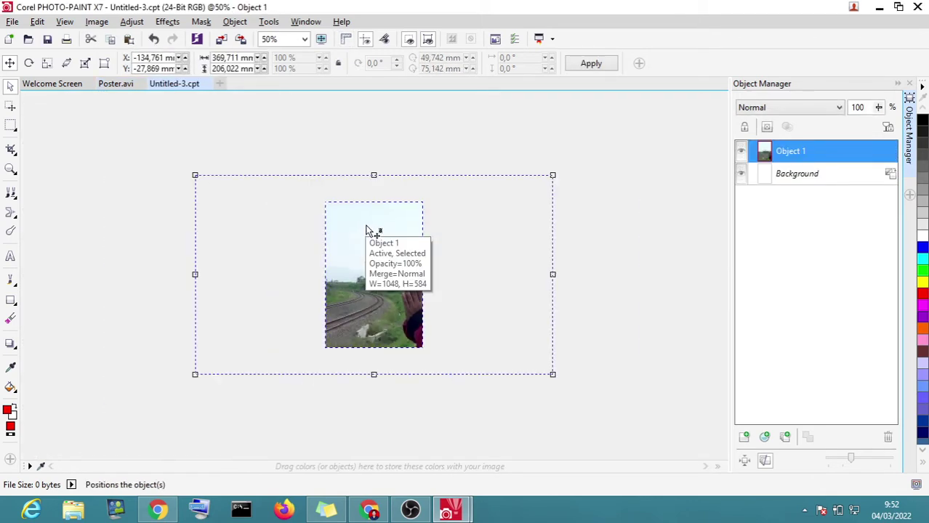
{"action": "key", "text": "ctrl+z"}
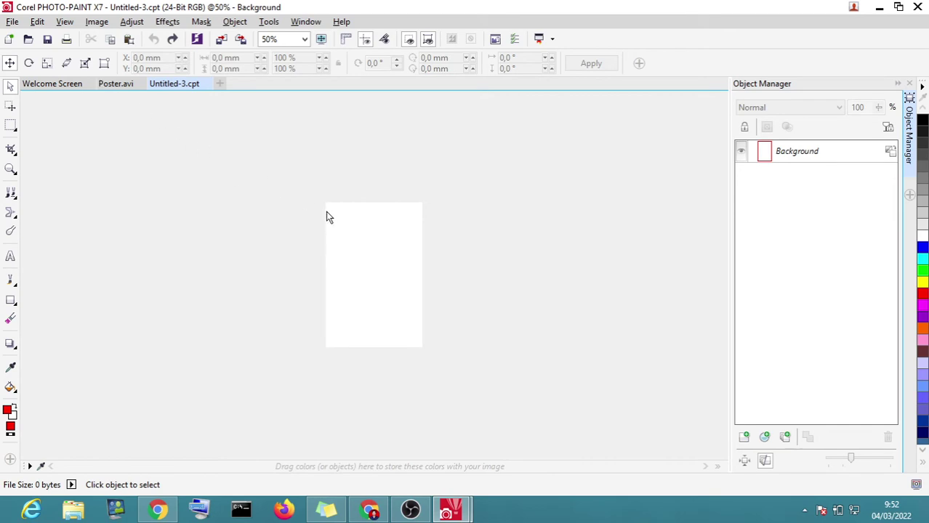
Step: Paste the railway photo into the new image, and scale it to about 96.3 × 54 mm to fit within the page width
{"action": "key", "text": "ctrl+v"}
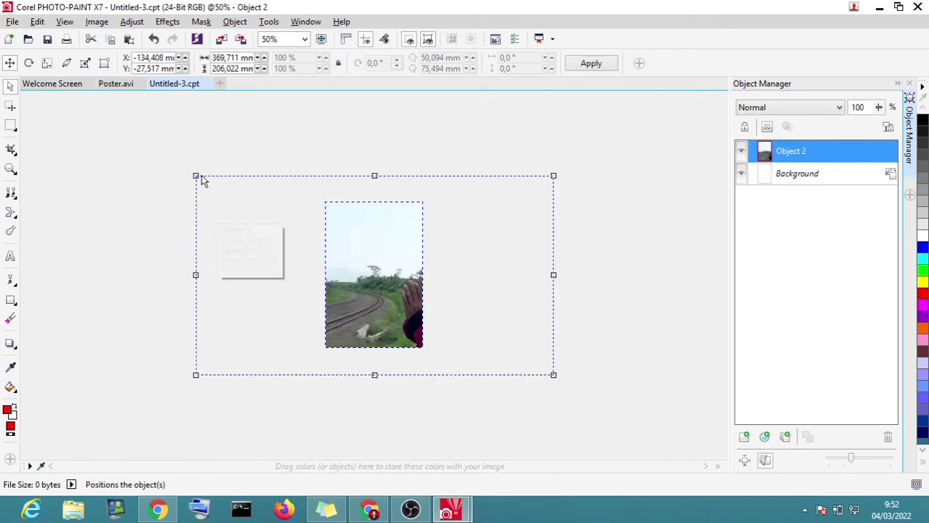
{"action": "left_click_drag", "start_coordinate": [195, 175], "coordinate": [343, 230]}
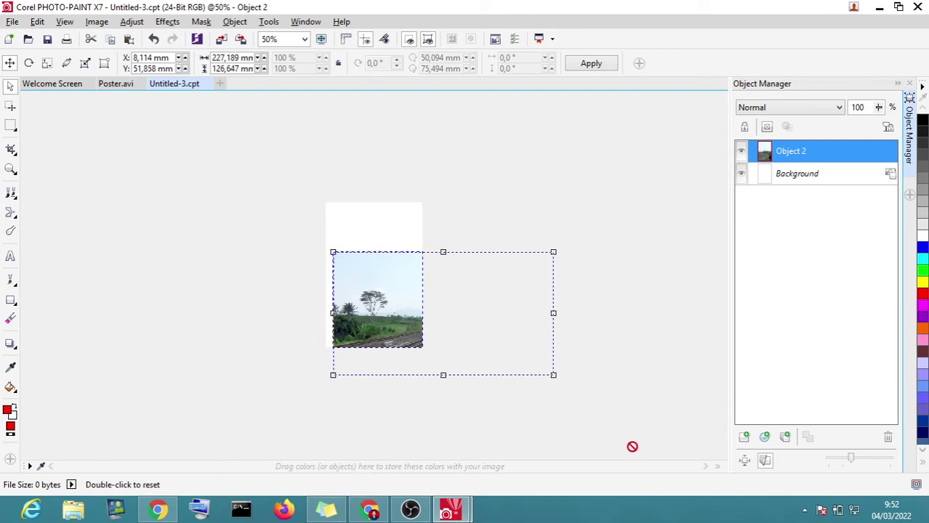
{"action": "left_click_drag", "start_coordinate": [562, 379], "coordinate": [386, 273]}
{"action": "scroll", "coordinate": [401, 293], "scroll_direction": "up", "scroll_amount": 2}
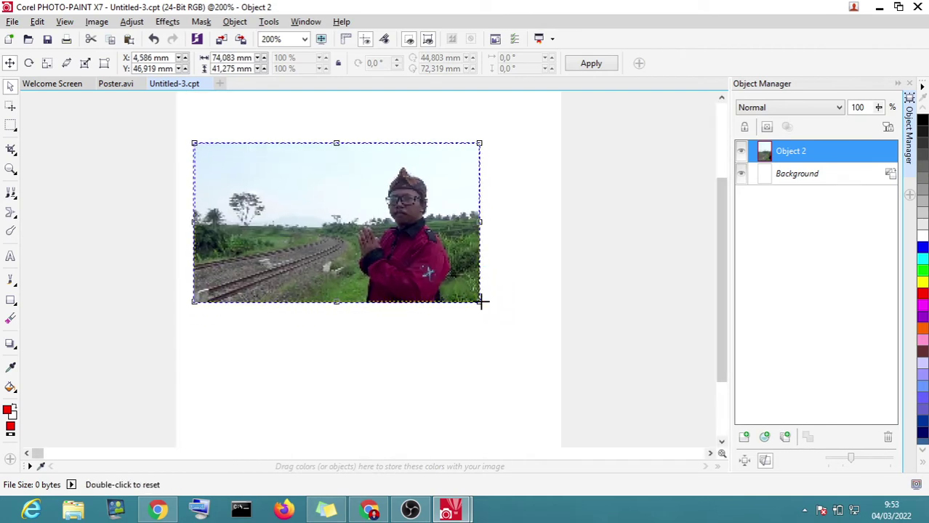
{"action": "left_click_drag", "start_coordinate": [481, 306], "coordinate": [548, 352]}
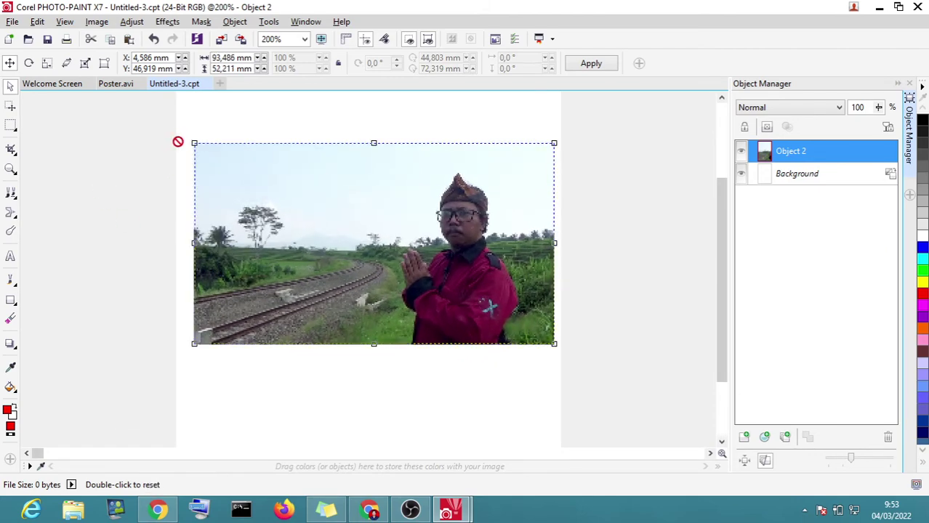
{"action": "left_click_drag", "start_coordinate": [194, 143], "coordinate": [182, 136]}
{"action": "right_click", "coordinate": [331, 270]}
{"action": "left_click", "coordinate": [363, 276]}
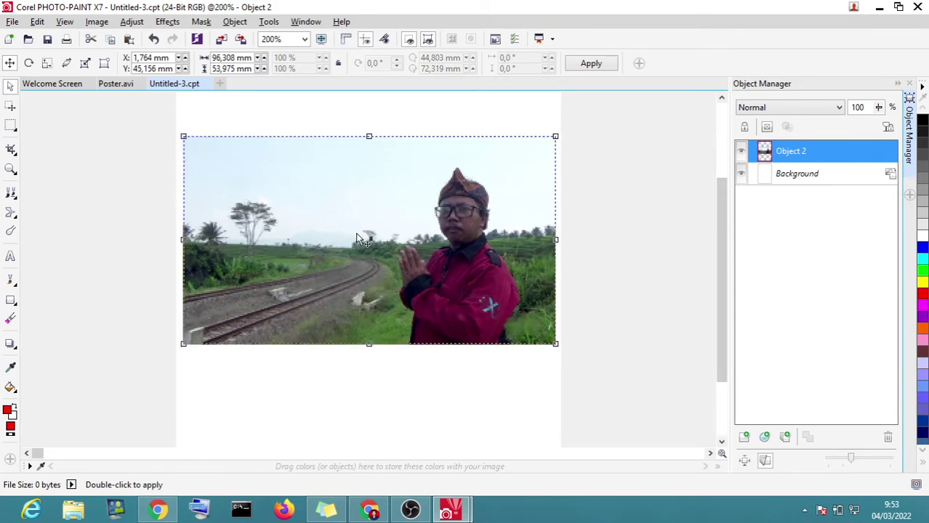
Step: Crop the new image closely around the pasted photo to about 97 × 54.3 mm, and deselect the photo
{"action": "left_click", "coordinate": [10, 150]}
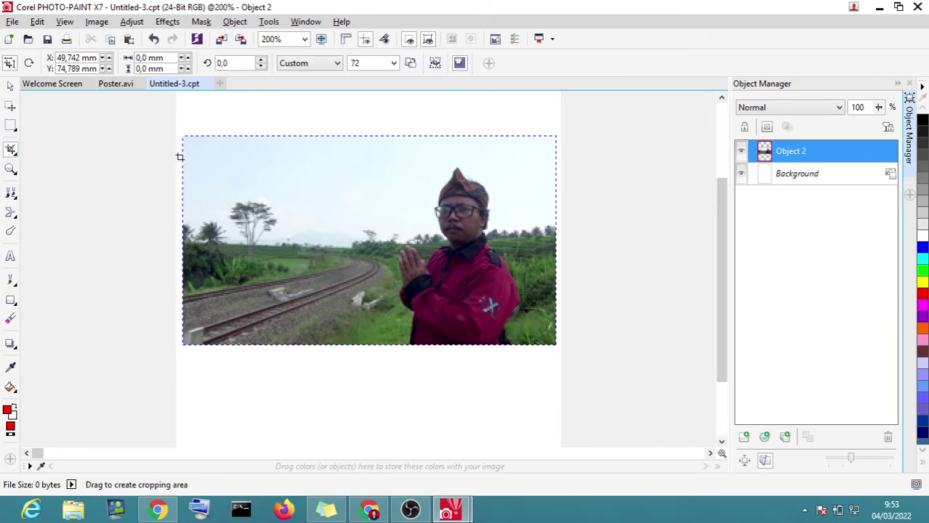
{"action": "left_click_drag", "start_coordinate": [182, 136], "coordinate": [557, 346]}
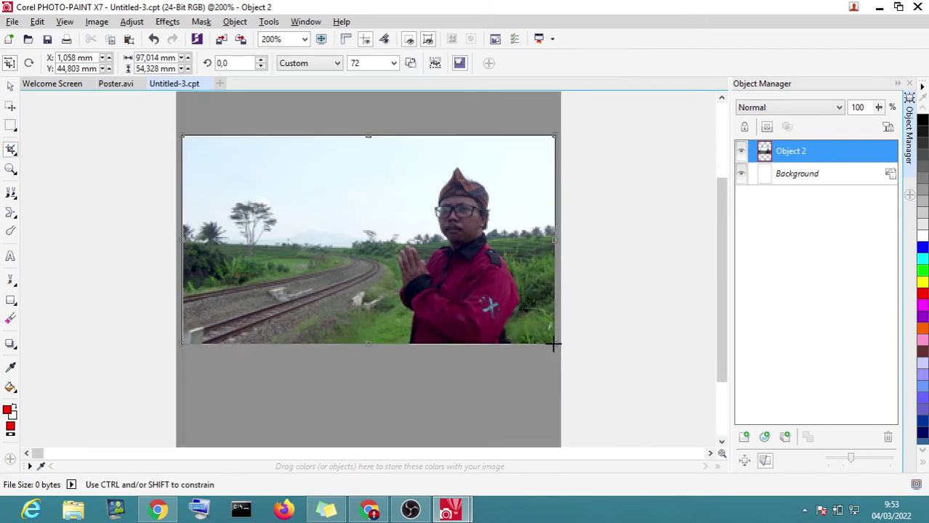
{"action": "double_click", "coordinate": [525, 325]}
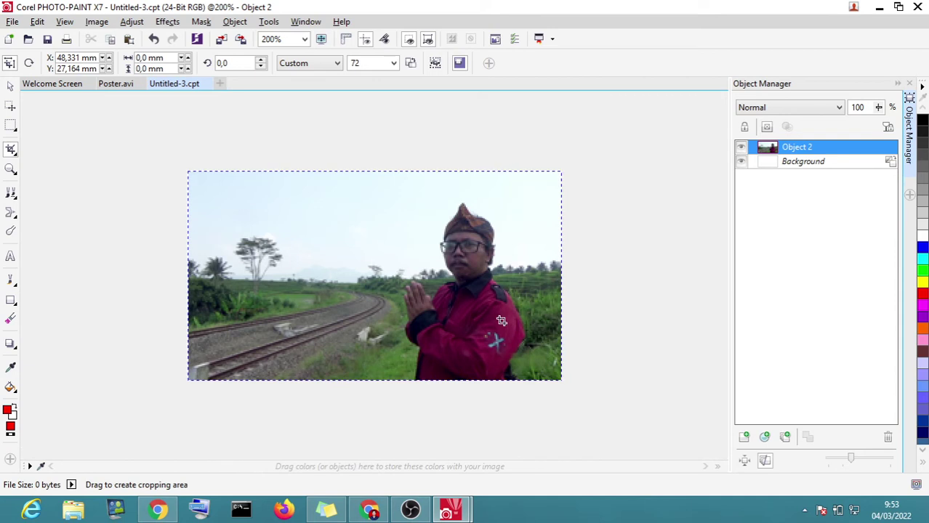
{"action": "left_click", "coordinate": [10, 86]}
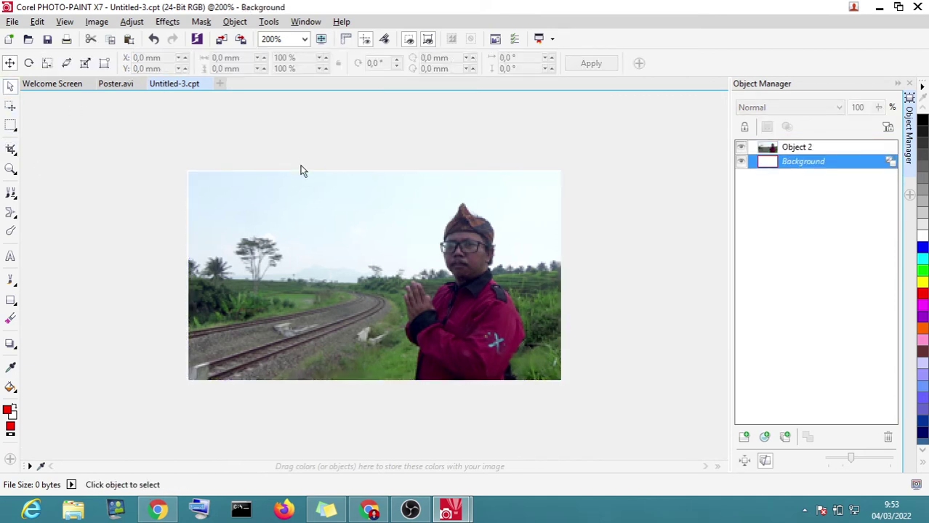
Step: Save the cropped image as Untitled-3 in the Pictures library, in CPT - Corel PHOTO-PAINT Image format
{"action": "left_click", "coordinate": [13, 22]}
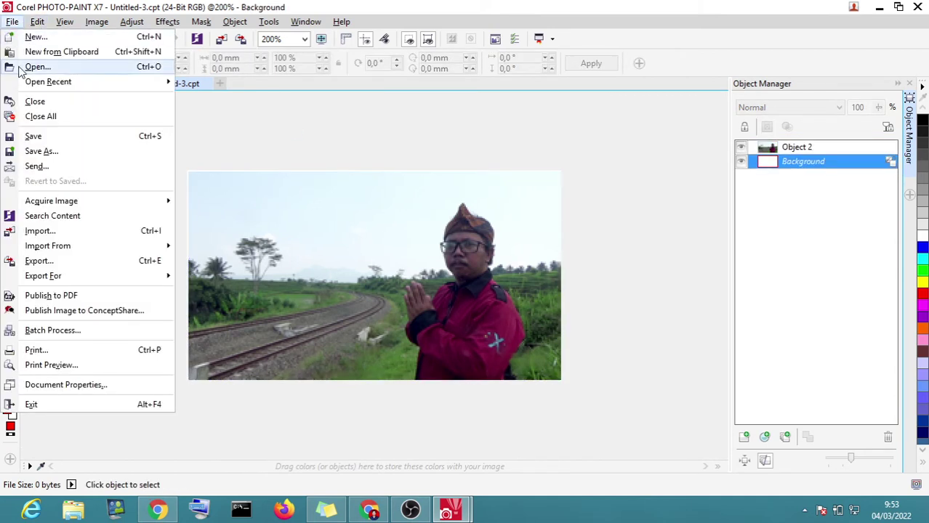
{"action": "left_click", "coordinate": [64, 135]}
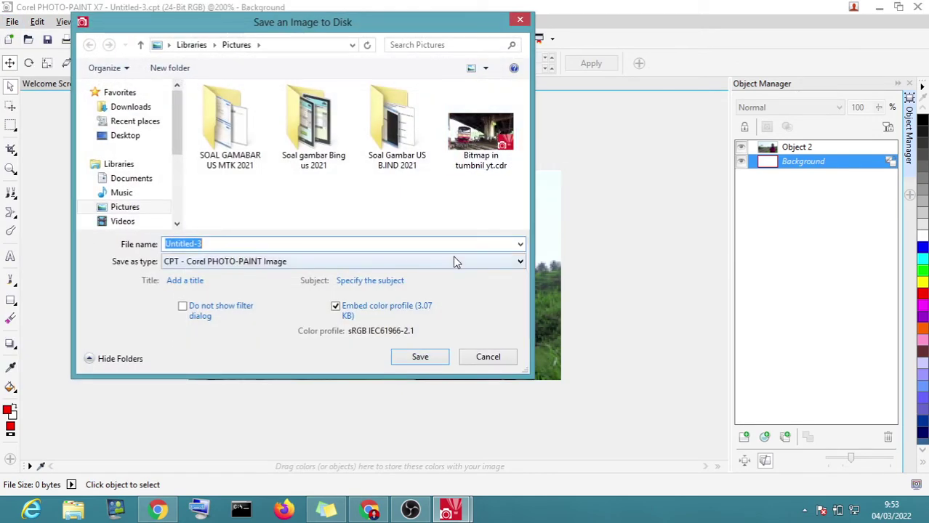
{"action": "left_click", "coordinate": [454, 261]}
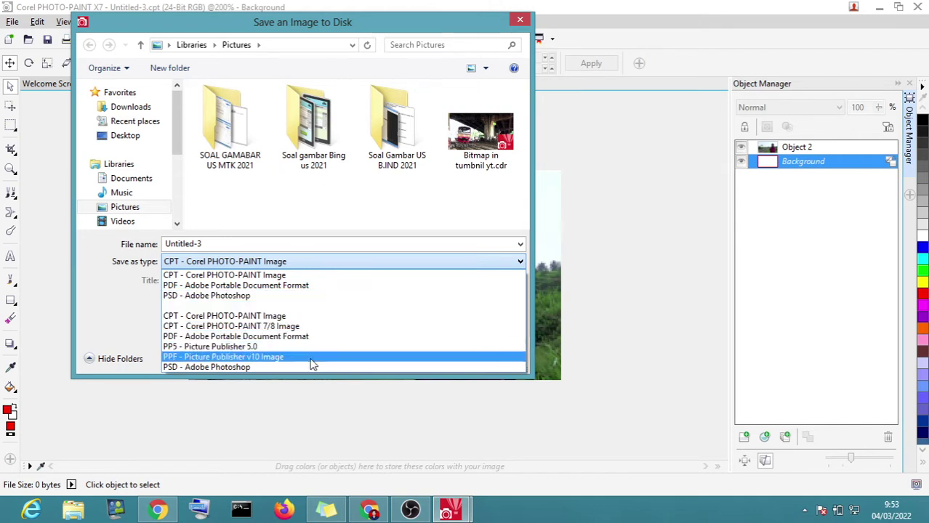
{"action": "left_click", "coordinate": [360, 183]}
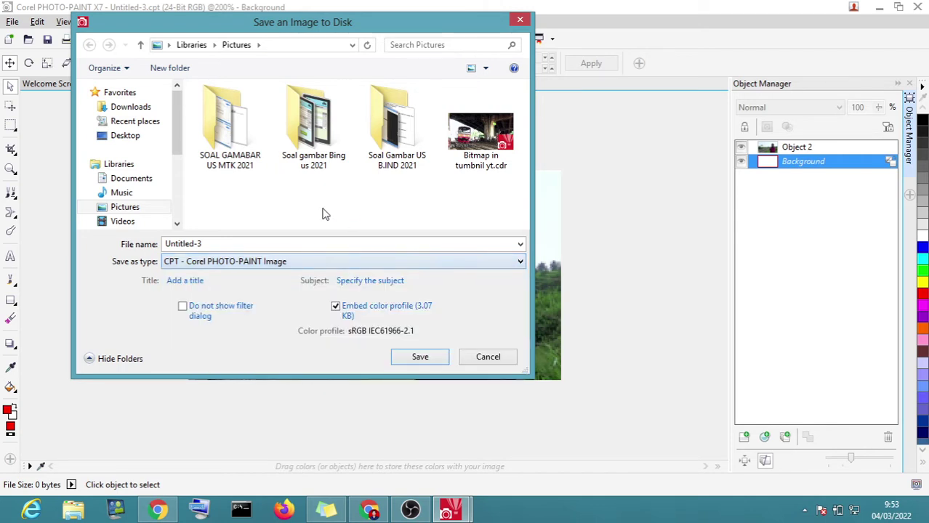
{"action": "left_click", "coordinate": [436, 356]}
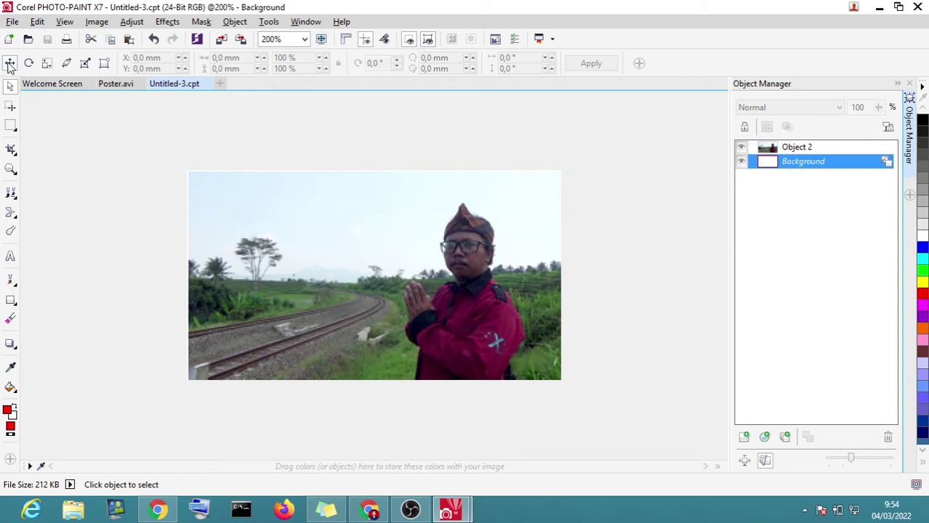
Step: Export the image to the Pictures library as zdffaas in JPG - JPEG Bitmaps format, accepting the merge of objects with the background
{"action": "left_click", "coordinate": [12, 22]}
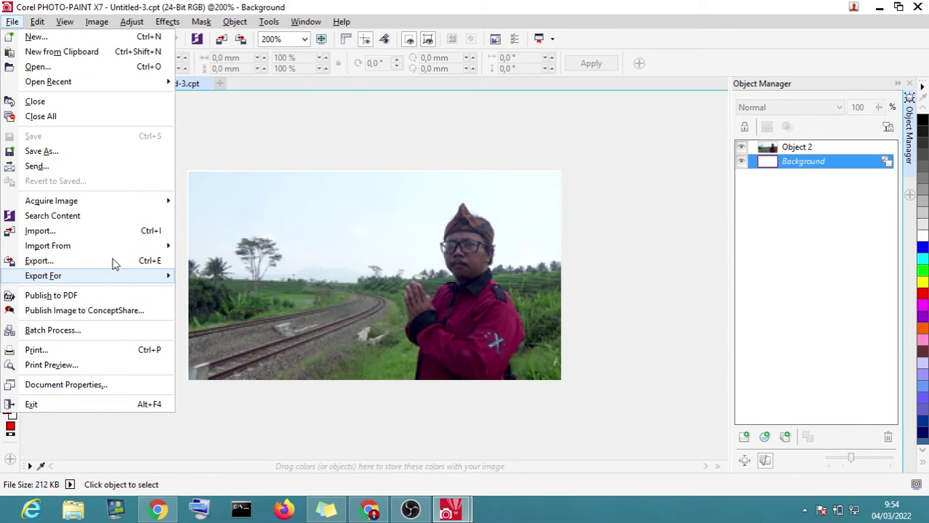
{"action": "left_click", "coordinate": [63, 261]}
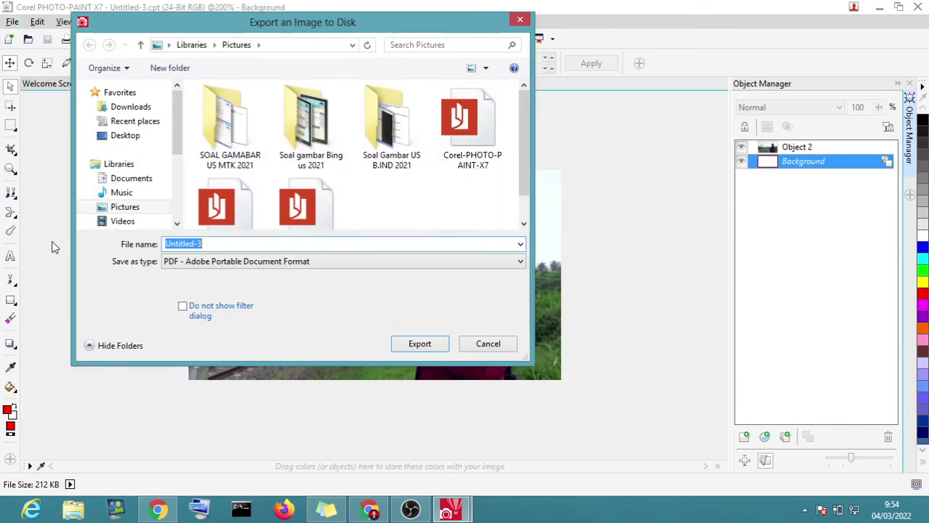
{"action": "left_click", "coordinate": [254, 263]}
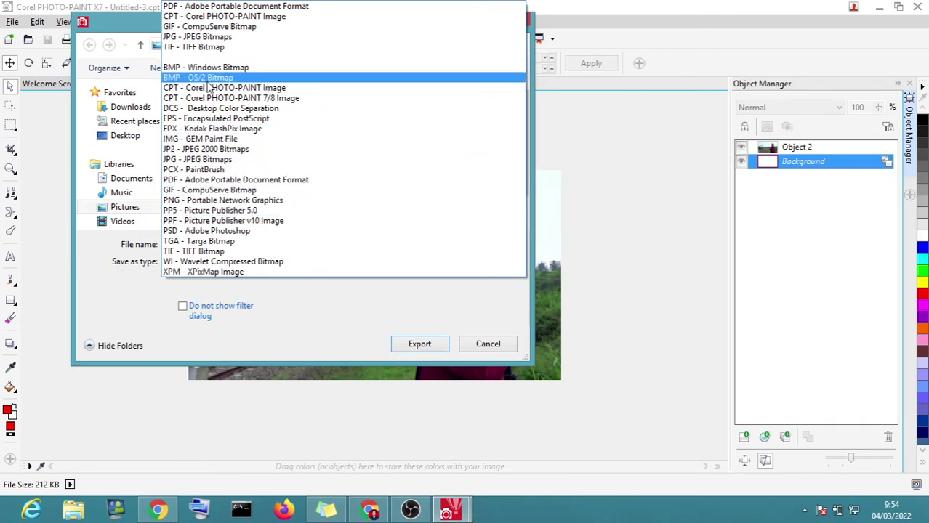
{"action": "left_click", "coordinate": [255, 40]}
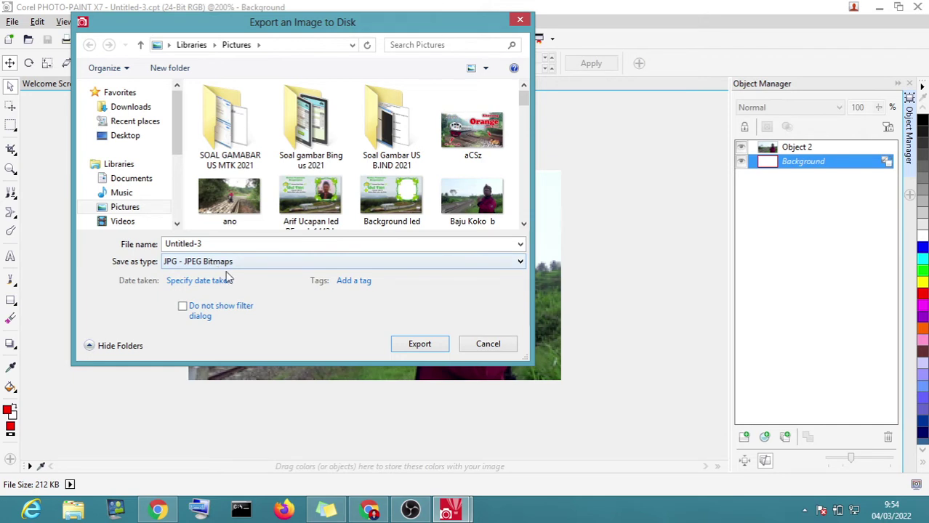
{"action": "left_click", "coordinate": [234, 243]}
{"action": "type", "text": "zdffaas"}
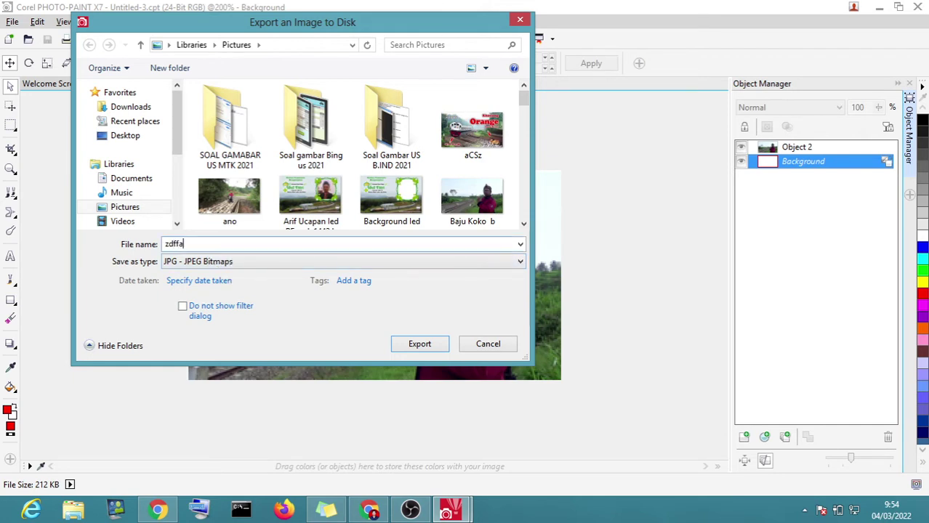
{"action": "left_click", "coordinate": [402, 342]}
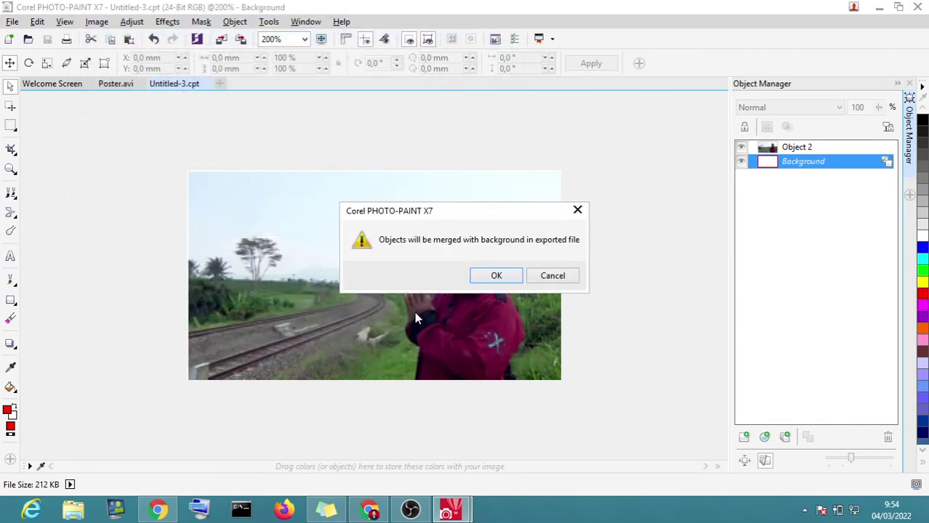
{"action": "left_click", "coordinate": [496, 276]}
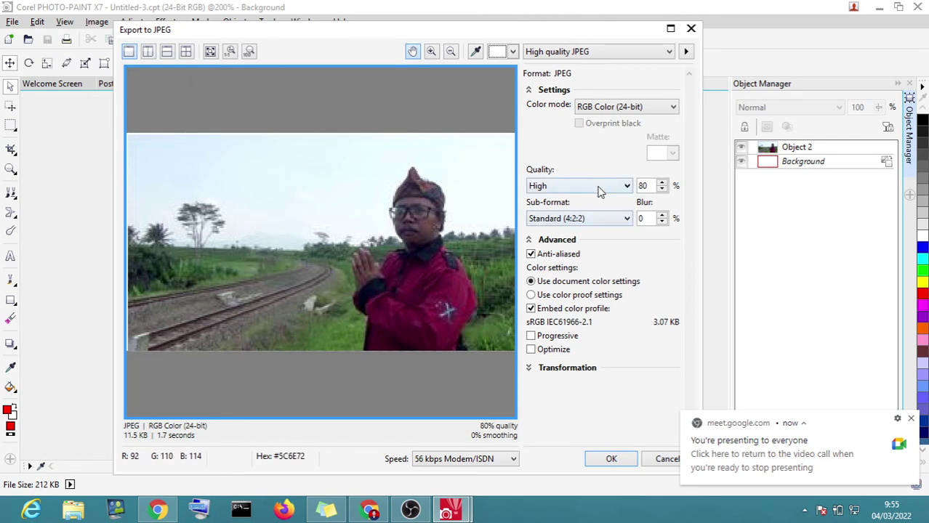
Step: Set the JPEG color mode to RGB Color (24-bit), and complete the export with the High quality JPEG preset
{"action": "left_click", "coordinate": [628, 109]}
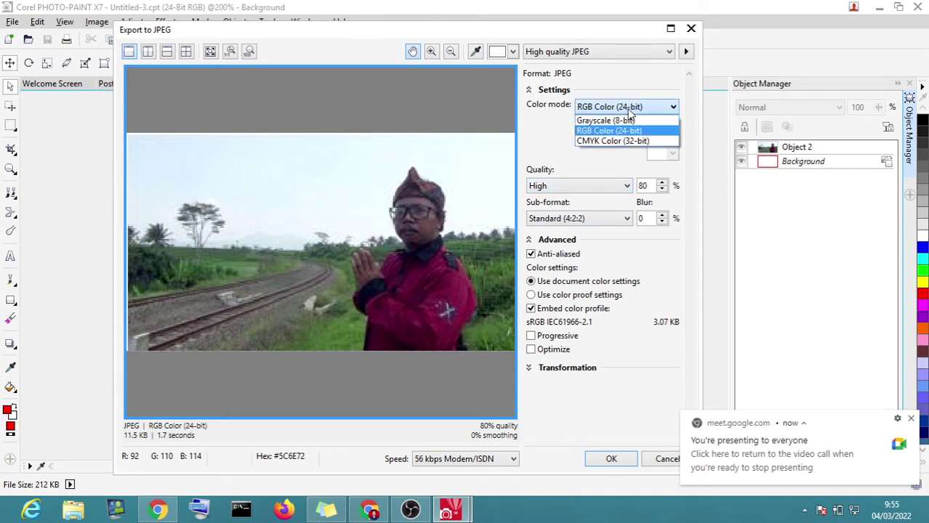
{"action": "left_click", "coordinate": [667, 133]}
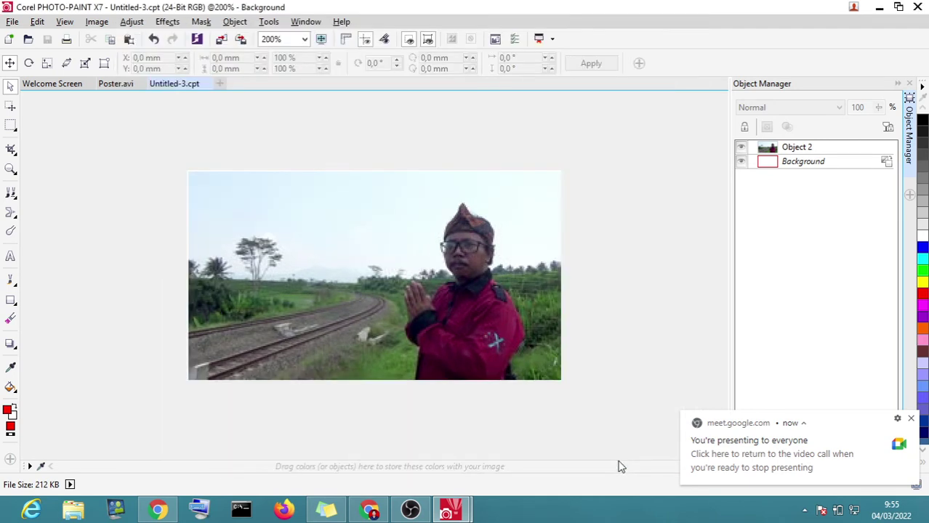
{"action": "left_click", "coordinate": [611, 460]}
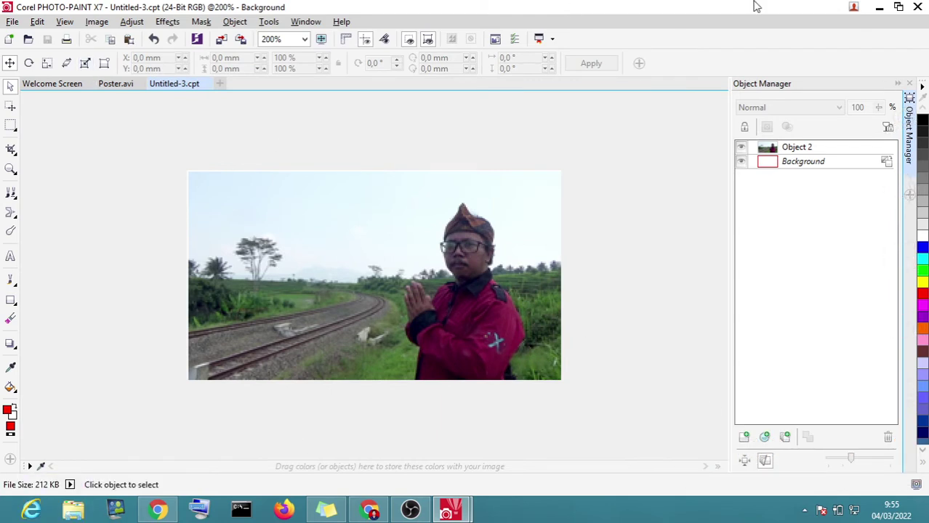
Step: Reopen the image export dialog and locate the exported zdffaas JPEG in the Pictures library
{"action": "left_click", "coordinate": [11, 22]}
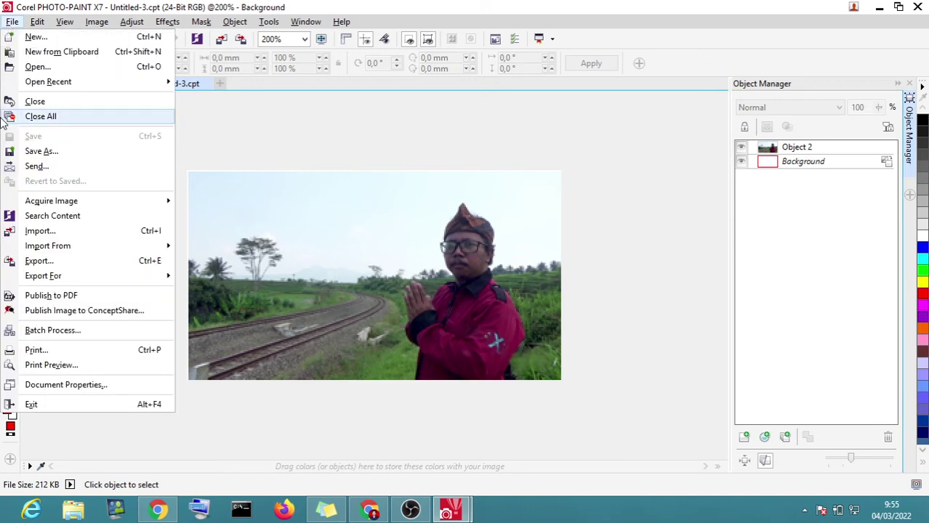
{"action": "left_click", "coordinate": [94, 261]}
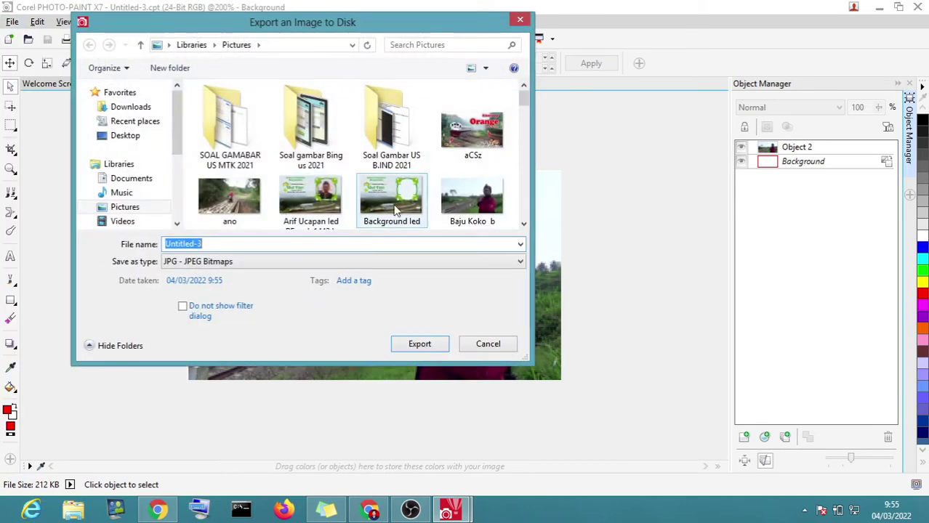
{"action": "left_click", "coordinate": [376, 209]}
{"action": "scroll", "coordinate": [385, 209], "scroll_direction": "down", "scroll_amount": 1}
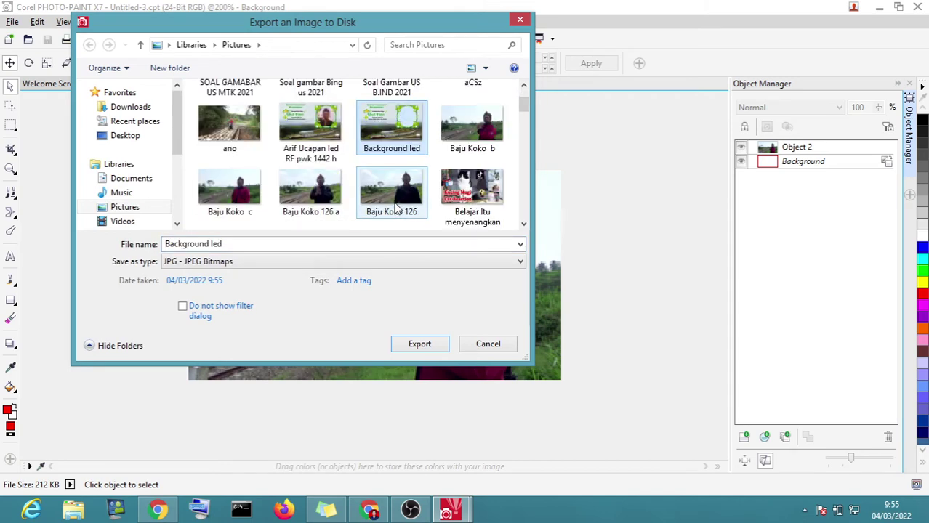
{"action": "scroll", "coordinate": [396, 210], "scroll_direction": "down", "scroll_amount": 2}
{"action": "scroll", "coordinate": [396, 209], "scroll_direction": "down", "scroll_amount": 5}
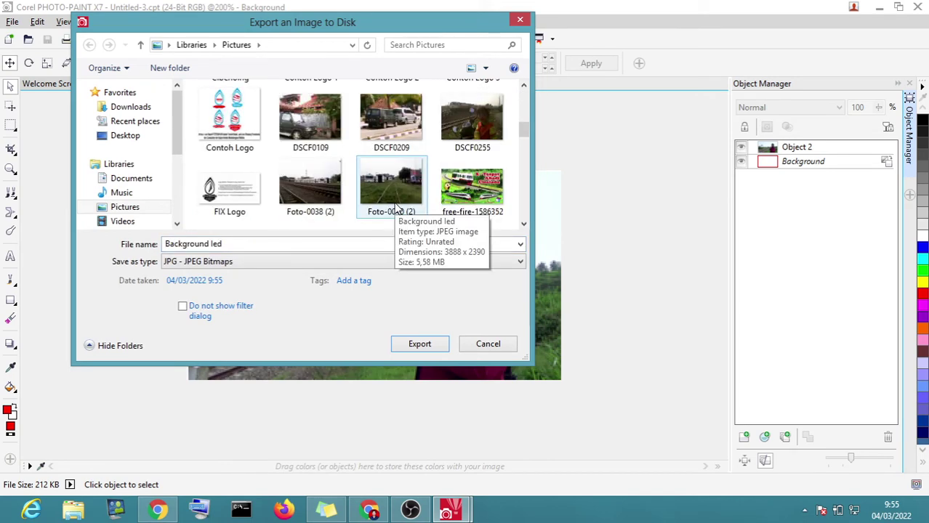
{"action": "scroll", "coordinate": [397, 208], "scroll_direction": "down", "scroll_amount": 3}
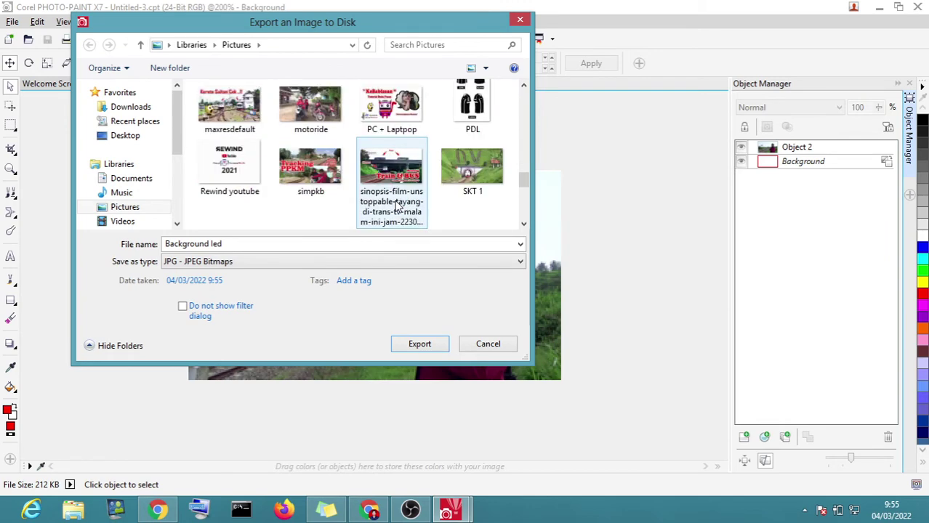
{"action": "scroll", "coordinate": [418, 217], "scroll_direction": "down", "scroll_amount": 1}
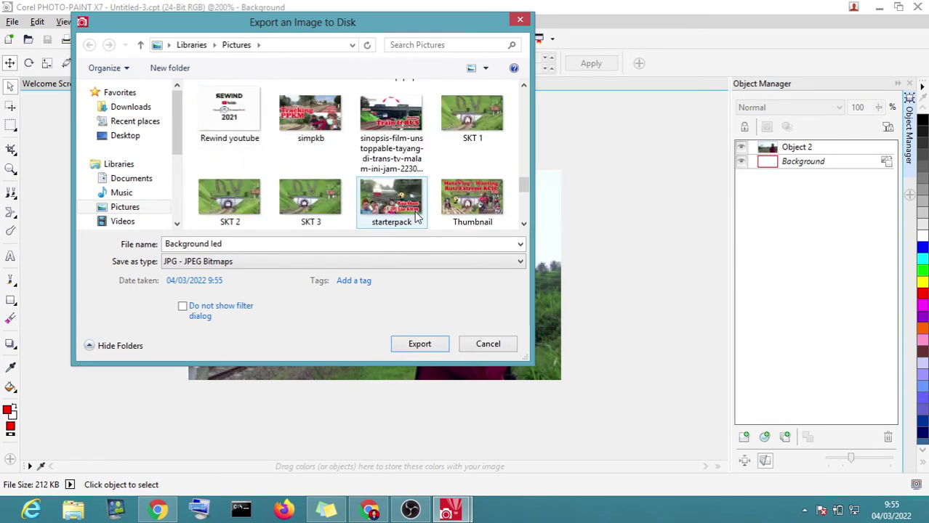
{"action": "scroll", "coordinate": [416, 216], "scroll_direction": "down", "scroll_amount": 3}
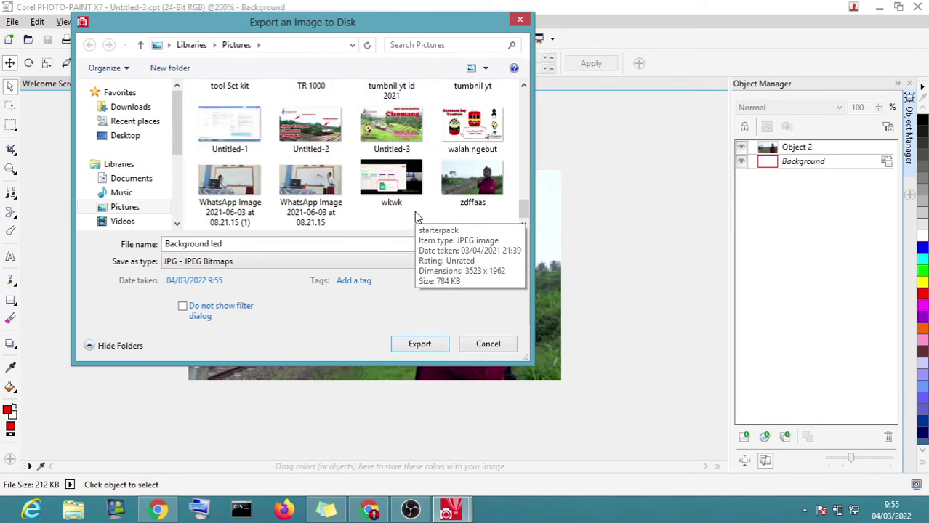
{"action": "left_click", "coordinate": [463, 185]}
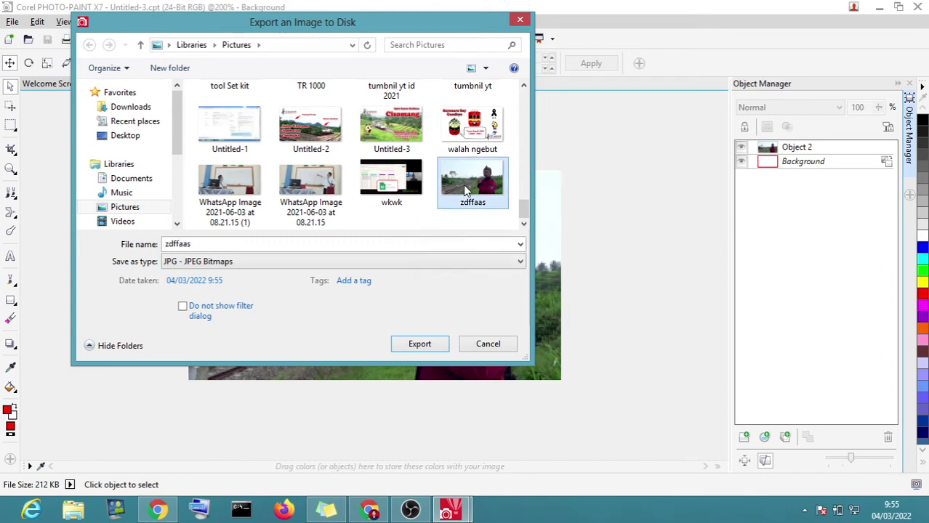
Step: View the exported zdffaas JPEG with Foto, and return to PHOTO-PAINT without exporting again
{"action": "right_click", "coordinate": [463, 184]}
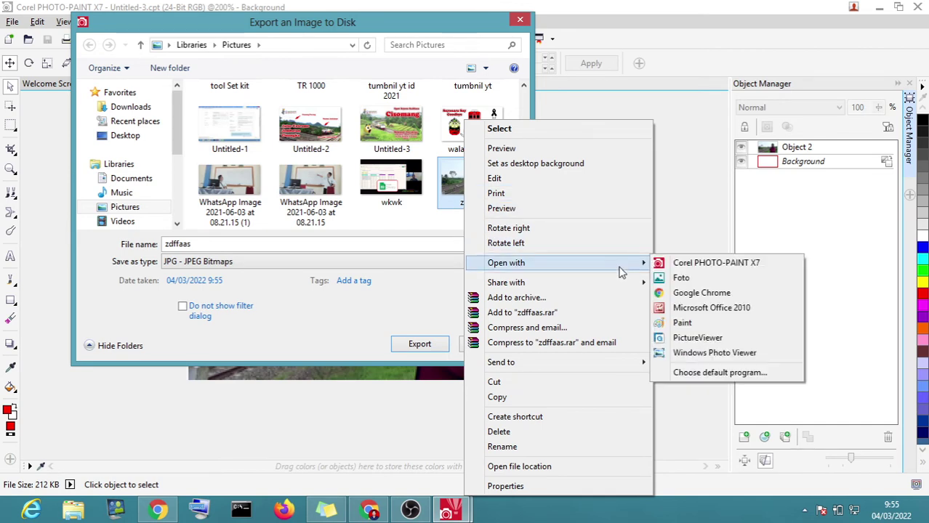
{"action": "mouse_move", "coordinate": [622, 265]}
{"action": "left_click", "coordinate": [669, 277]}
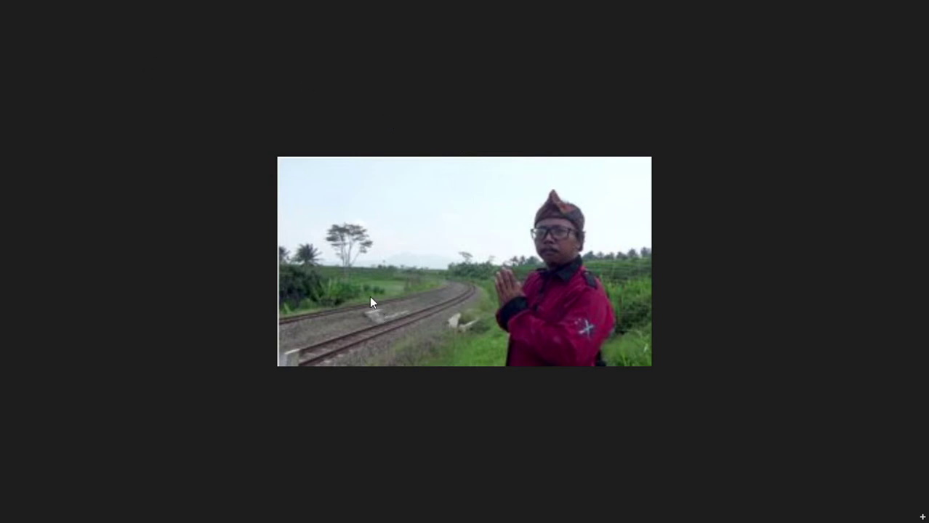
{"action": "left_click", "coordinate": [4, 11]}
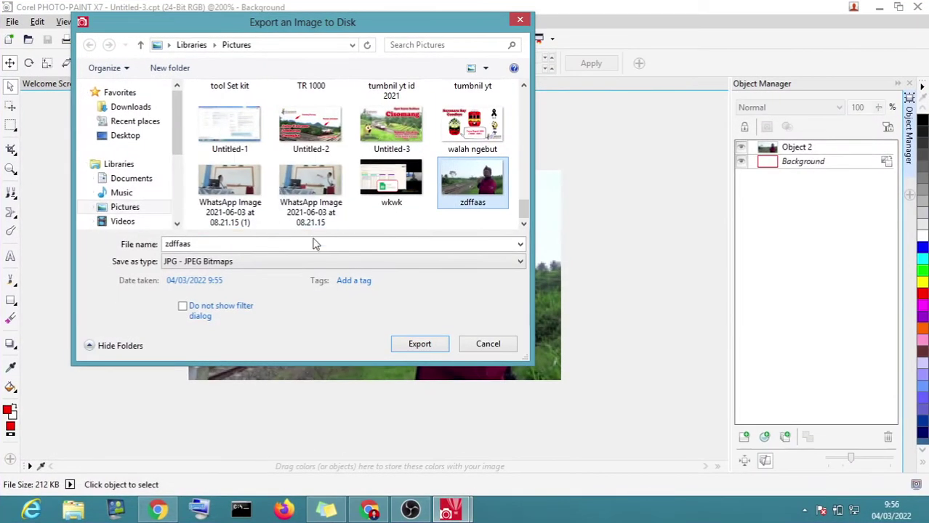
{"action": "left_click", "coordinate": [519, 21]}
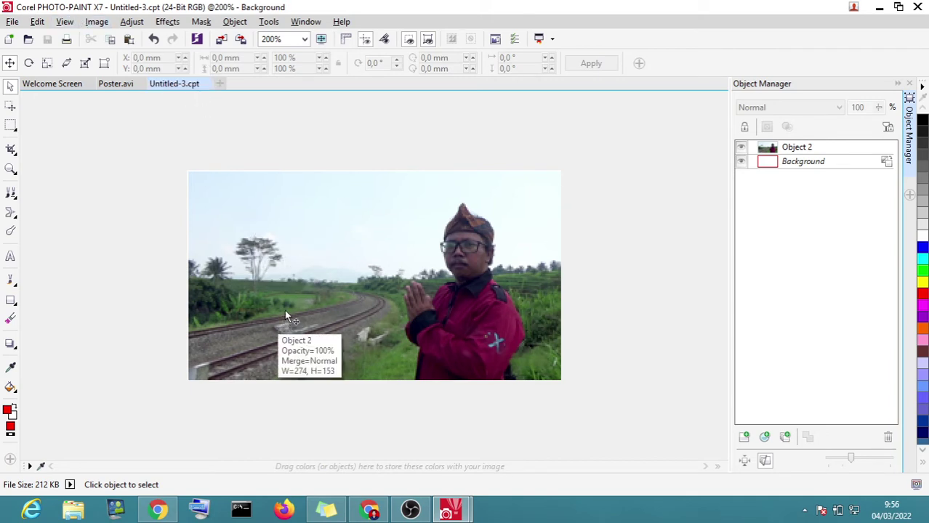
Step: Shift the railway photo object slightly within the canvas, and close Untitled-3.cpt with its changes saved
{"action": "left_click_drag", "start_coordinate": [338, 301], "coordinate": [326, 276]}
{"action": "left_click_drag", "start_coordinate": [261, 205], "coordinate": [342, 235]}
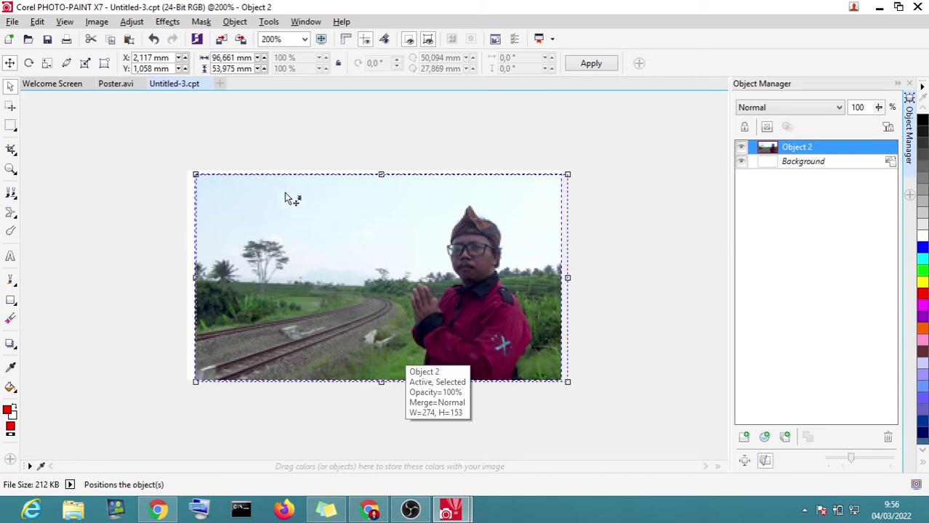
{"action": "left_click", "coordinate": [15, 24]}
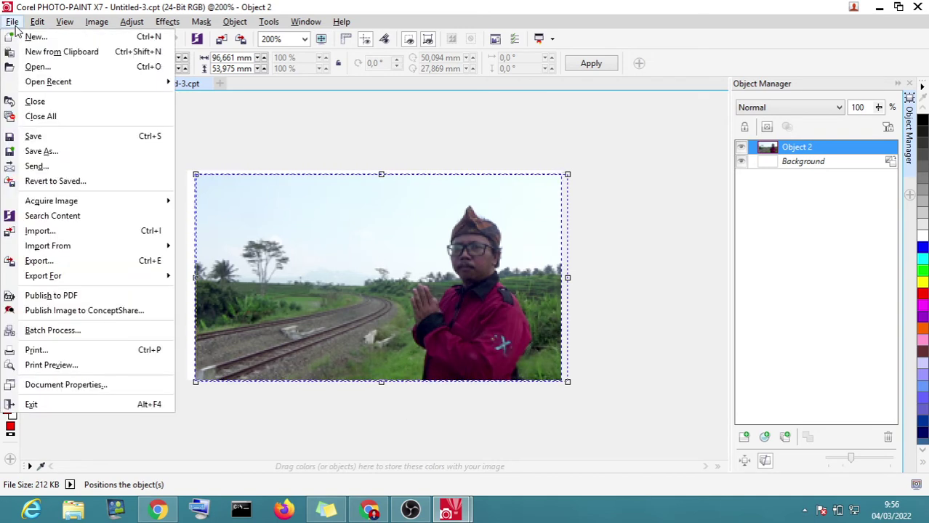
{"action": "left_click", "coordinate": [110, 67]}
{"action": "left_click", "coordinate": [553, 121]}
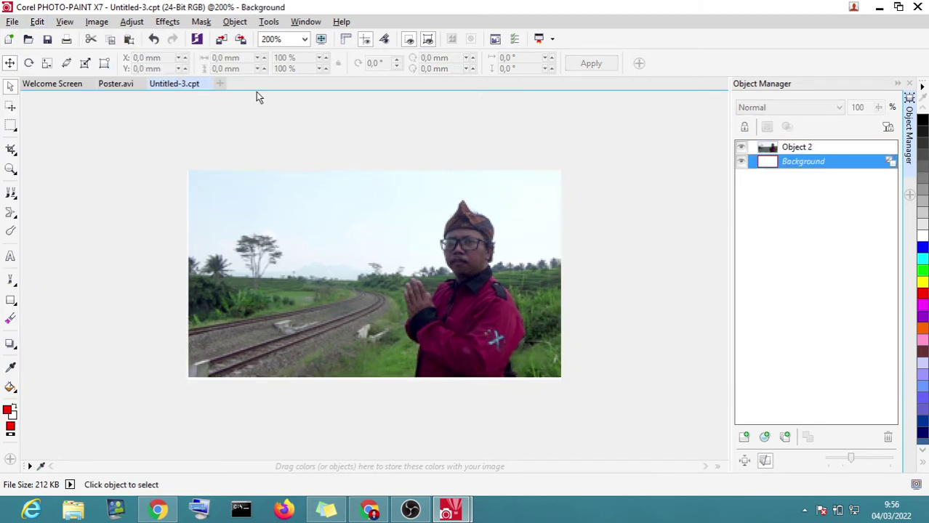
{"action": "left_click", "coordinate": [206, 85]}
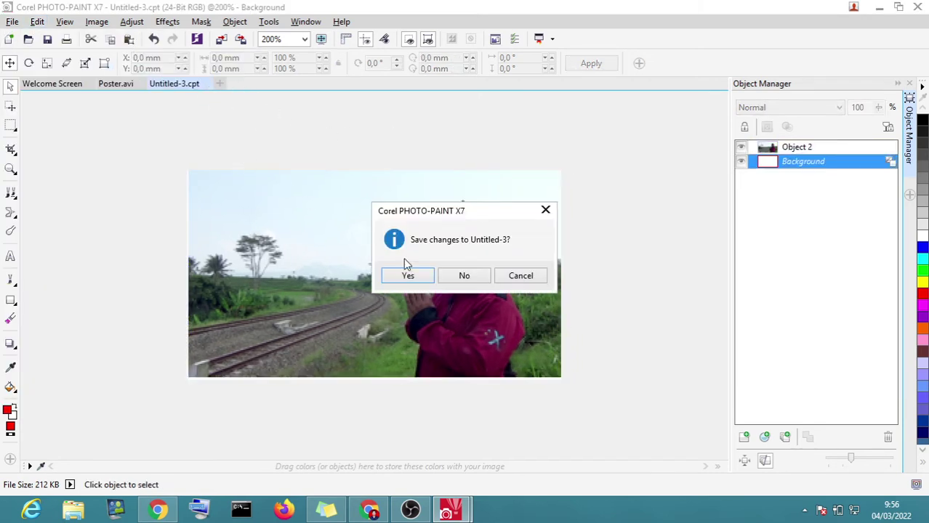
{"action": "left_click", "coordinate": [429, 279]}
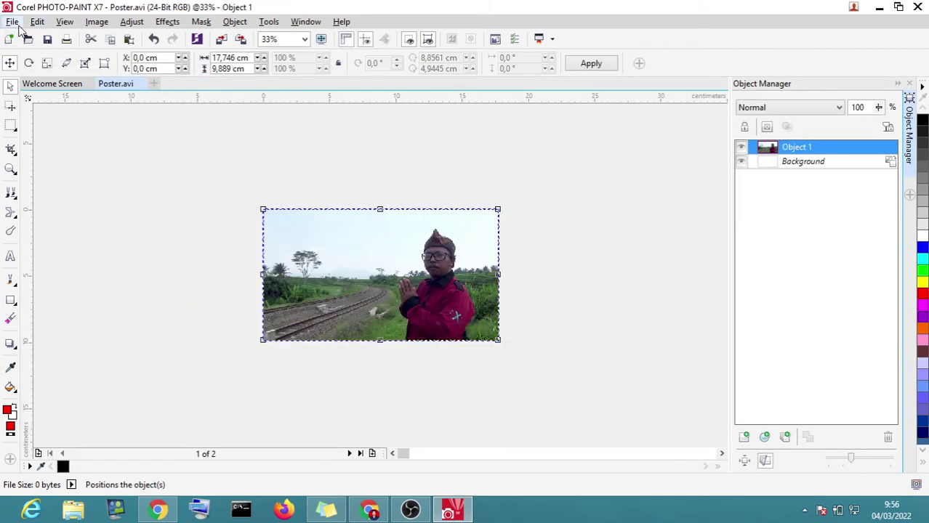
Step: Open the saved Untitled-3.cpt image from the Pictures library
{"action": "left_click", "coordinate": [15, 23]}
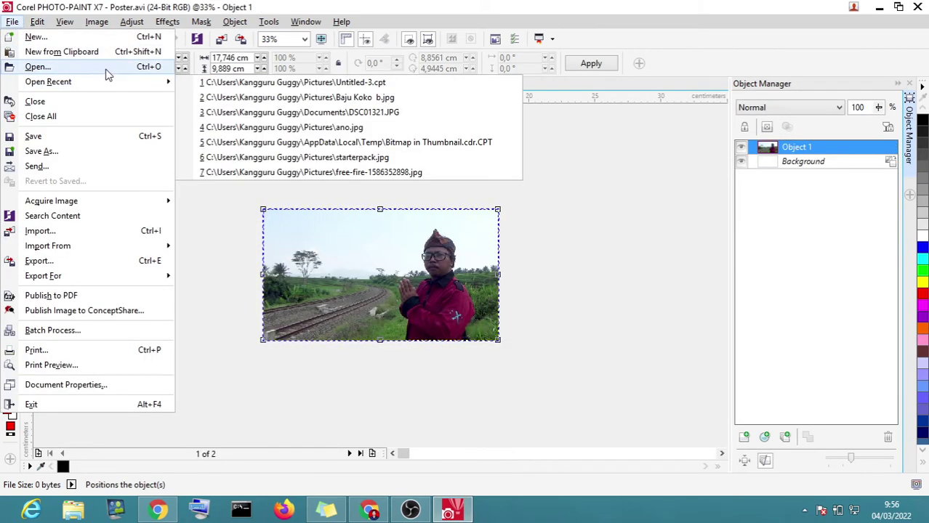
{"action": "left_click", "coordinate": [288, 126]}
{"action": "left_click", "coordinate": [472, 187]}
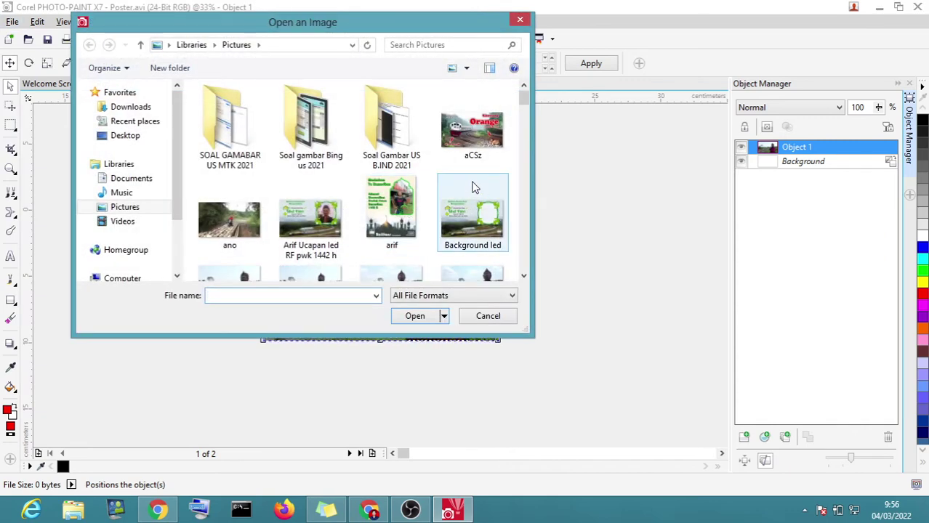
{"action": "scroll", "coordinate": [473, 186], "scroll_direction": "down", "scroll_amount": 3}
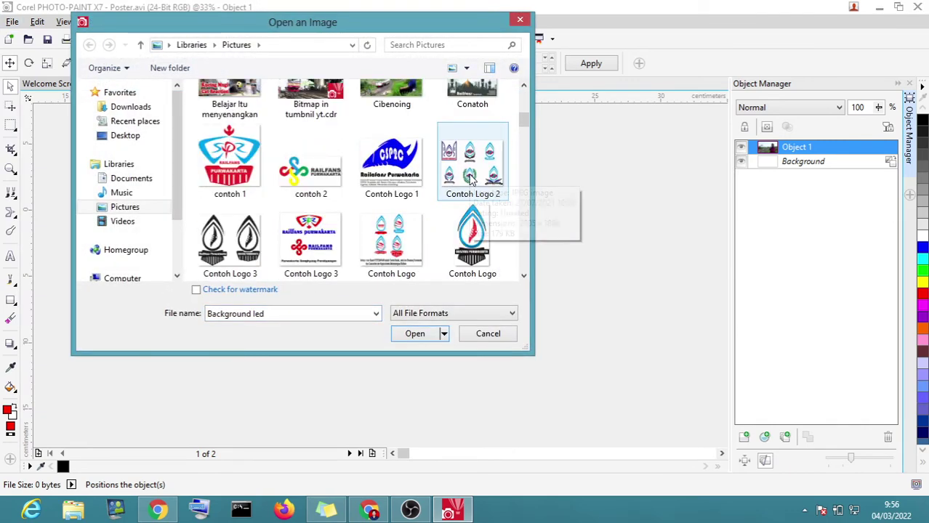
{"action": "scroll", "coordinate": [469, 178], "scroll_direction": "down", "scroll_amount": 5}
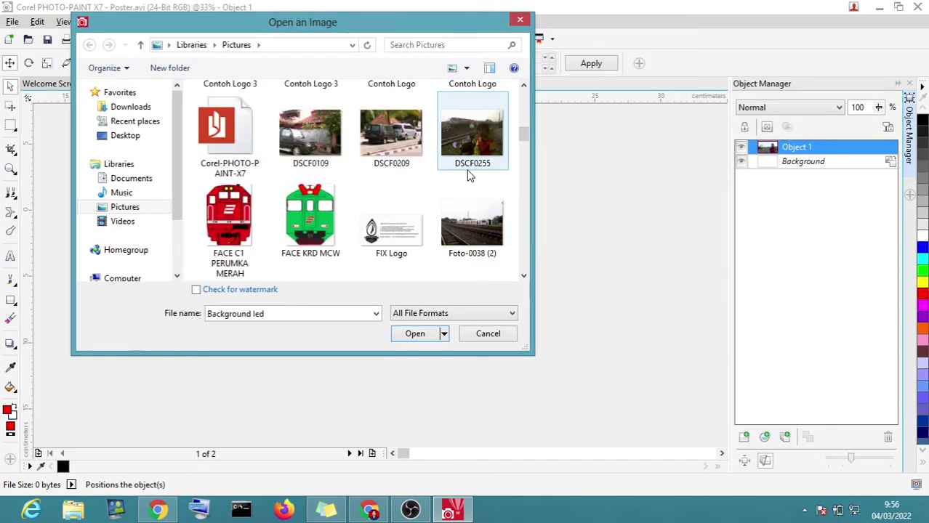
{"action": "scroll", "coordinate": [468, 174], "scroll_direction": "down", "scroll_amount": 9}
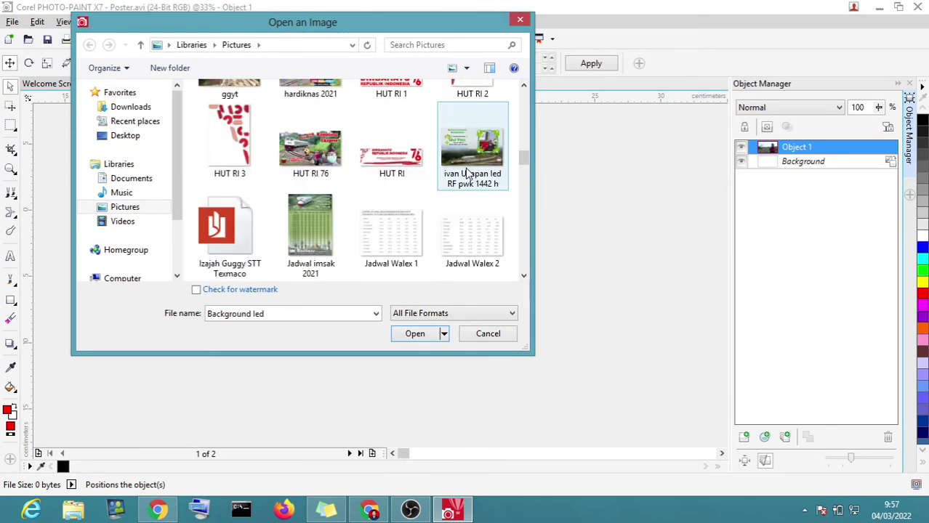
{"action": "scroll", "coordinate": [464, 170], "scroll_direction": "down", "scroll_amount": 5}
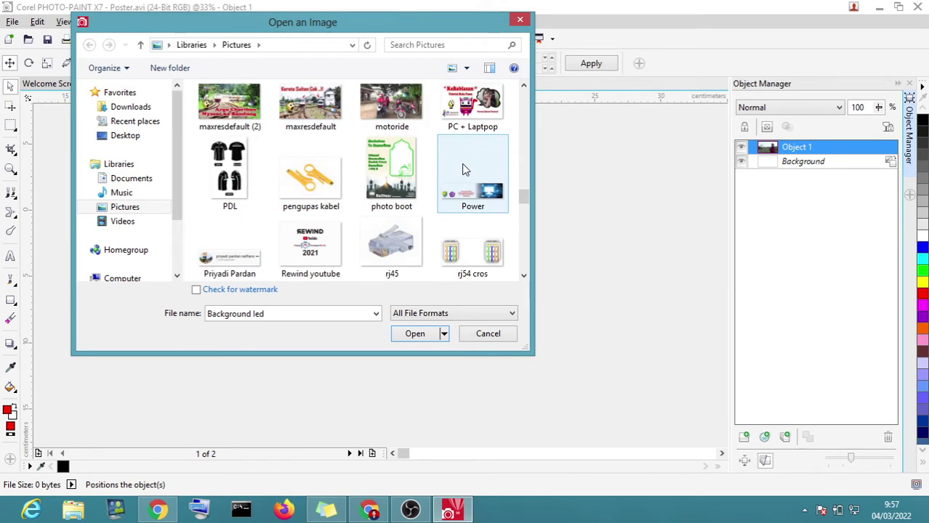
{"action": "scroll", "coordinate": [465, 169], "scroll_direction": "down", "scroll_amount": 8}
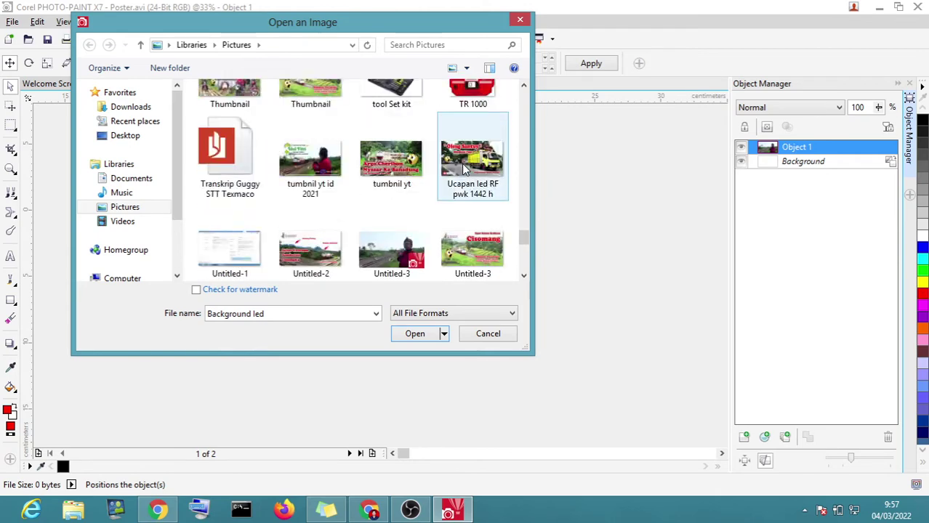
{"action": "scroll", "coordinate": [466, 170], "scroll_direction": "down", "scroll_amount": 8}
{"action": "scroll", "coordinate": [388, 172], "scroll_direction": "up", "scroll_amount": 4}
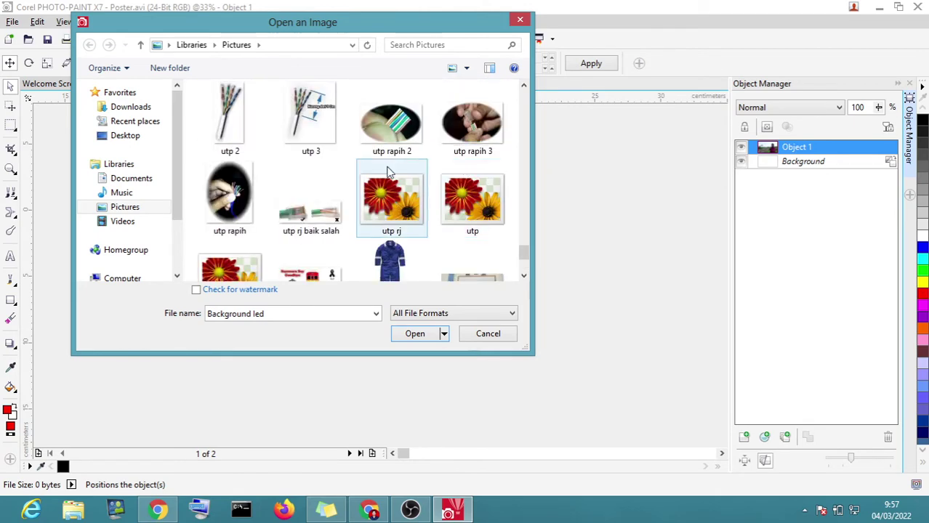
{"action": "scroll", "coordinate": [388, 173], "scroll_direction": "up", "scroll_amount": 3}
{"action": "double_click", "coordinate": [405, 205]}
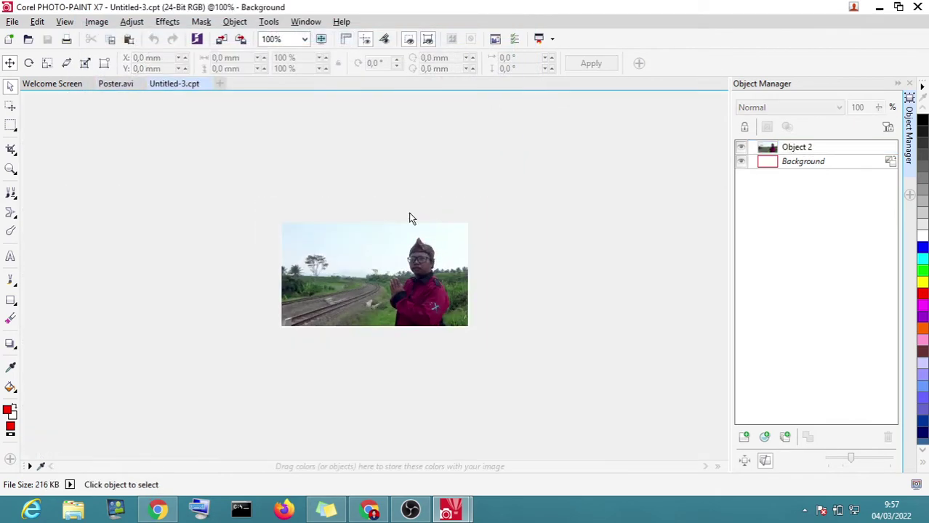
Step: Shift the railway photo object up and left on the canvas, and import the GBM logo image from the Documents library
{"action": "left_click", "coordinate": [418, 279]}
{"action": "left_click_drag", "start_coordinate": [419, 280], "coordinate": [384, 281]}
{"action": "left_click", "coordinate": [12, 21]}
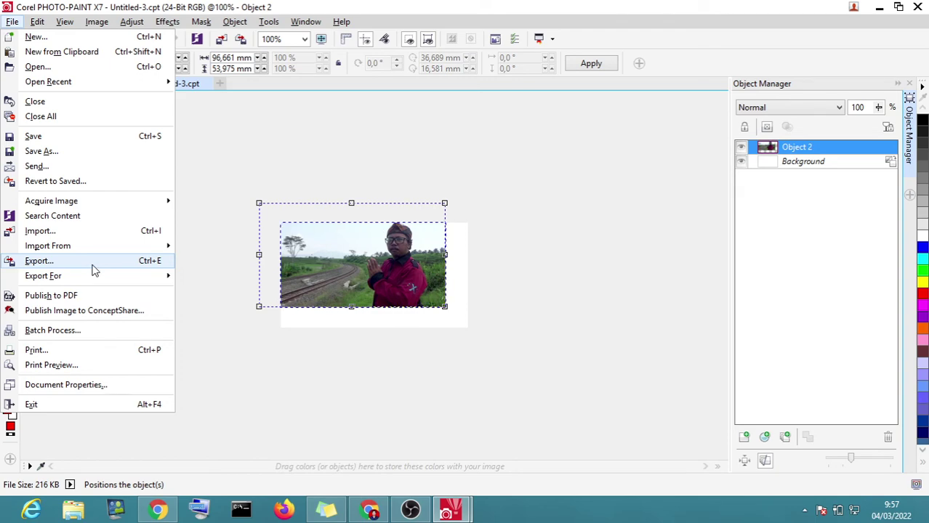
{"action": "left_click", "coordinate": [97, 230]}
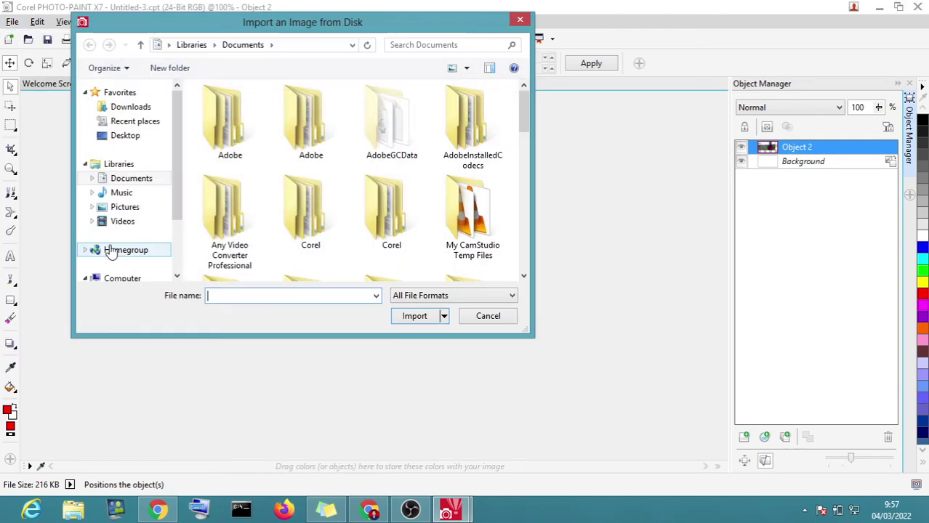
{"action": "scroll", "coordinate": [331, 231], "scroll_direction": "down", "scroll_amount": 5}
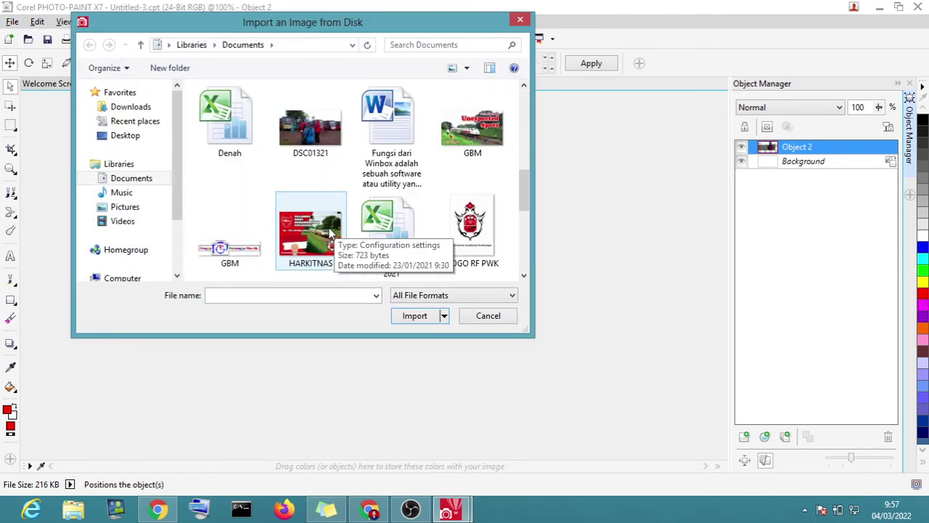
{"action": "left_click", "coordinate": [231, 231]}
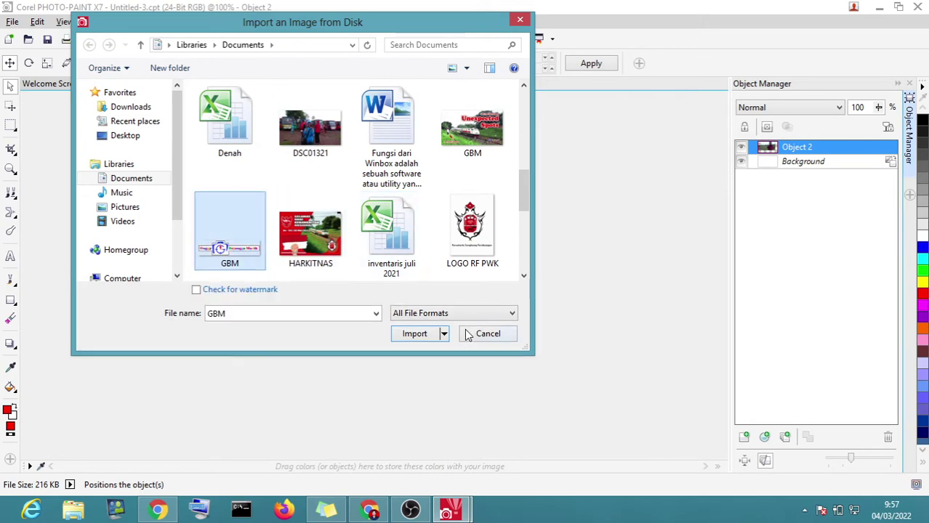
{"action": "left_click", "coordinate": [416, 334]}
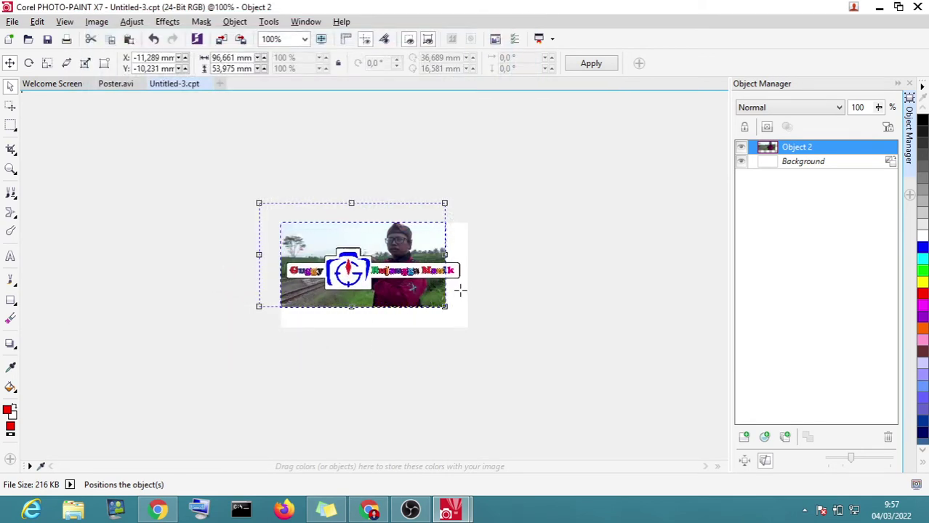
{"action": "left_click", "coordinate": [460, 291]}
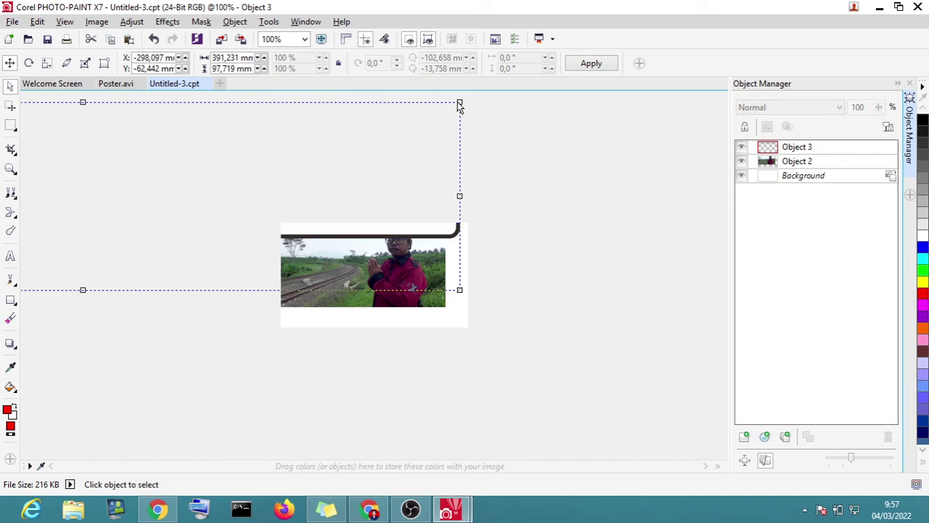
Step: Scale the imported logo to about 59 × 15 mm over the lower part of the photo, apply the transformation, and save the document
{"action": "left_click", "coordinate": [382, 153]}
{"action": "left_click", "coordinate": [416, 232]}
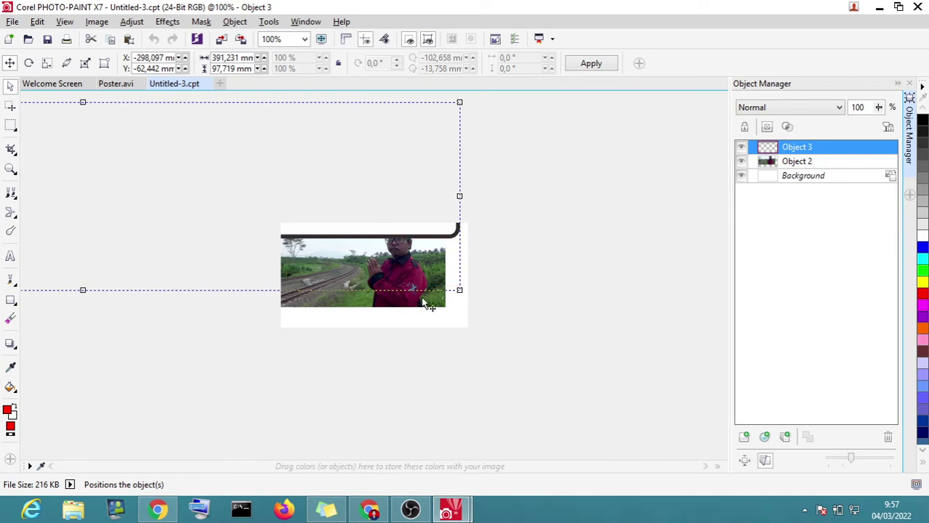
{"action": "left_click_drag", "start_coordinate": [458, 290], "coordinate": [91, 197]}
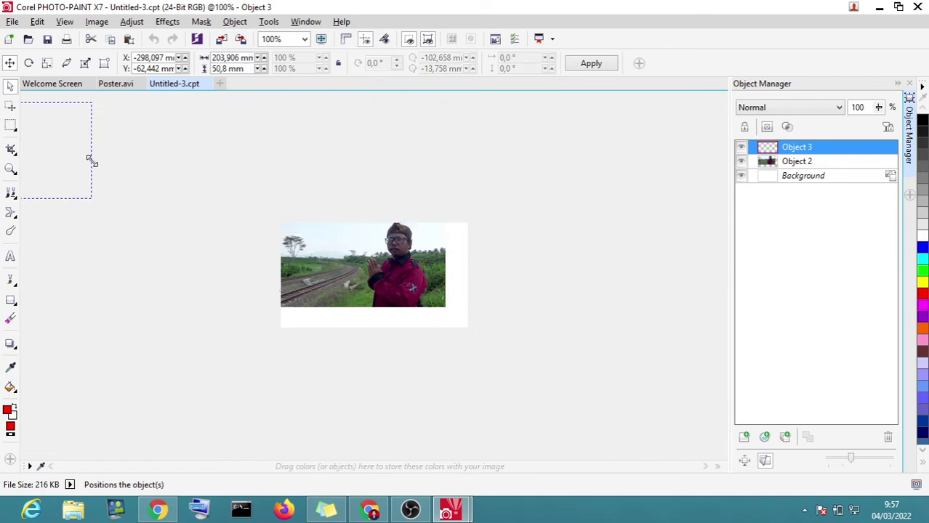
{"action": "left_click_drag", "start_coordinate": [27, 156], "coordinate": [463, 264]}
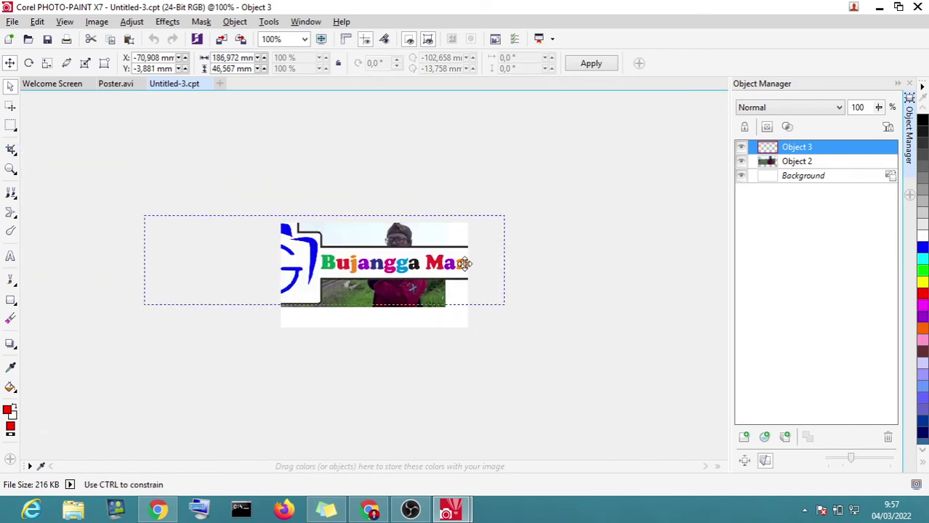
{"action": "left_click_drag", "start_coordinate": [502, 305], "coordinate": [258, 243]}
{"action": "left_click_drag", "start_coordinate": [187, 234], "coordinate": [253, 252]}
{"action": "left_click_drag", "start_coordinate": [318, 265], "coordinate": [366, 287]}
{"action": "right_click", "coordinate": [366, 287]}
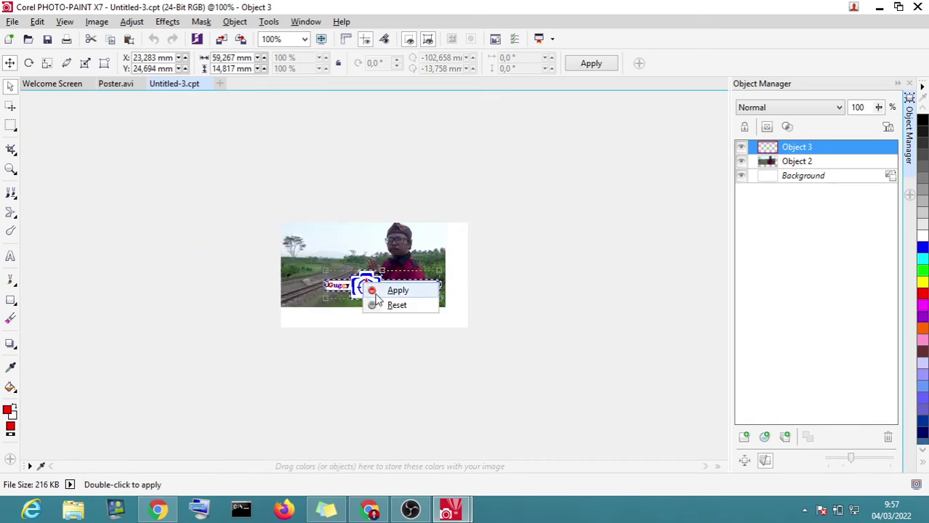
{"action": "left_click", "coordinate": [393, 288]}
{"action": "left_click", "coordinate": [602, 277]}
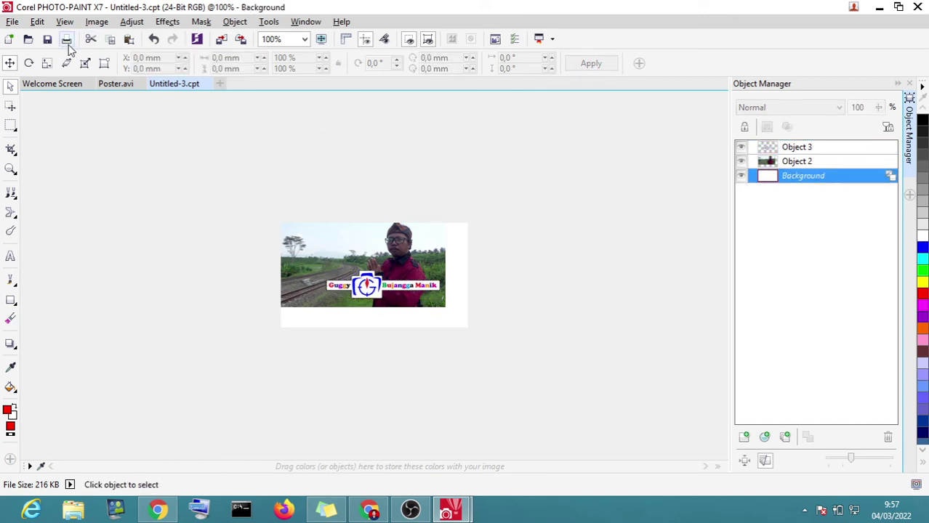
{"action": "key", "text": "ctrl+s"}
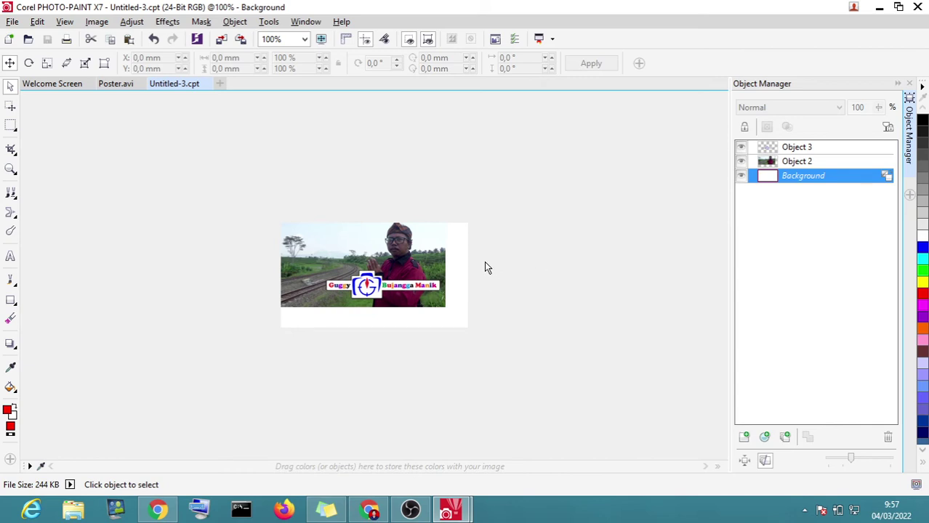
Step: Shift the logo slightly up and left, close Untitled-3.cpt with its changes saved, and close Poster.avi without saving
{"action": "left_click_drag", "start_coordinate": [366, 286], "coordinate": [354, 280]}
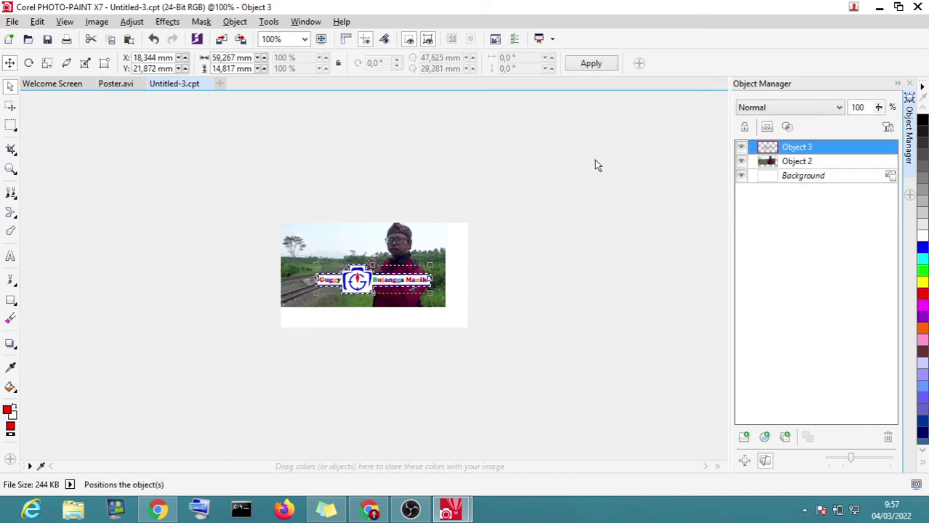
{"action": "left_click", "coordinate": [208, 84]}
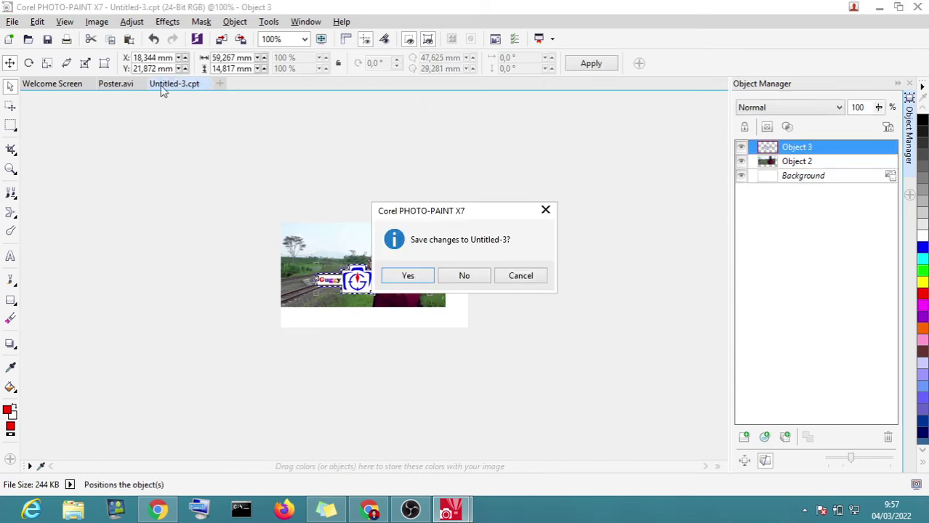
{"action": "left_click", "coordinate": [411, 278]}
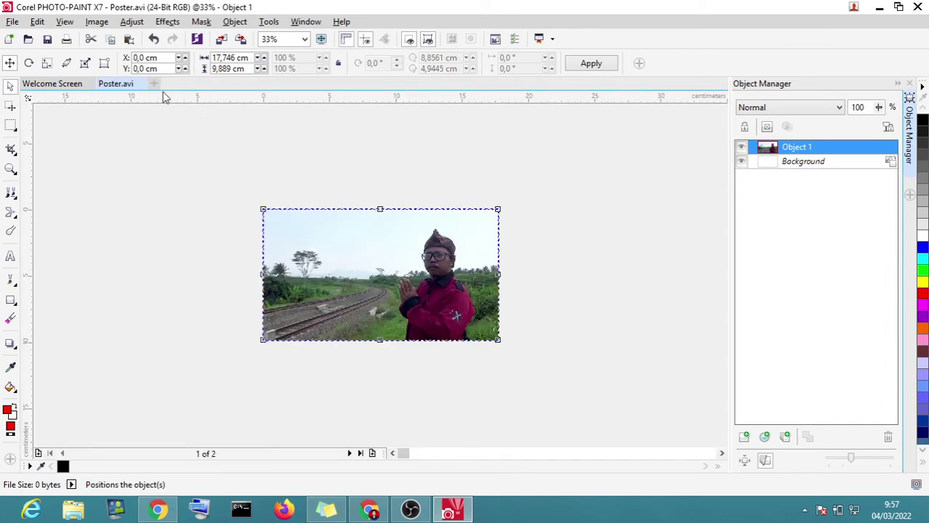
{"action": "left_click", "coordinate": [142, 84]}
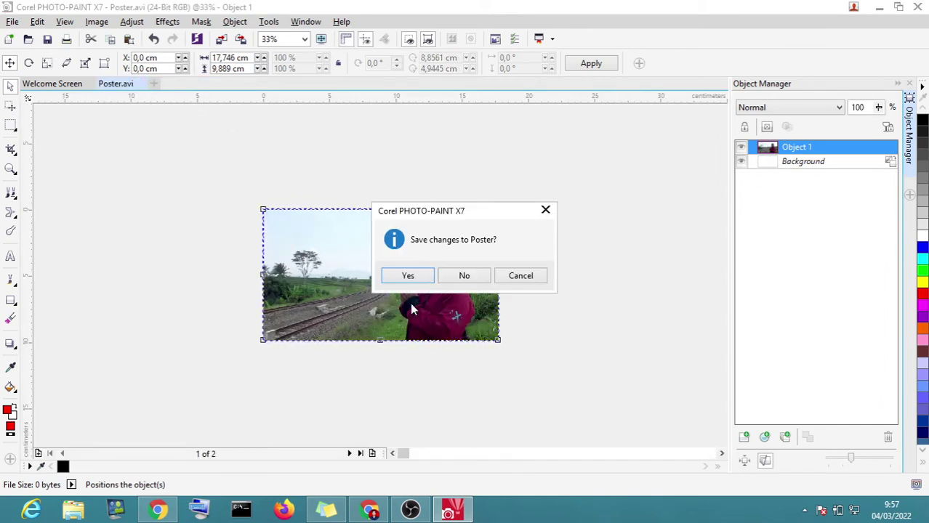
{"action": "left_click", "coordinate": [468, 274]}
Step: Open the saved Untitled-3.cpt image from the Pictures library
{"action": "left_click", "coordinate": [26, 39]}
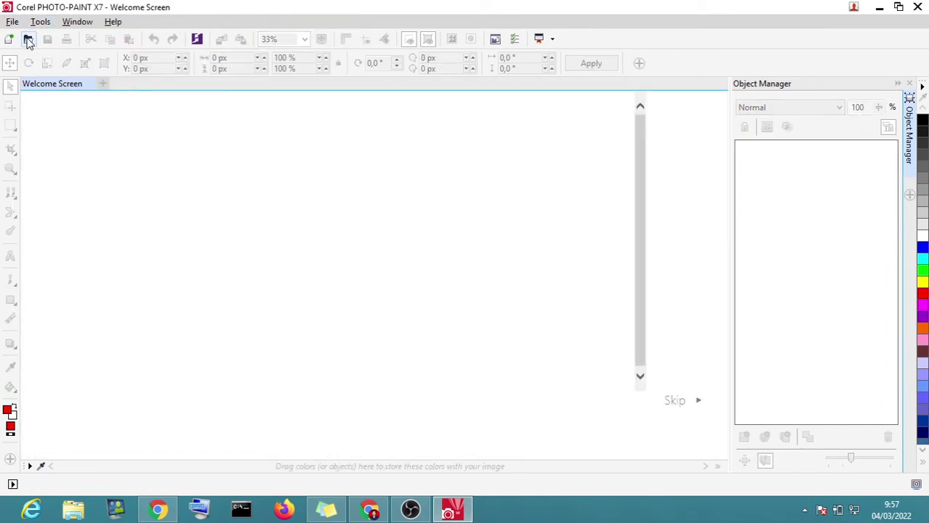
{"action": "scroll", "coordinate": [363, 233], "scroll_direction": "down", "scroll_amount": 5}
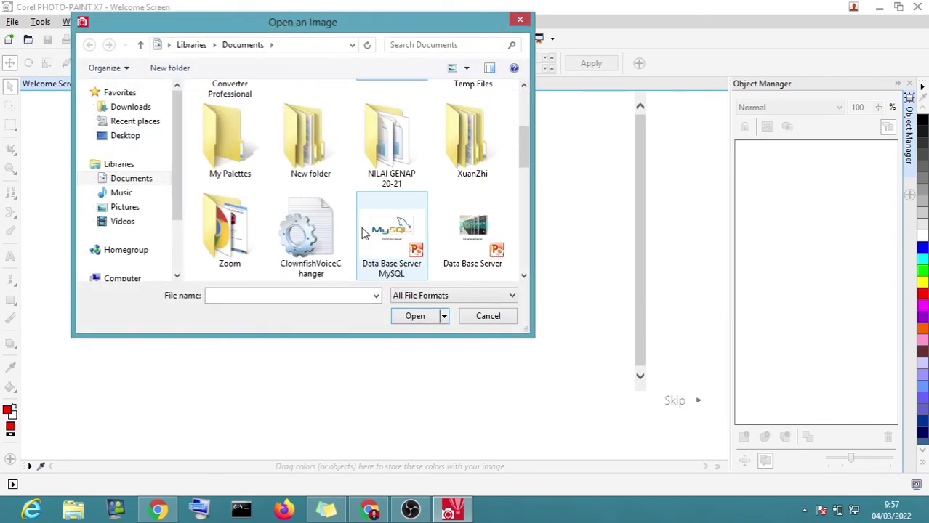
{"action": "scroll", "coordinate": [364, 231], "scroll_direction": "down", "scroll_amount": 2}
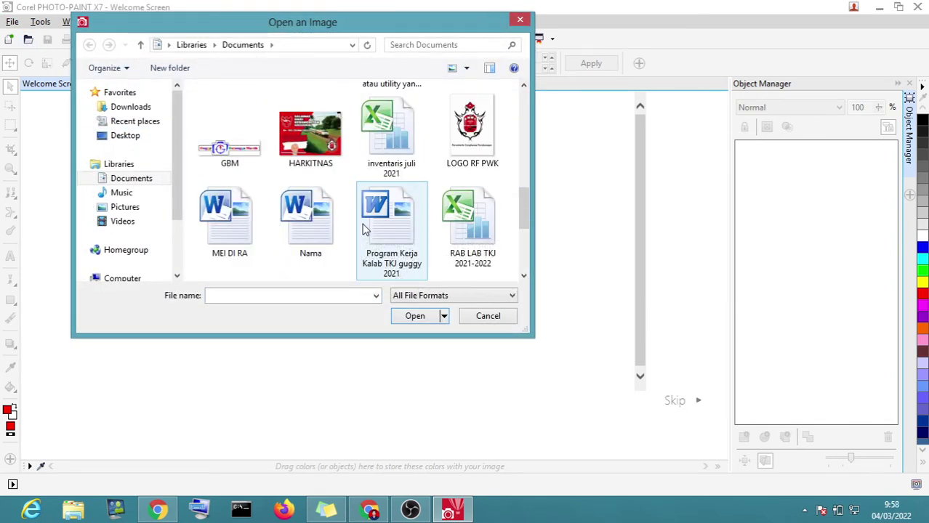
{"action": "scroll", "coordinate": [363, 231], "scroll_direction": "down", "scroll_amount": 2}
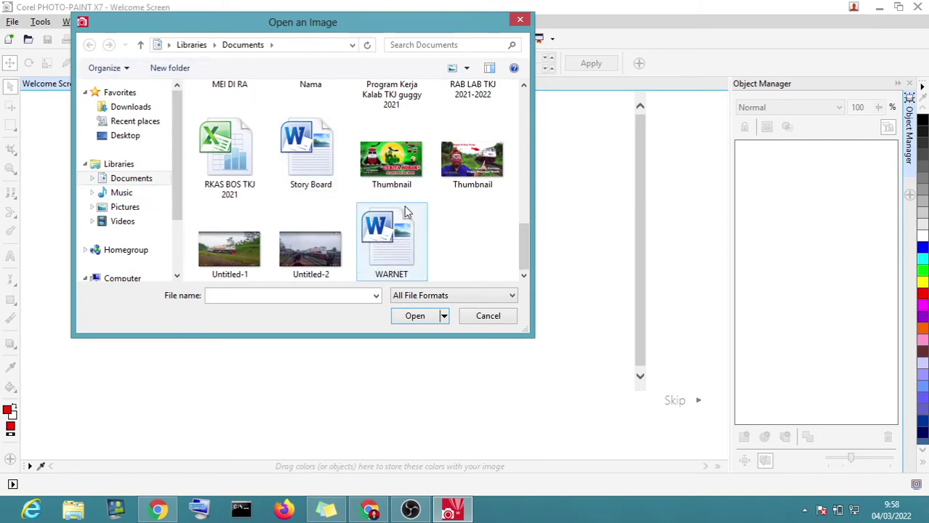
{"action": "scroll", "coordinate": [448, 219], "scroll_direction": "up", "scroll_amount": 5}
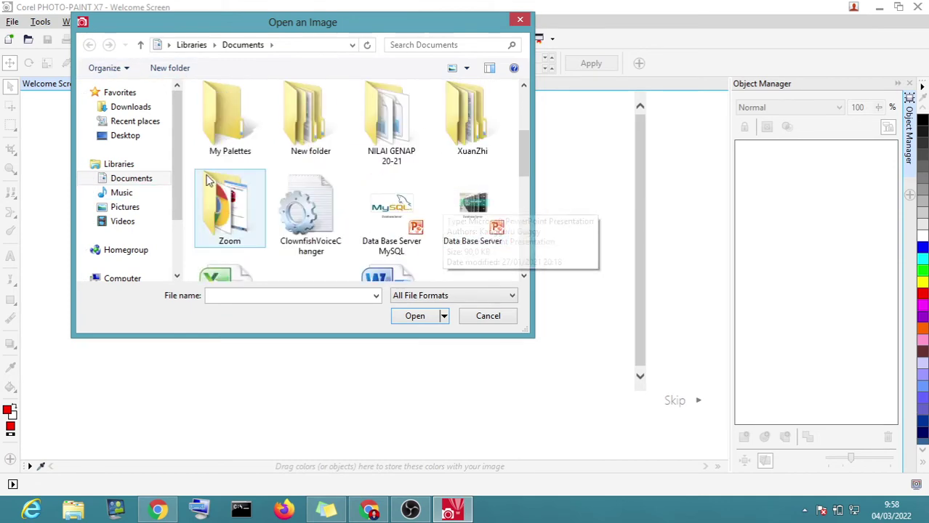
{"action": "left_click", "coordinate": [120, 207]}
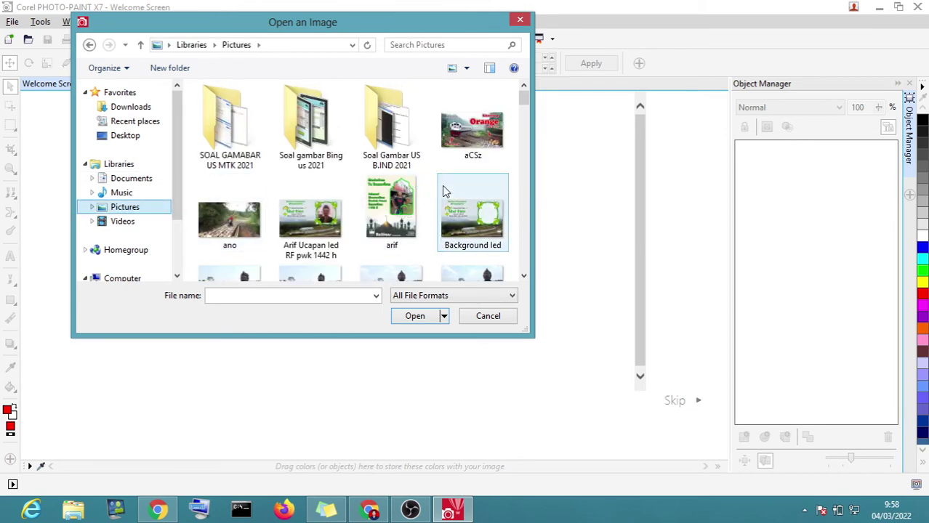
{"action": "left_click", "coordinate": [446, 188]}
{"action": "scroll", "coordinate": [446, 188], "scroll_direction": "down", "scroll_amount": 5}
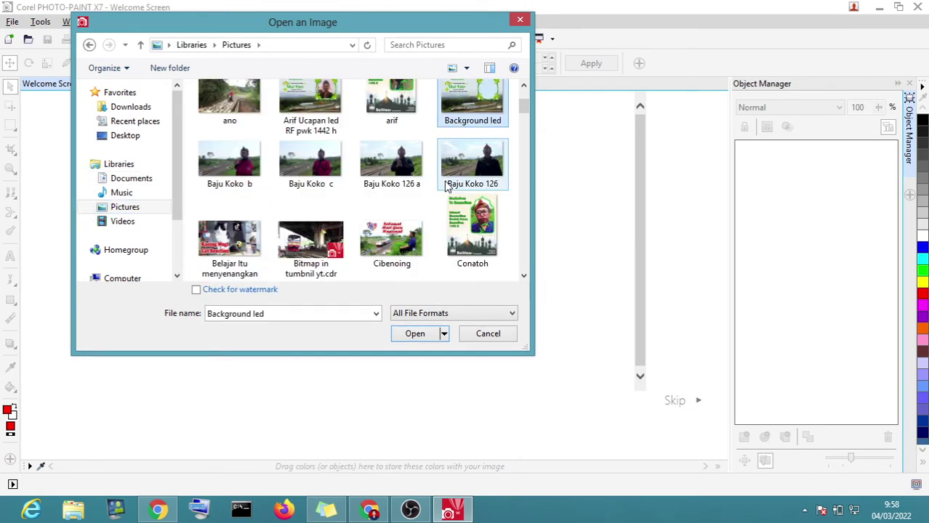
{"action": "scroll", "coordinate": [446, 183], "scroll_direction": "down", "scroll_amount": 8}
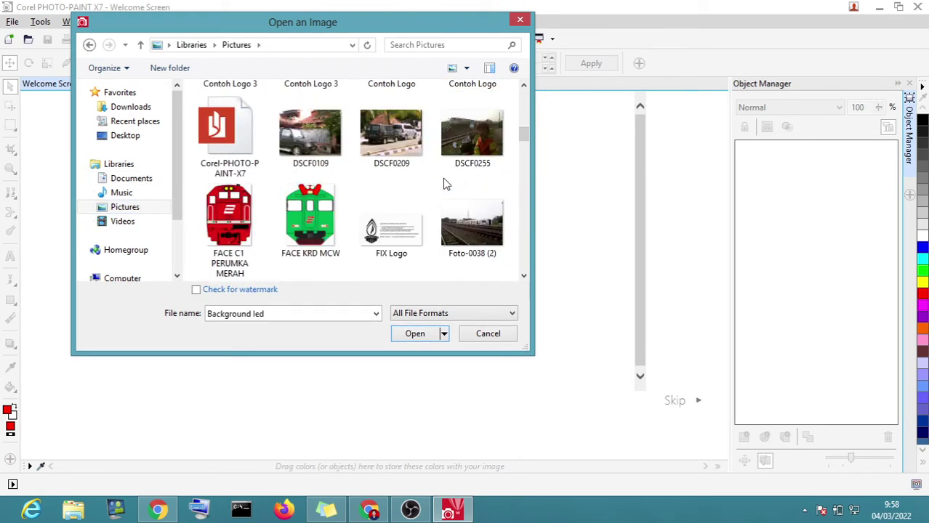
{"action": "scroll", "coordinate": [446, 184], "scroll_direction": "down", "scroll_amount": 4}
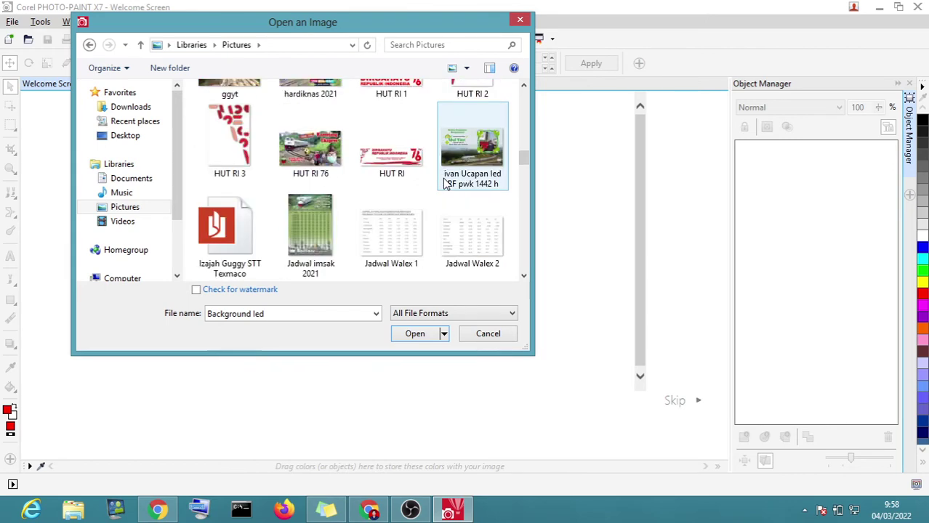
{"action": "scroll", "coordinate": [446, 184], "scroll_direction": "down", "scroll_amount": 6}
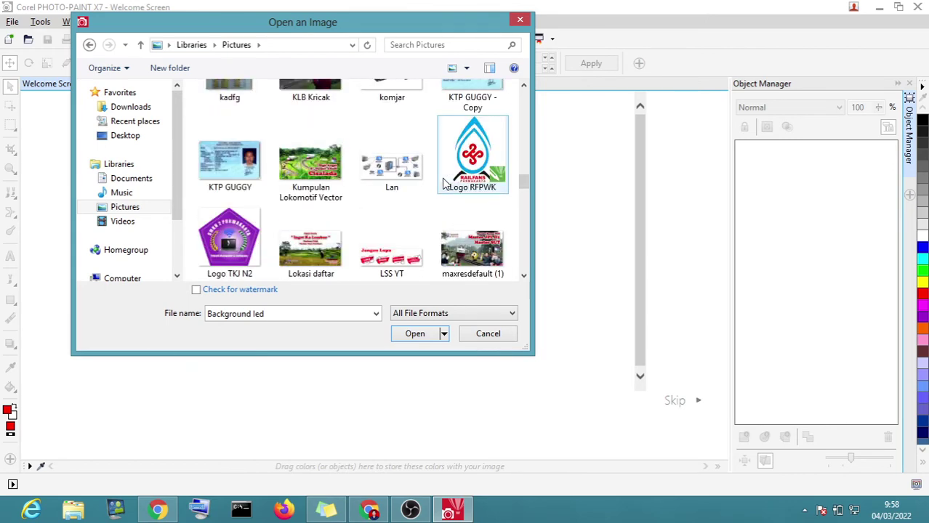
{"action": "scroll", "coordinate": [446, 183], "scroll_direction": "down", "scroll_amount": 8}
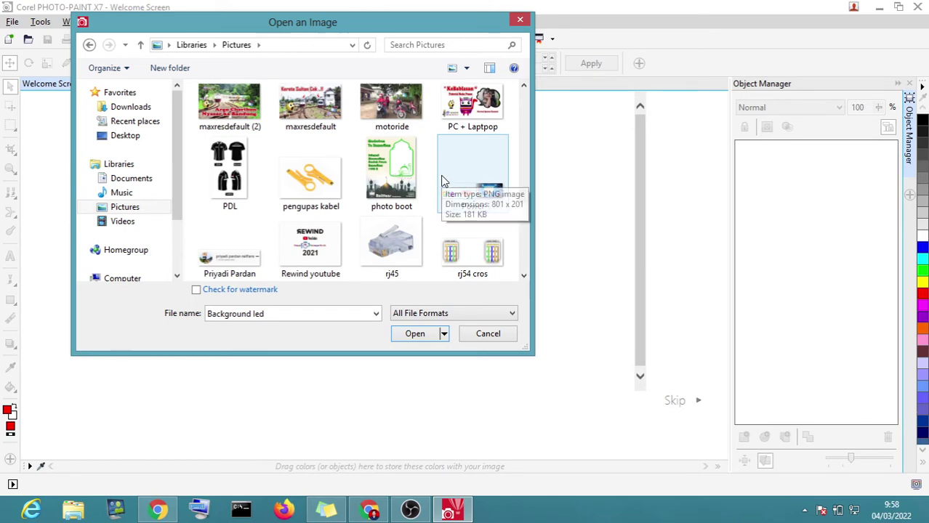
{"action": "scroll", "coordinate": [445, 180], "scroll_direction": "down", "scroll_amount": 2}
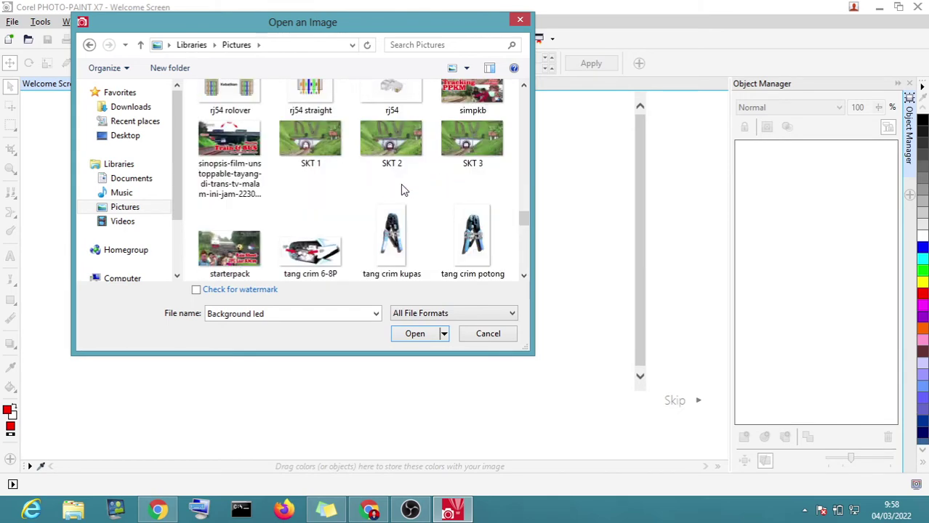
{"action": "scroll", "coordinate": [408, 204], "scroll_direction": "down", "scroll_amount": 6}
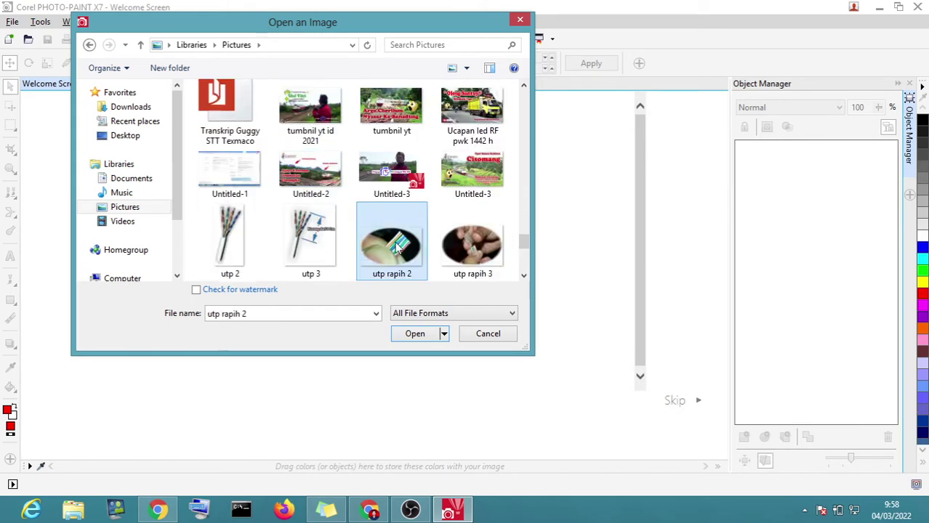
{"action": "left_click", "coordinate": [407, 187]}
{"action": "double_click", "coordinate": [407, 188]}
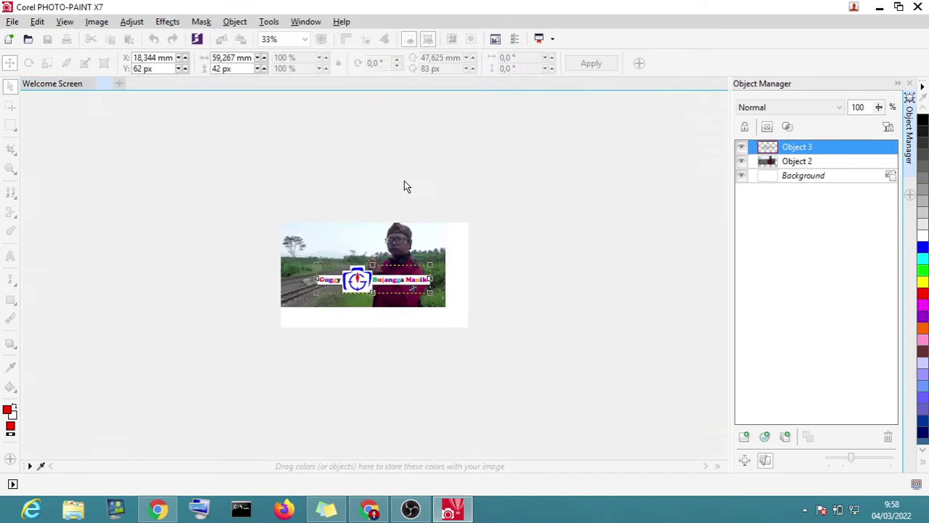
Step: Move the logo up and left over the photo's sky, and shift the railway photo down and right to nearly fill the canvas
{"action": "left_click_drag", "start_coordinate": [344, 259], "coordinate": [336, 248]}
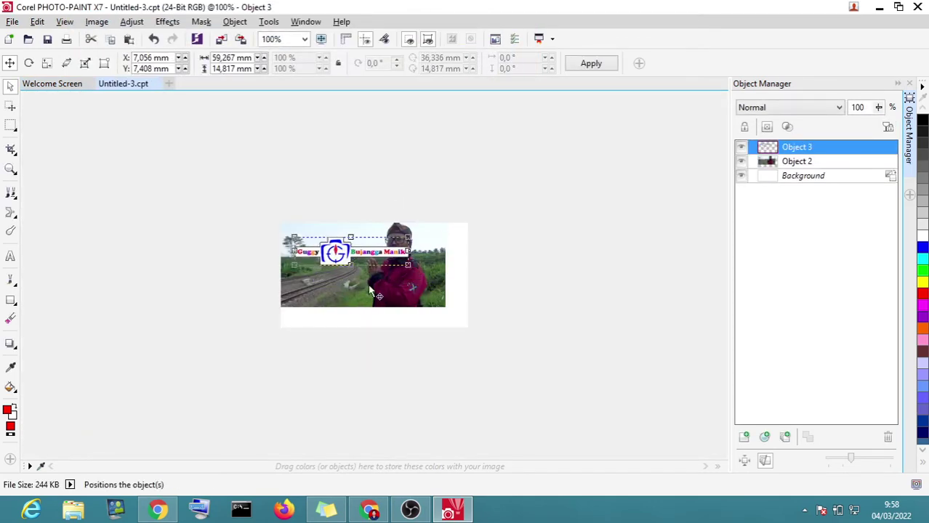
{"action": "left_click_drag", "start_coordinate": [379, 274], "coordinate": [400, 295]}
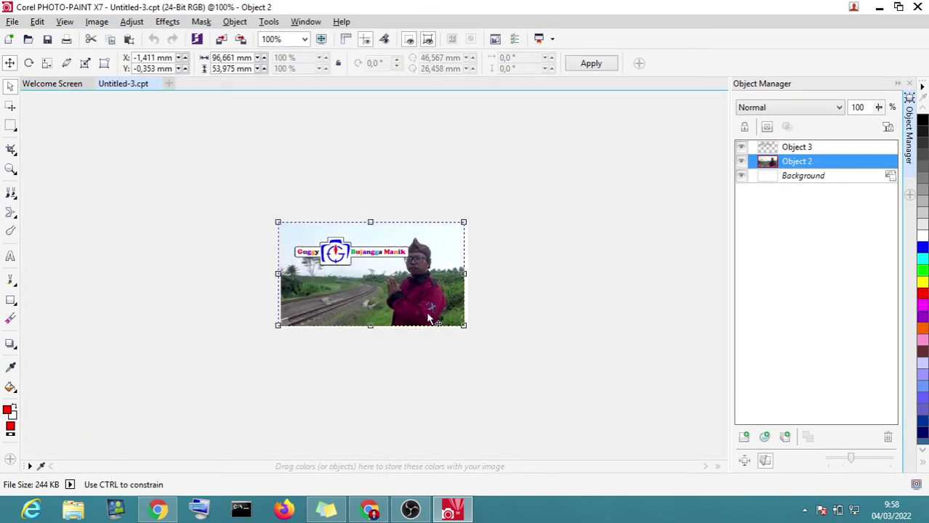
Step: Scale the railway photo to about 87 × 49 mm, apply the transformation, and nudge the photo slightly upward
{"action": "left_click_drag", "start_coordinate": [463, 326], "coordinate": [417, 301]}
{"action": "right_click", "coordinate": [417, 301]}
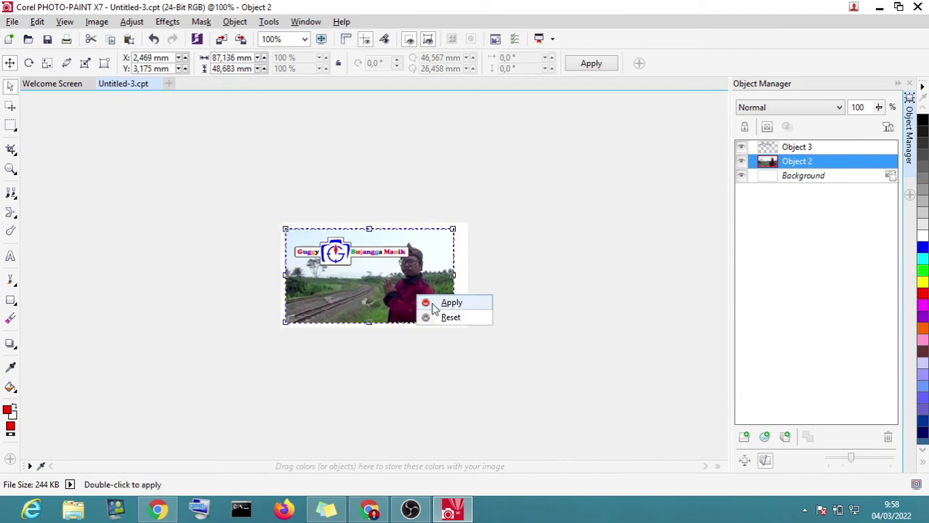
{"action": "left_click", "coordinate": [445, 304]}
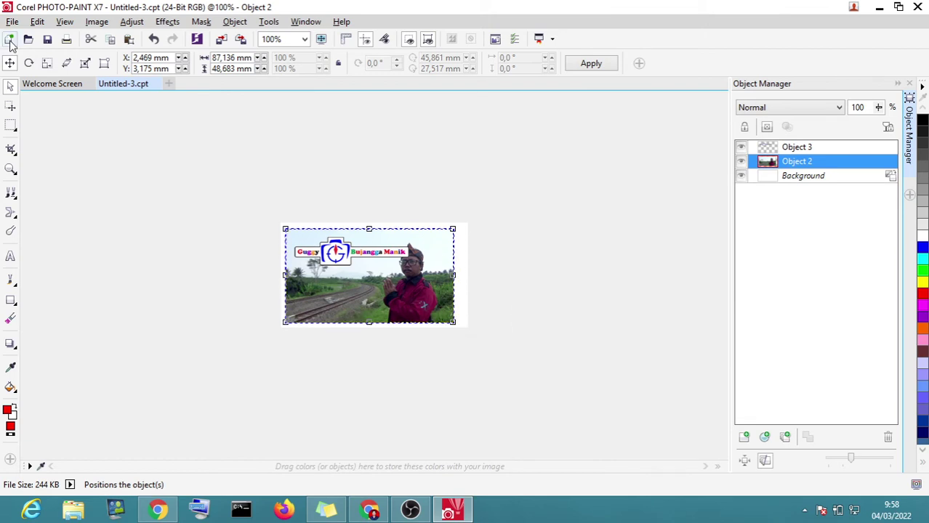
{"action": "scroll", "coordinate": [349, 260], "scroll_direction": "up", "scroll_amount": 1}
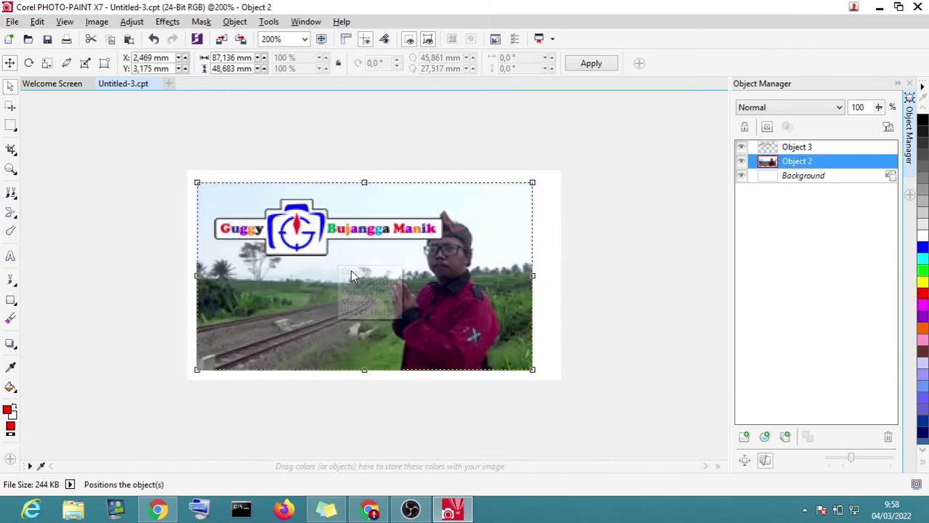
{"action": "mouse_move", "coordinate": [311, 237]}
{"action": "left_mouse_down"}
{"action": "mouse_move", "coordinate": [305, 227]}
{"action": "mouse_move", "coordinate": [318, 245]}
{"action": "mouse_move", "coordinate": [306, 228]}
{"action": "left_mouse_up"}
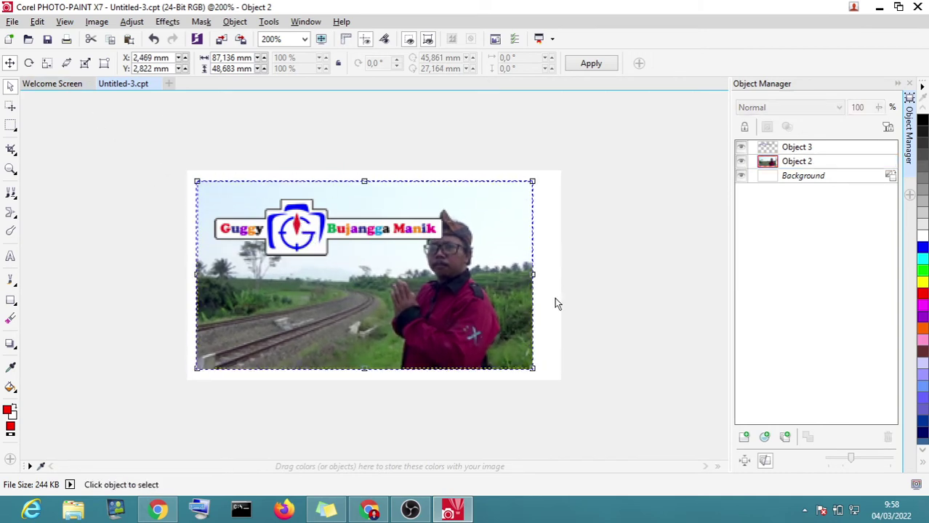
{"action": "left_click", "coordinate": [392, 289]}
{"action": "right_click", "coordinate": [391, 287]}
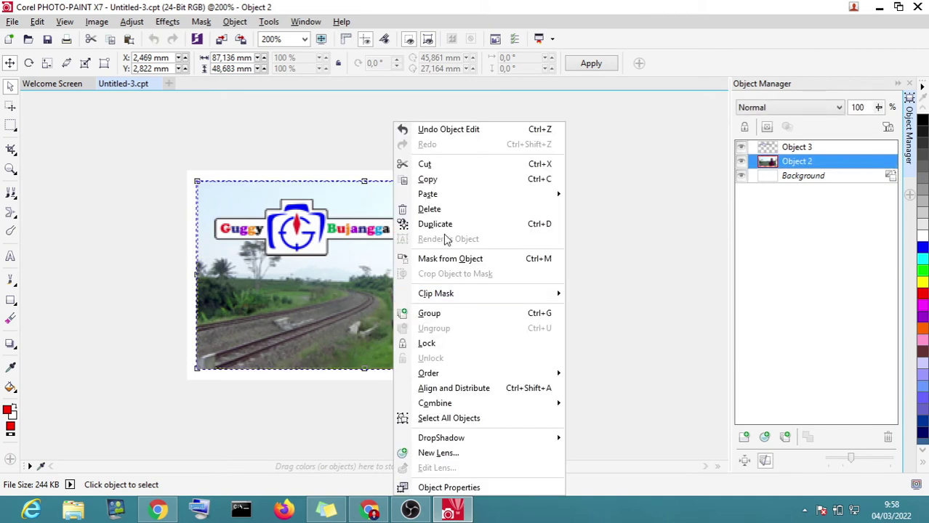
{"action": "left_click", "coordinate": [272, 151]}
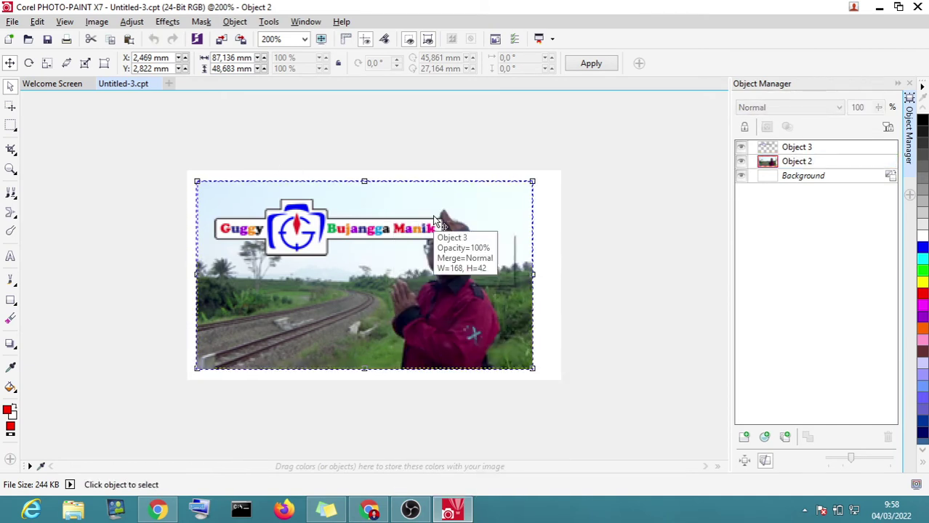
{"action": "left_click", "coordinate": [451, 150]}
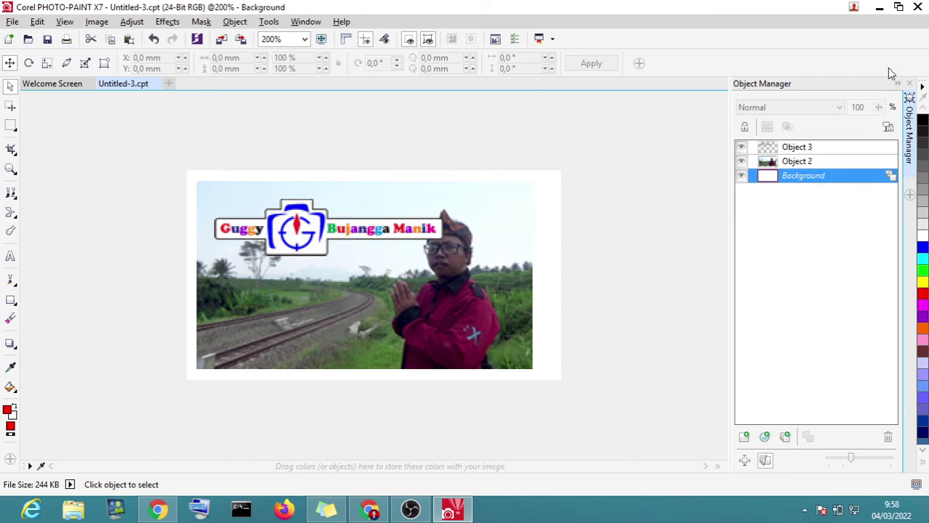
Step: Switch to the Google Meet call and admit the participant who is asking to join
{"action": "left_click", "coordinate": [880, 9]}
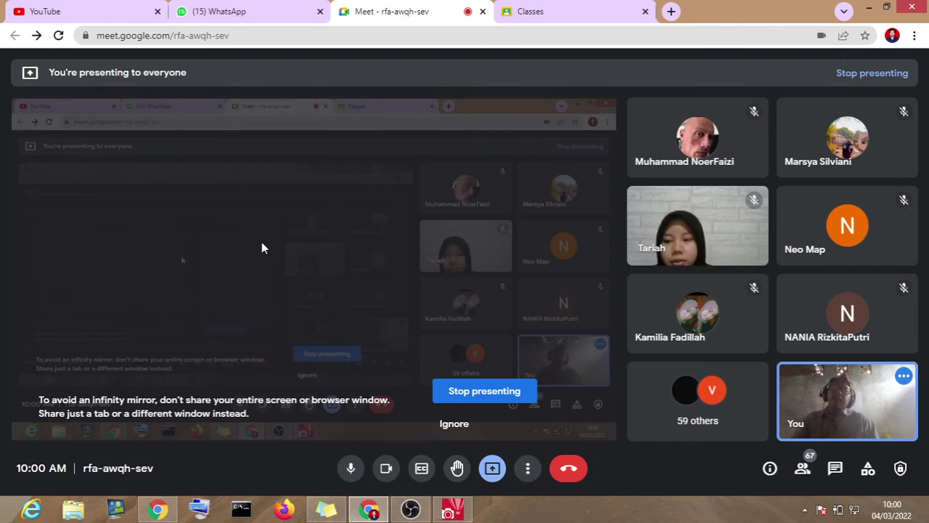
{"action": "mouse_move", "coordinate": [262, 266]}
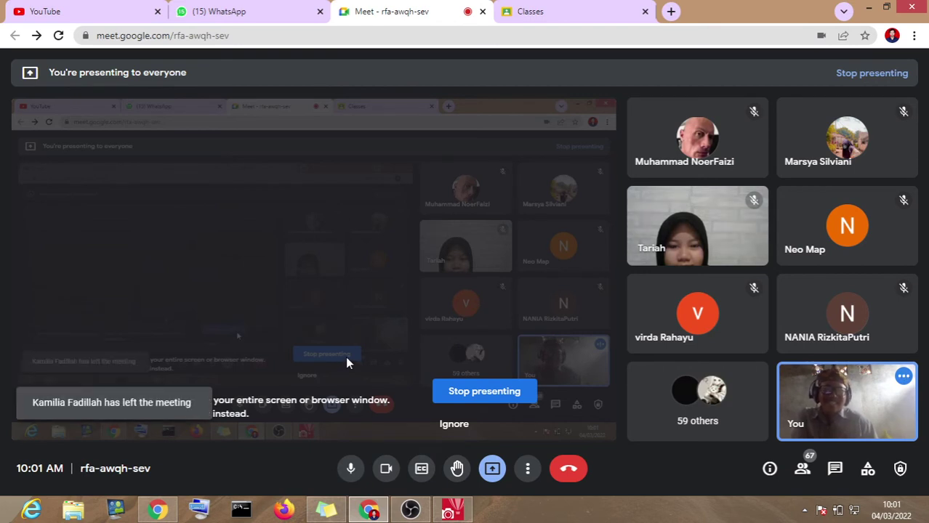
{"action": "mouse_move", "coordinate": [338, 361]}
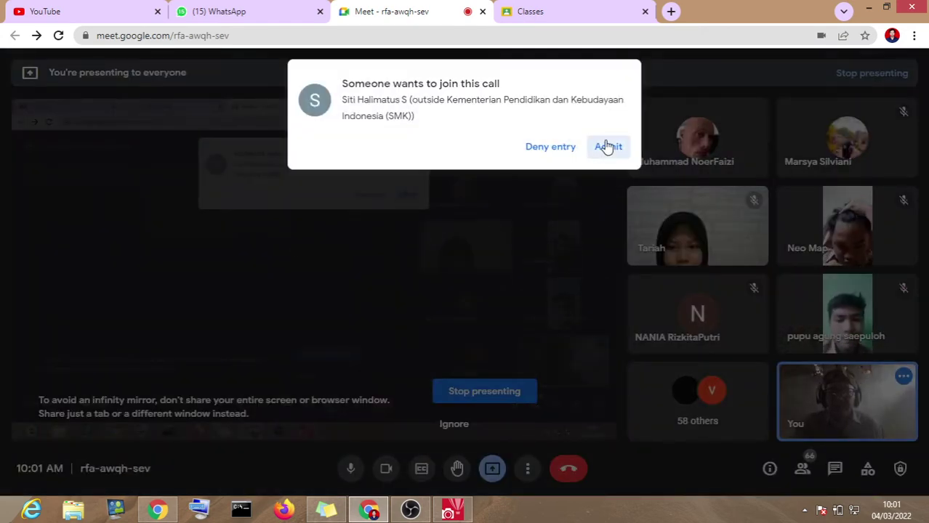
{"action": "left_click", "coordinate": [607, 148]}
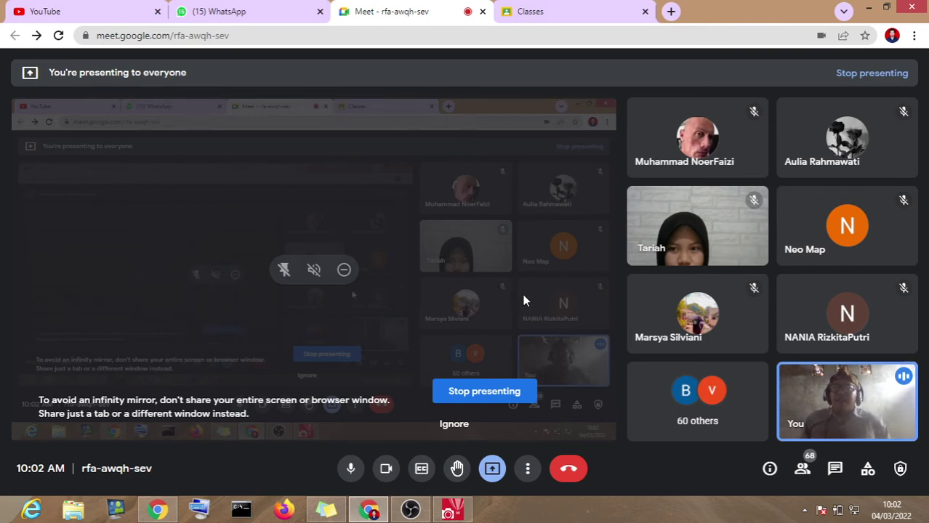
Step: Return to Corel PHOTO-PAINT and exit it without saving the changes to Untitled-3
{"action": "mouse_move", "coordinate": [393, 513]}
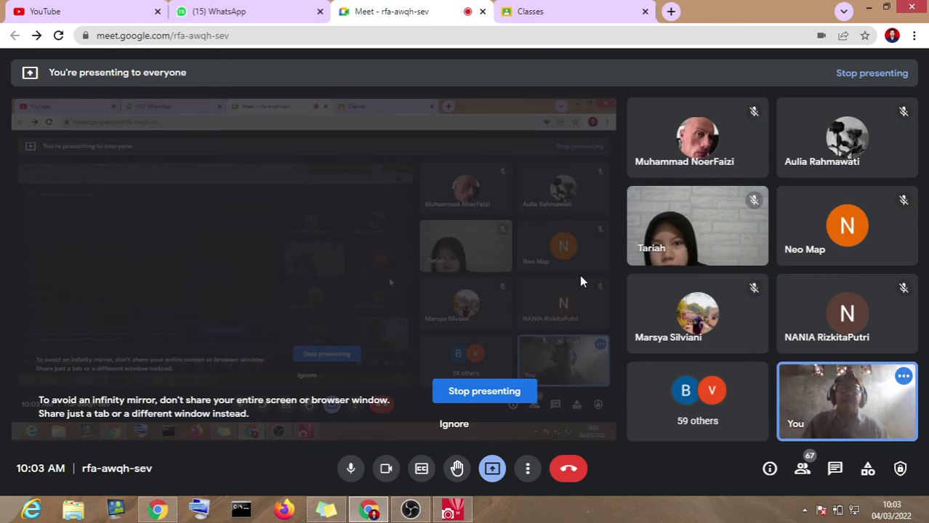
{"action": "left_click", "coordinate": [453, 509]}
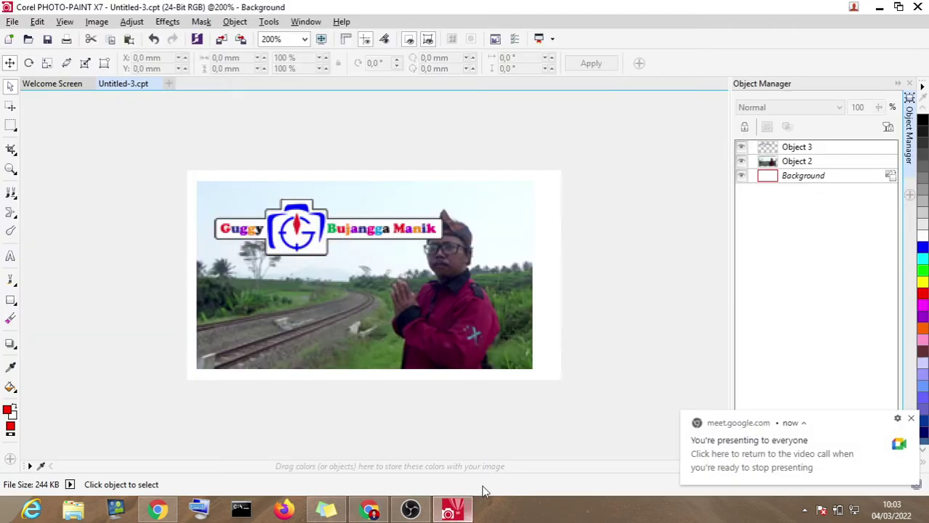
{"action": "left_click", "coordinate": [918, 7]}
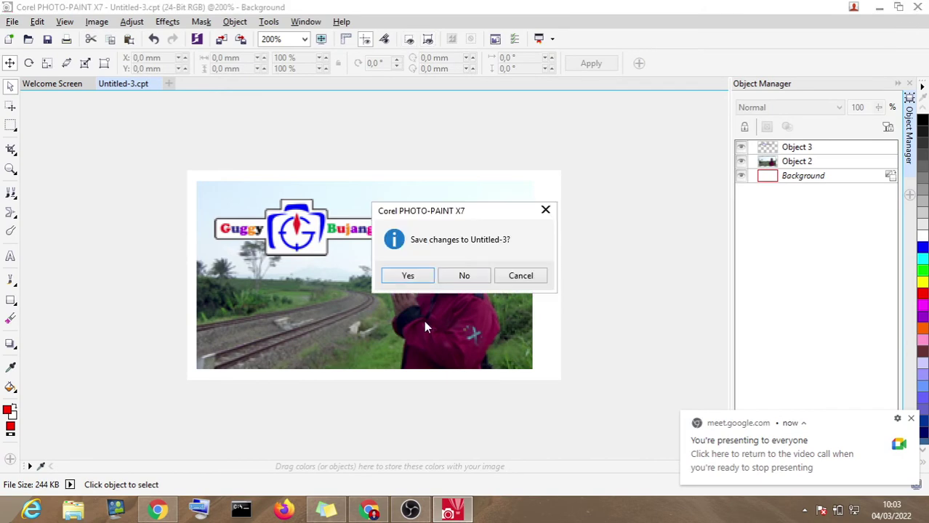
{"action": "left_click", "coordinate": [464, 280]}
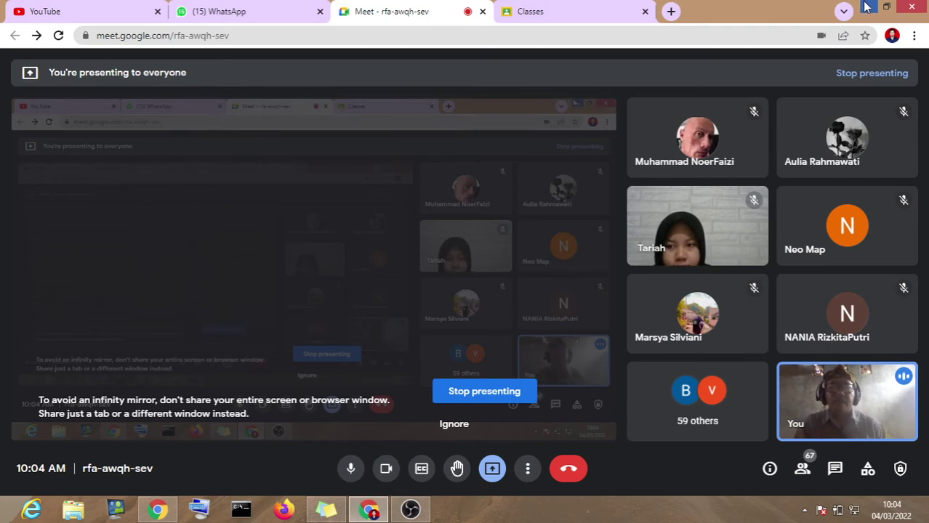
Step: Launch CorelDRAW X7 from the desktop and create a new A4 document
{"action": "left_click", "coordinate": [866, 6]}
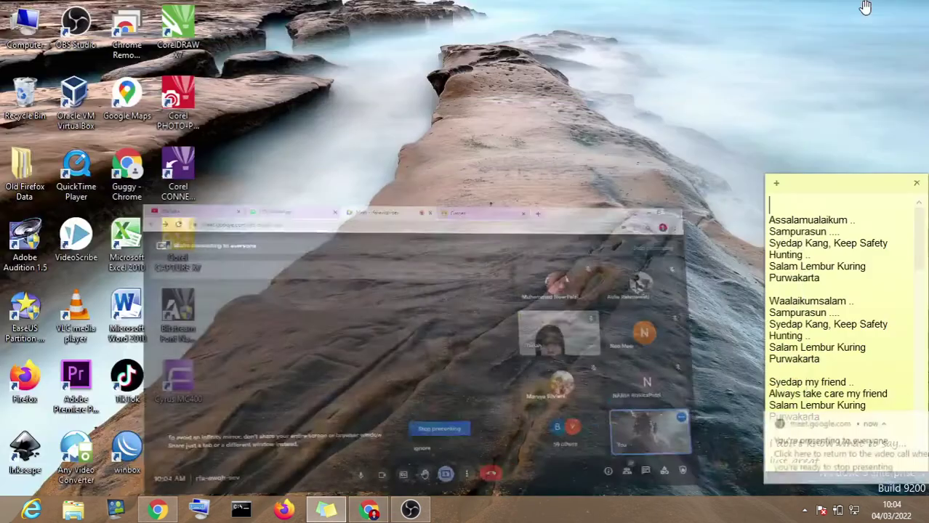
{"action": "double_click", "coordinate": [188, 35]}
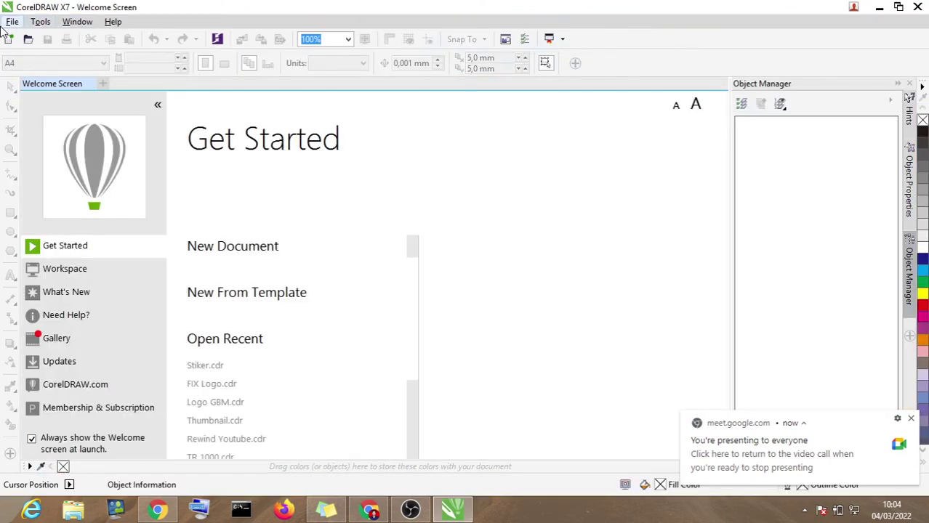
{"action": "key", "text": "ctrl+n"}
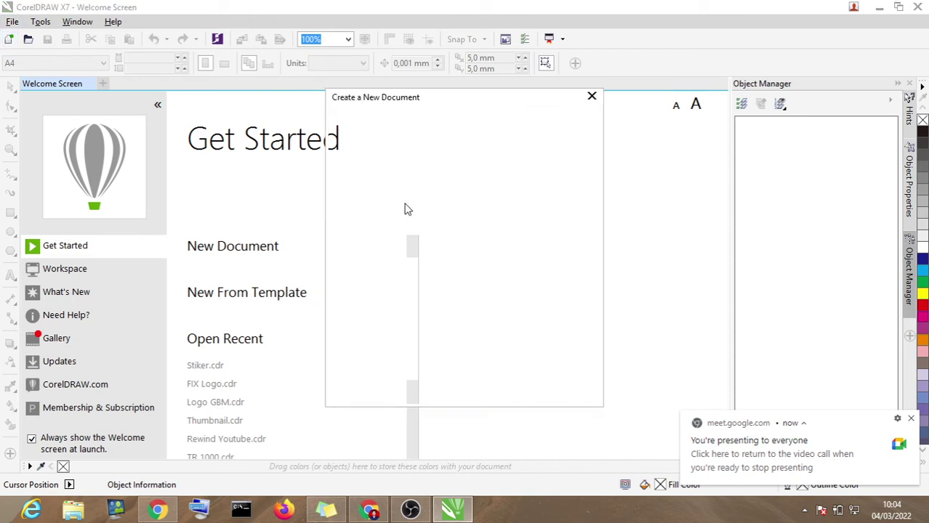
{"action": "left_click", "coordinate": [472, 396]}
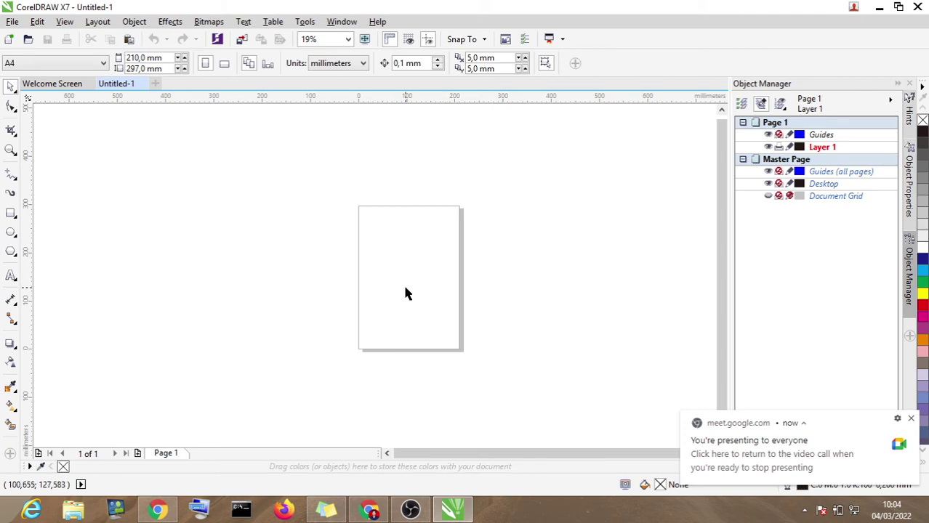
Step: Set the A4 page to landscape orientation
{"action": "left_click", "coordinate": [228, 64]}
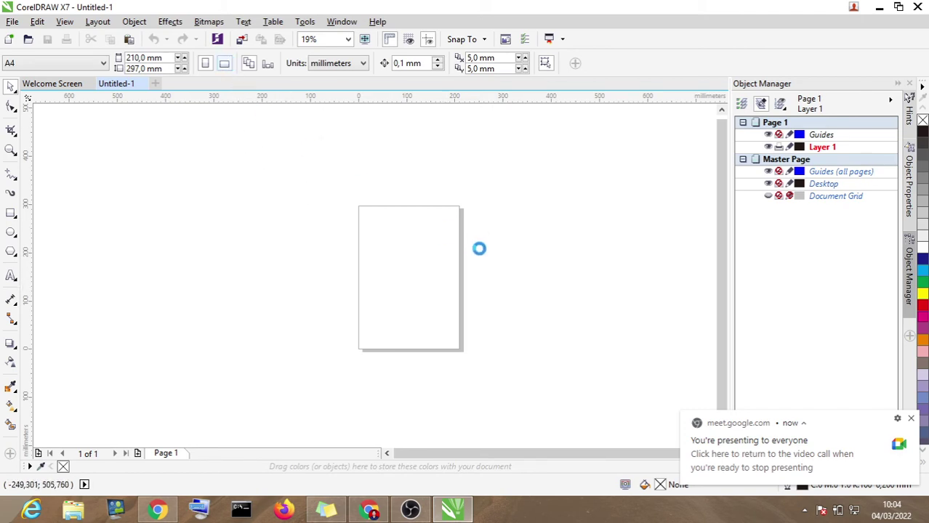
{"action": "scroll", "coordinate": [458, 291], "scroll_direction": "up", "scroll_amount": 1}
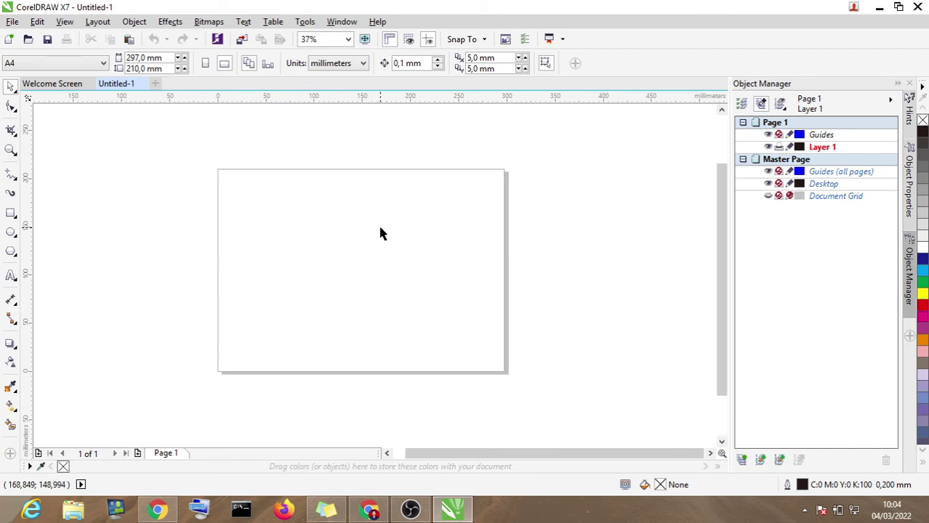
Step: Import the DSC01321 photo from the Documents library and place it roughly centred on the page
{"action": "left_click", "coordinate": [12, 22]}
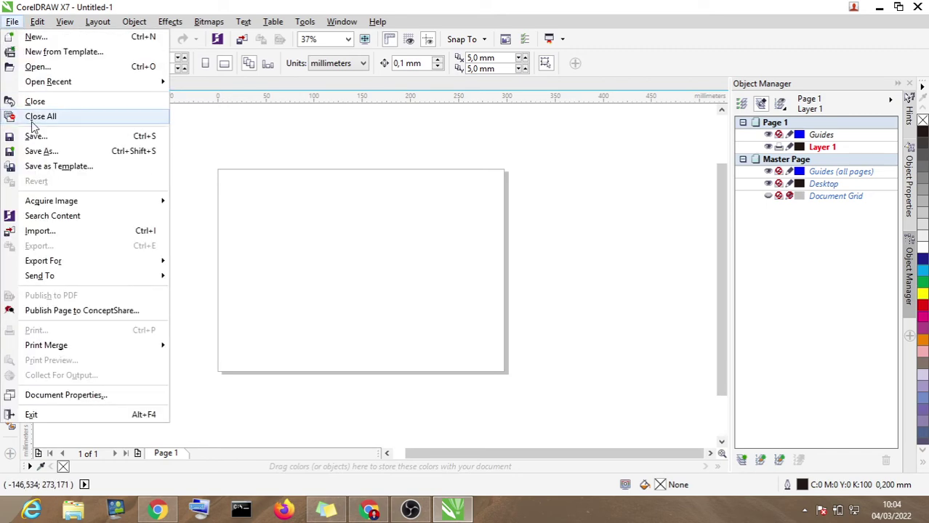
{"action": "left_click", "coordinate": [88, 234]}
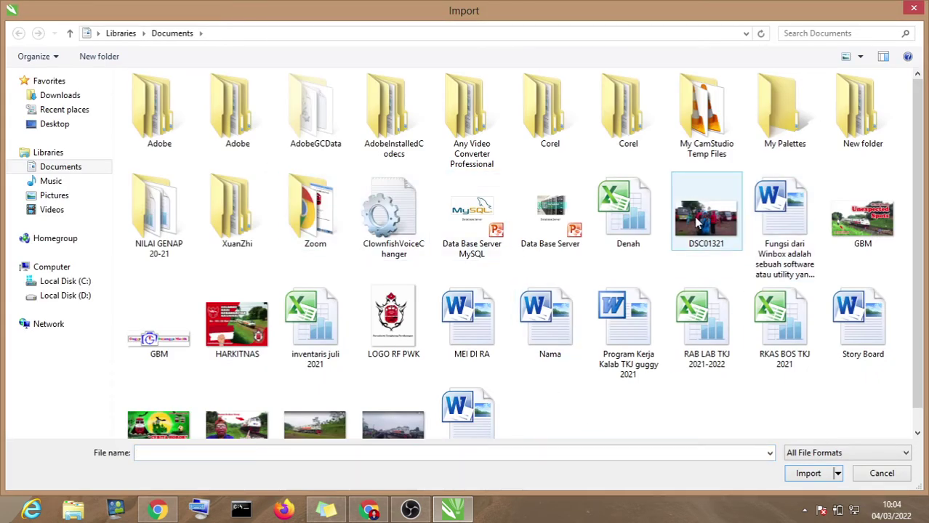
{"action": "left_click", "coordinate": [807, 473]}
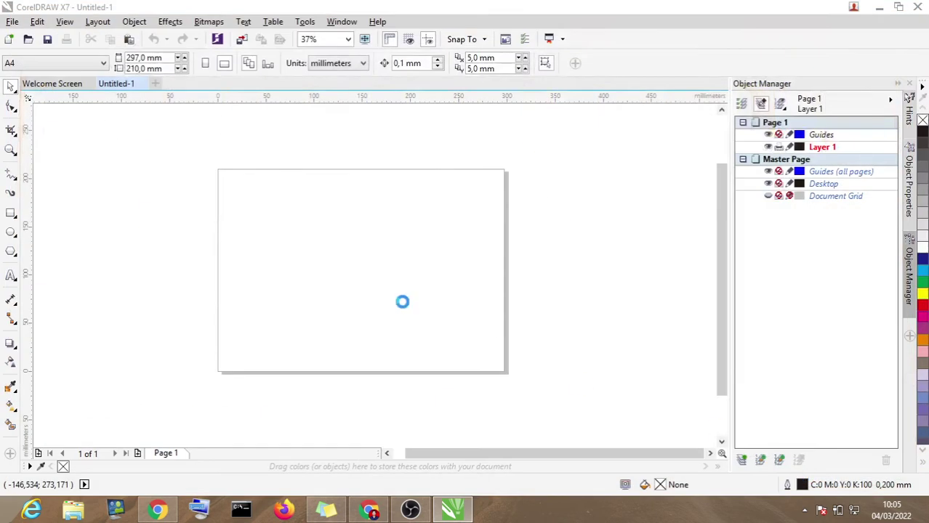
{"action": "left_click", "coordinate": [274, 225]}
{"action": "key", "text": "p"}
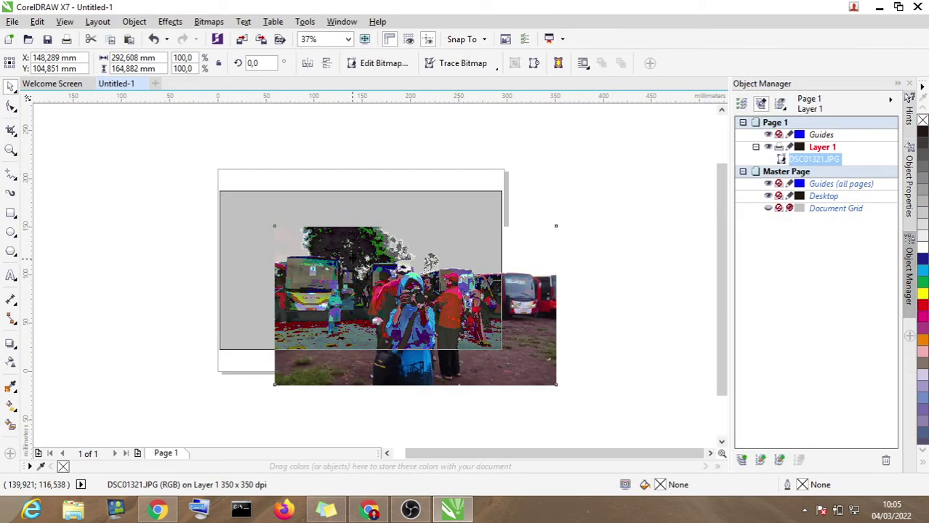
{"action": "left_click", "coordinate": [533, 301]}
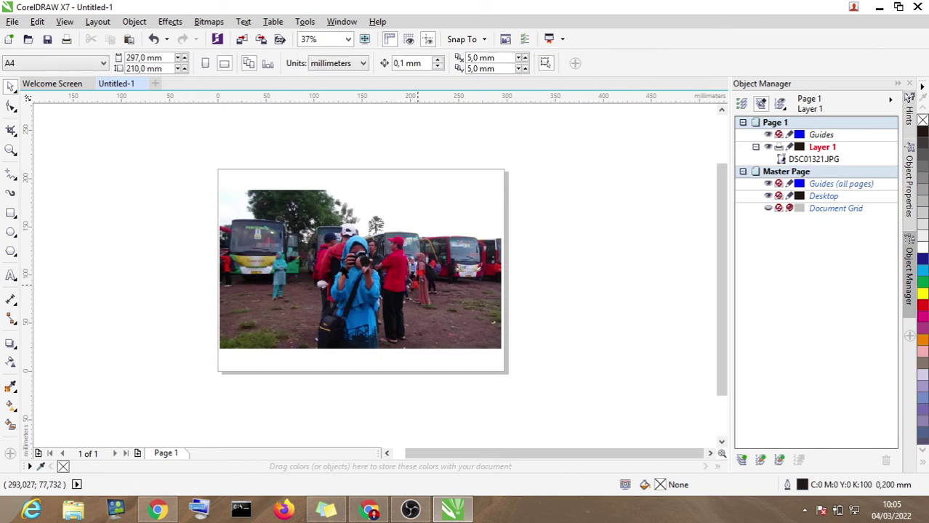
Step: Brighten the bus photo with a Tone Curve adjustment on the RGB channel, raising the curve at X 96 to Y 151
{"action": "left_click", "coordinate": [349, 280]}
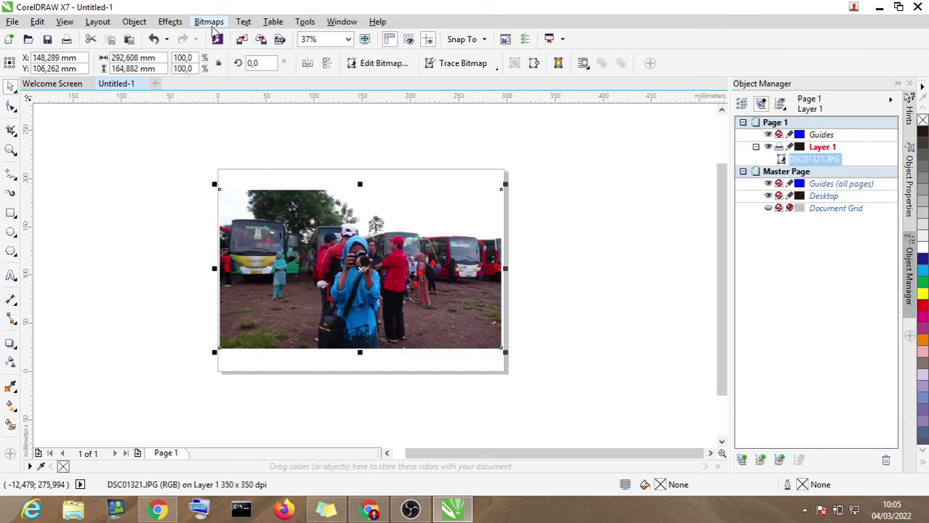
{"action": "left_click", "coordinate": [166, 22]}
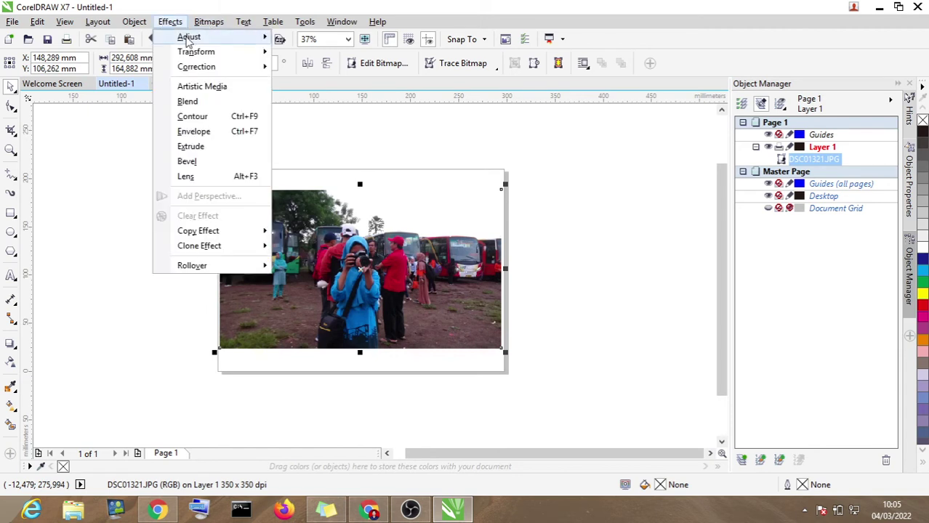
{"action": "mouse_move", "coordinate": [190, 43]}
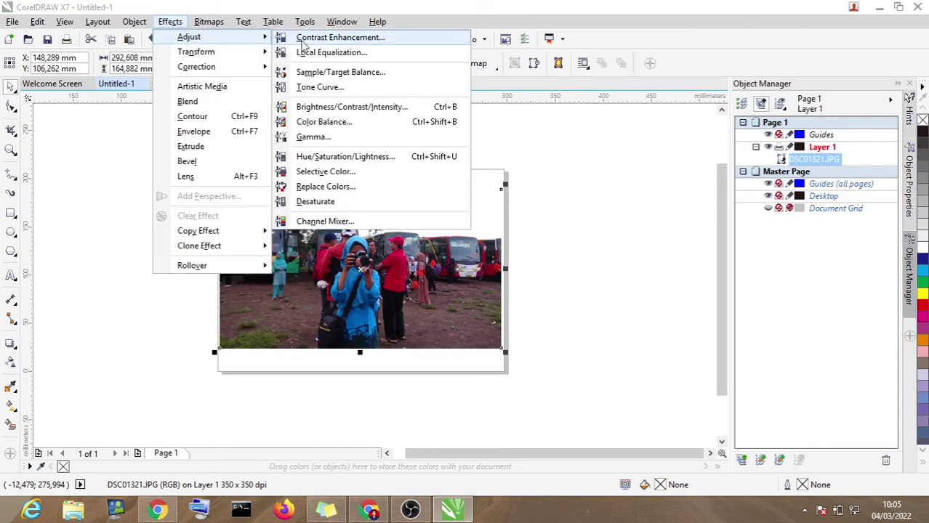
{"action": "left_click", "coordinate": [342, 88]}
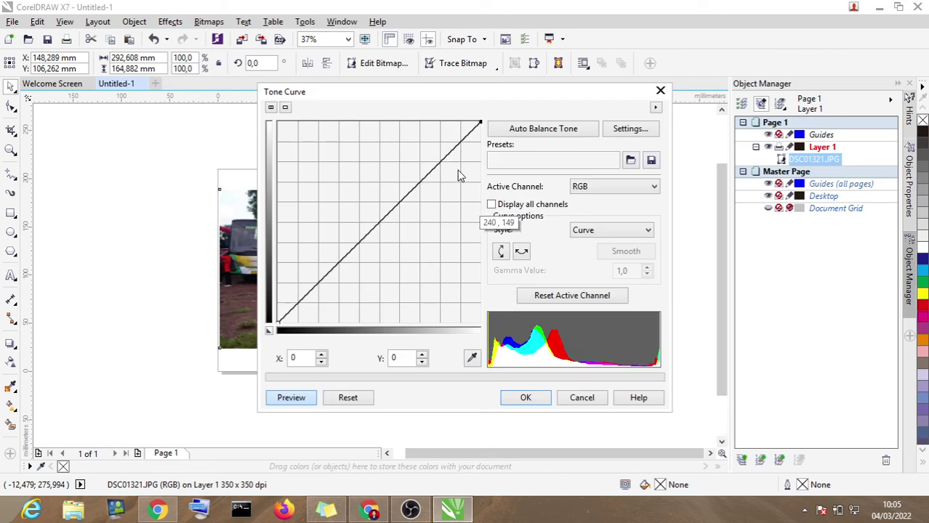
{"action": "left_click_drag", "start_coordinate": [460, 97], "coordinate": [755, 111]}
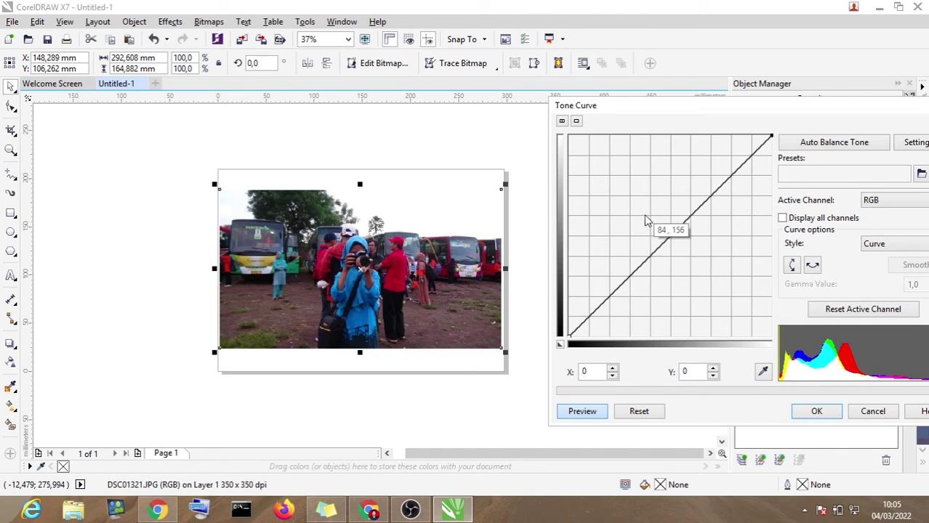
{"action": "left_click_drag", "start_coordinate": [671, 234], "coordinate": [644, 217]}
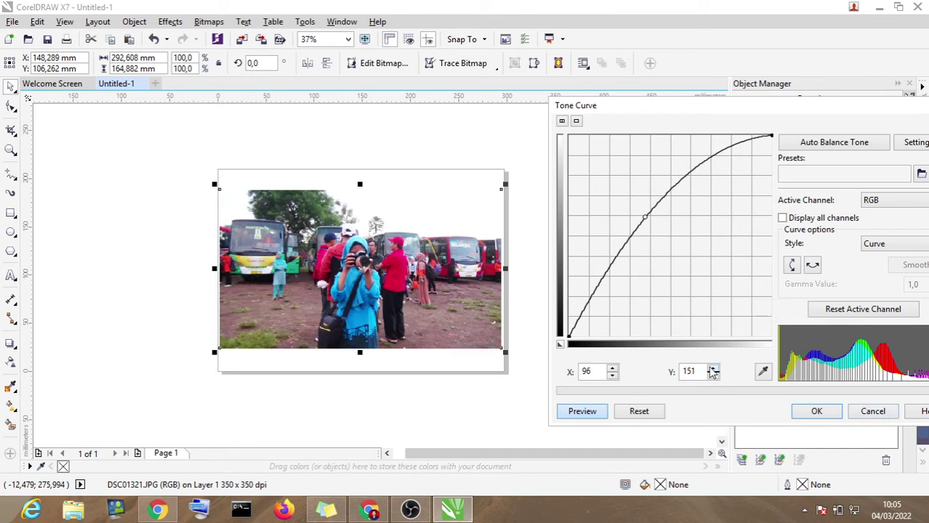
{"action": "left_click", "coordinate": [817, 412]}
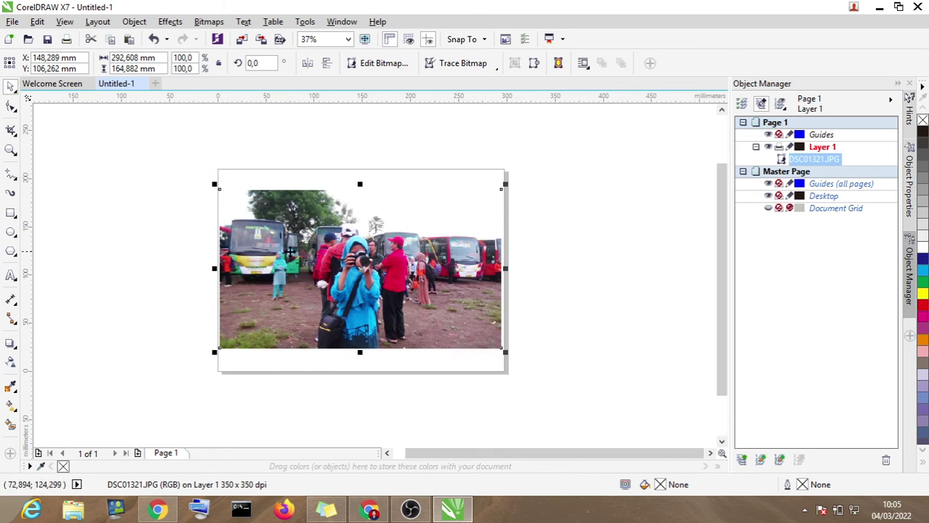
Step: Open the bus photo for bitmap editing in Corel PHOTO-PAINT and fit the whole picture in view
{"action": "left_click", "coordinate": [359, 225]}
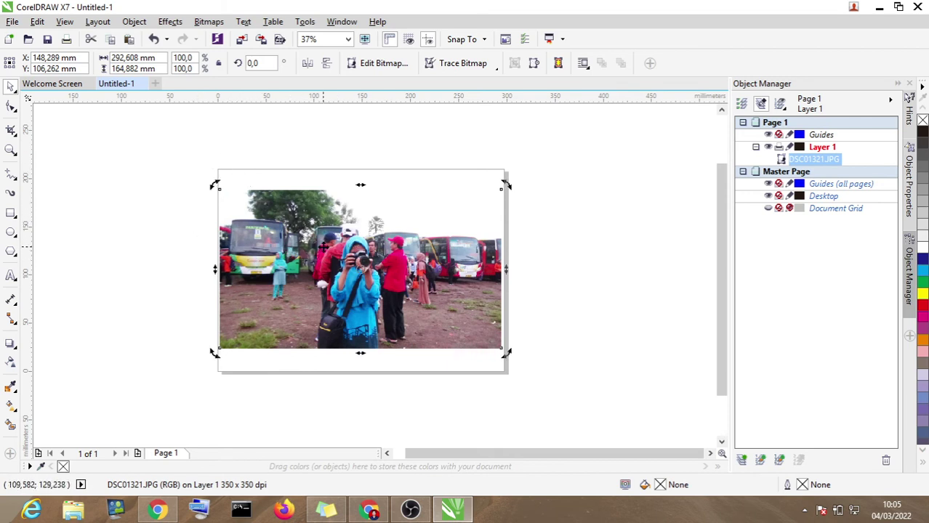
{"action": "left_click", "coordinate": [514, 226]}
{"action": "left_click", "coordinate": [425, 258]}
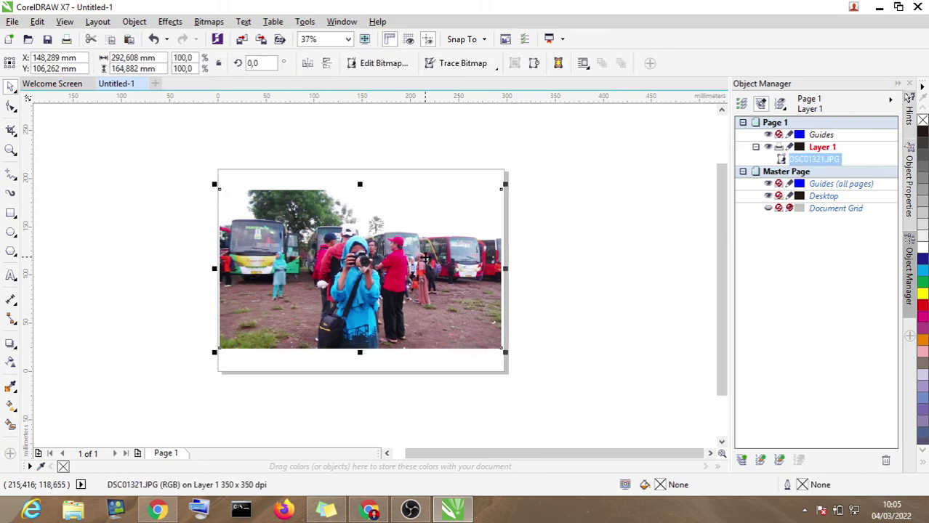
{"action": "left_click", "coordinate": [371, 66]}
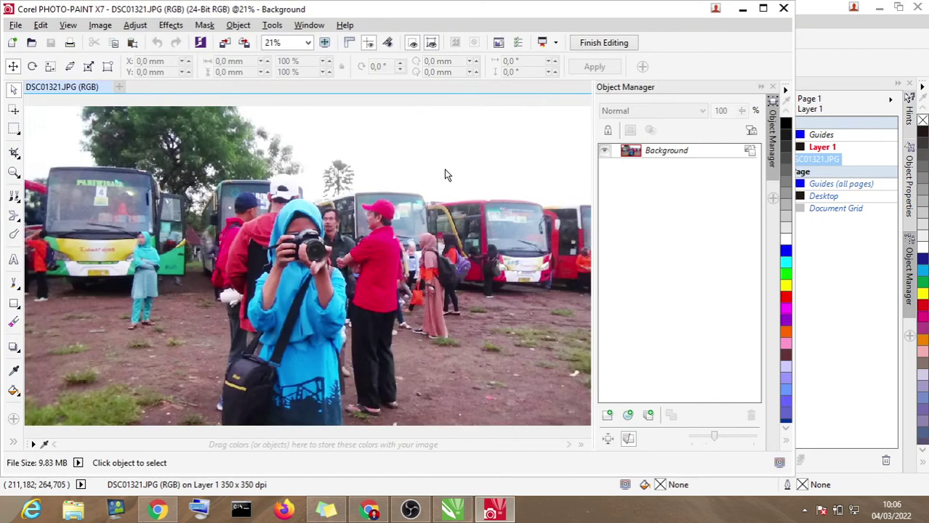
{"action": "scroll", "coordinate": [452, 142], "scroll_direction": "down", "scroll_amount": 2}
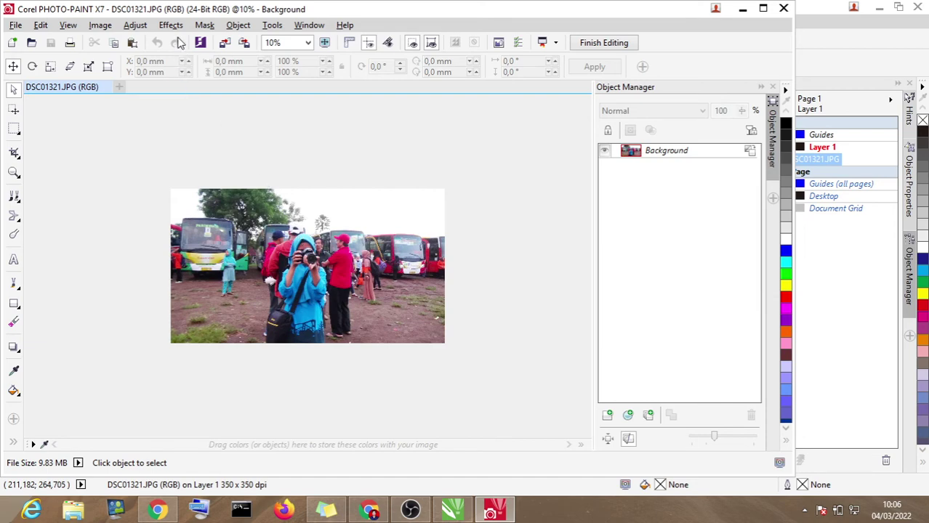
Step: Apply the Crafts effect in Puzzle style with size 10, brightness 50 and rotation 180, and save the edited photo back to CorelDRAW
{"action": "left_click", "coordinate": [135, 25]}
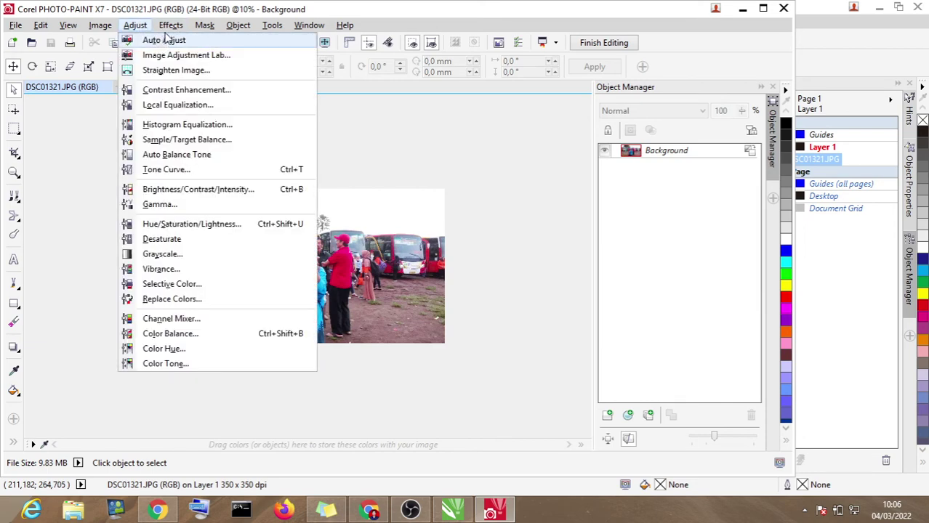
{"action": "mouse_move", "coordinate": [171, 25]}
{"action": "mouse_move", "coordinate": [256, 150]}
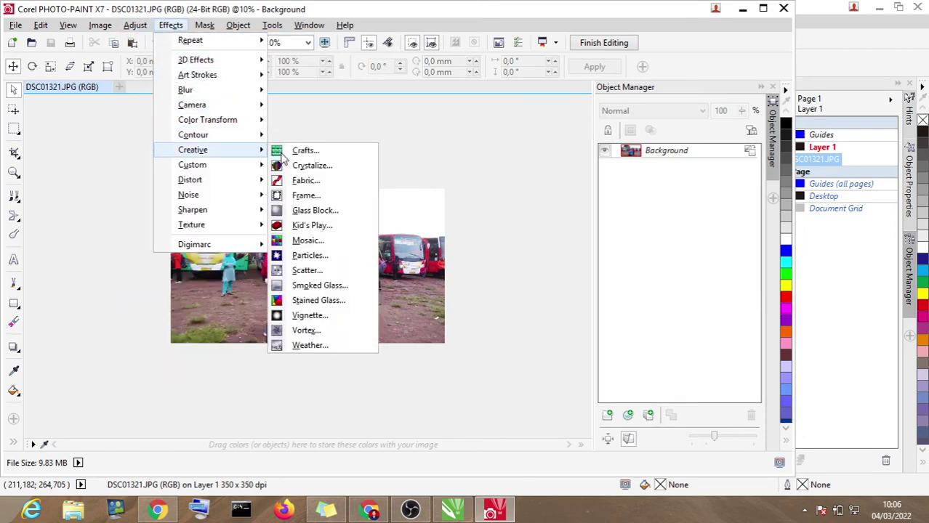
{"action": "left_click", "coordinate": [352, 155]}
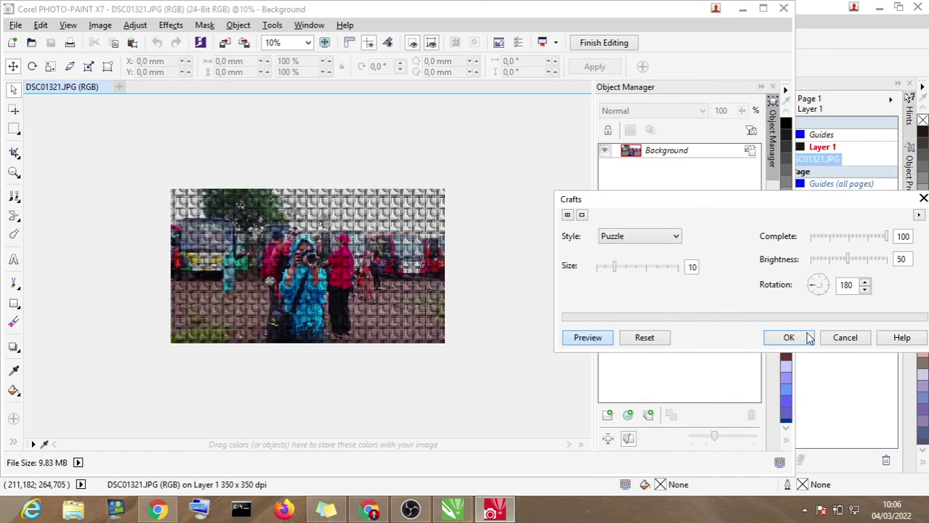
{"action": "left_click", "coordinate": [791, 339]}
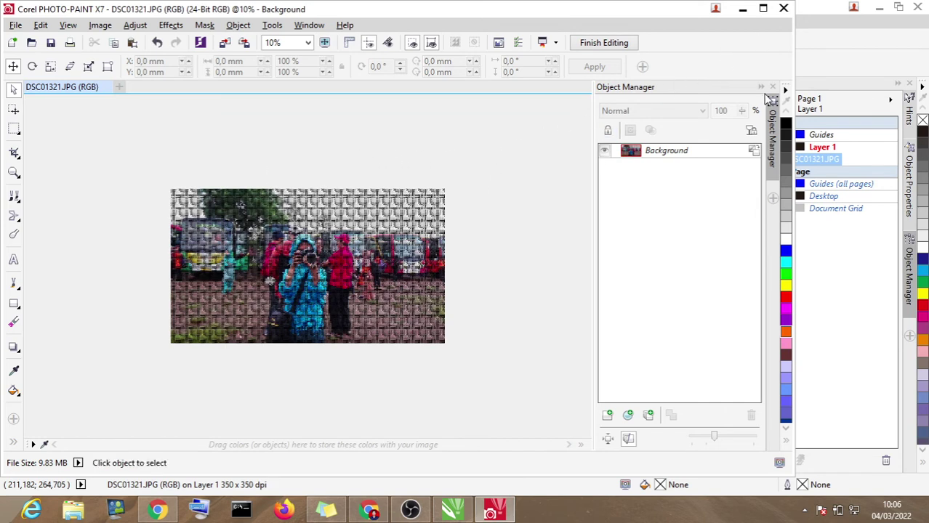
{"action": "left_click", "coordinate": [783, 8]}
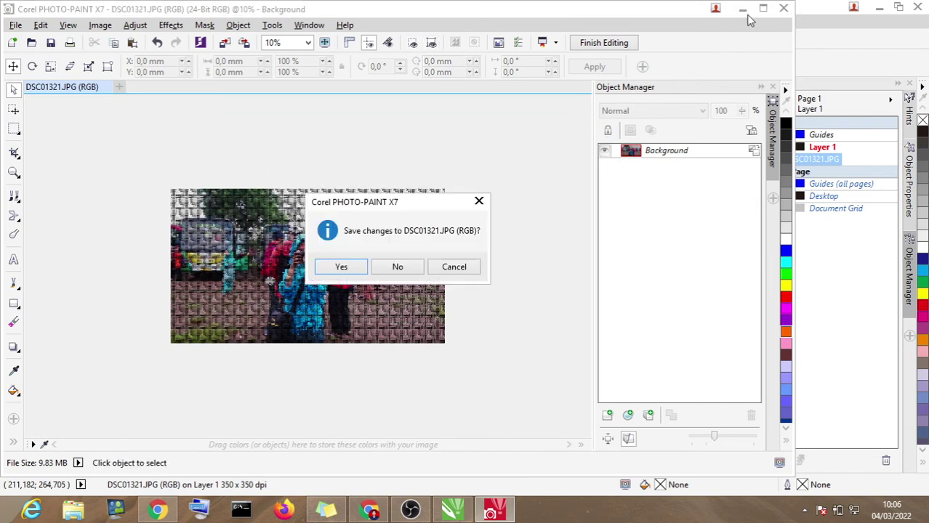
{"action": "left_click", "coordinate": [337, 273]}
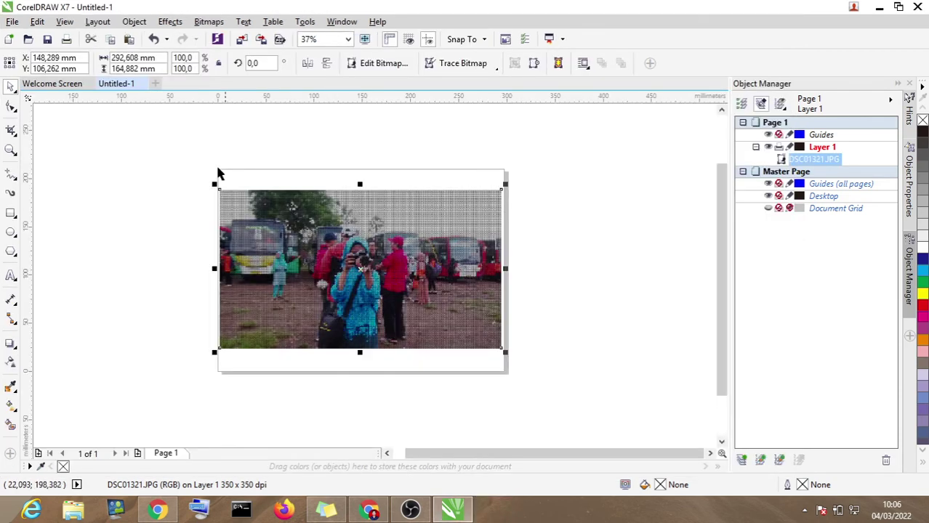
Step: Move the edited photo slightly up and to the right on the page, to about X 154 mm, Y 120 mm
{"action": "left_click", "coordinate": [185, 182]}
{"action": "left_click", "coordinate": [341, 259]}
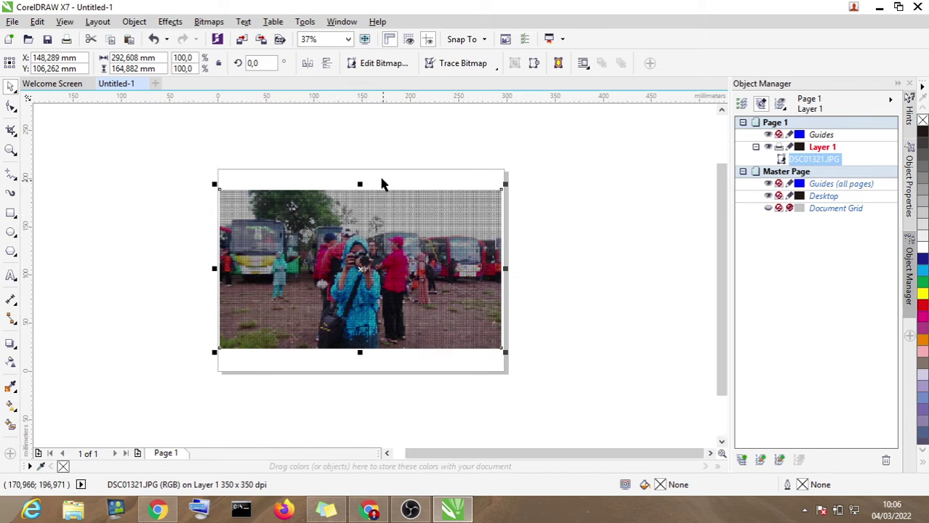
{"action": "mouse_move", "coordinate": [396, 261]}
{"action": "left_mouse_down"}
{"action": "mouse_move", "coordinate": [420, 252]}
{"action": "mouse_move", "coordinate": [403, 248]}
{"action": "left_mouse_up"}
{"action": "left_click", "coordinate": [584, 289]}
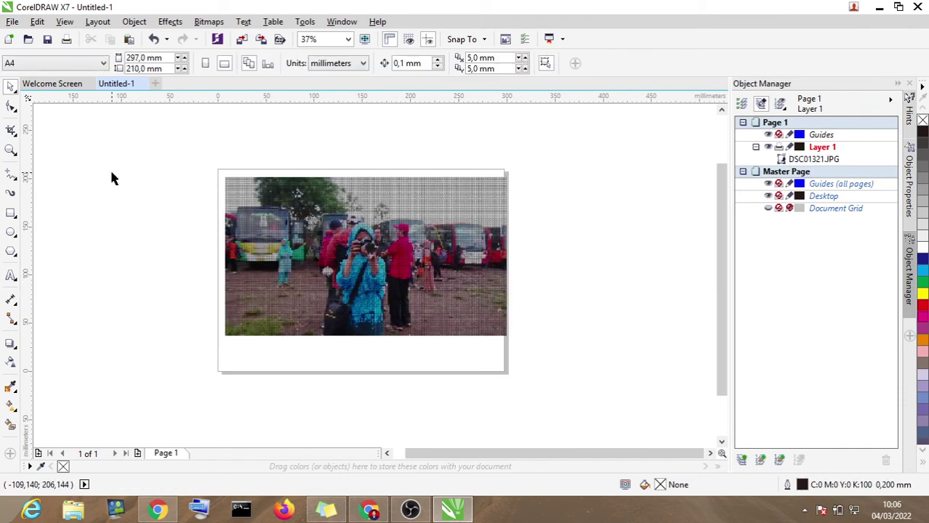
Step: Undo the photo's move and the Crafts effect
{"action": "left_click", "coordinate": [224, 177]}
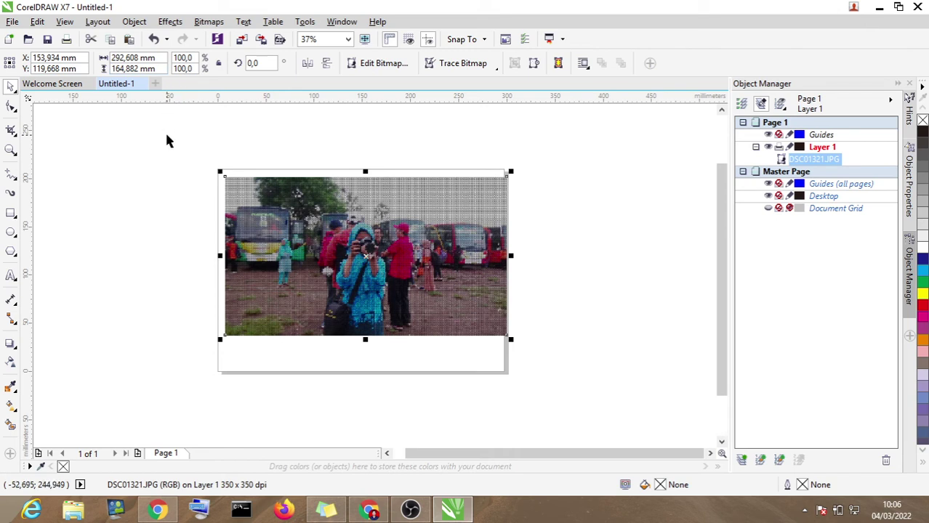
{"action": "left_click", "coordinate": [340, 267]}
{"action": "key", "text": "ctrl+z"}
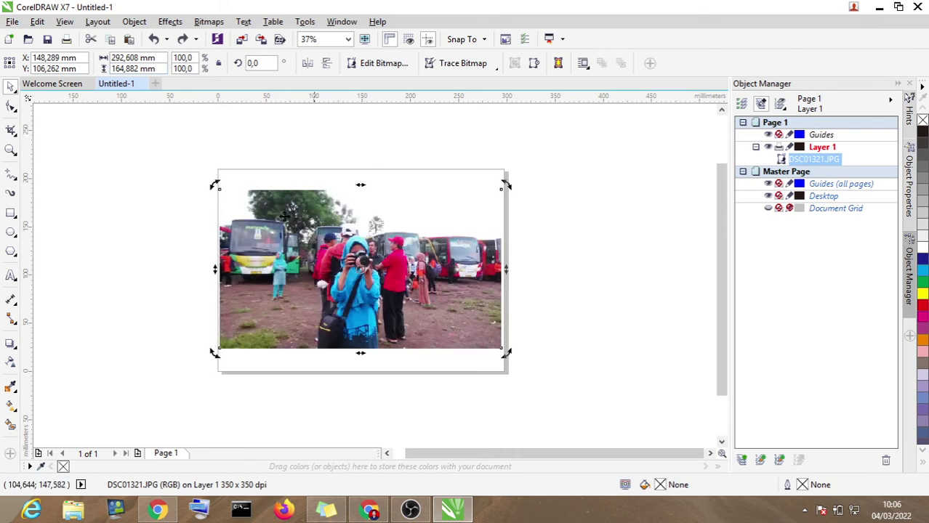
{"action": "left_click", "coordinate": [163, 176]}
{"action": "left_click", "coordinate": [330, 220]}
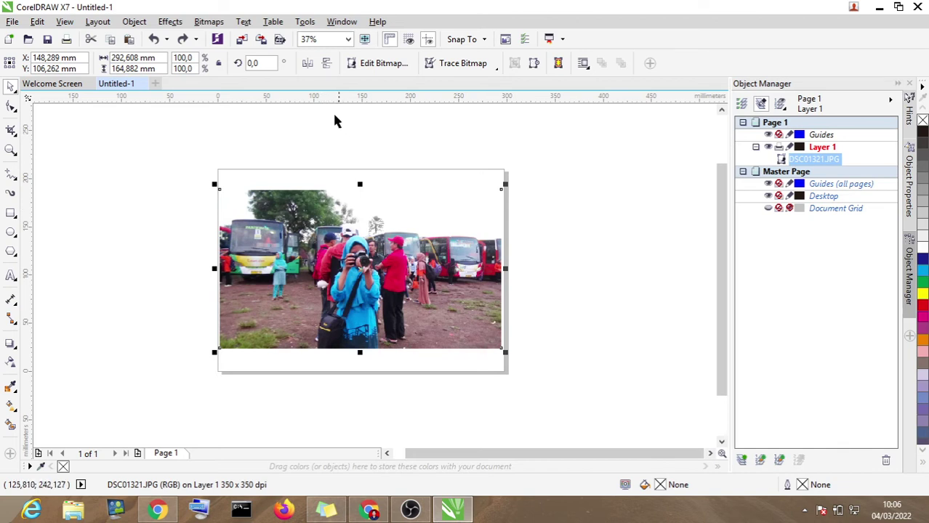
{"action": "left_click", "coordinate": [202, 24]}
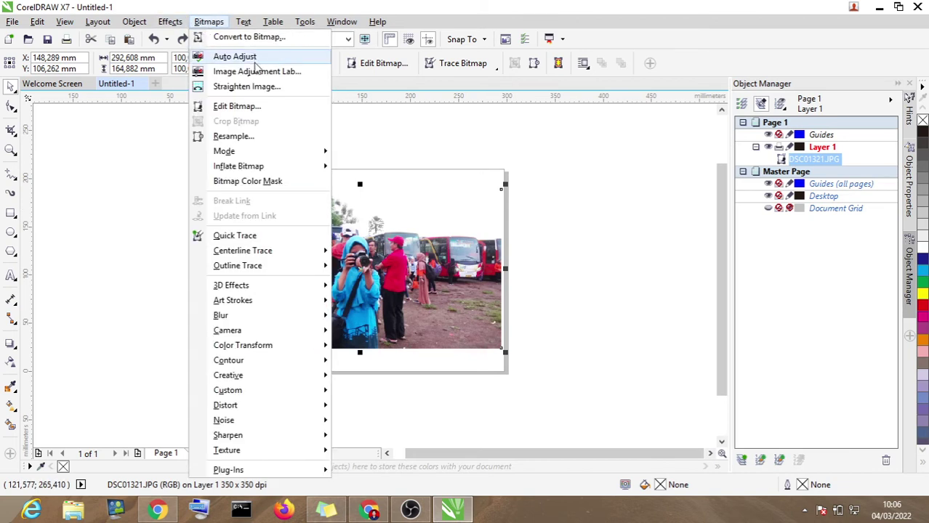
{"action": "mouse_move", "coordinate": [289, 423]}
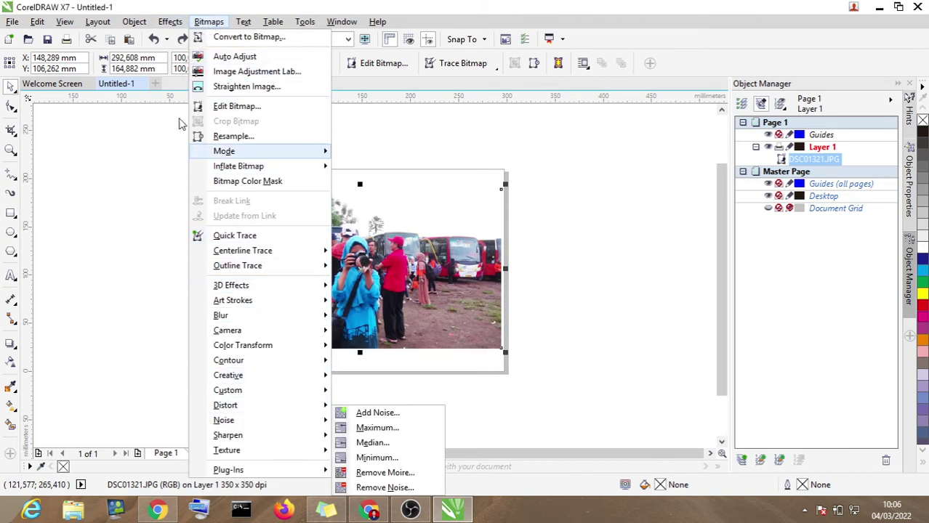
{"action": "left_click", "coordinate": [209, 21]}
{"action": "left_click", "coordinate": [170, 22]}
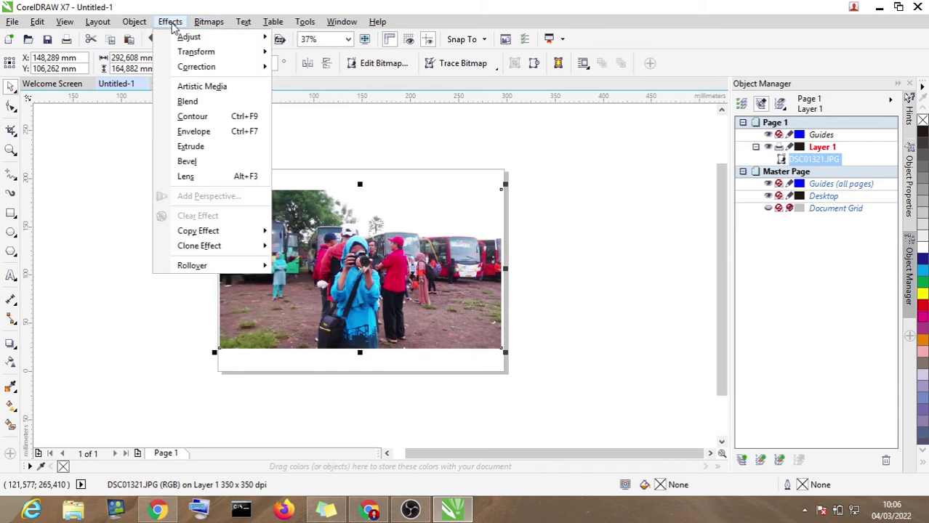
Step: Reopen the bus photo for bitmap editing in Corel PHOTO-PAINT
{"action": "mouse_move", "coordinate": [142, 29]}
{"action": "left_click", "coordinate": [409, 256]}
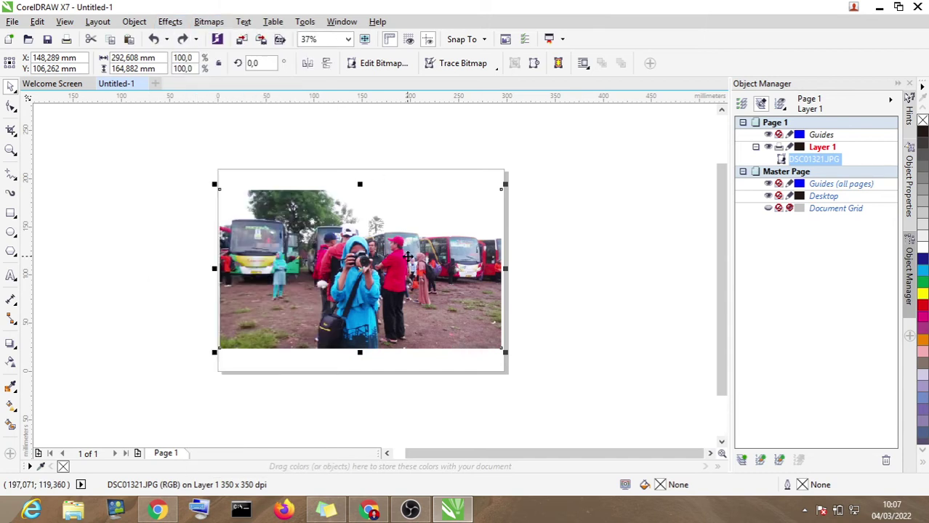
{"action": "left_click", "coordinate": [375, 222]}
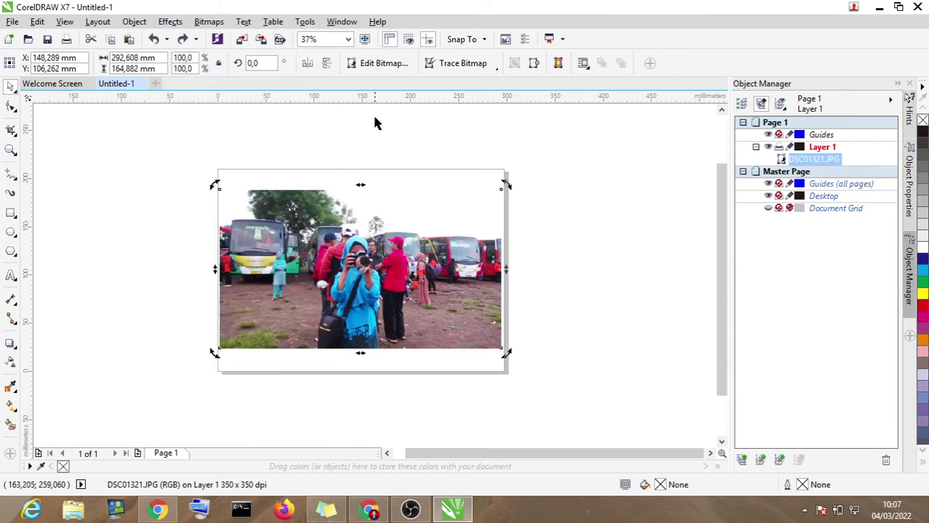
{"action": "left_click", "coordinate": [368, 67]}
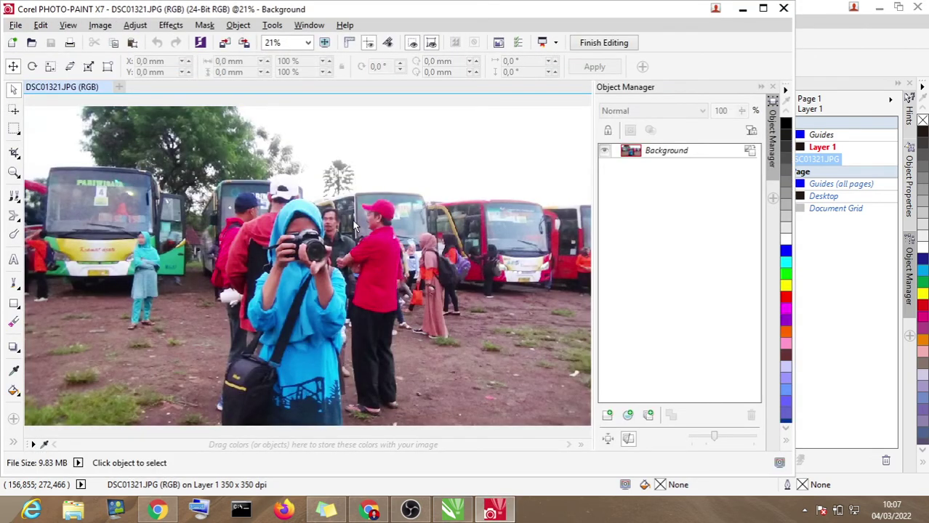
Step: Duplicate the photo's background as a separate object and delete the original Background
{"action": "key", "text": "ctrl+d"}
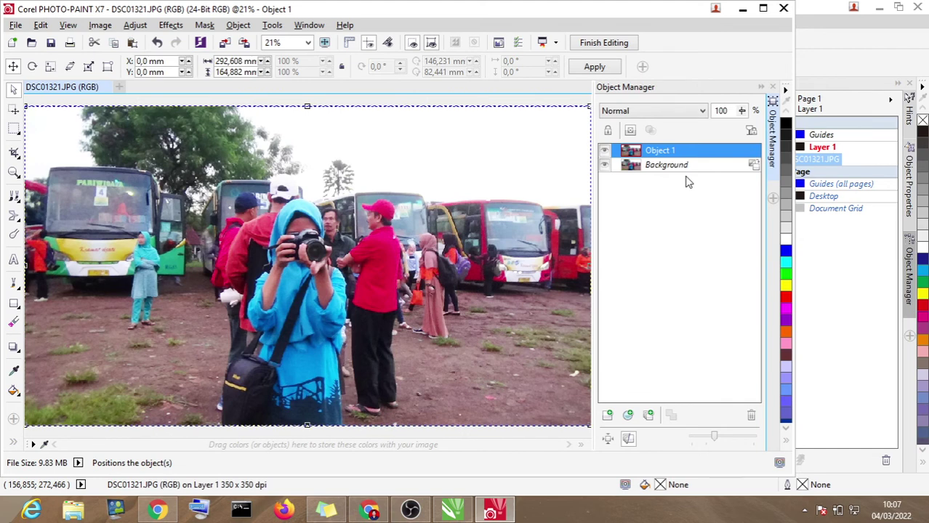
{"action": "left_click", "coordinate": [689, 169]}
{"action": "key", "text": "Delete"}
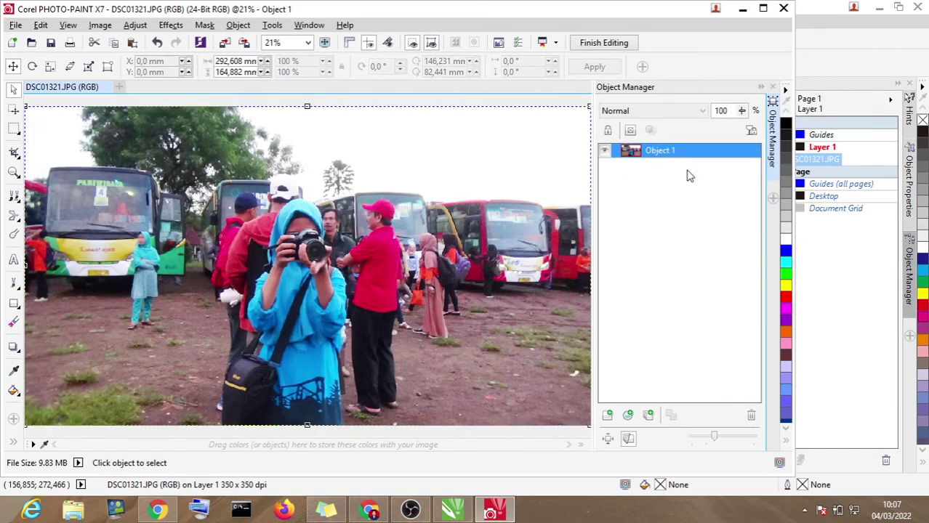
Step: Open the photo object in Cutout Lab and set the highlighter nib size to 30
{"action": "left_click", "coordinate": [100, 27]}
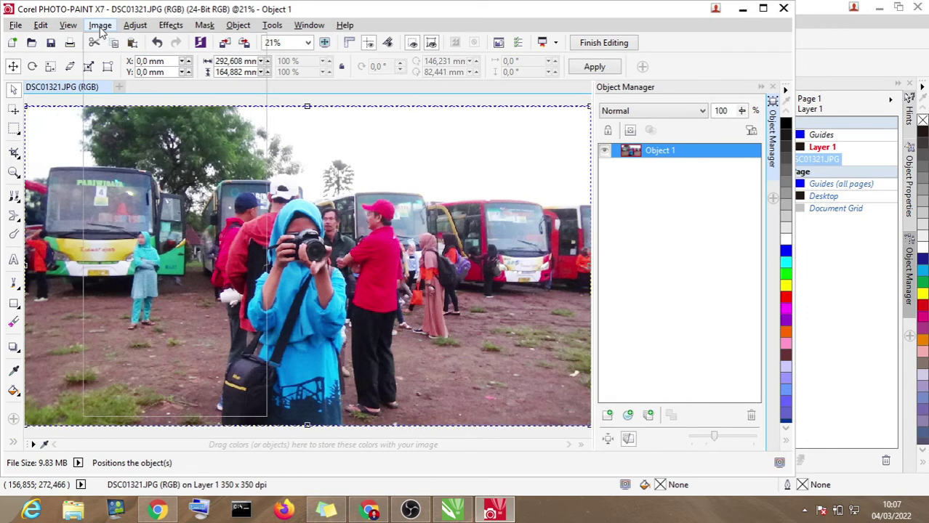
{"action": "left_click", "coordinate": [101, 38]}
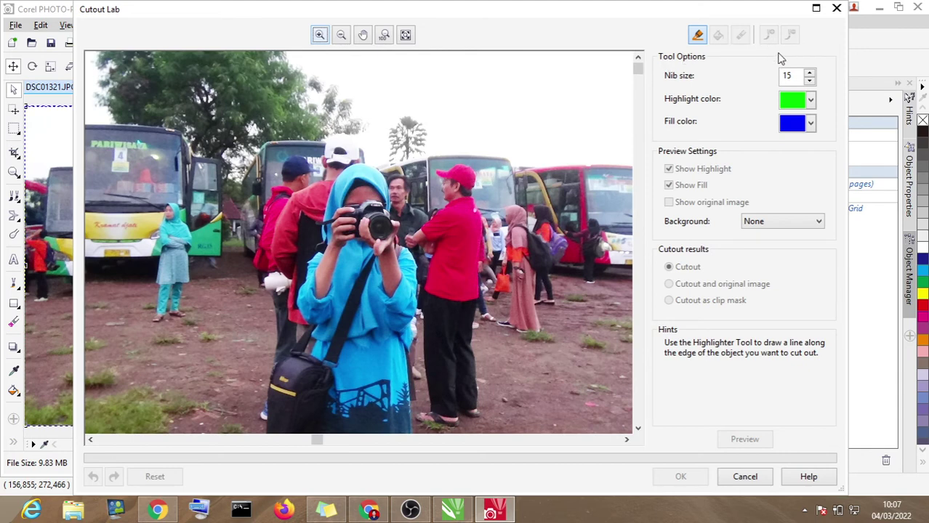
{"action": "left_click_drag", "start_coordinate": [792, 76], "coordinate": [776, 79]}
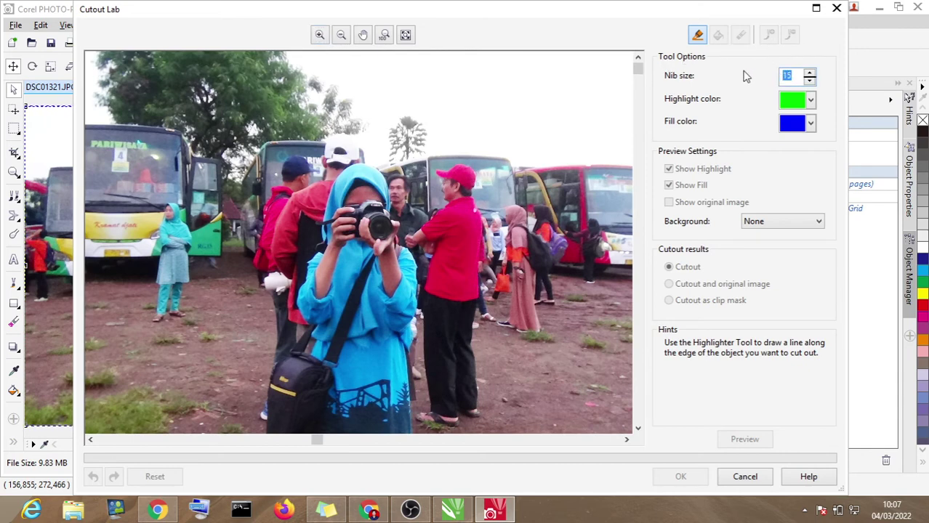
{"action": "type", "text": "30"}
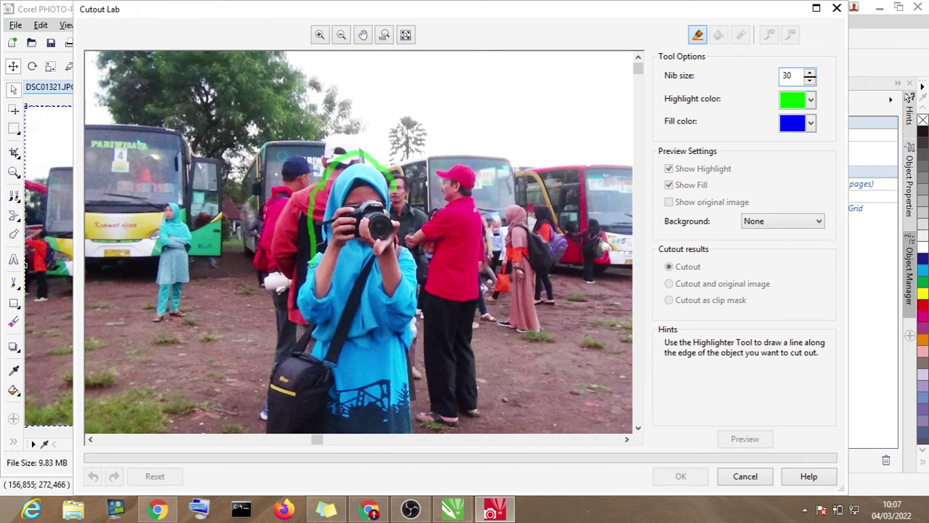
Step: Highlight the outline around the upper body of the woman in blue holding the camera
{"action": "left_click_drag", "start_coordinate": [294, 296], "coordinate": [374, 337]}
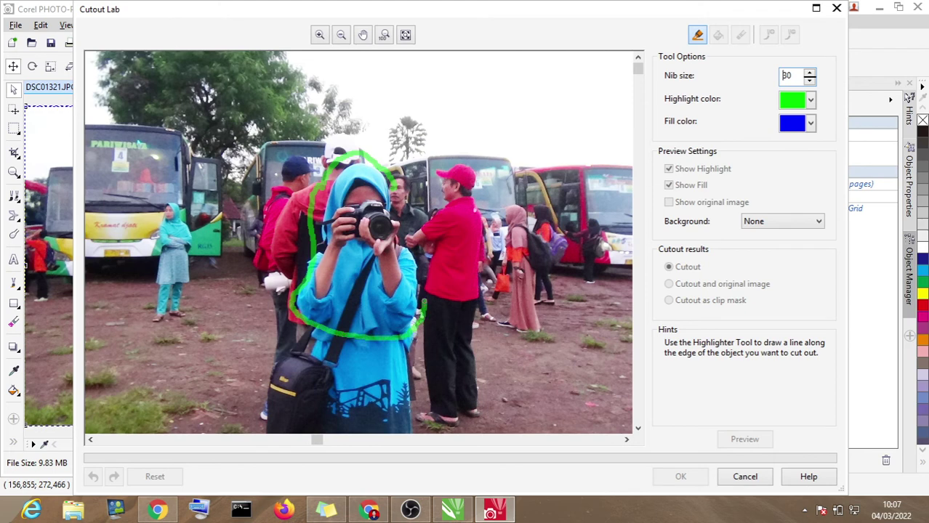
{"action": "left_click_drag", "start_coordinate": [424, 303], "coordinate": [424, 301]}
{"action": "scroll", "coordinate": [391, 284], "scroll_direction": "up", "scroll_amount": 1}
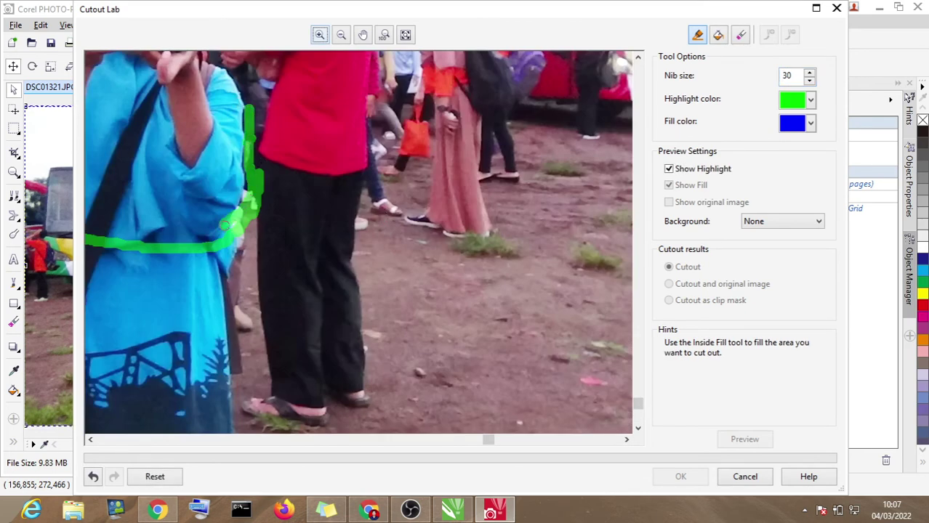
{"action": "scroll", "coordinate": [224, 89], "scroll_direction": "up", "scroll_amount": 2}
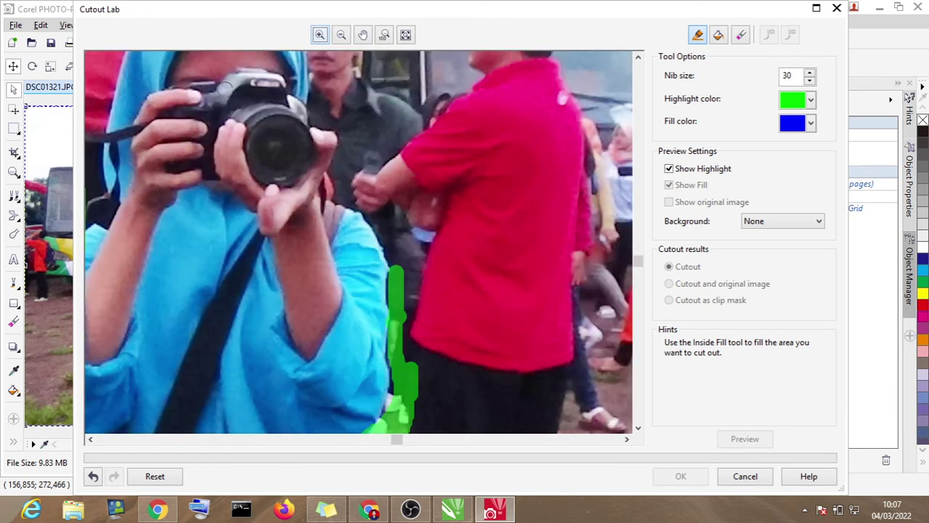
{"action": "mouse_move", "coordinate": [320, 98]}
{"action": "left_mouse_down"}
{"action": "mouse_move", "coordinate": [354, 132]}
{"action": "mouse_move", "coordinate": [344, 169]}
{"action": "mouse_move", "coordinate": [350, 202]}
{"action": "mouse_move", "coordinate": [393, 232]}
{"action": "mouse_move", "coordinate": [411, 288]}
{"action": "left_mouse_up"}
{"action": "scroll", "coordinate": [346, 227], "scroll_direction": "down", "scroll_amount": 1}
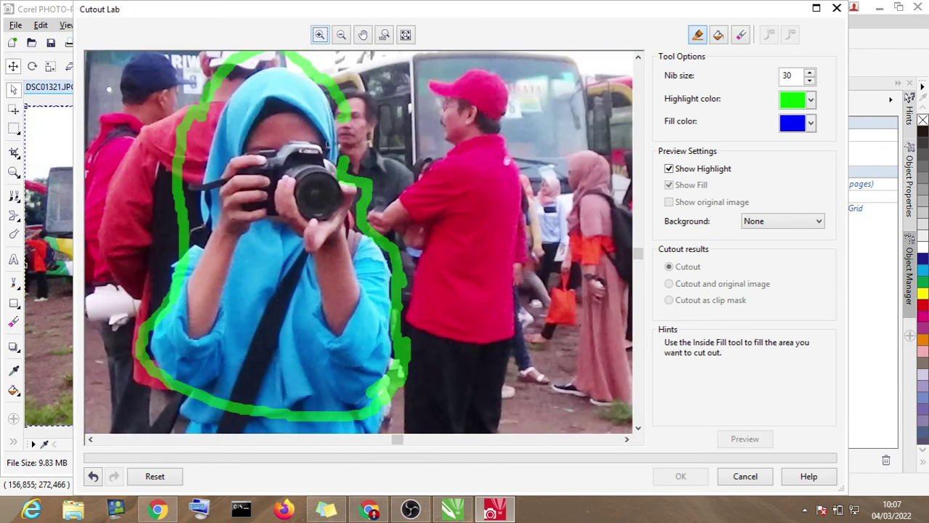
{"action": "left_click_drag", "start_coordinate": [335, 102], "coordinate": [318, 142]}
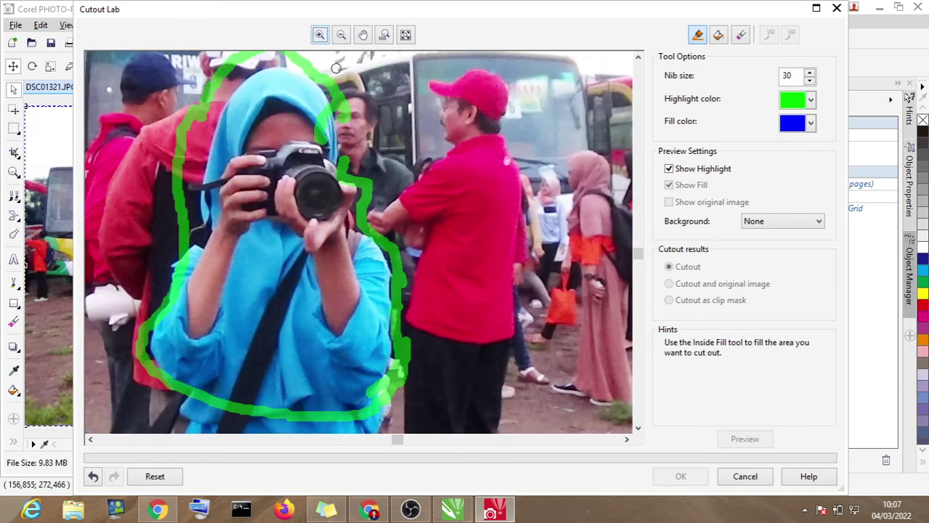
{"action": "key", "text": "ctrl+z"}
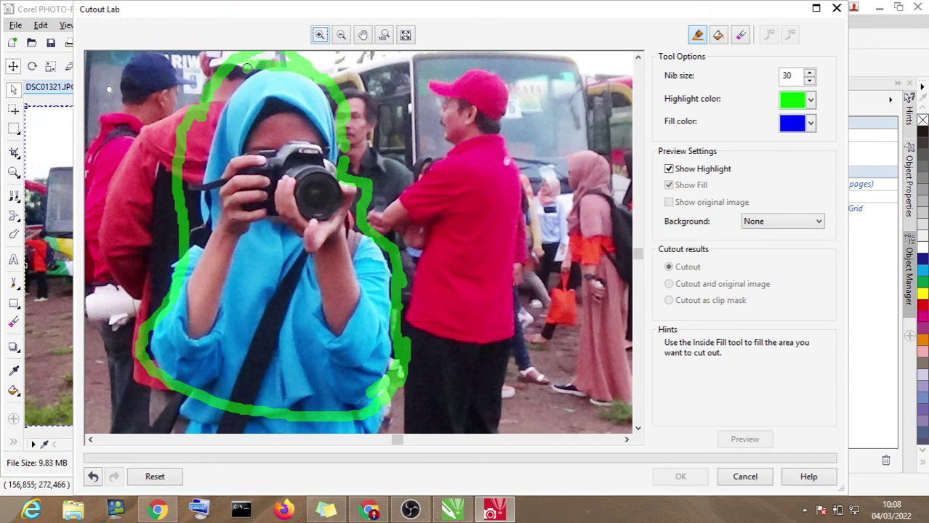
{"action": "left_click_drag", "start_coordinate": [215, 121], "coordinate": [191, 227]}
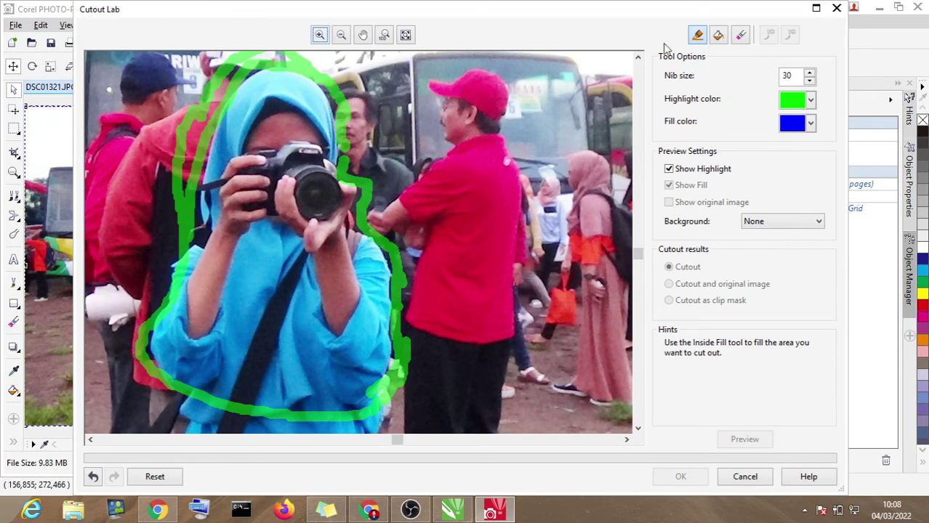
Step: Close the outline's gap beside the camera, fill the area inside it, and apply the cutout
{"action": "left_click", "coordinate": [717, 37]}
{"action": "left_click", "coordinate": [268, 208]}
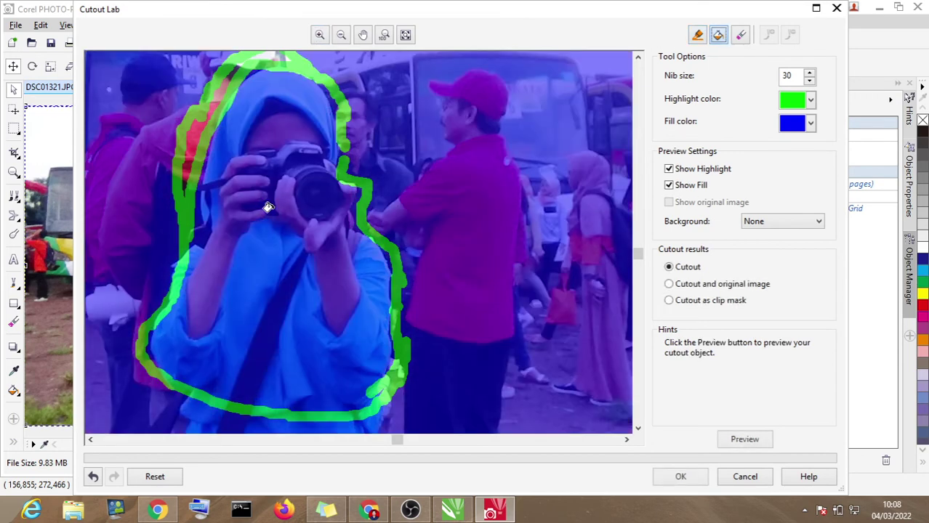
{"action": "left_click", "coordinate": [347, 150]}
{"action": "left_click", "coordinate": [718, 35]}
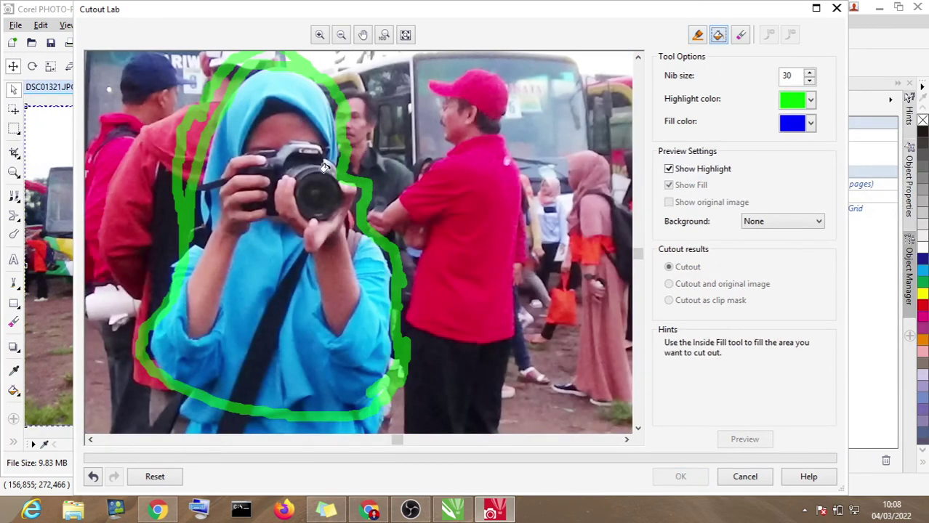
{"action": "left_click", "coordinate": [302, 191]}
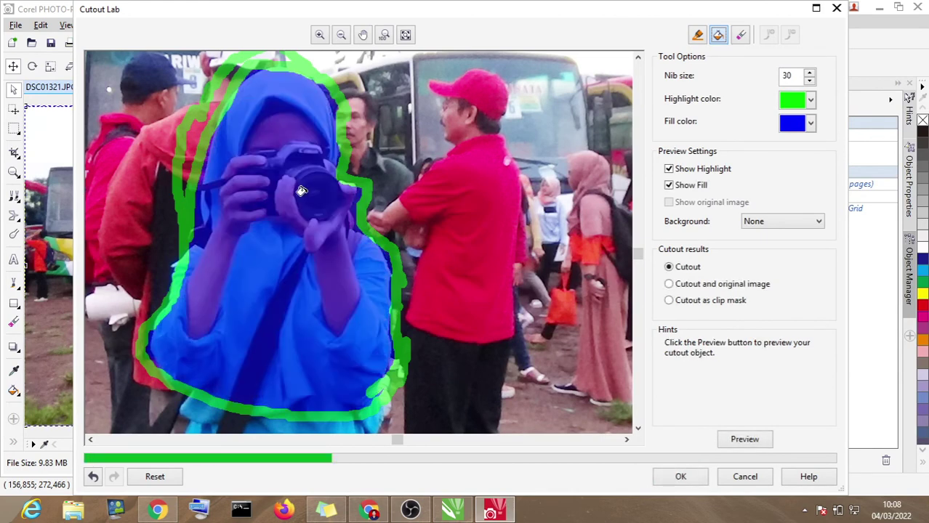
{"action": "left_click", "coordinate": [679, 480]}
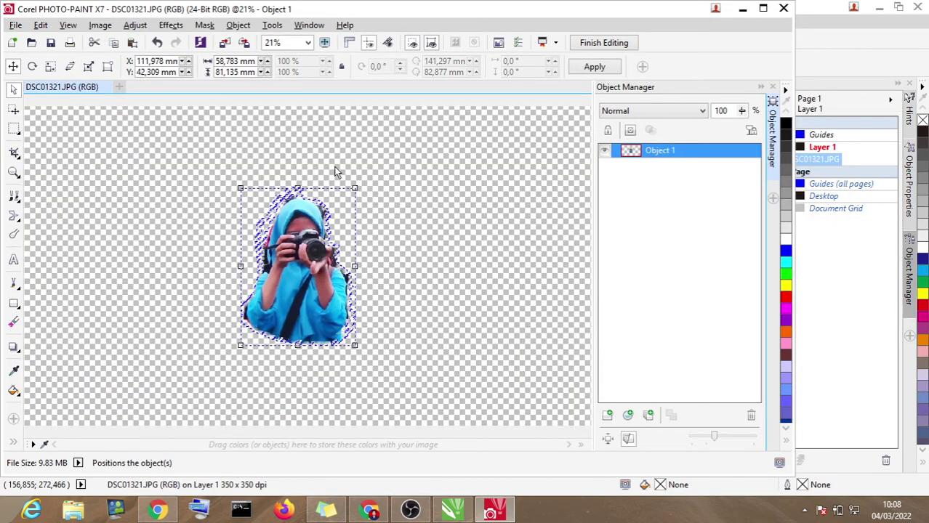
Step: Deselect the cutout, close Corel PHOTO-PAINT, and save the changes back to CorelDRAW
{"action": "left_click", "coordinate": [379, 188]}
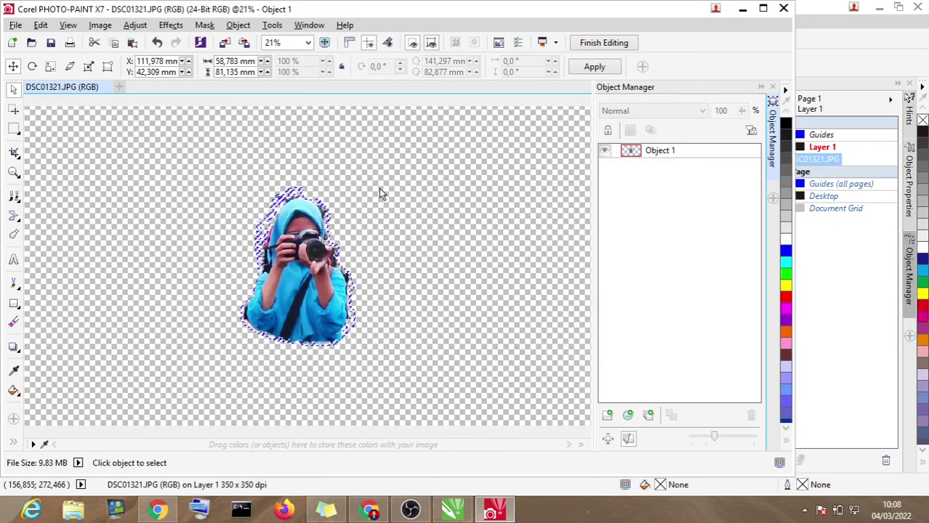
{"action": "left_click", "coordinate": [783, 13]}
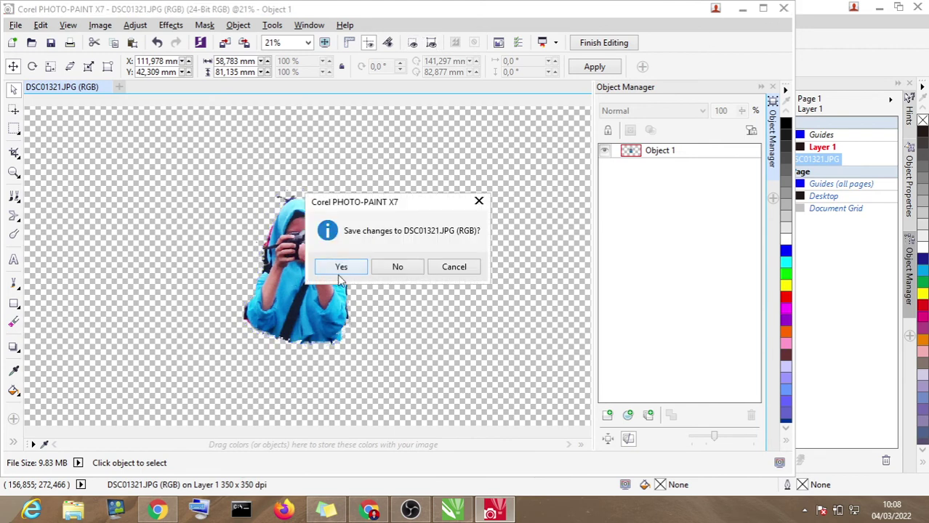
{"action": "left_click", "coordinate": [340, 273]}
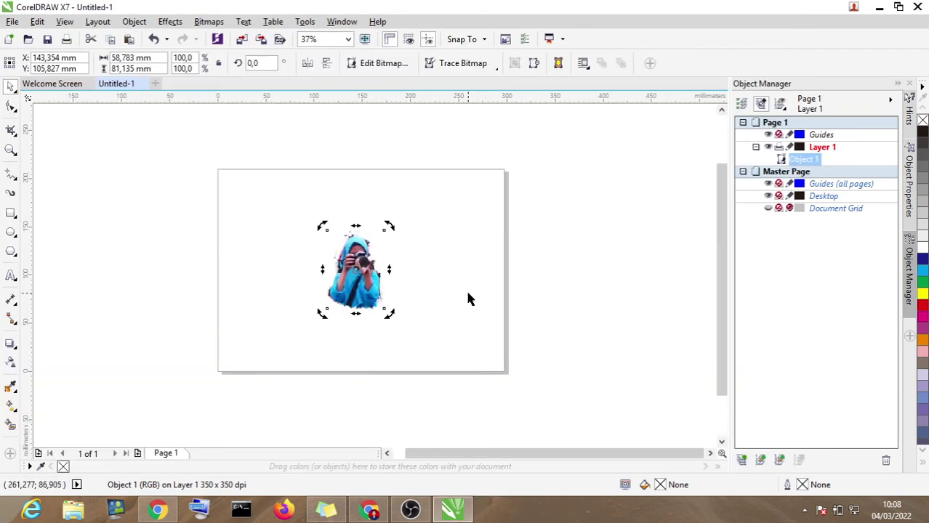
Step: Move the cutout woman slightly up and to the right on the page, to about X 160 mm, Y 116 mm
{"action": "left_click", "coordinate": [469, 295]}
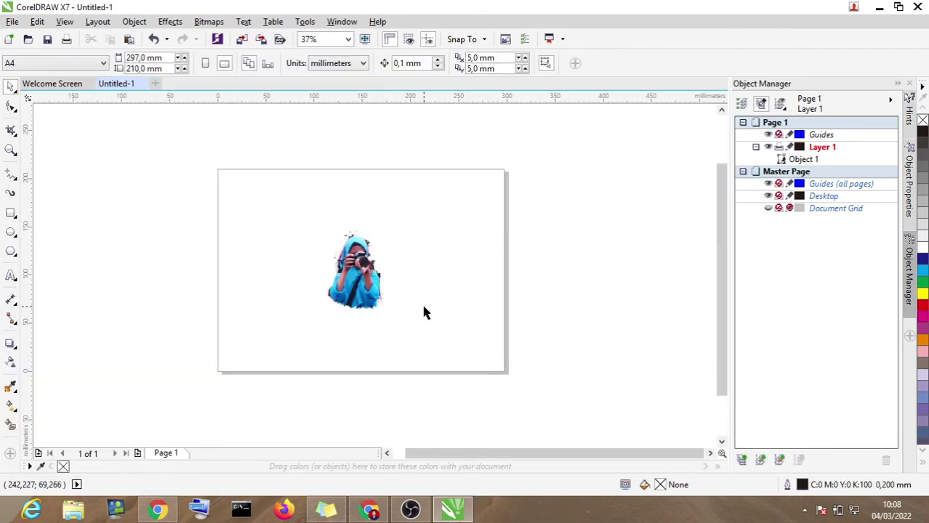
{"action": "left_click", "coordinate": [382, 290]}
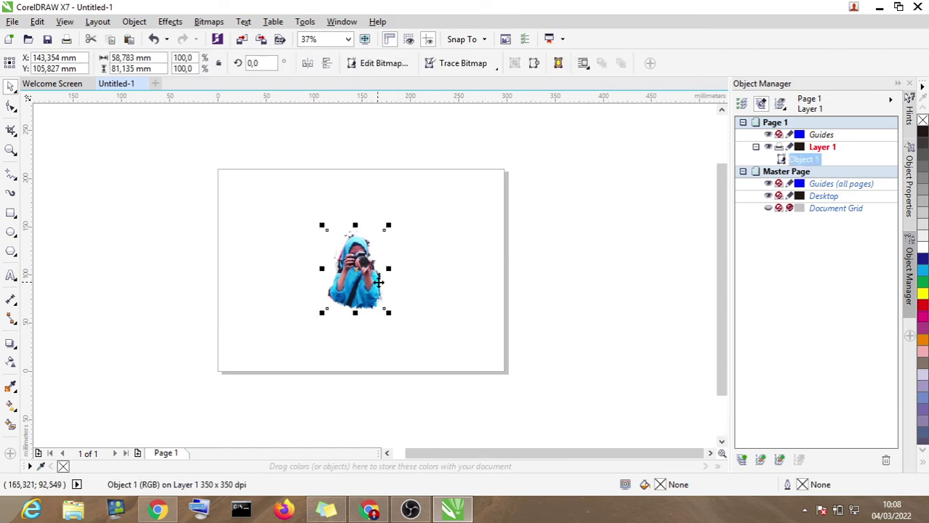
{"action": "left_click", "coordinate": [489, 286]}
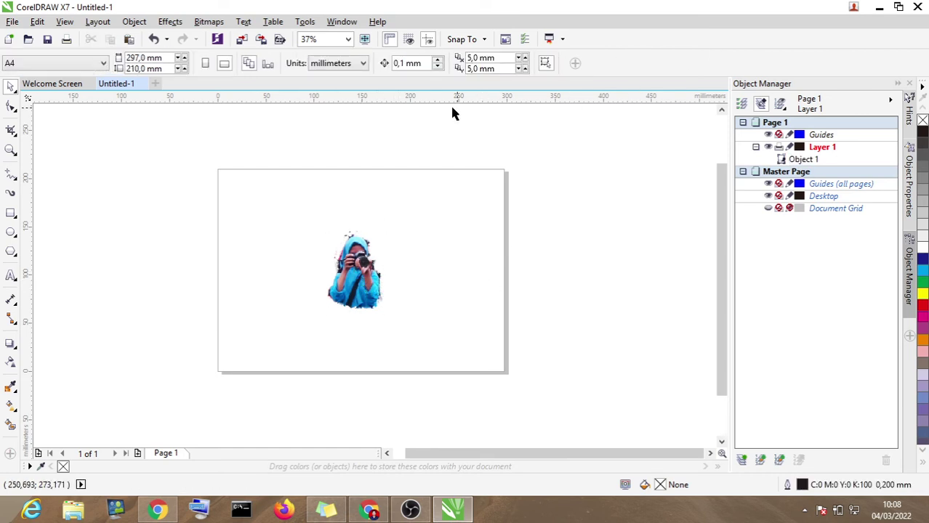
{"action": "mouse_move", "coordinate": [358, 293]}
{"action": "left_mouse_down"}
{"action": "mouse_move", "coordinate": [313, 249]}
{"action": "mouse_move", "coordinate": [355, 249]}
{"action": "mouse_move", "coordinate": [372, 283]}
{"action": "left_mouse_up"}
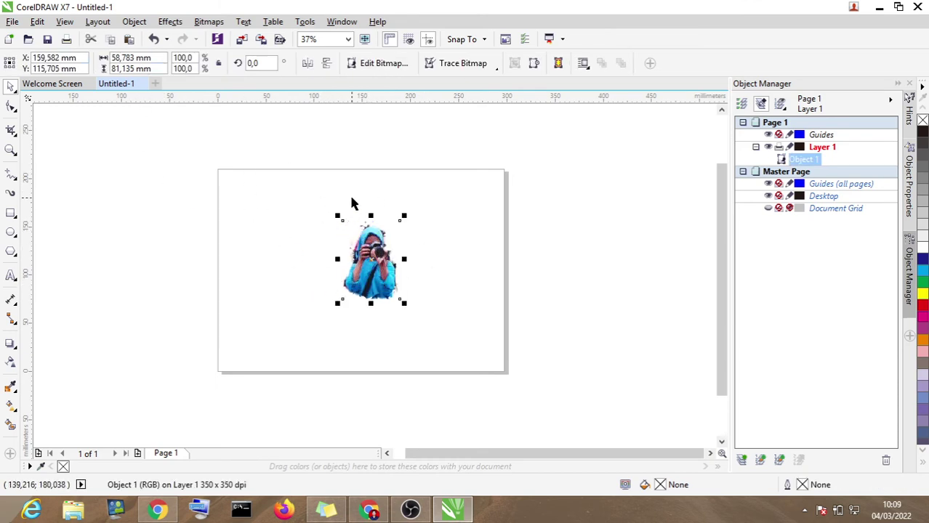
{"action": "left_click", "coordinate": [351, 197]}
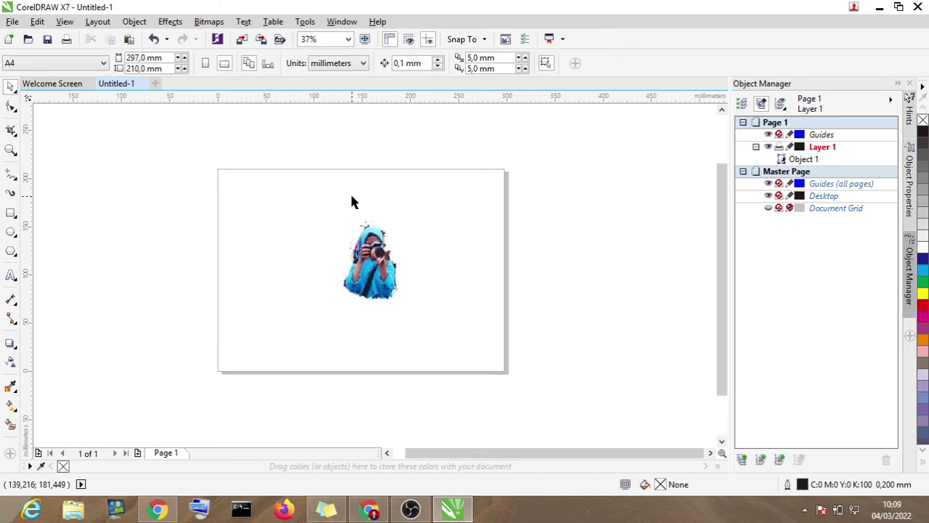
{"action": "left_click", "coordinate": [144, 23]}
{"action": "mouse_move", "coordinate": [173, 26]}
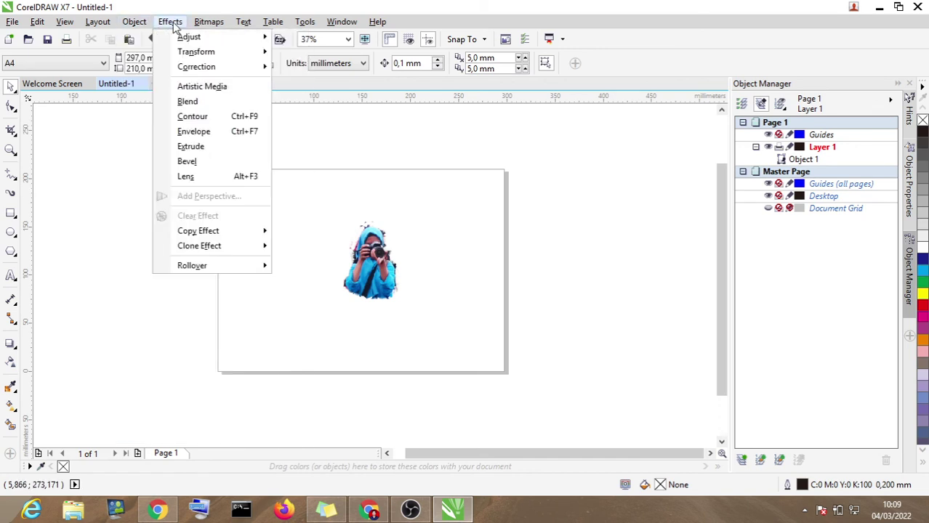
{"action": "mouse_move", "coordinate": [192, 38]}
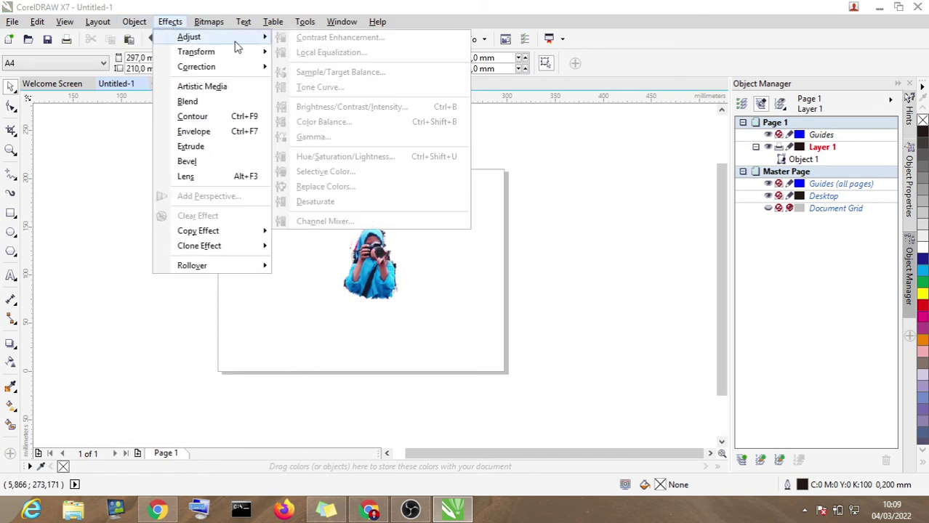
{"action": "left_click", "coordinate": [207, 29]}
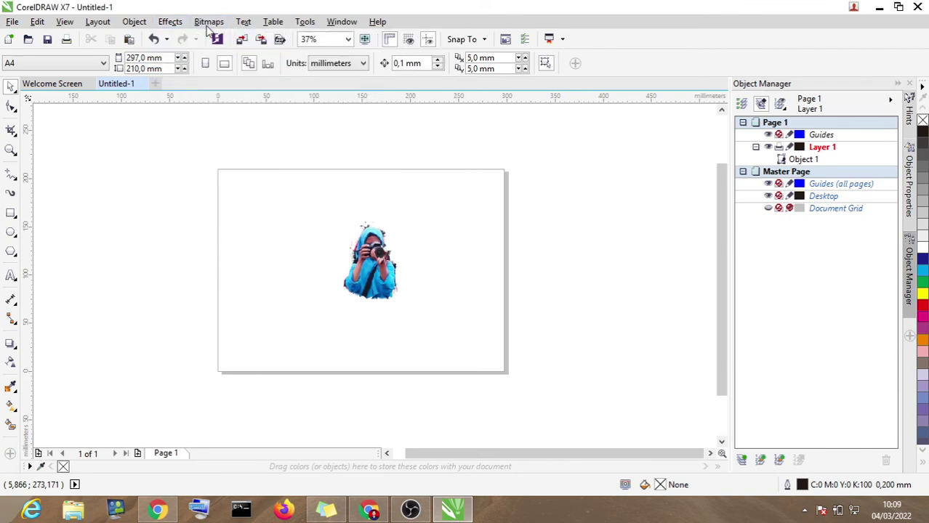
{"action": "left_click", "coordinate": [208, 24]}
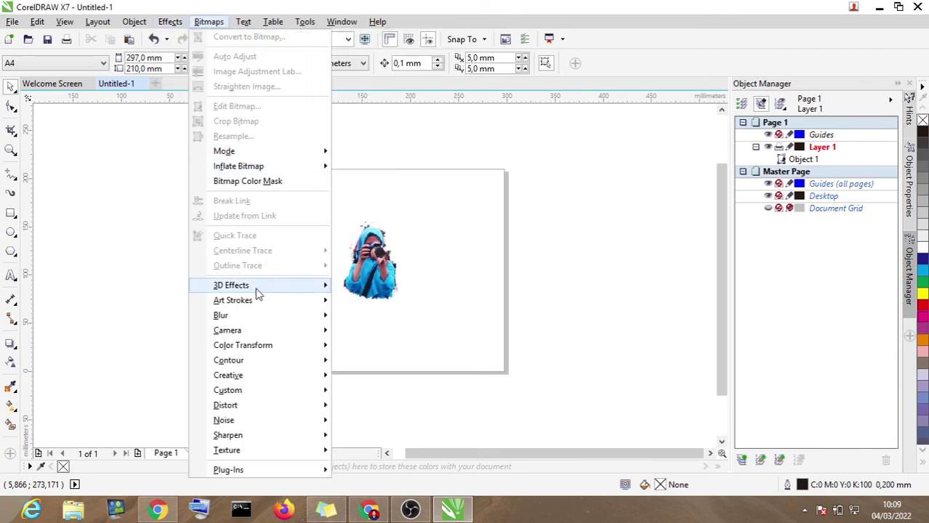
{"action": "left_click", "coordinate": [452, 275]}
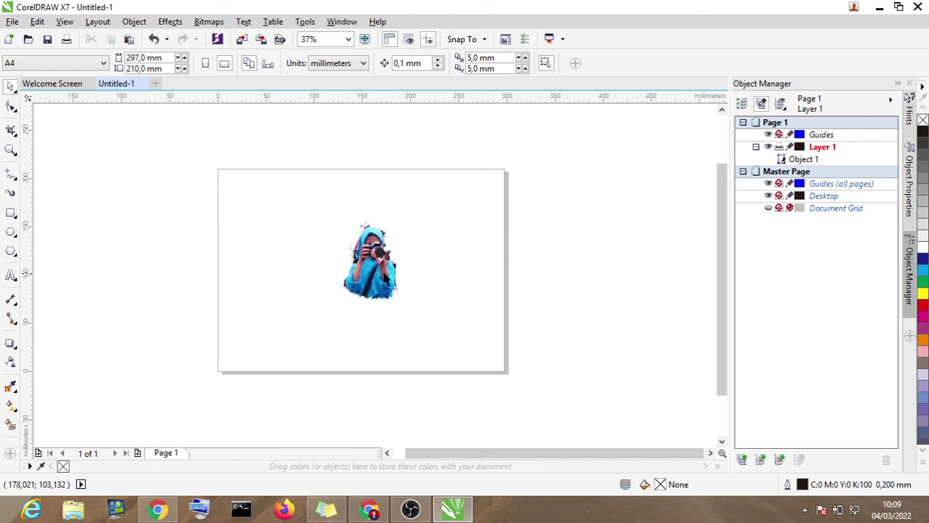
Step: Open the cutout for bitmap editing in Corel PHOTO-PAINT to view it, and close it without edits
{"action": "left_click", "coordinate": [386, 279]}
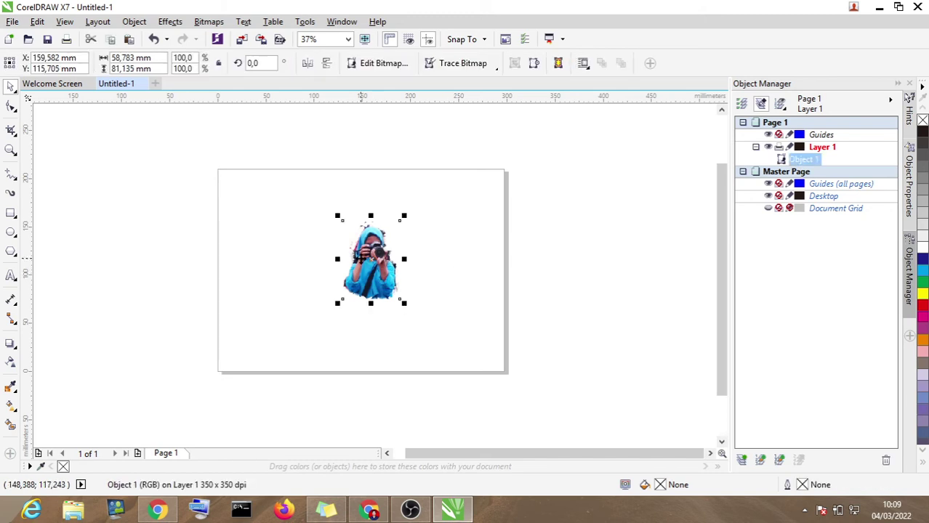
{"action": "left_click", "coordinate": [371, 64]}
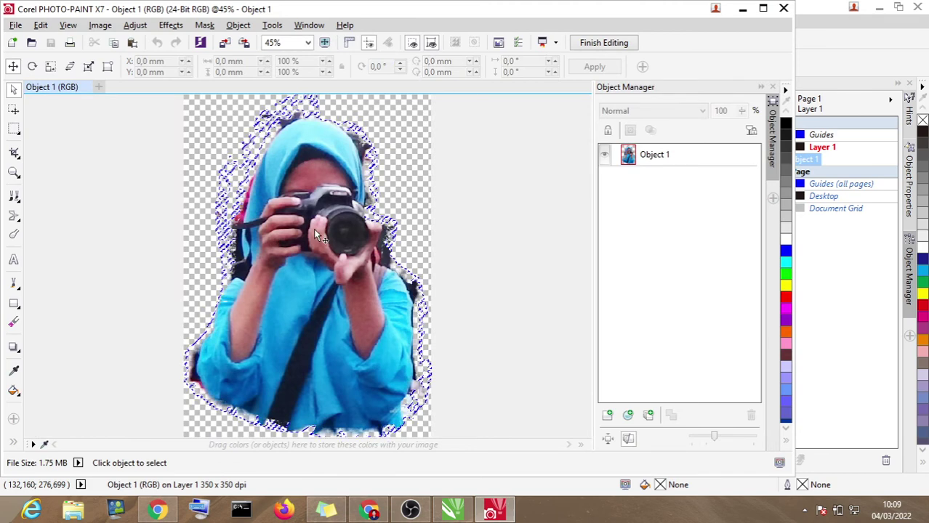
{"action": "left_click", "coordinate": [784, 8]}
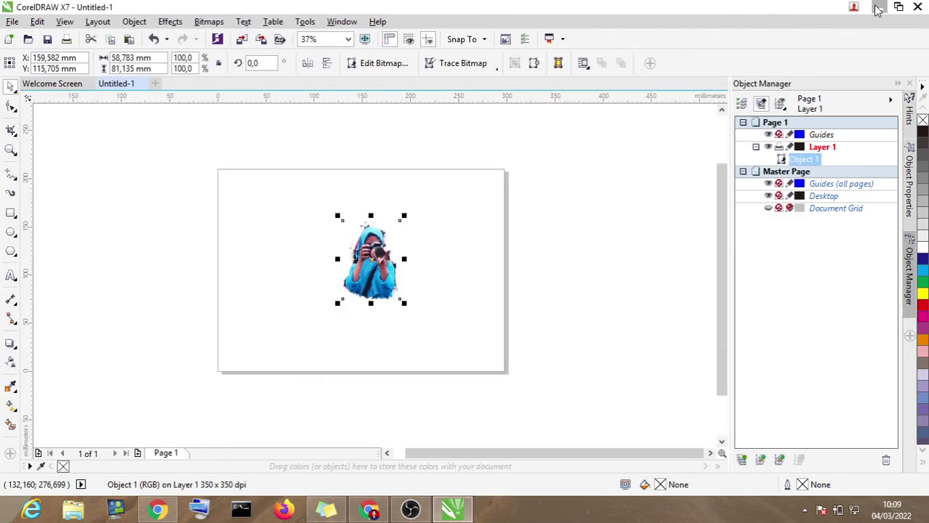
Step: Minimize CorelDRAW and switch to the Google Meet call in Chrome
{"action": "left_click", "coordinate": [879, 7]}
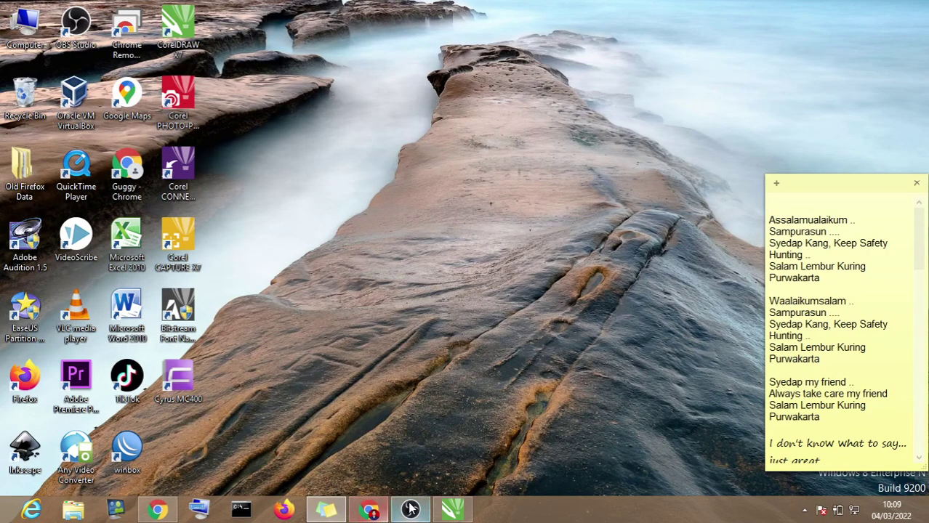
{"action": "mouse_move", "coordinate": [374, 513]}
{"action": "left_click", "coordinate": [369, 464]}
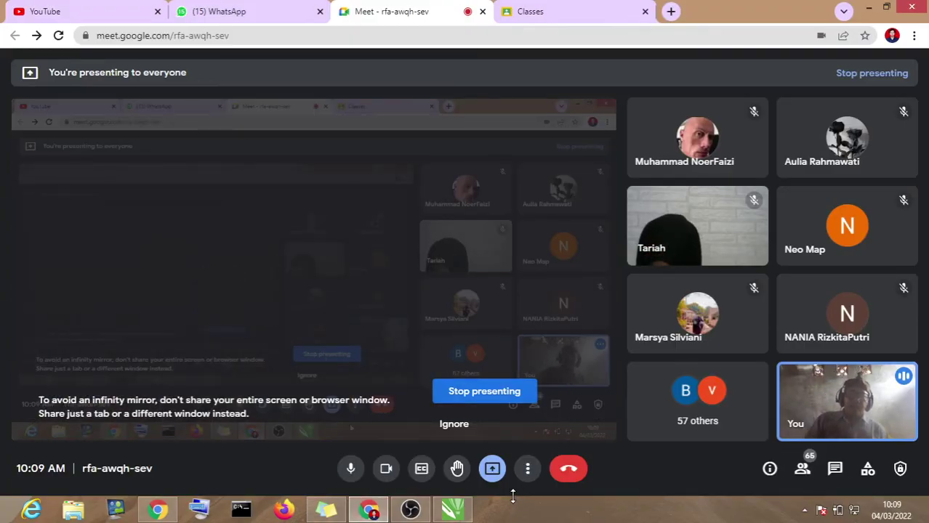
Step: Stop presenting the screen in the Meet call and admit the participant waiting to join
{"action": "left_click", "coordinate": [492, 470]}
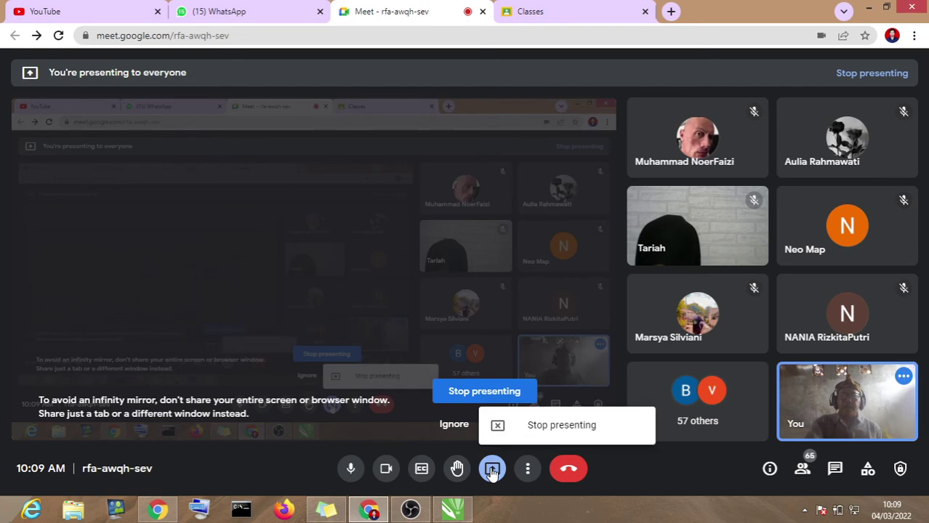
{"action": "left_click", "coordinate": [527, 424]}
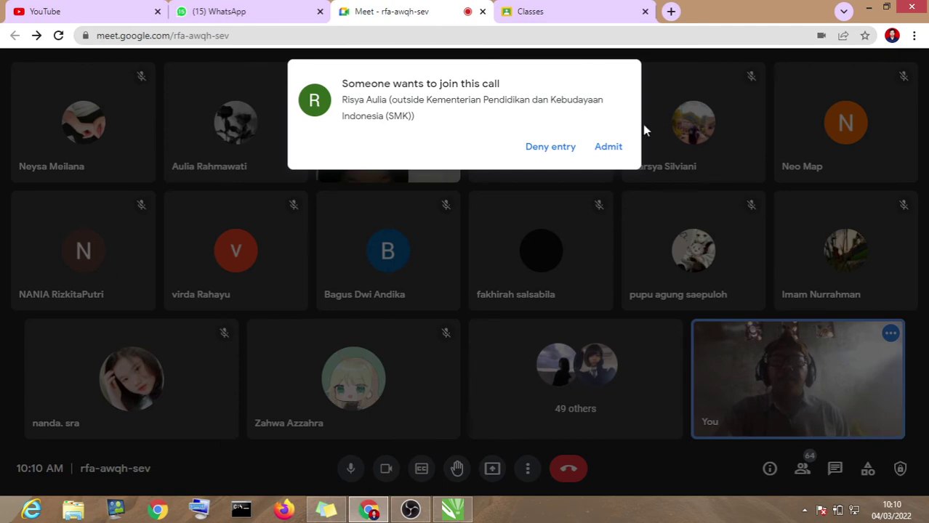
{"action": "left_click", "coordinate": [606, 148]}
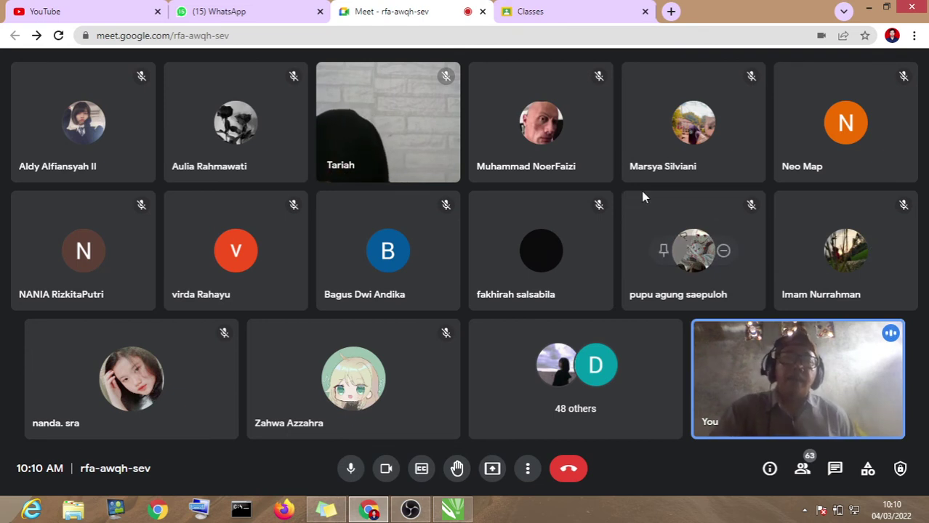
Step: Open the call's participant list and look through it to the end and back to the beginning
{"action": "mouse_move", "coordinate": [644, 203]}
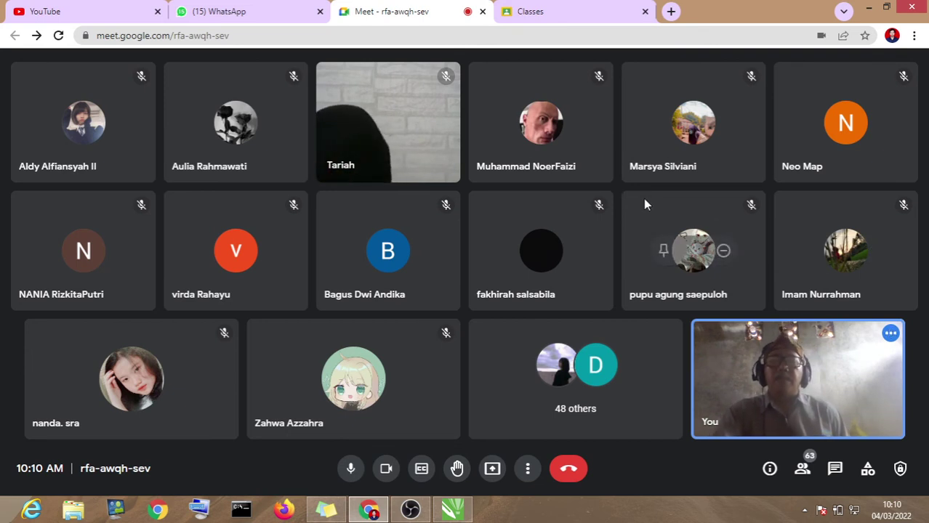
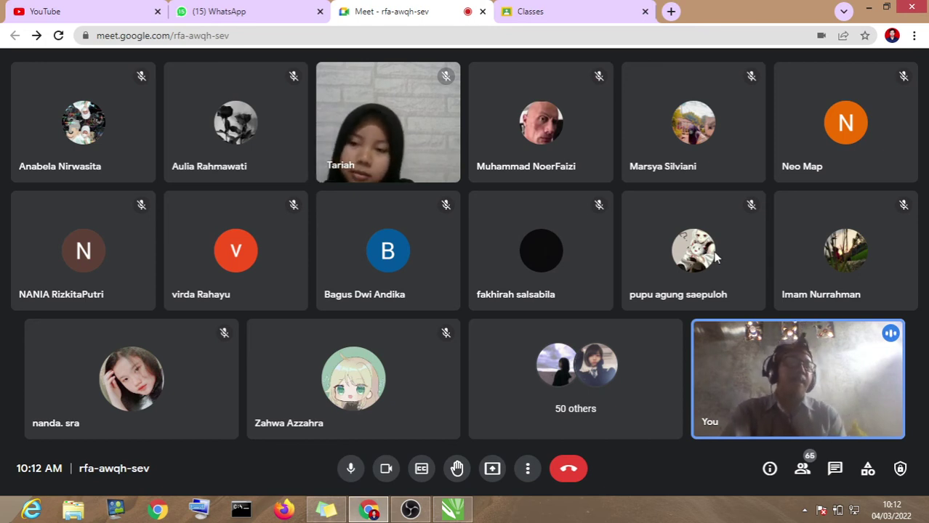
{"action": "mouse_move", "coordinate": [734, 272]}
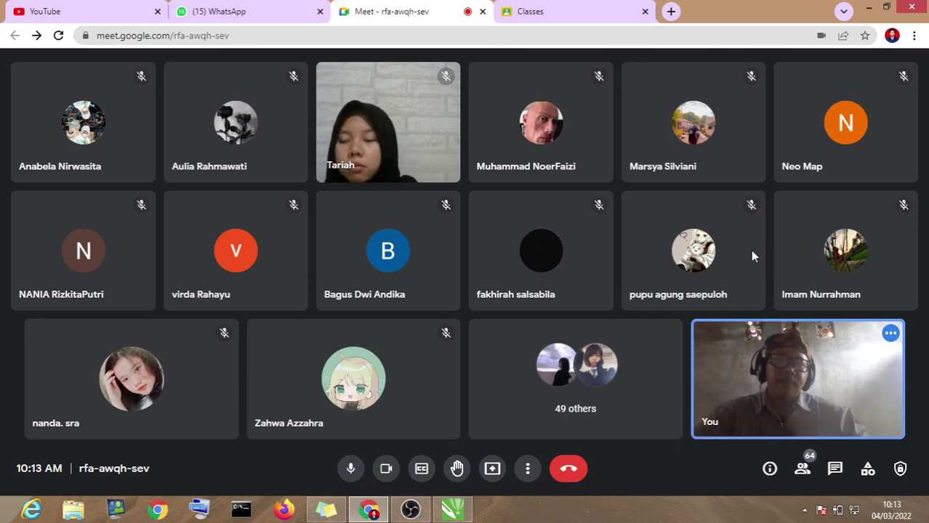
{"action": "left_click", "coordinate": [803, 469]}
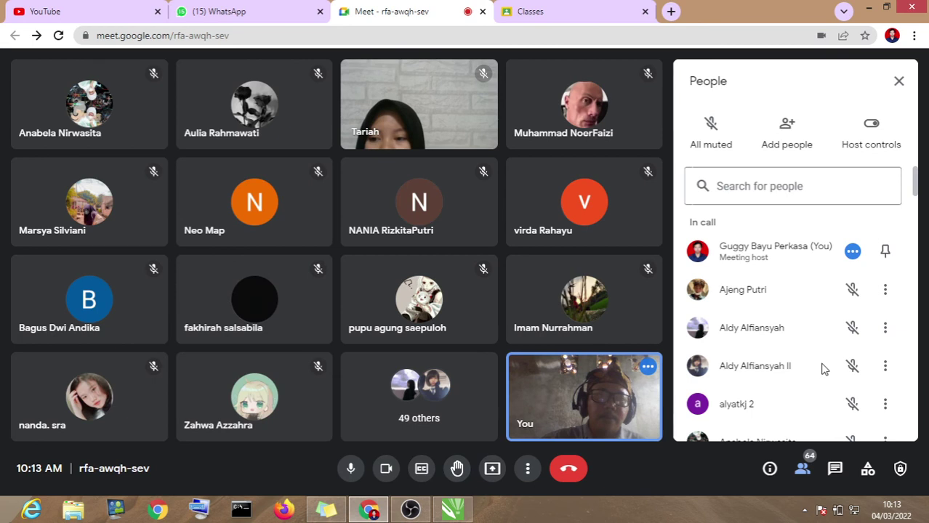
{"action": "scroll", "coordinate": [824, 369], "scroll_direction": "down", "scroll_amount": 3}
{"action": "scroll", "coordinate": [823, 368], "scroll_direction": "down", "scroll_amount": 3}
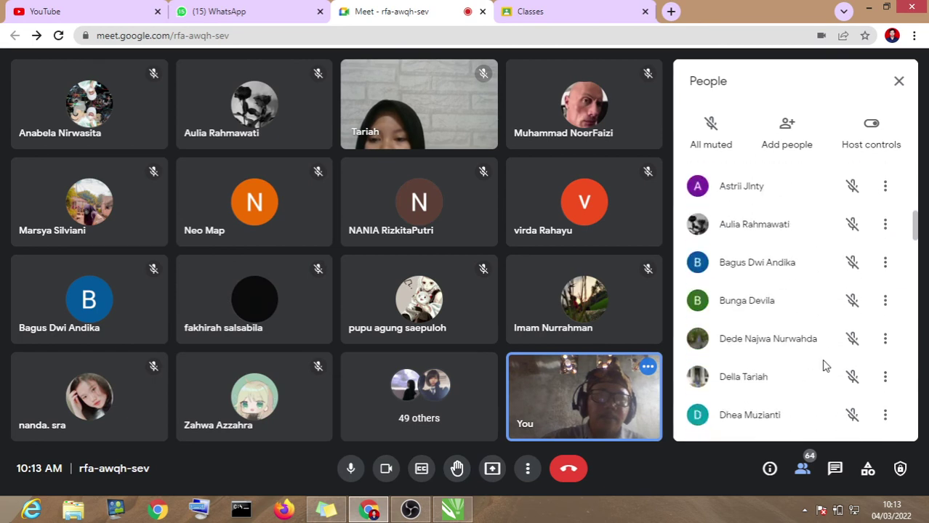
{"action": "scroll", "coordinate": [822, 359], "scroll_direction": "down", "scroll_amount": 2}
{"action": "scroll", "coordinate": [822, 338], "scroll_direction": "down", "scroll_amount": 3}
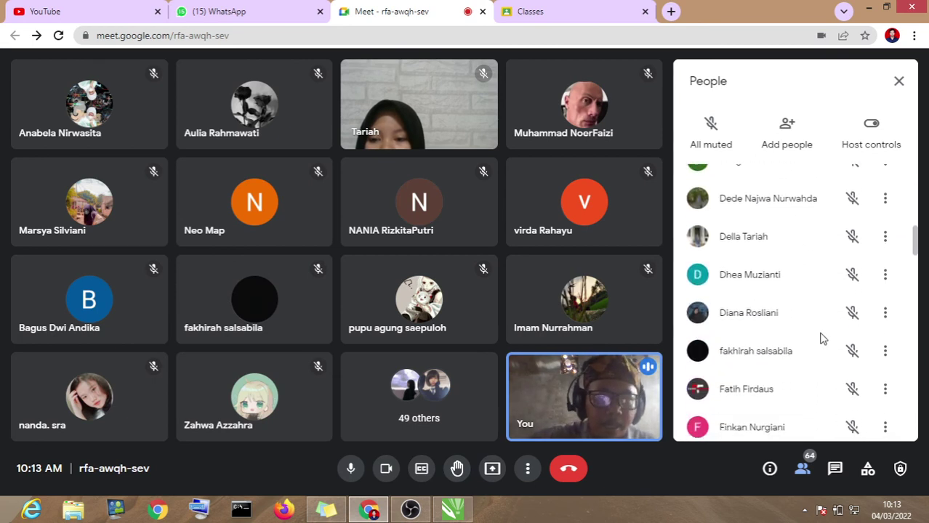
{"action": "scroll", "coordinate": [822, 339], "scroll_direction": "down", "scroll_amount": 1}
{"action": "scroll", "coordinate": [820, 338], "scroll_direction": "down", "scroll_amount": 10}
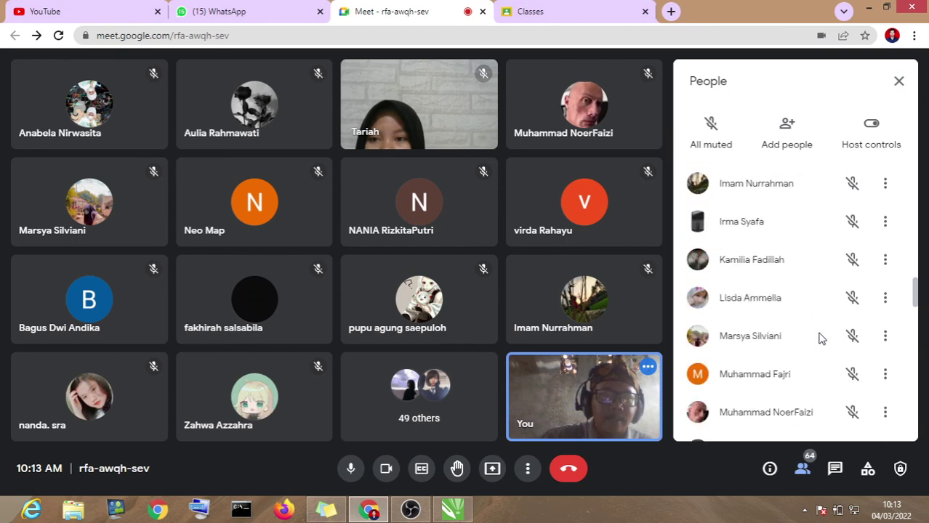
{"action": "scroll", "coordinate": [821, 339], "scroll_direction": "down", "scroll_amount": 9}
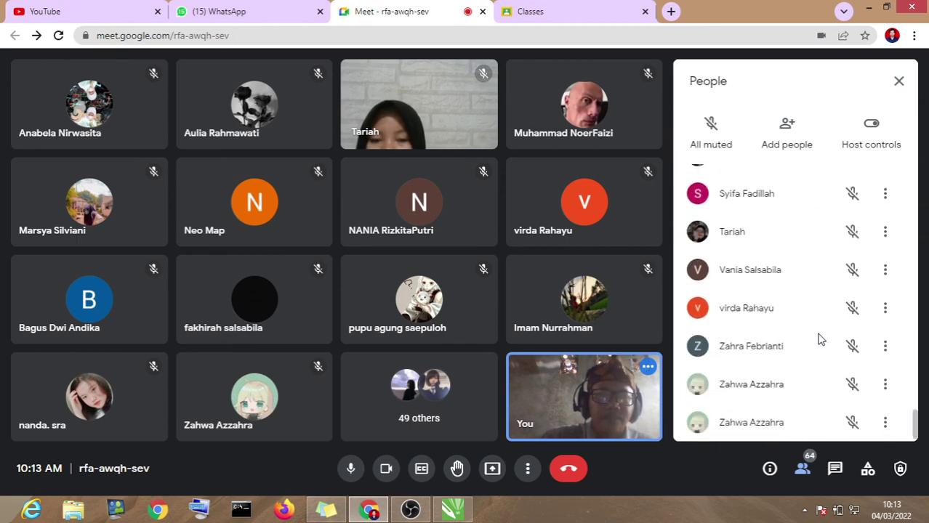
{"action": "scroll", "coordinate": [820, 339], "scroll_direction": "up", "scroll_amount": 5}
{"action": "scroll", "coordinate": [820, 339], "scroll_direction": "down", "scroll_amount": 6}
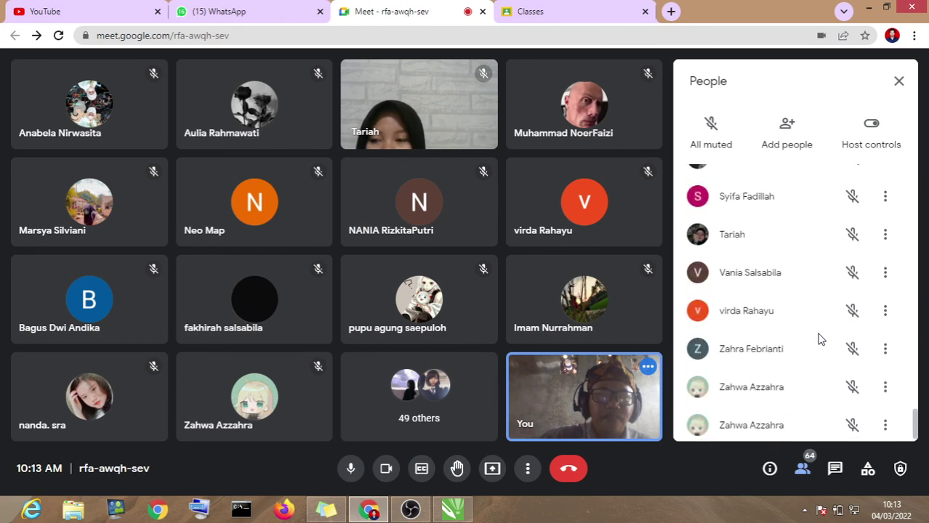
{"action": "scroll", "coordinate": [820, 339], "scroll_direction": "up", "scroll_amount": 6}
{"action": "scroll", "coordinate": [820, 339], "scroll_direction": "up", "scroll_amount": 5}
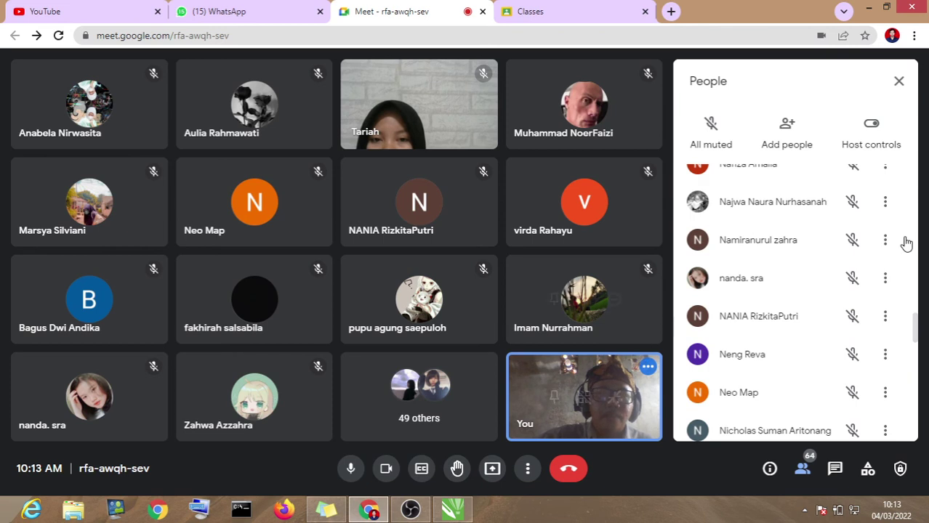
{"action": "scroll", "coordinate": [743, 336], "scroll_direction": "up", "scroll_amount": 4}
{"action": "scroll", "coordinate": [743, 336], "scroll_direction": "up", "scroll_amount": 6}
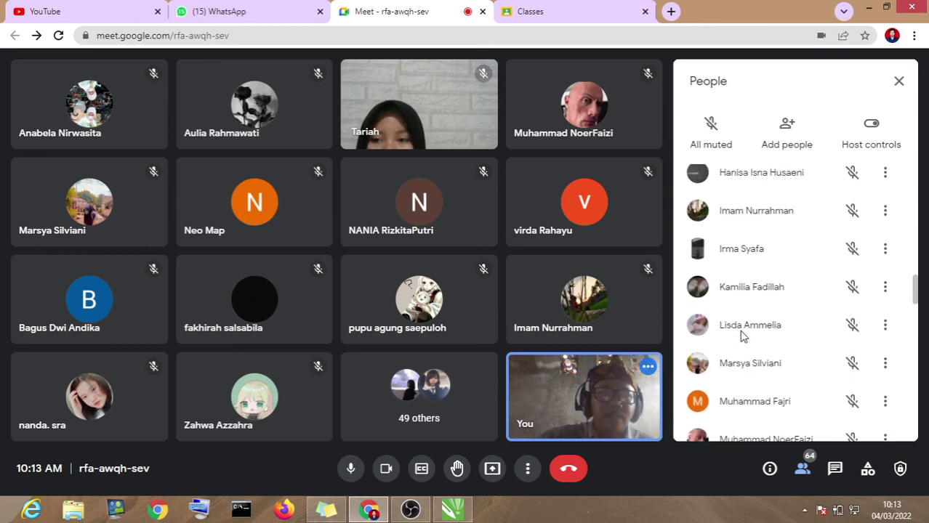
{"action": "scroll", "coordinate": [743, 336], "scroll_direction": "up", "scroll_amount": 6}
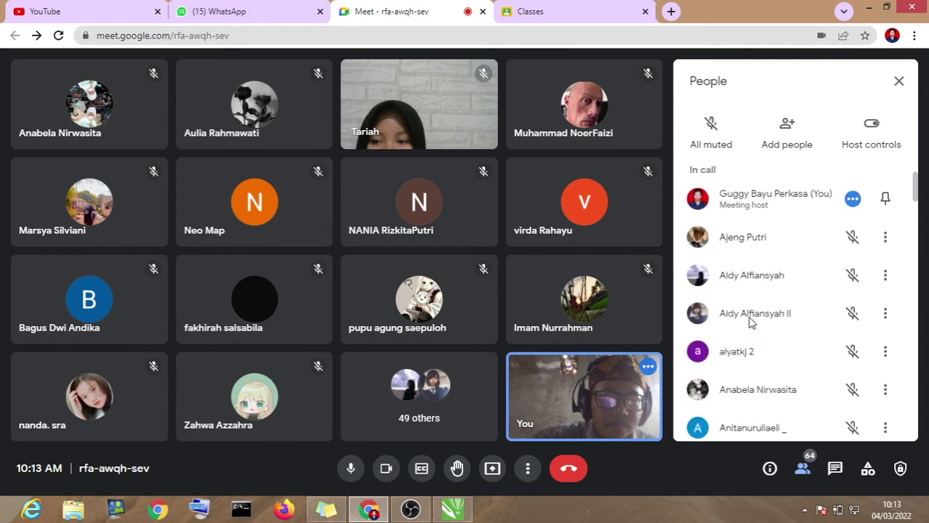
Step: Go through the participant list a second time to check the attendees and their microphone status
{"action": "scroll", "coordinate": [751, 323], "scroll_direction": "down", "scroll_amount": 3}
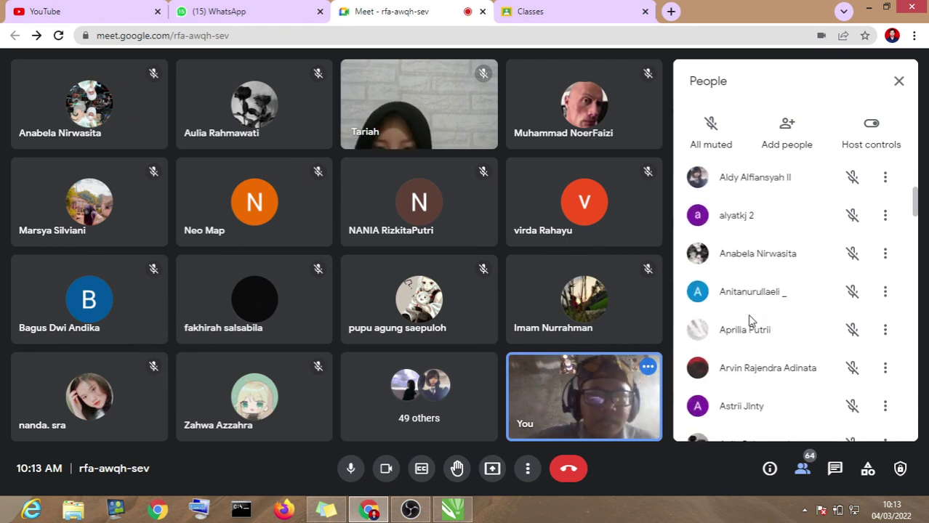
{"action": "scroll", "coordinate": [751, 320], "scroll_direction": "down", "scroll_amount": 4}
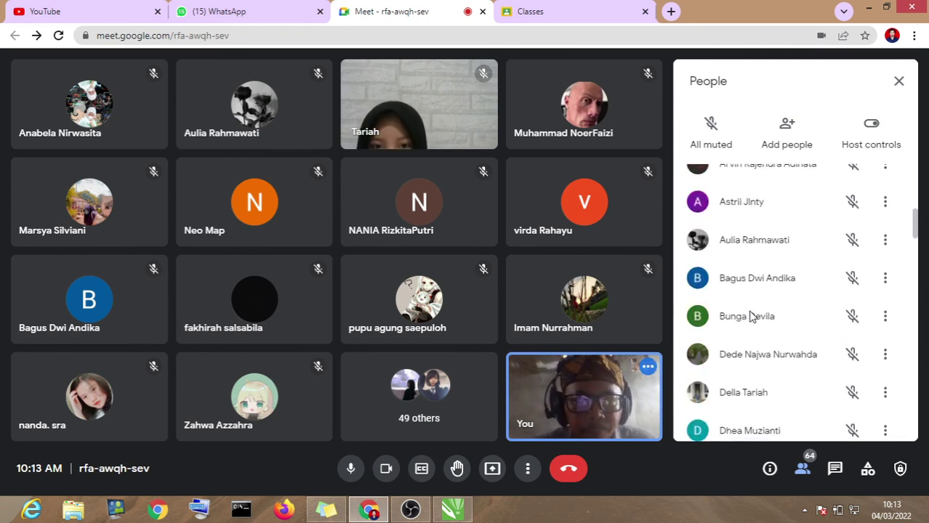
{"action": "scroll", "coordinate": [751, 317], "scroll_direction": "down", "scroll_amount": 5}
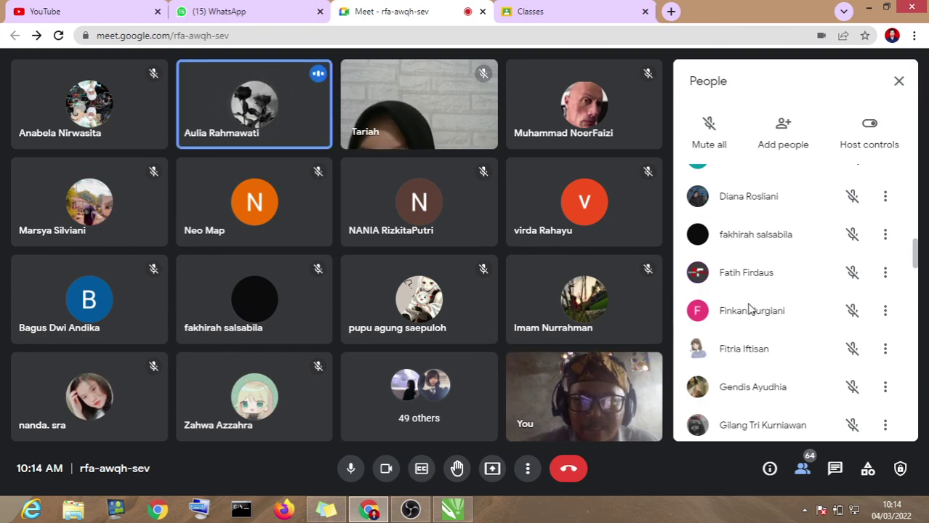
{"action": "scroll", "coordinate": [751, 308], "scroll_direction": "down", "scroll_amount": 3}
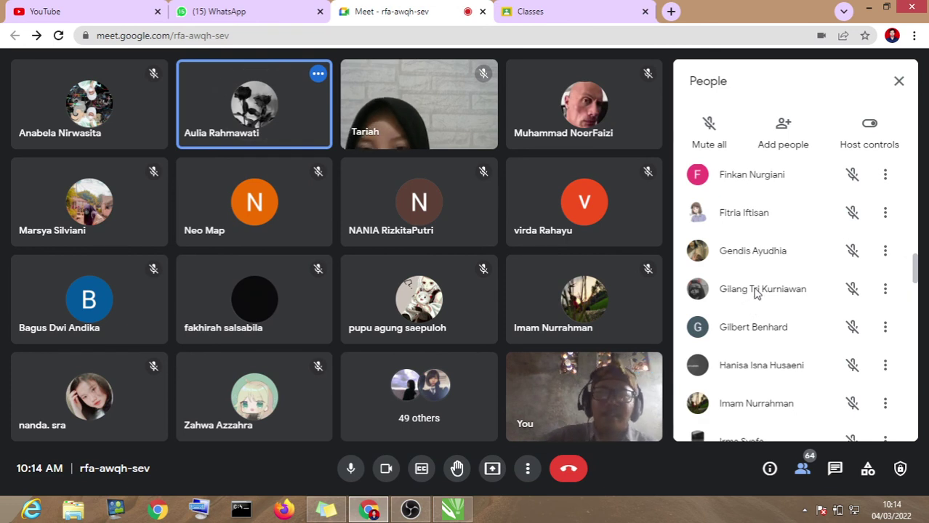
{"action": "scroll", "coordinate": [756, 291], "scroll_direction": "down", "scroll_amount": 3}
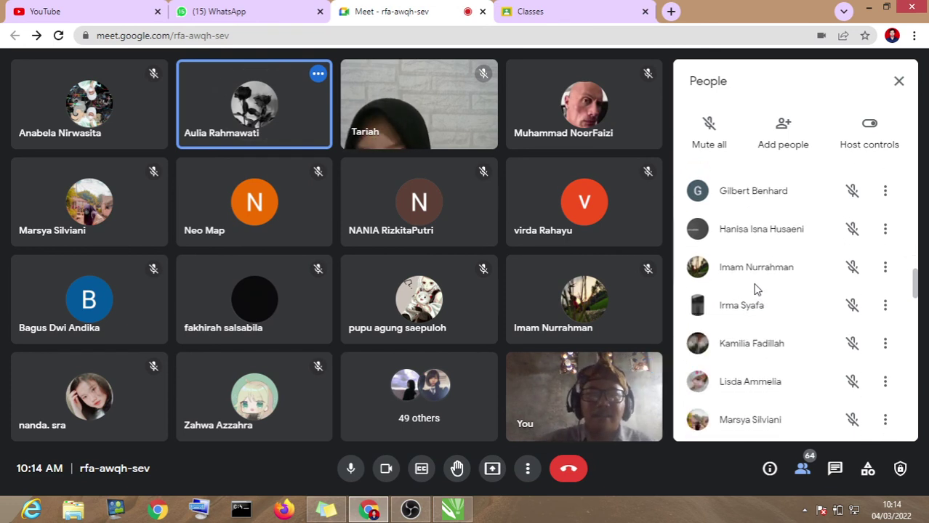
{"action": "scroll", "coordinate": [756, 287], "scroll_direction": "down", "scroll_amount": 9}
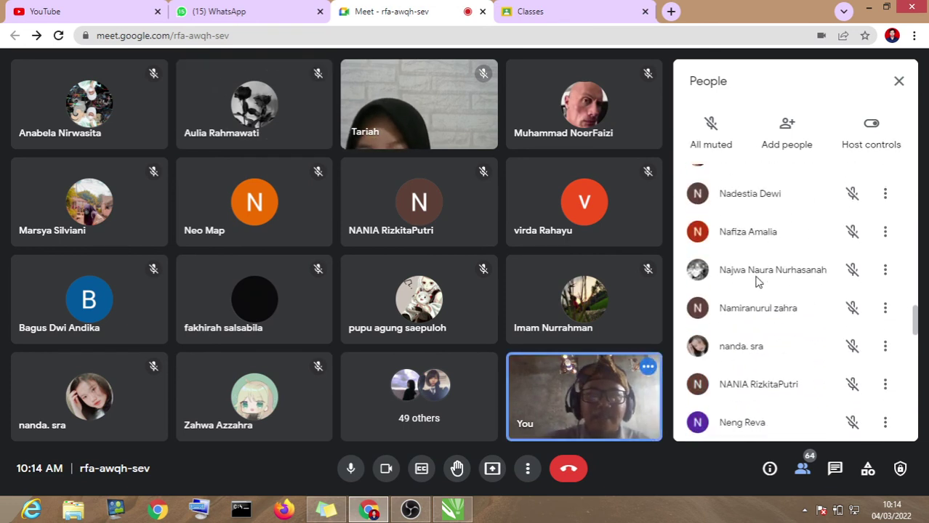
{"action": "scroll", "coordinate": [756, 282], "scroll_direction": "down", "scroll_amount": 4}
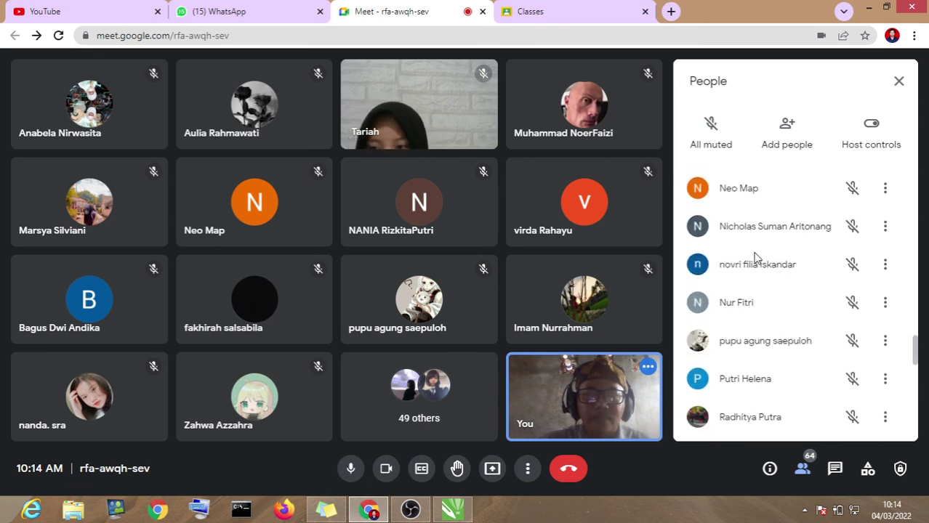
{"action": "scroll", "coordinate": [755, 258], "scroll_direction": "down", "scroll_amount": 3}
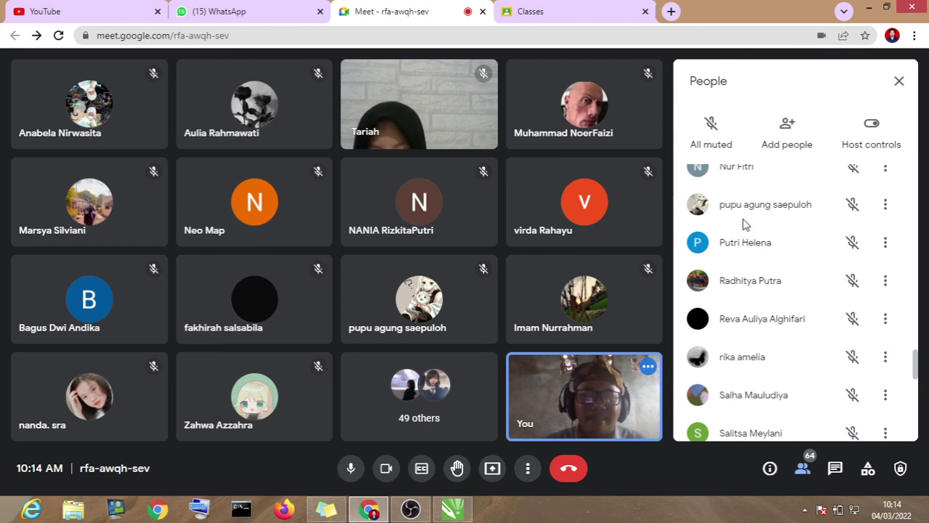
{"action": "scroll", "coordinate": [743, 224], "scroll_direction": "up", "scroll_amount": 5}
{"action": "scroll", "coordinate": [743, 224], "scroll_direction": "up", "scroll_amount": 15}
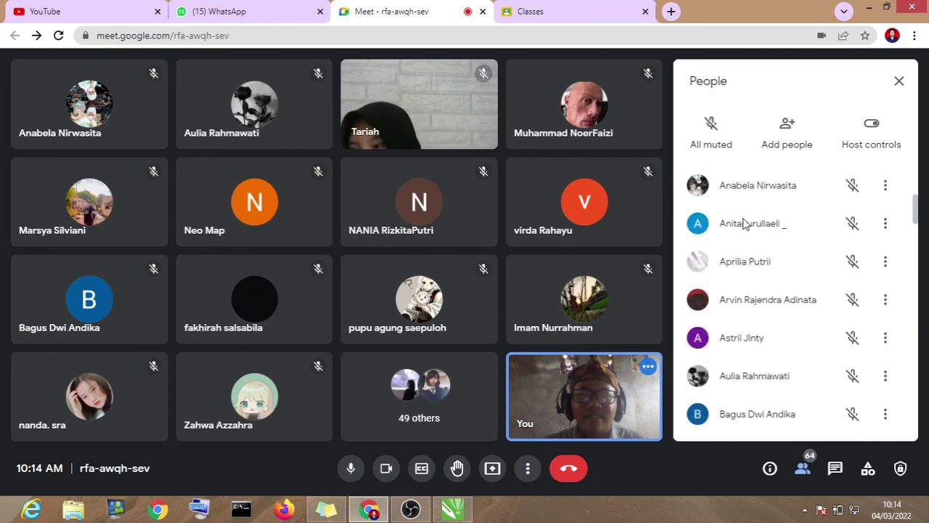
{"action": "scroll", "coordinate": [743, 221], "scroll_direction": "up", "scroll_amount": 3}
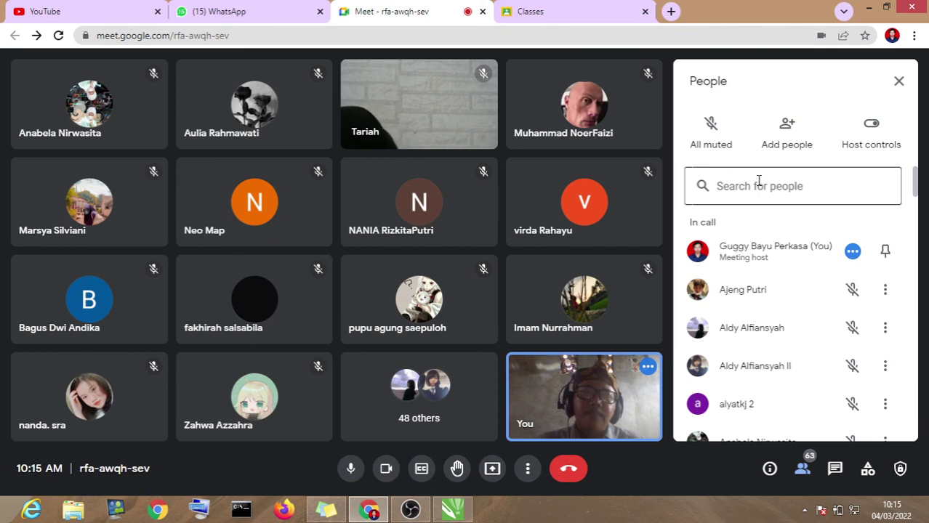
{"action": "scroll", "coordinate": [759, 177], "scroll_direction": "down", "scroll_amount": 5}
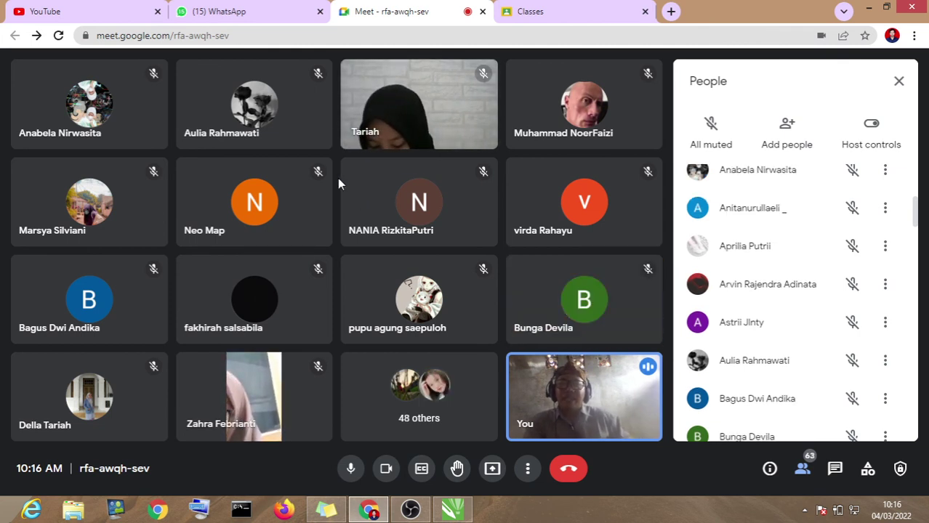
{"action": "mouse_move", "coordinate": [361, 201]}
{"action": "mouse_move", "coordinate": [328, 167]}
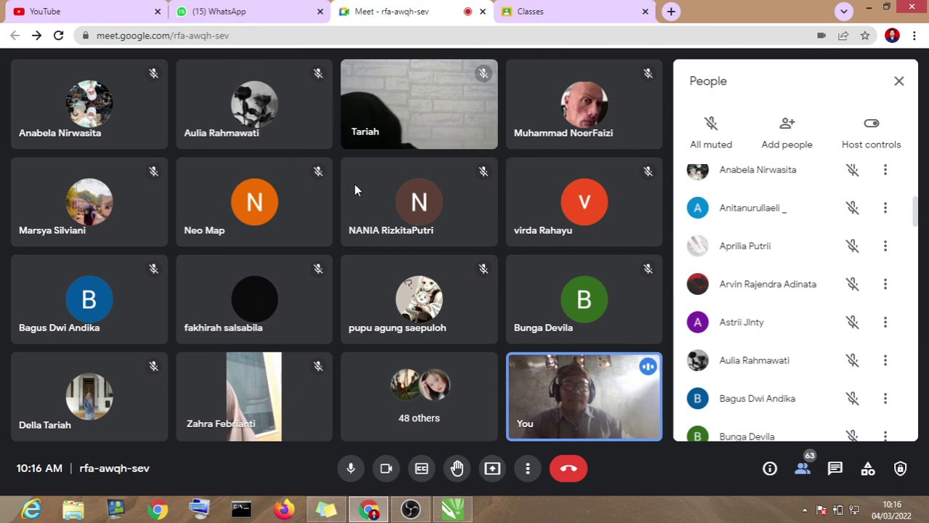
{"action": "mouse_move", "coordinate": [356, 184]}
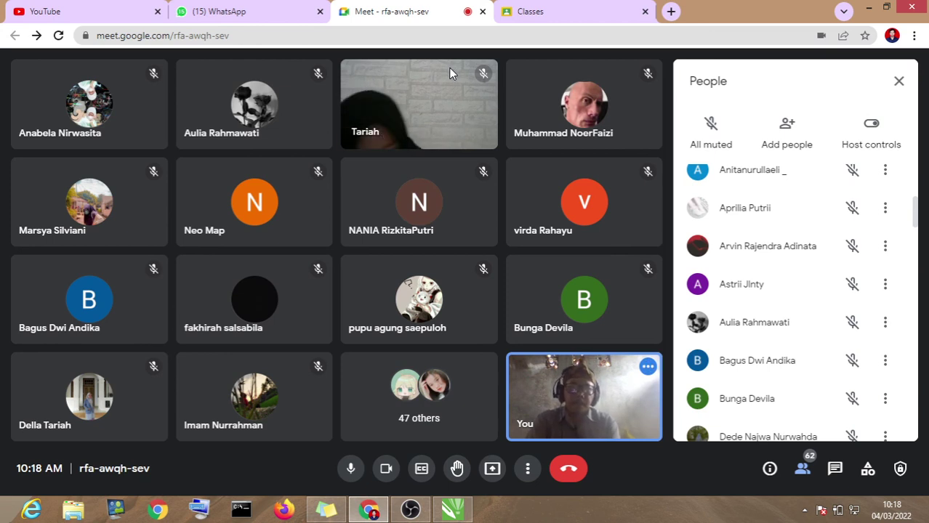
{"action": "mouse_move", "coordinate": [469, 86]}
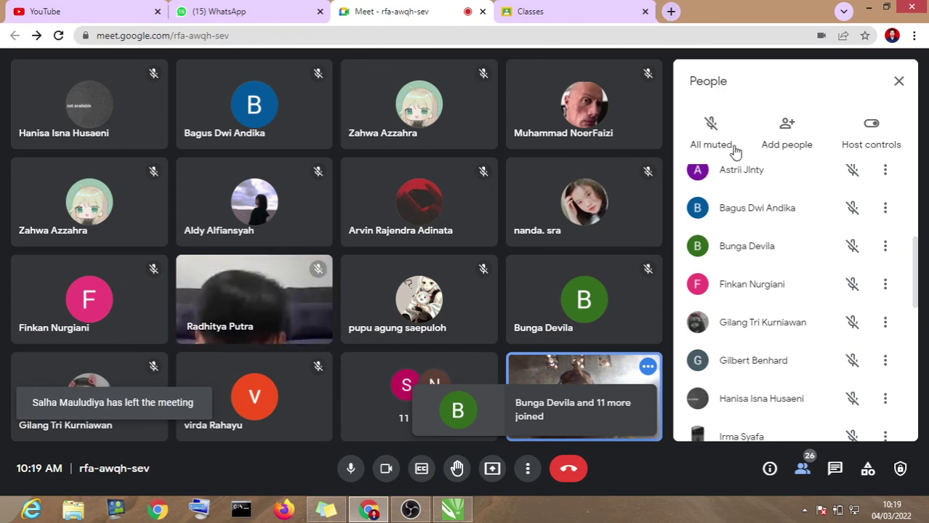
Step: Check the participant list from end to start for who is still in the call
{"action": "scroll", "coordinate": [809, 232], "scroll_direction": "down", "scroll_amount": 5}
{"action": "scroll", "coordinate": [812, 234], "scroll_direction": "down", "scroll_amount": 2}
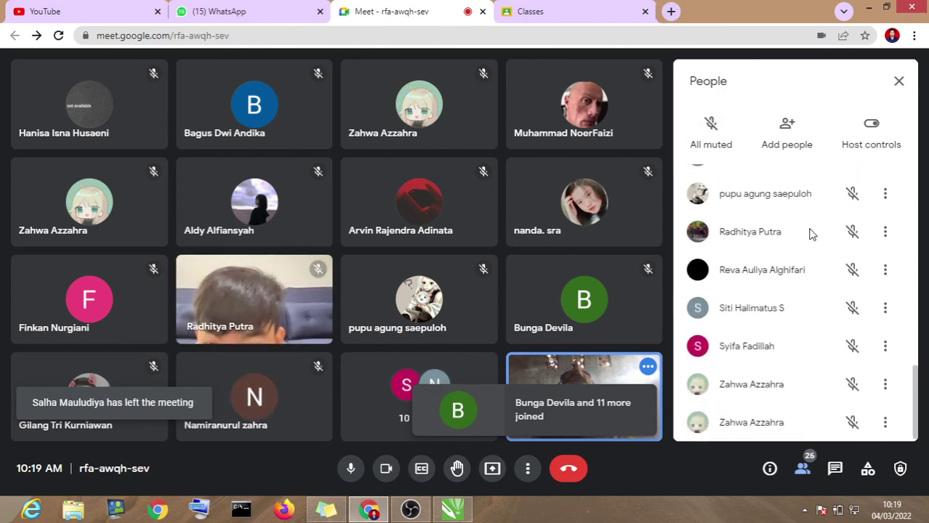
{"action": "scroll", "coordinate": [812, 234], "scroll_direction": "up", "scroll_amount": 9}
{"action": "scroll", "coordinate": [810, 234], "scroll_direction": "up", "scroll_amount": 3}
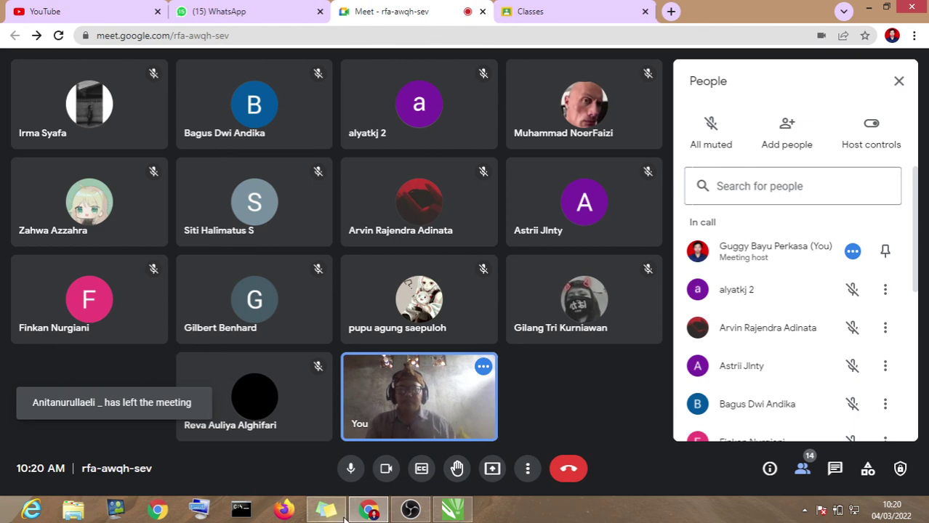
Step: Switch to OBS to reach the screen recording controls
{"action": "left_click", "coordinate": [409, 511]}
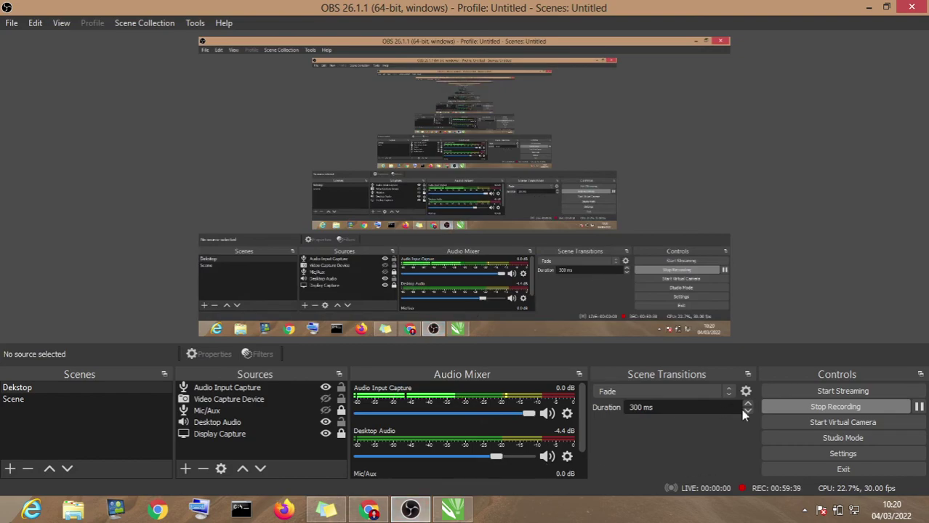